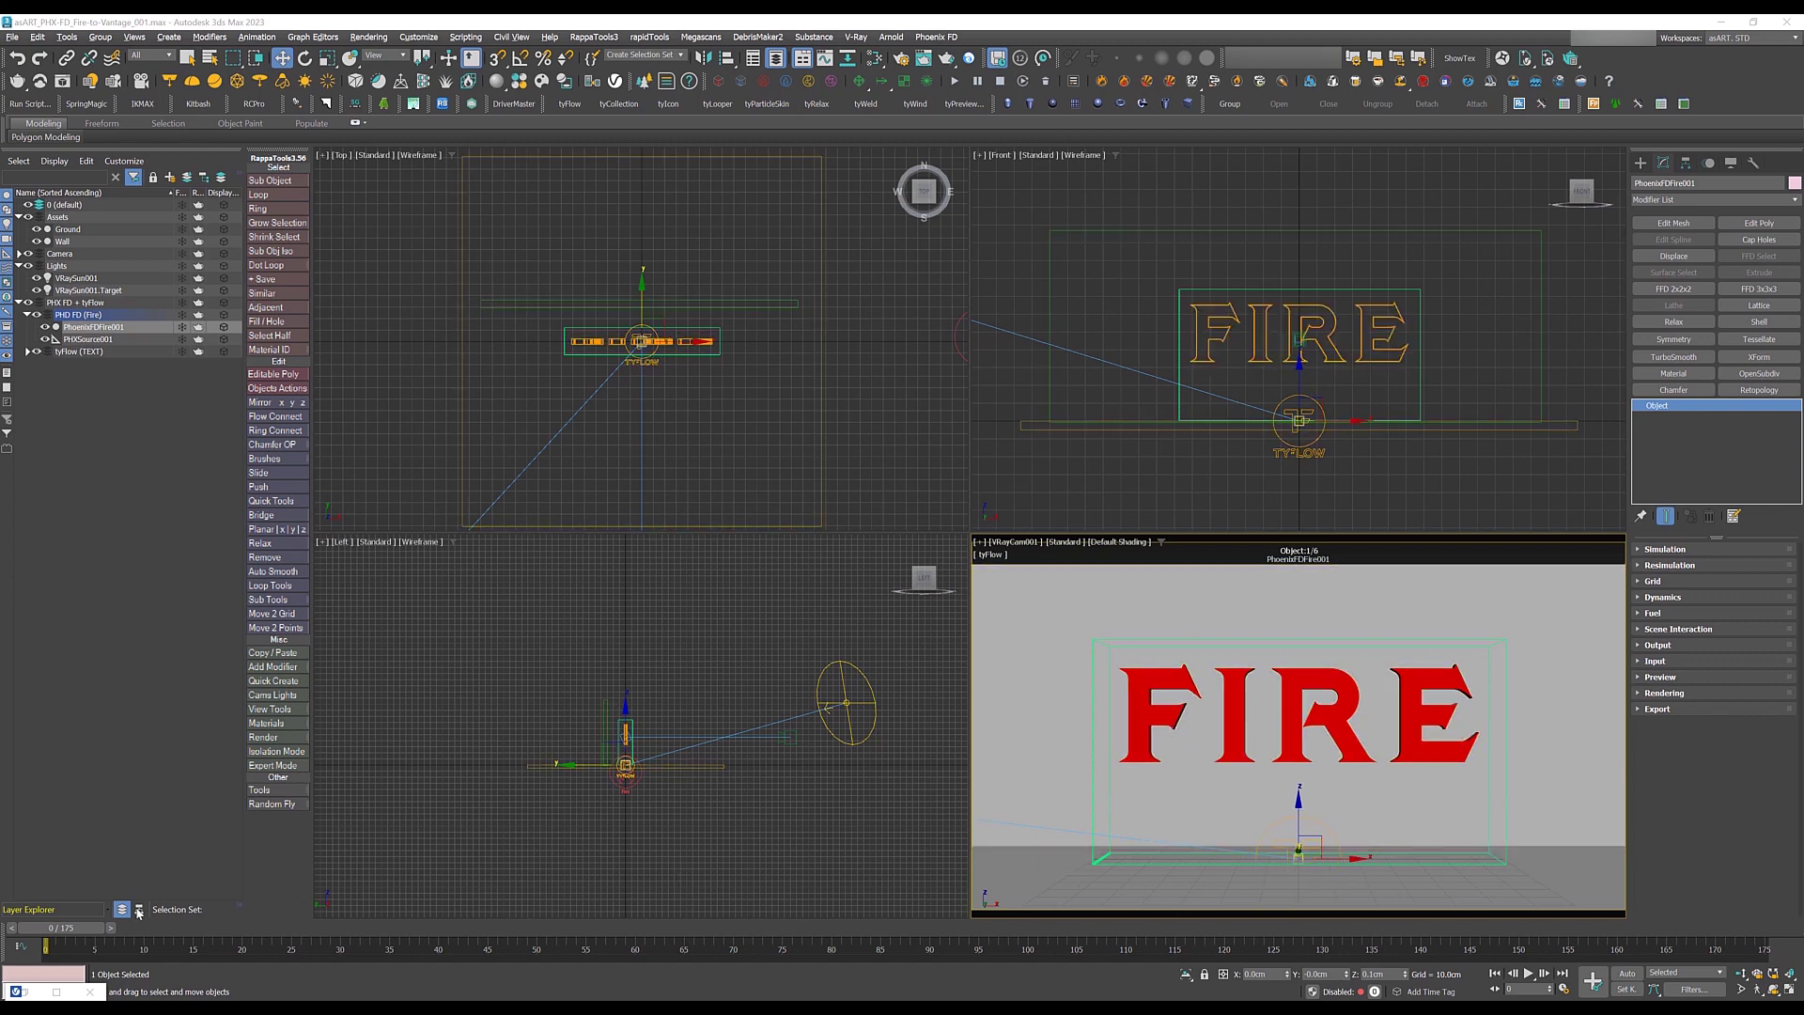
Step: Scrub the Phoenix fire simulation forward on the FIRE text and switch to the Chaos Vantage preview
drag(77, 928, 1109, 927)
key(w)
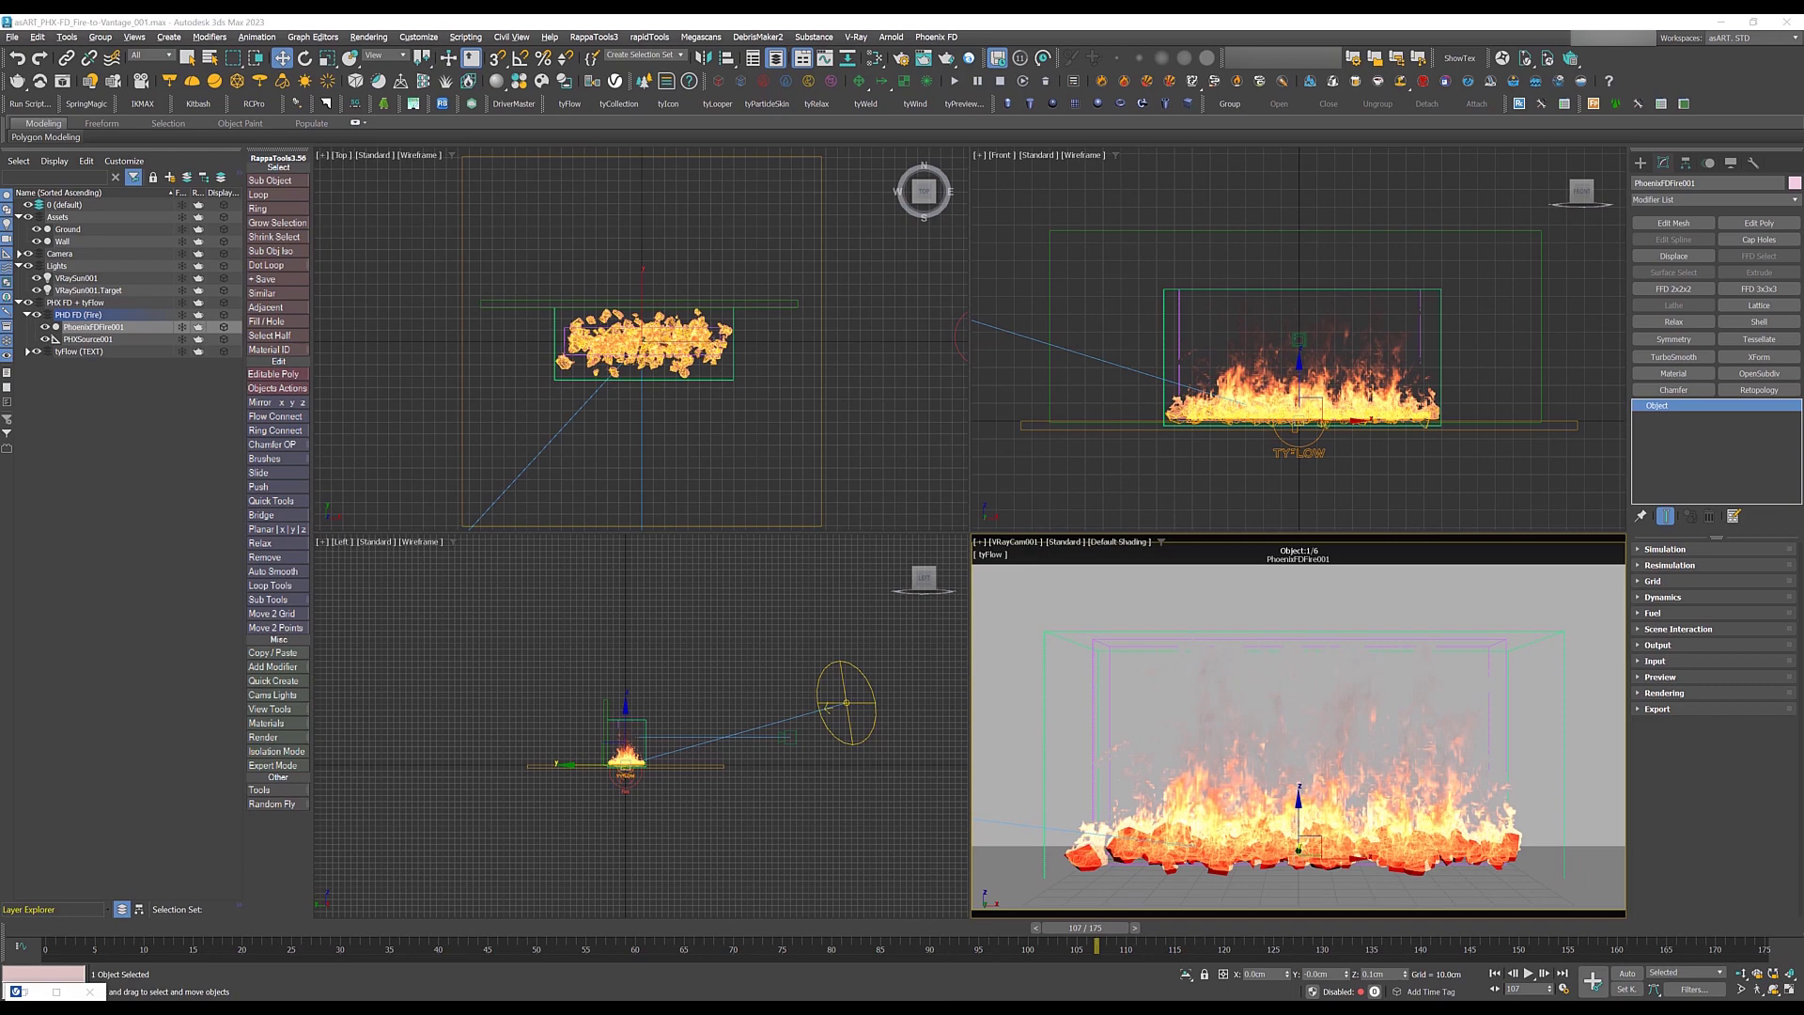
key(alt+Tab)
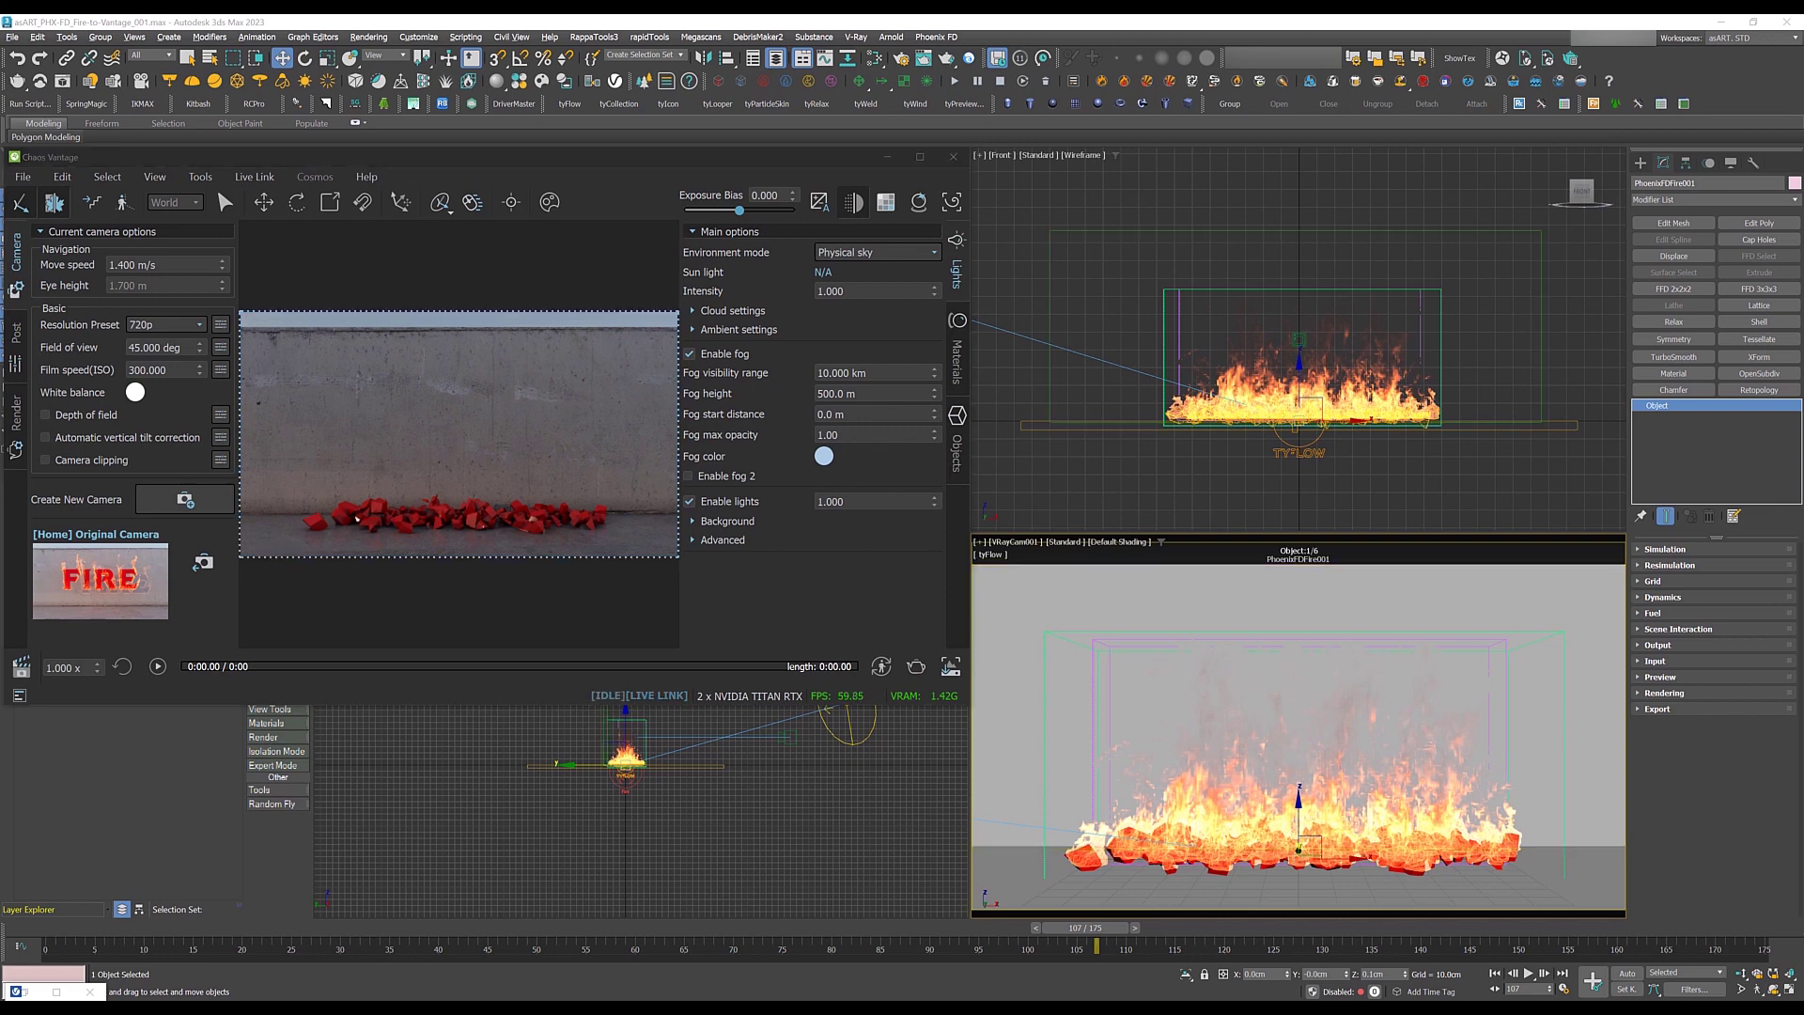
Step: In the Phoenix Preview settings, turn off Auto Reduction, set Detail Reduction to 0 and enable Show Mesh
click(1639, 678)
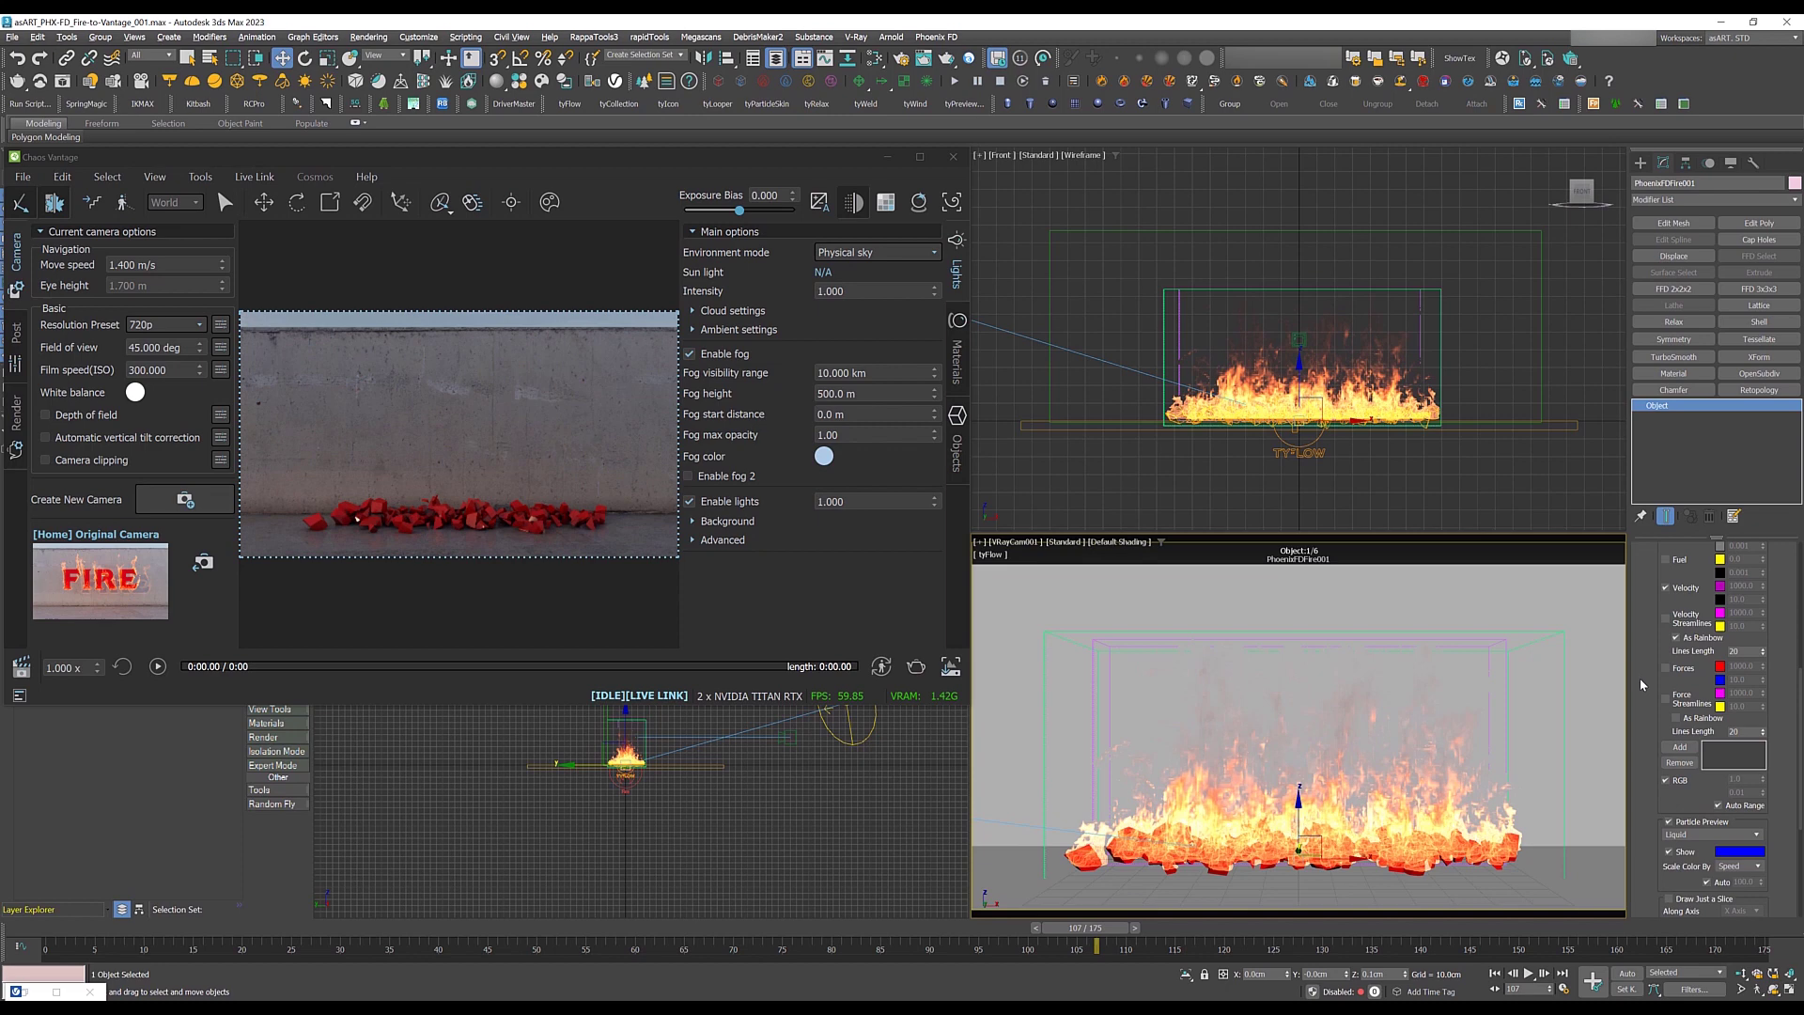
scroll(1649, 594, up, 5)
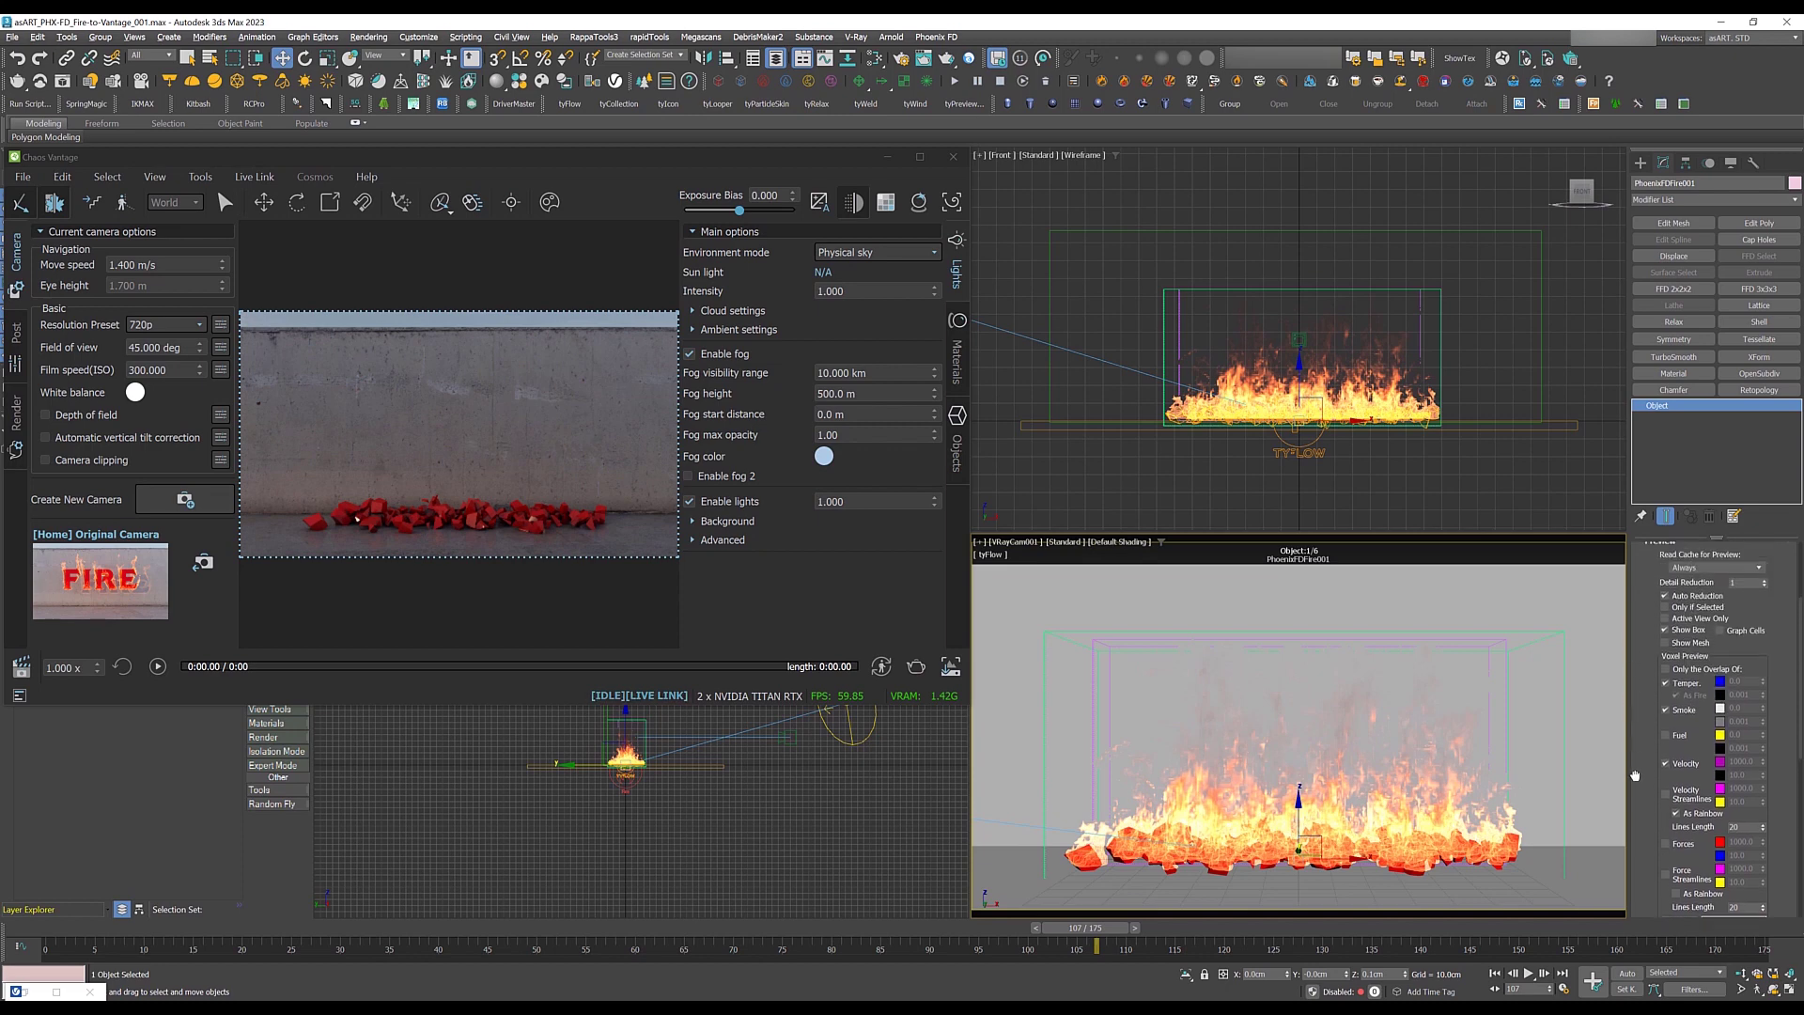
click(1666, 652)
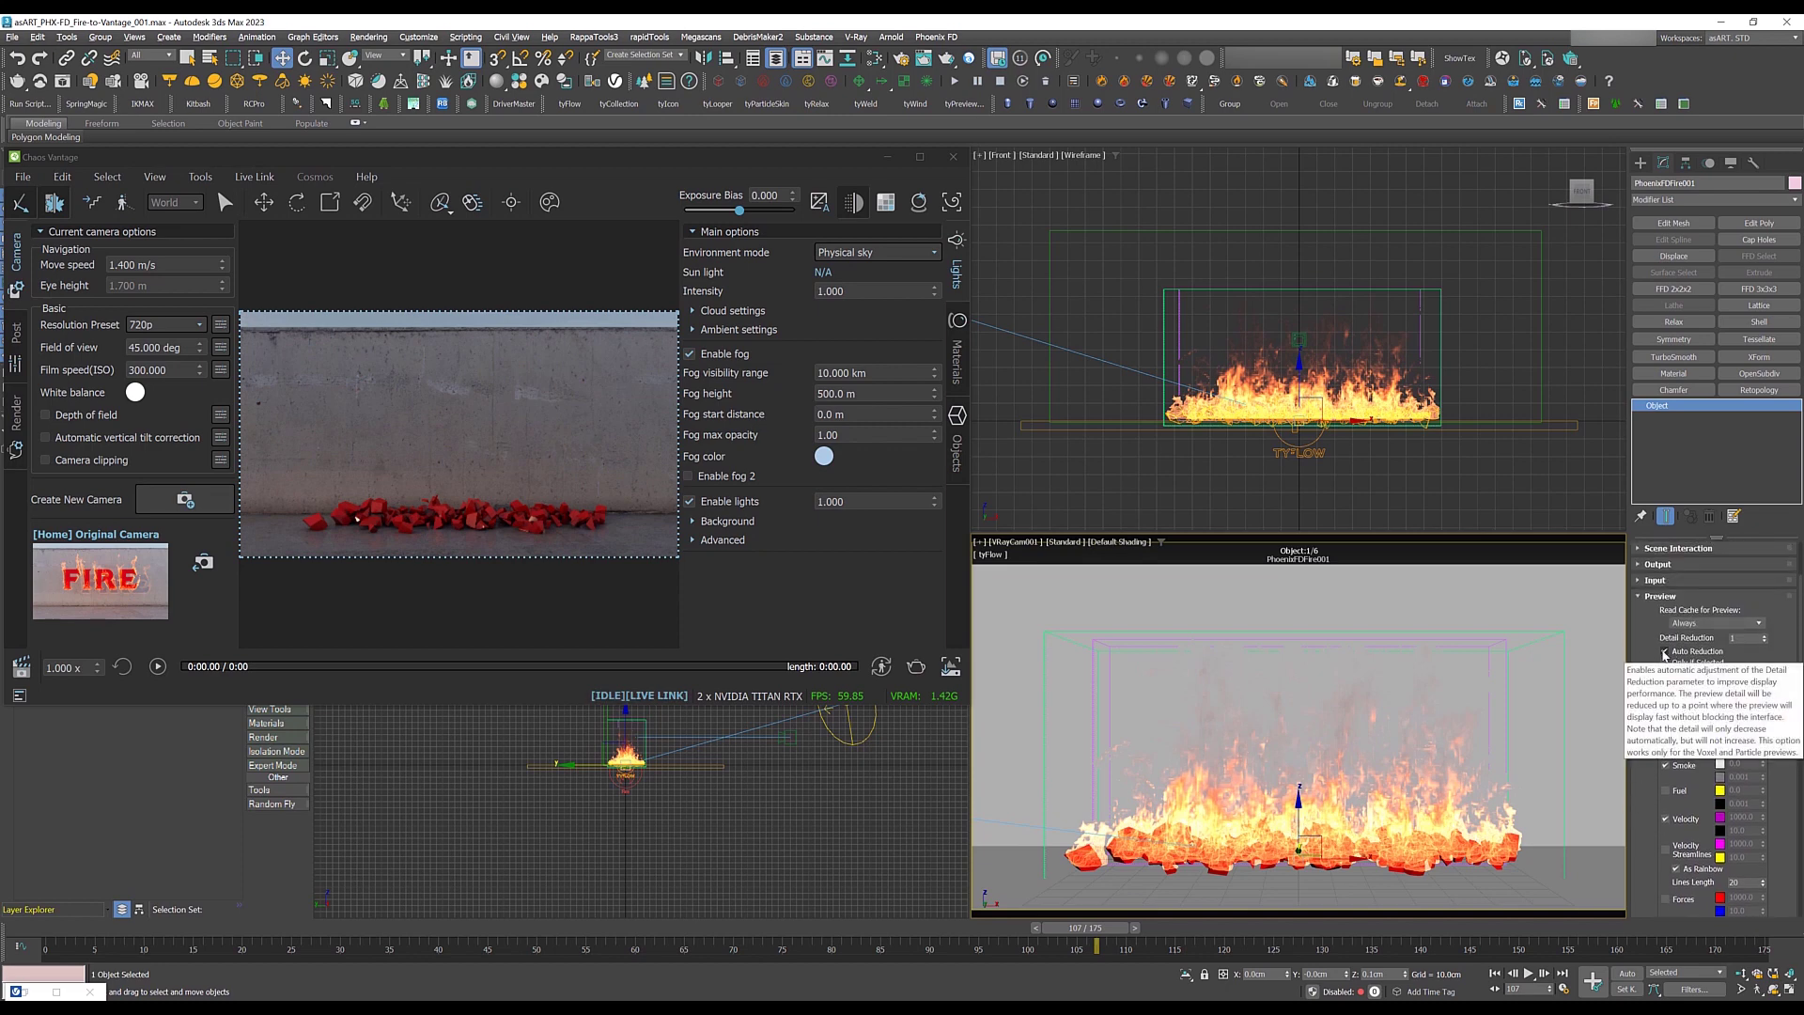
click(1765, 641)
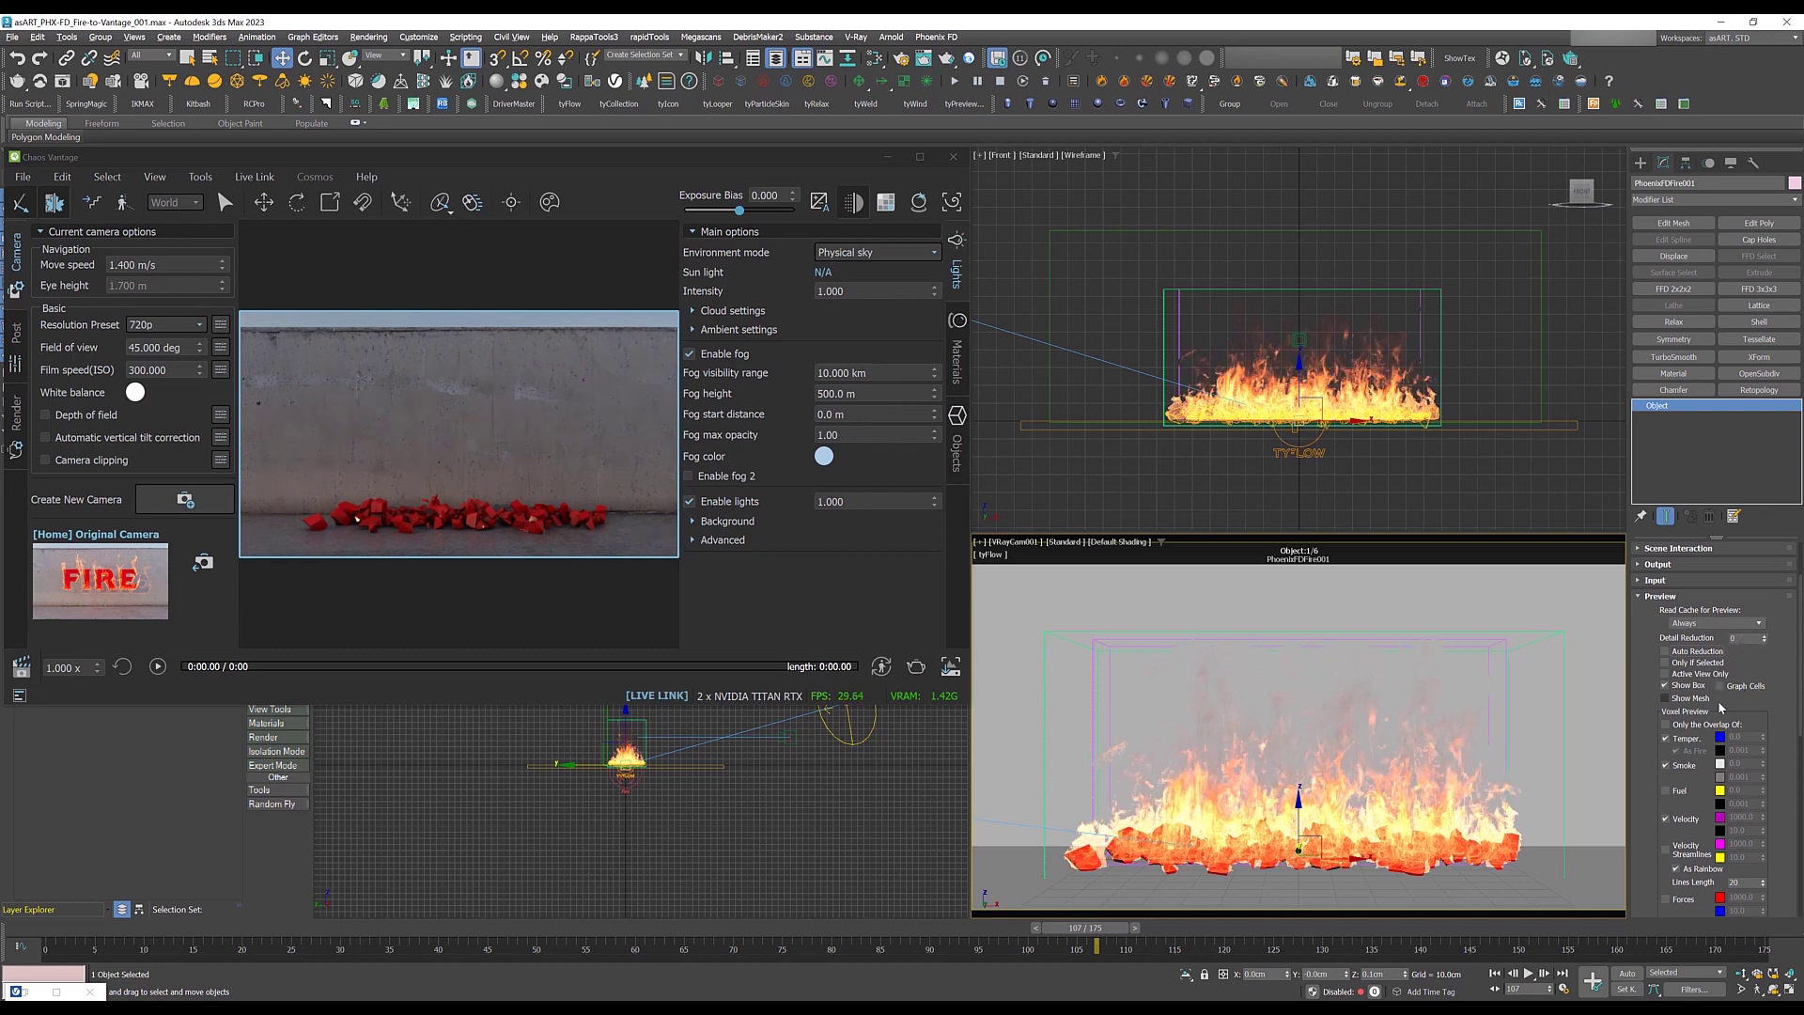
click(1667, 699)
Step: Disable the Temperature and RGB preview channels and turn off the GPU viewport preview
scroll(1654, 705, down, 3)
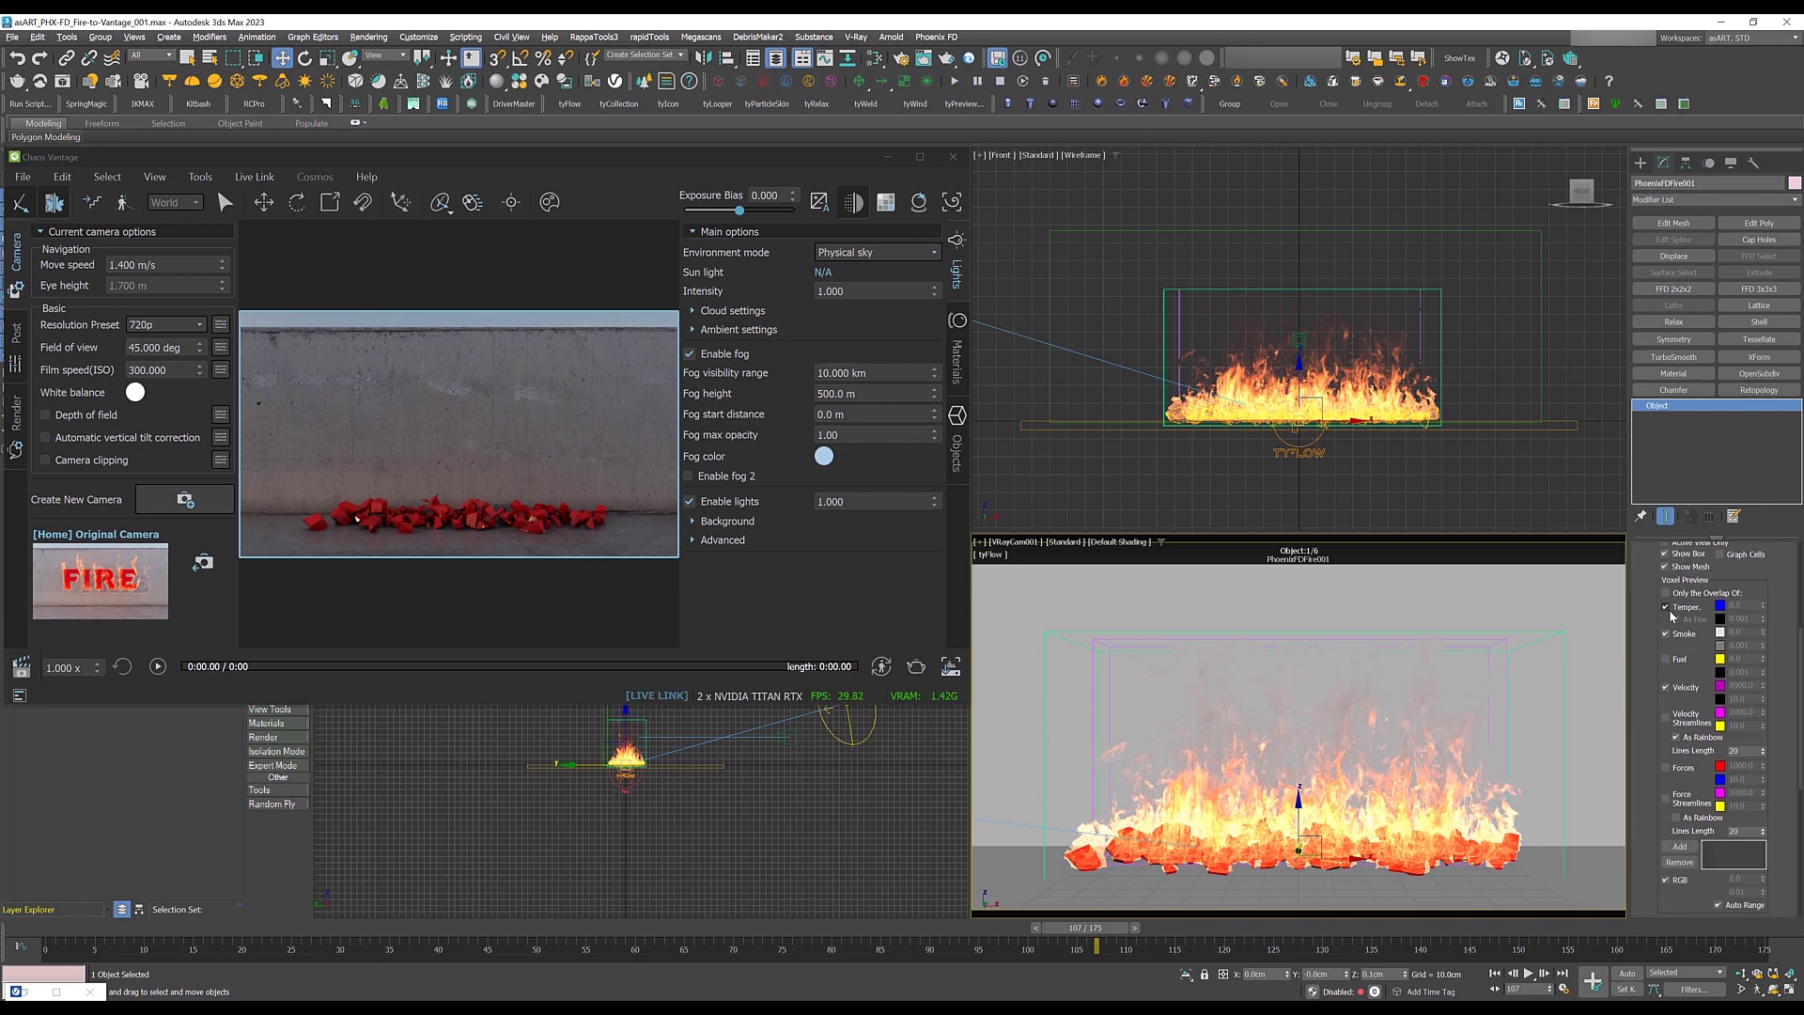
click(1667, 607)
scroll(1652, 752, down, 4)
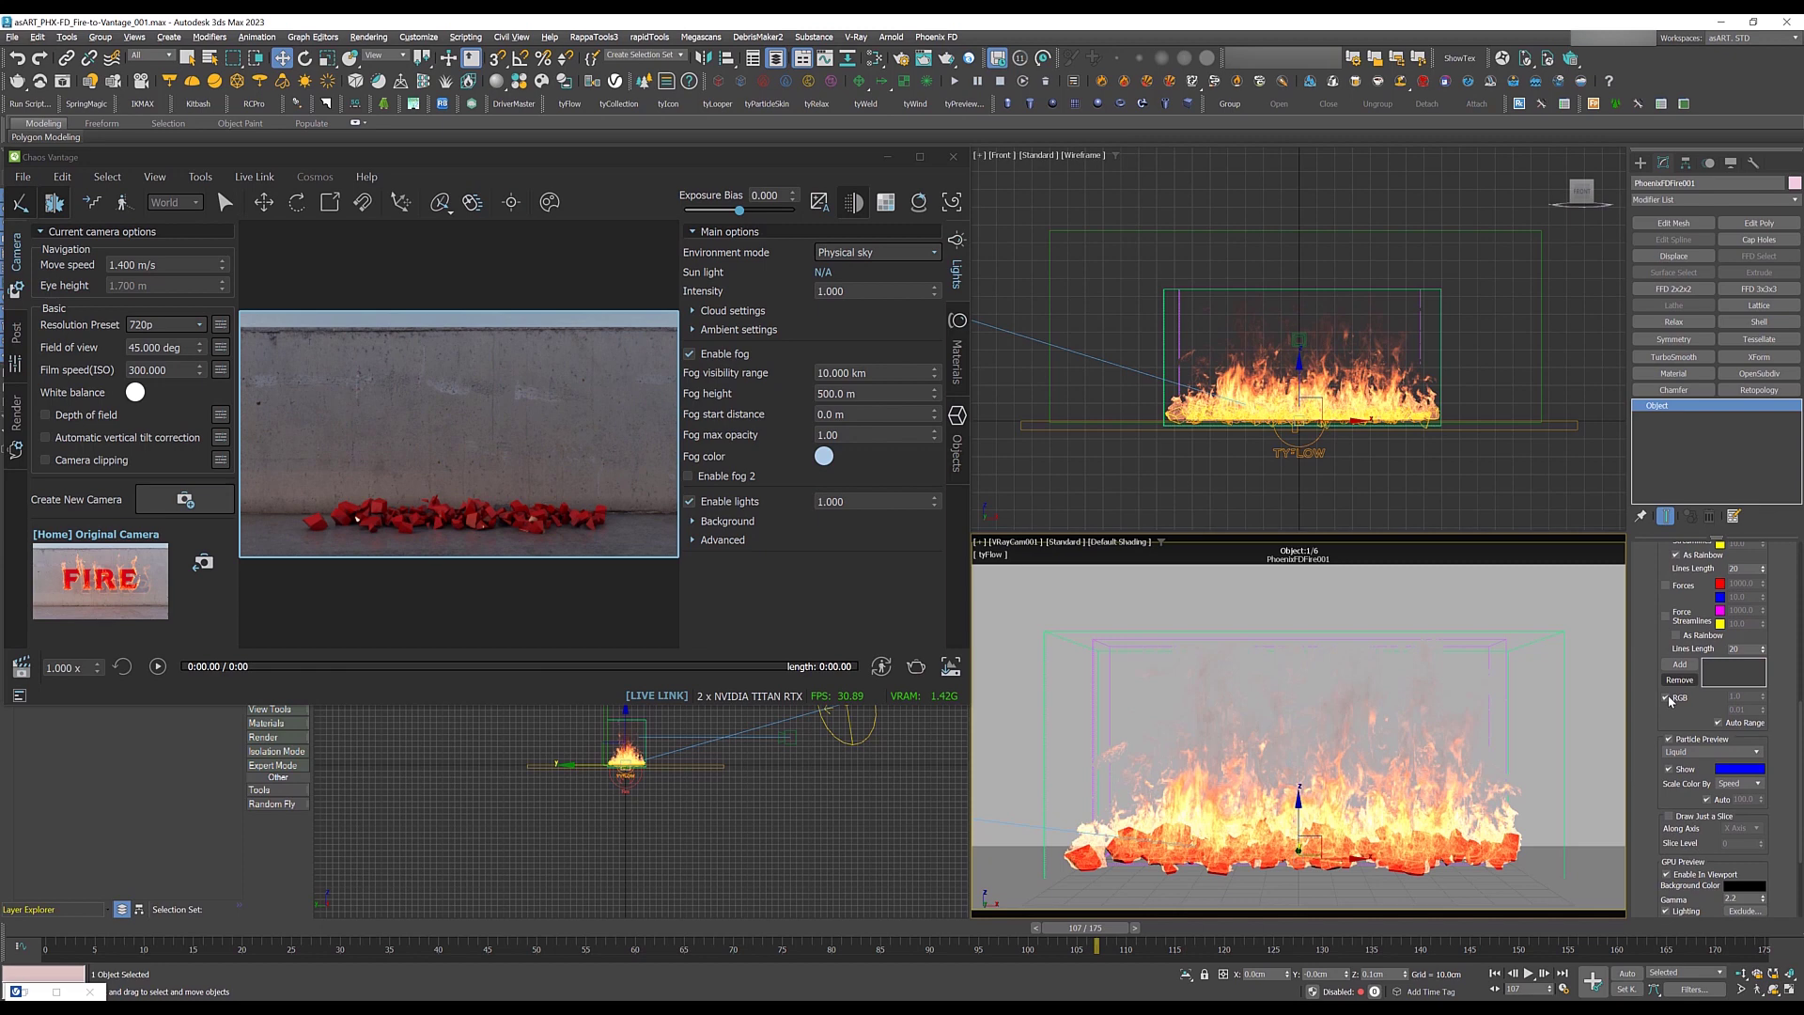
click(1666, 698)
drag(1661, 747, 1643, 646)
scroll(1648, 747, down, 1)
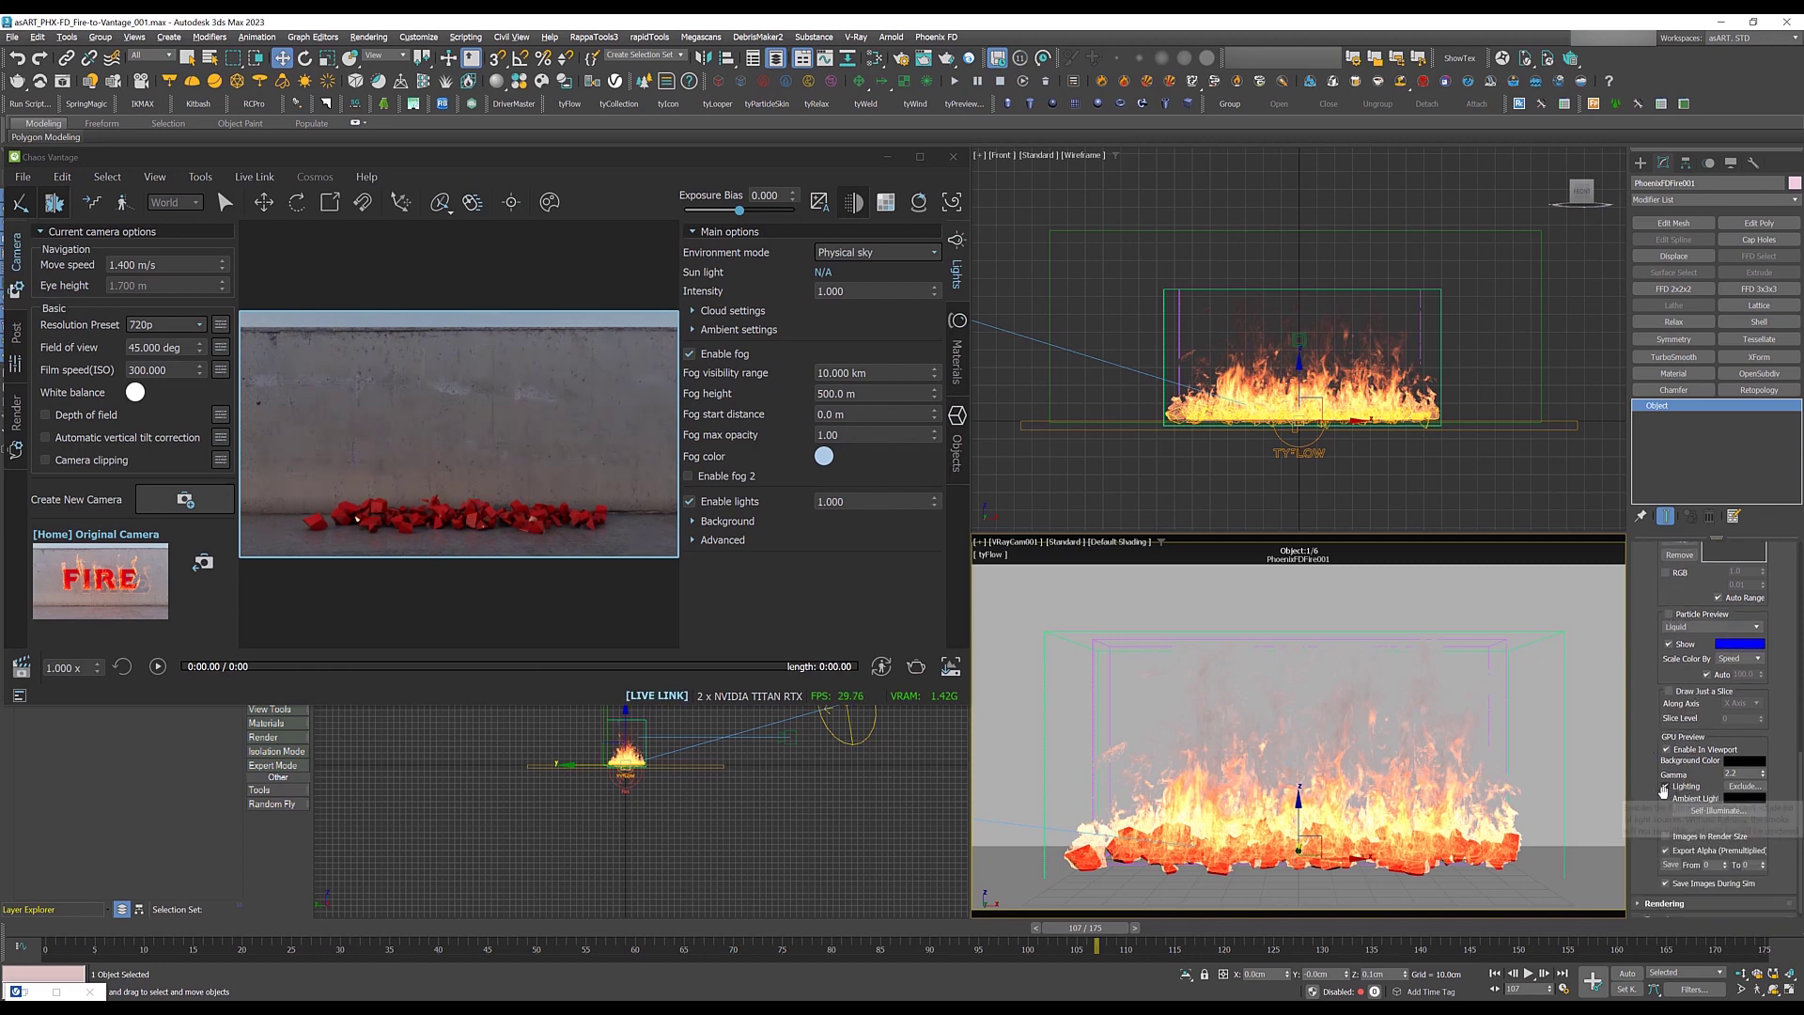
drag(1644, 733, 1643, 743)
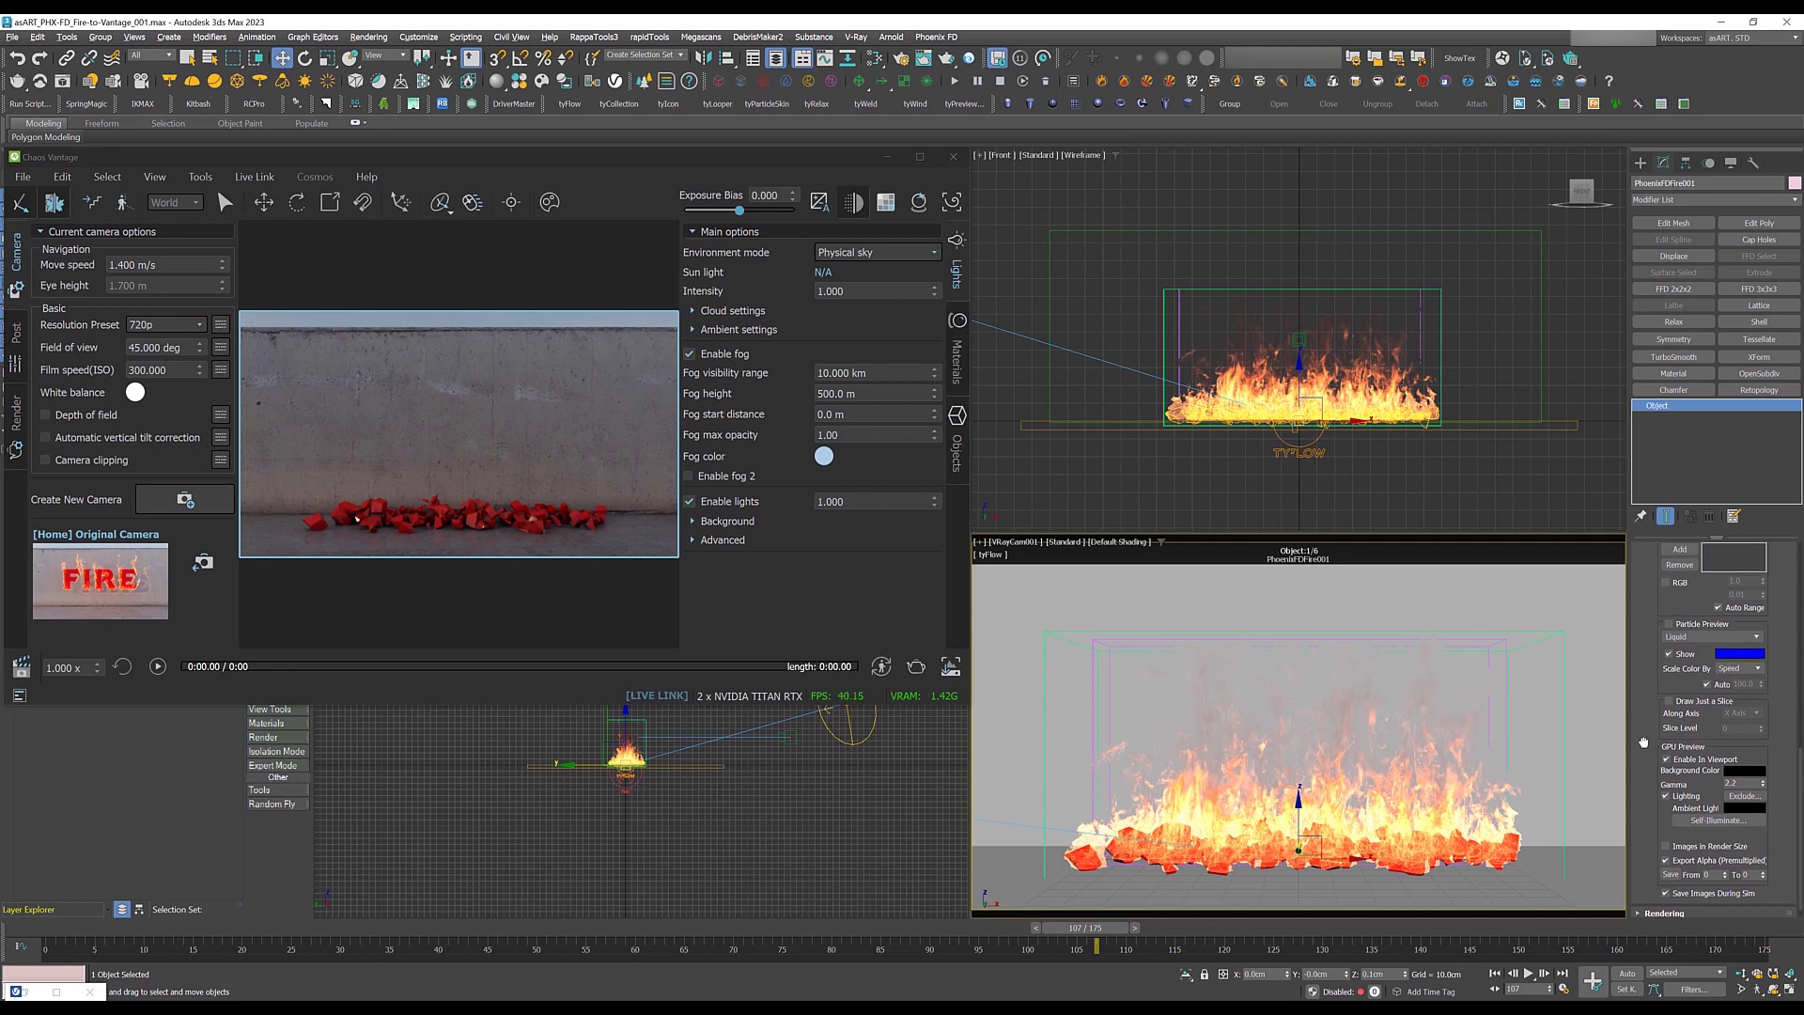
click(1668, 759)
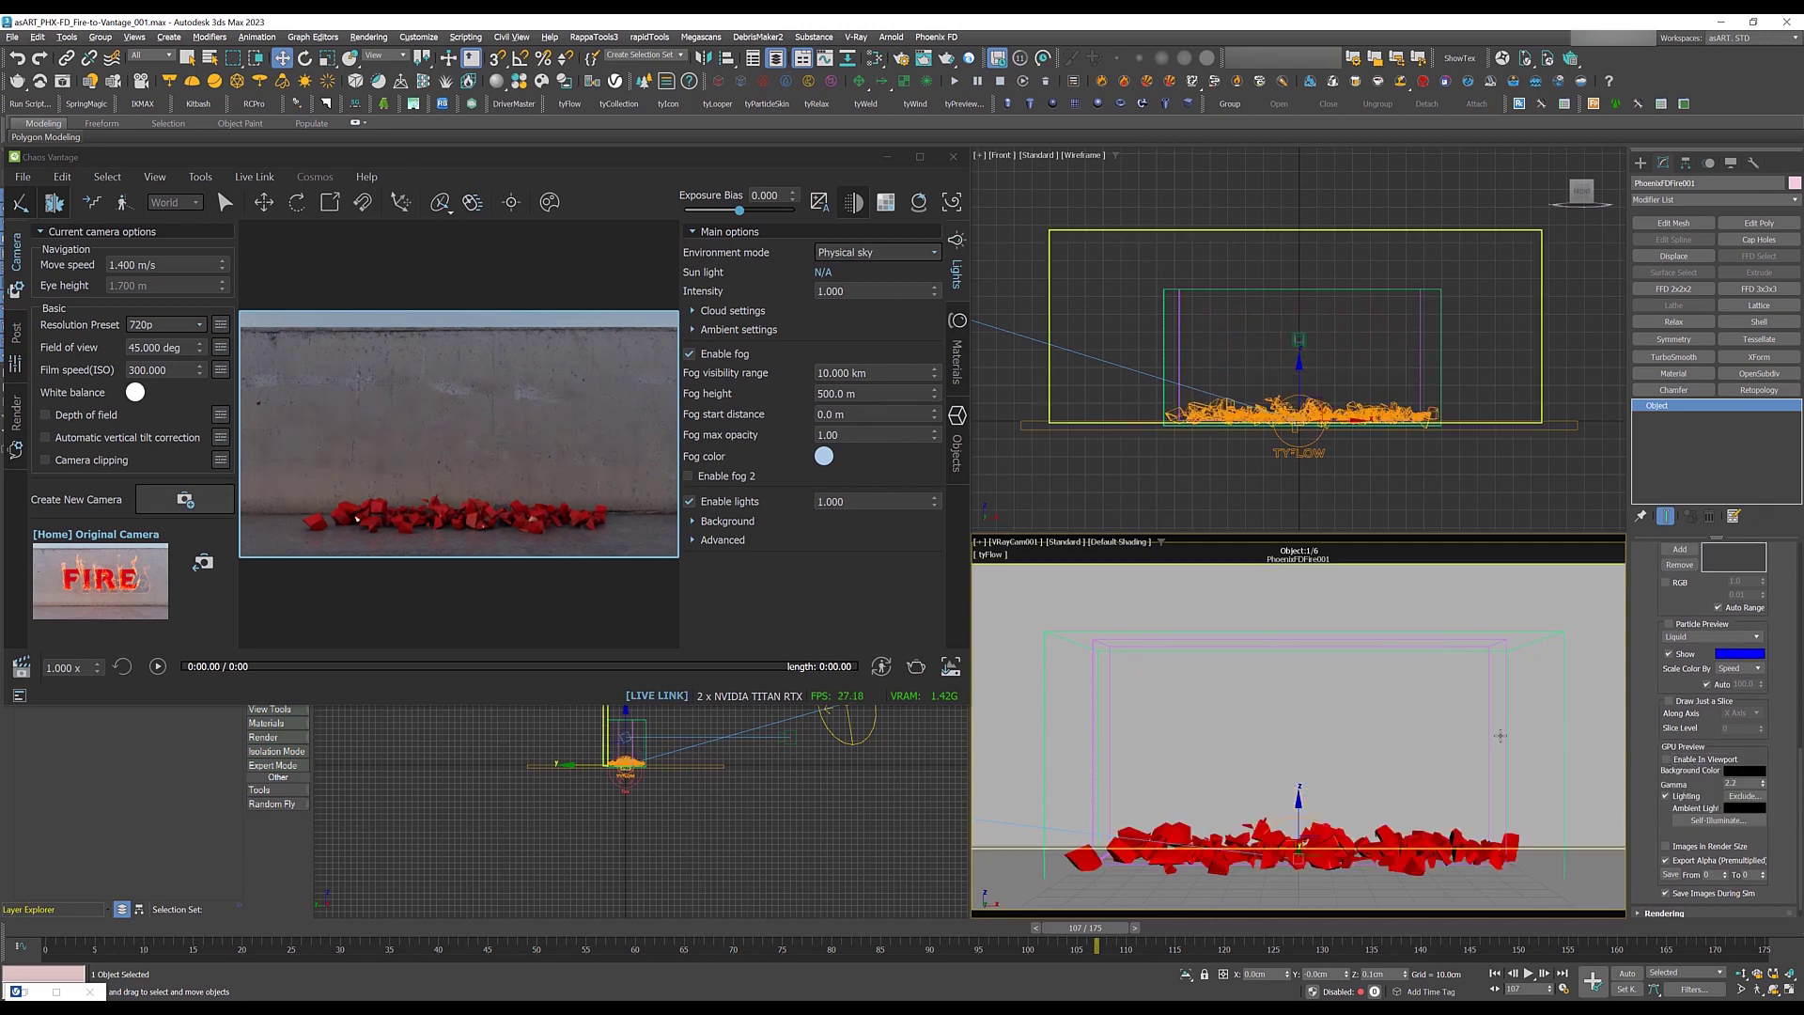
drag(1656, 653, 1661, 770)
scroll(1662, 771, up, 10)
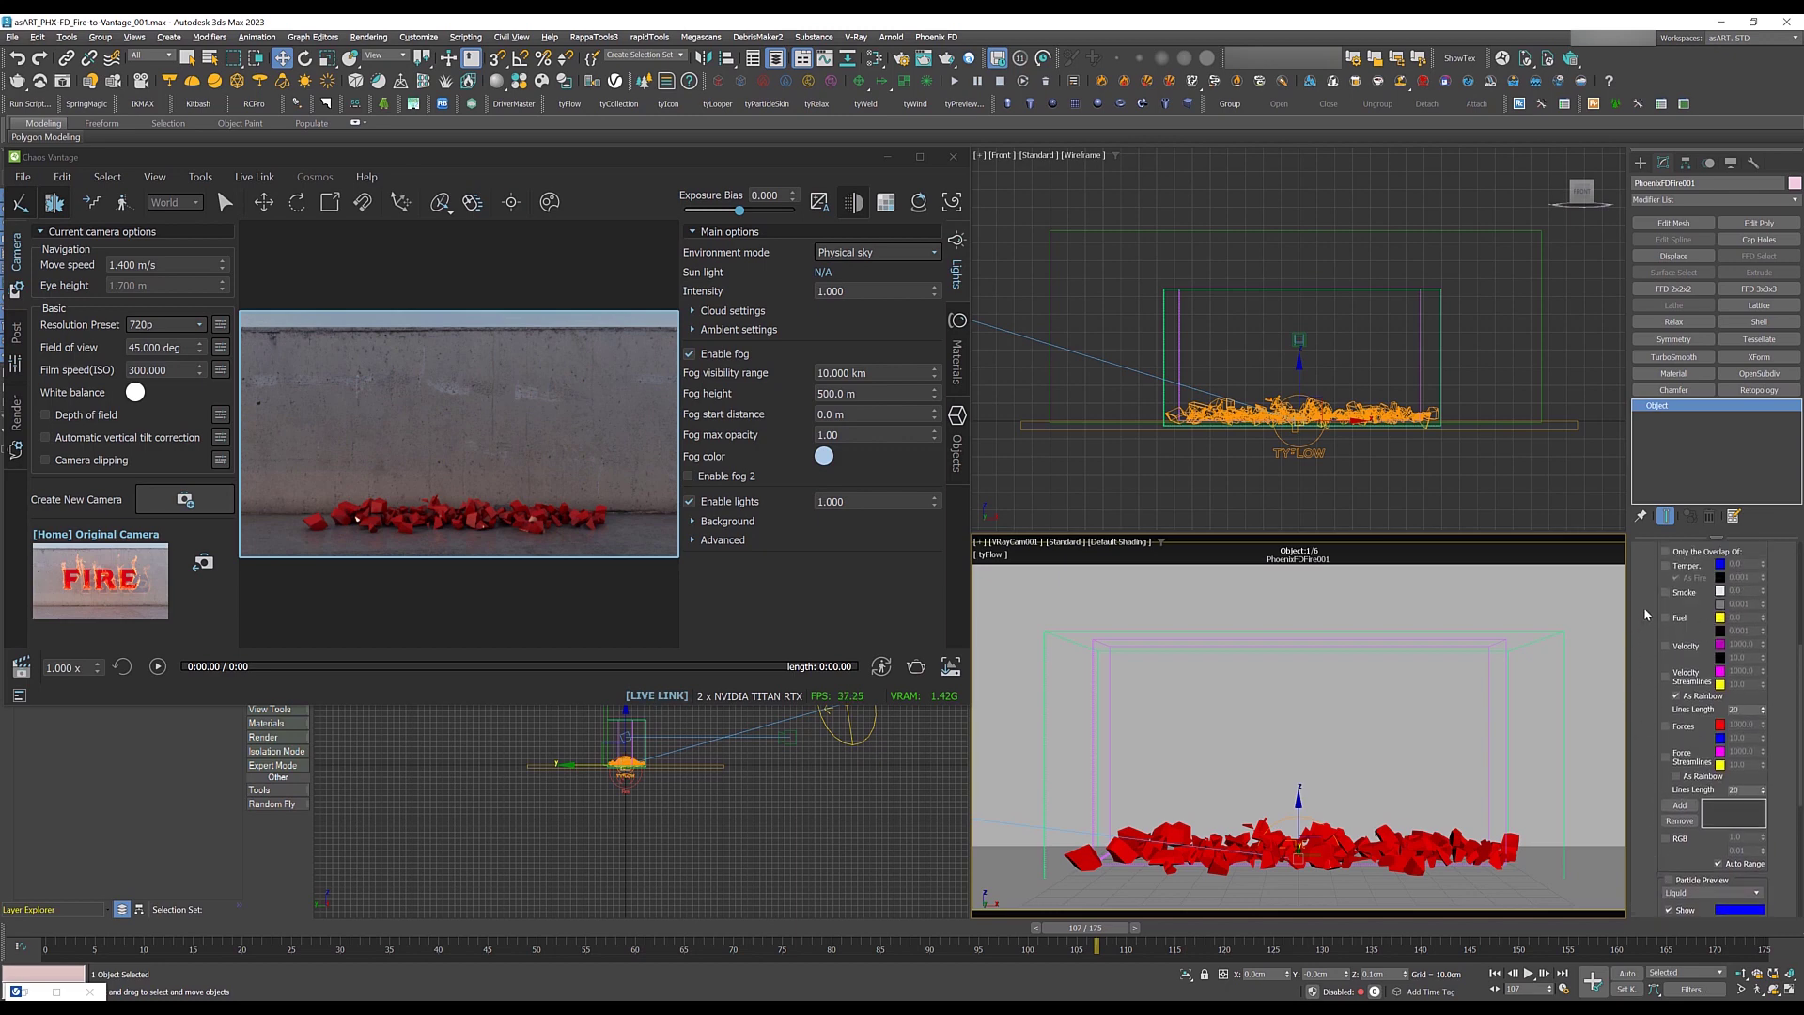
Step: Set the Phoenix Rendering Mode to Mesh with Temperature as the surface channel
click(1640, 677)
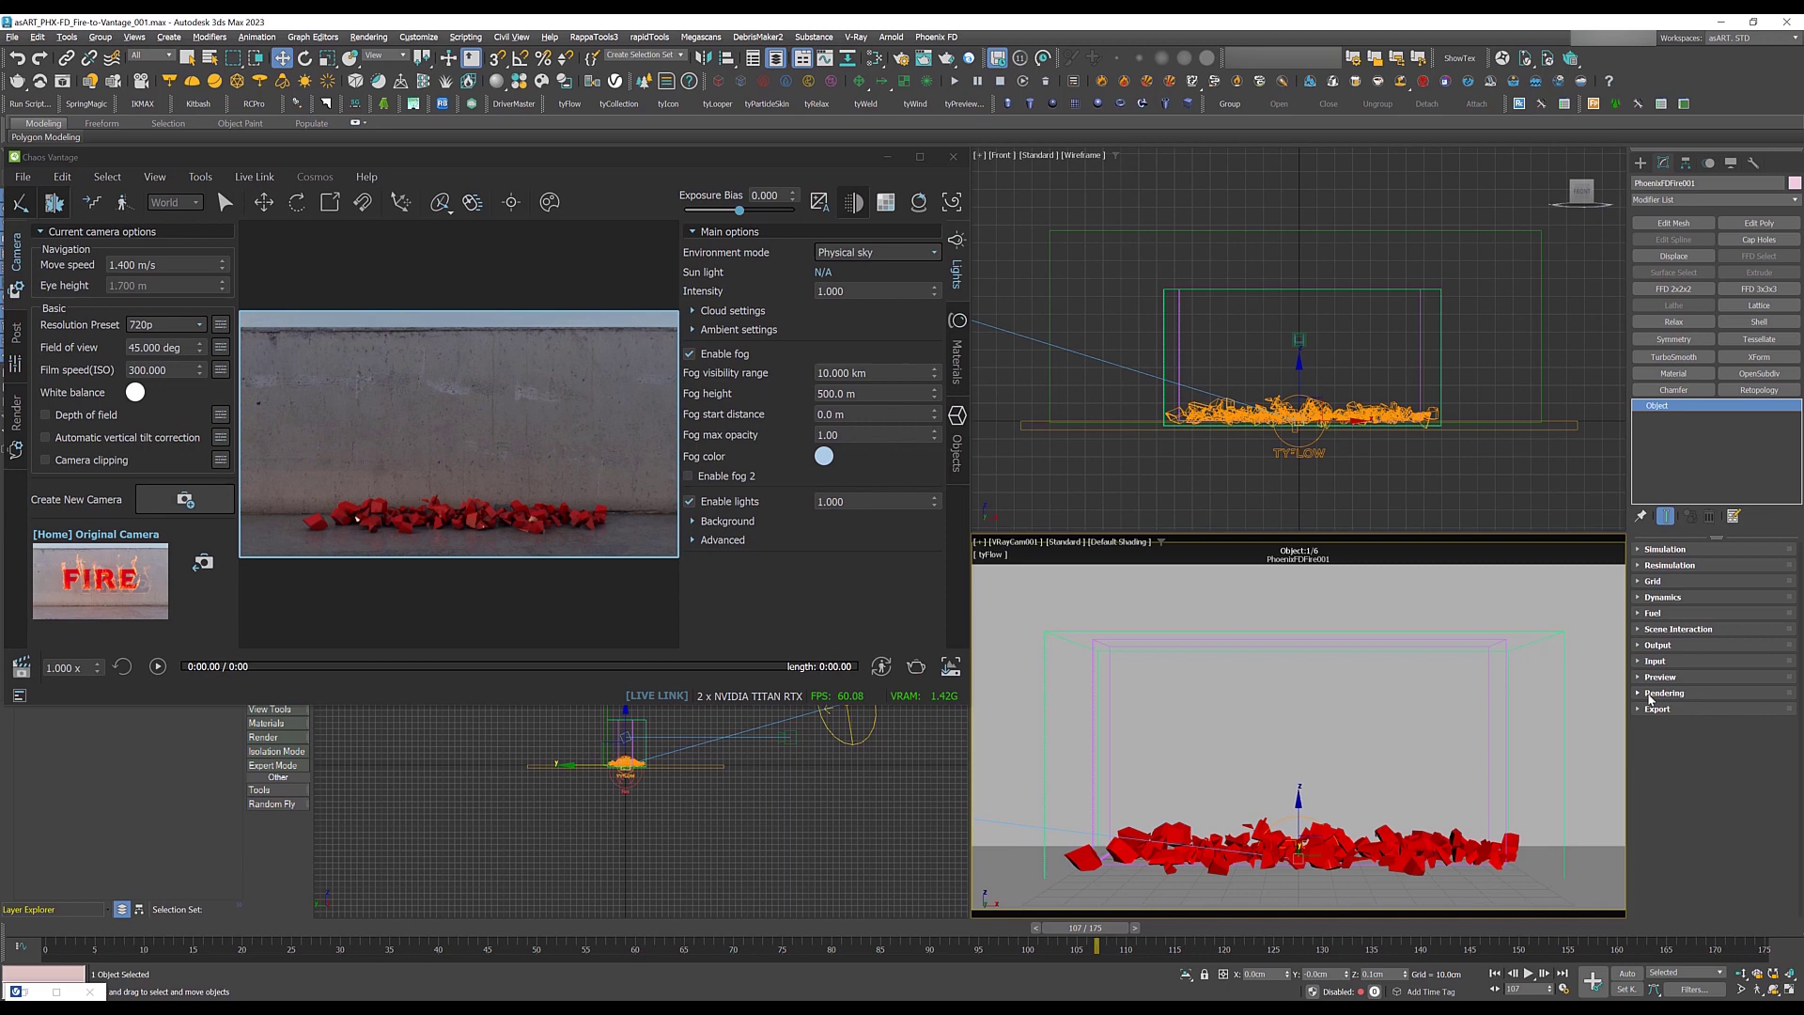
click(1649, 695)
scroll(1642, 664, down, 3)
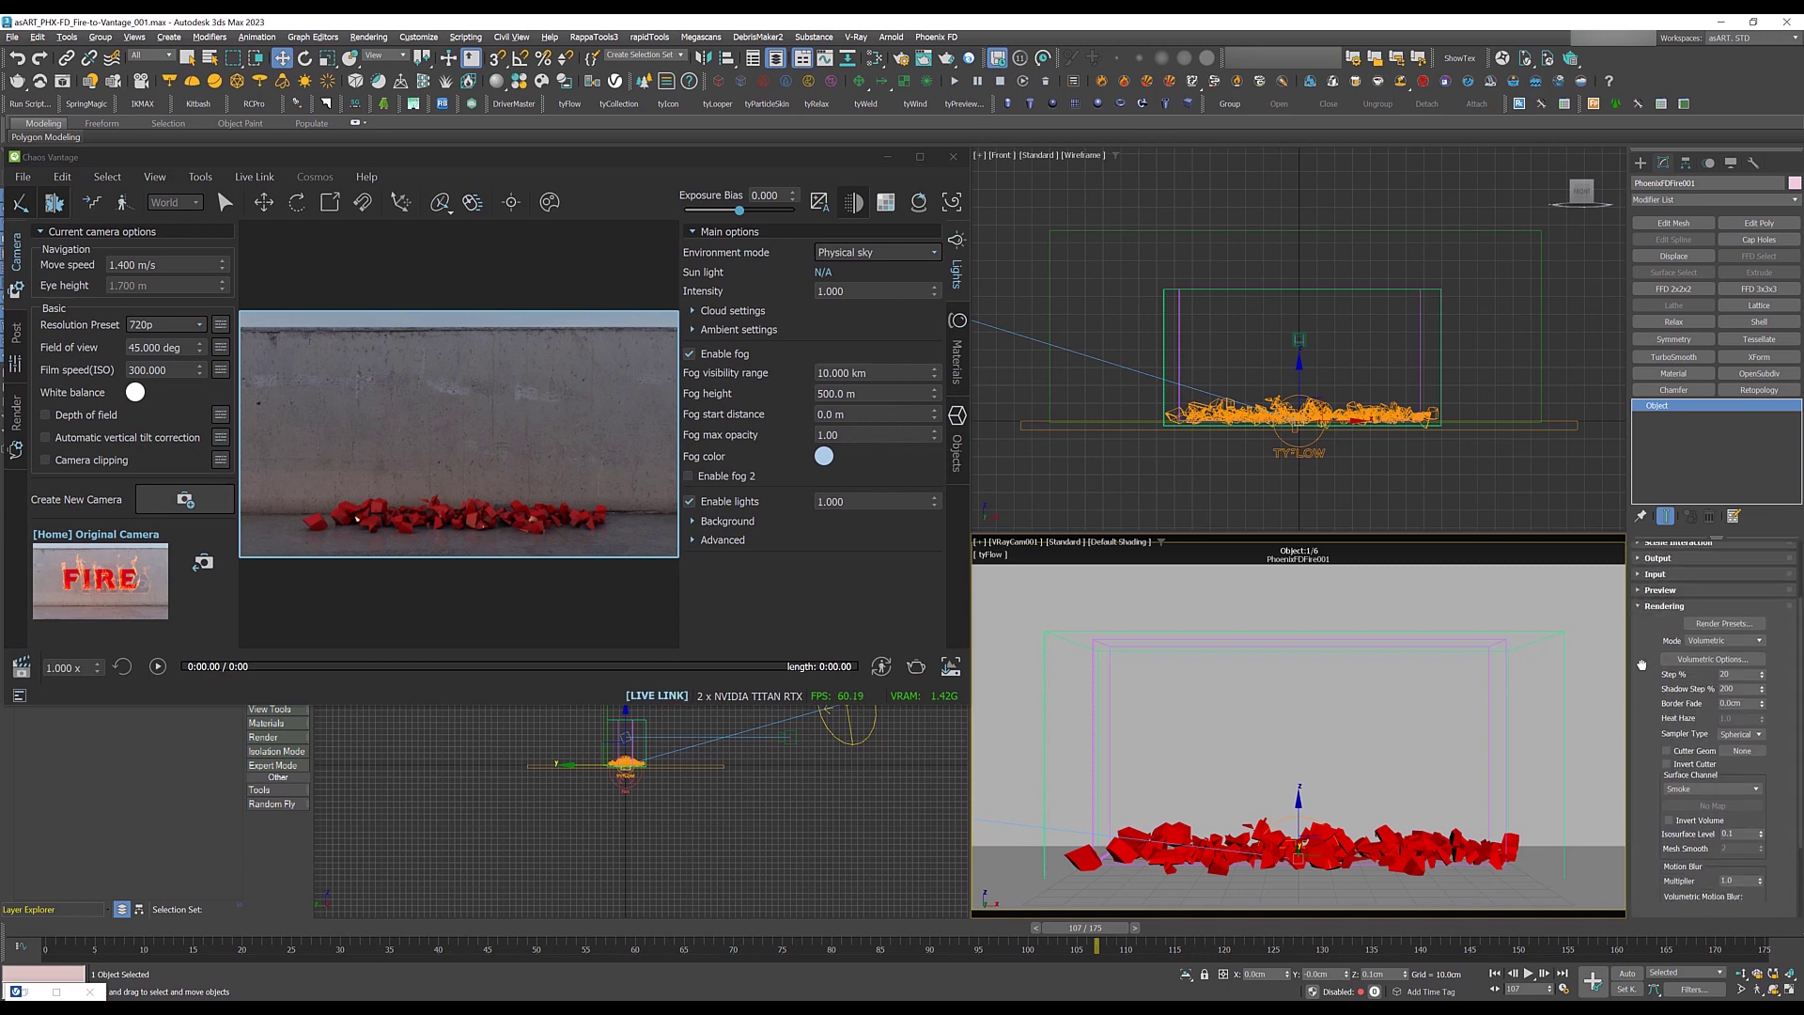
scroll(1642, 665, down, 1)
click(1703, 621)
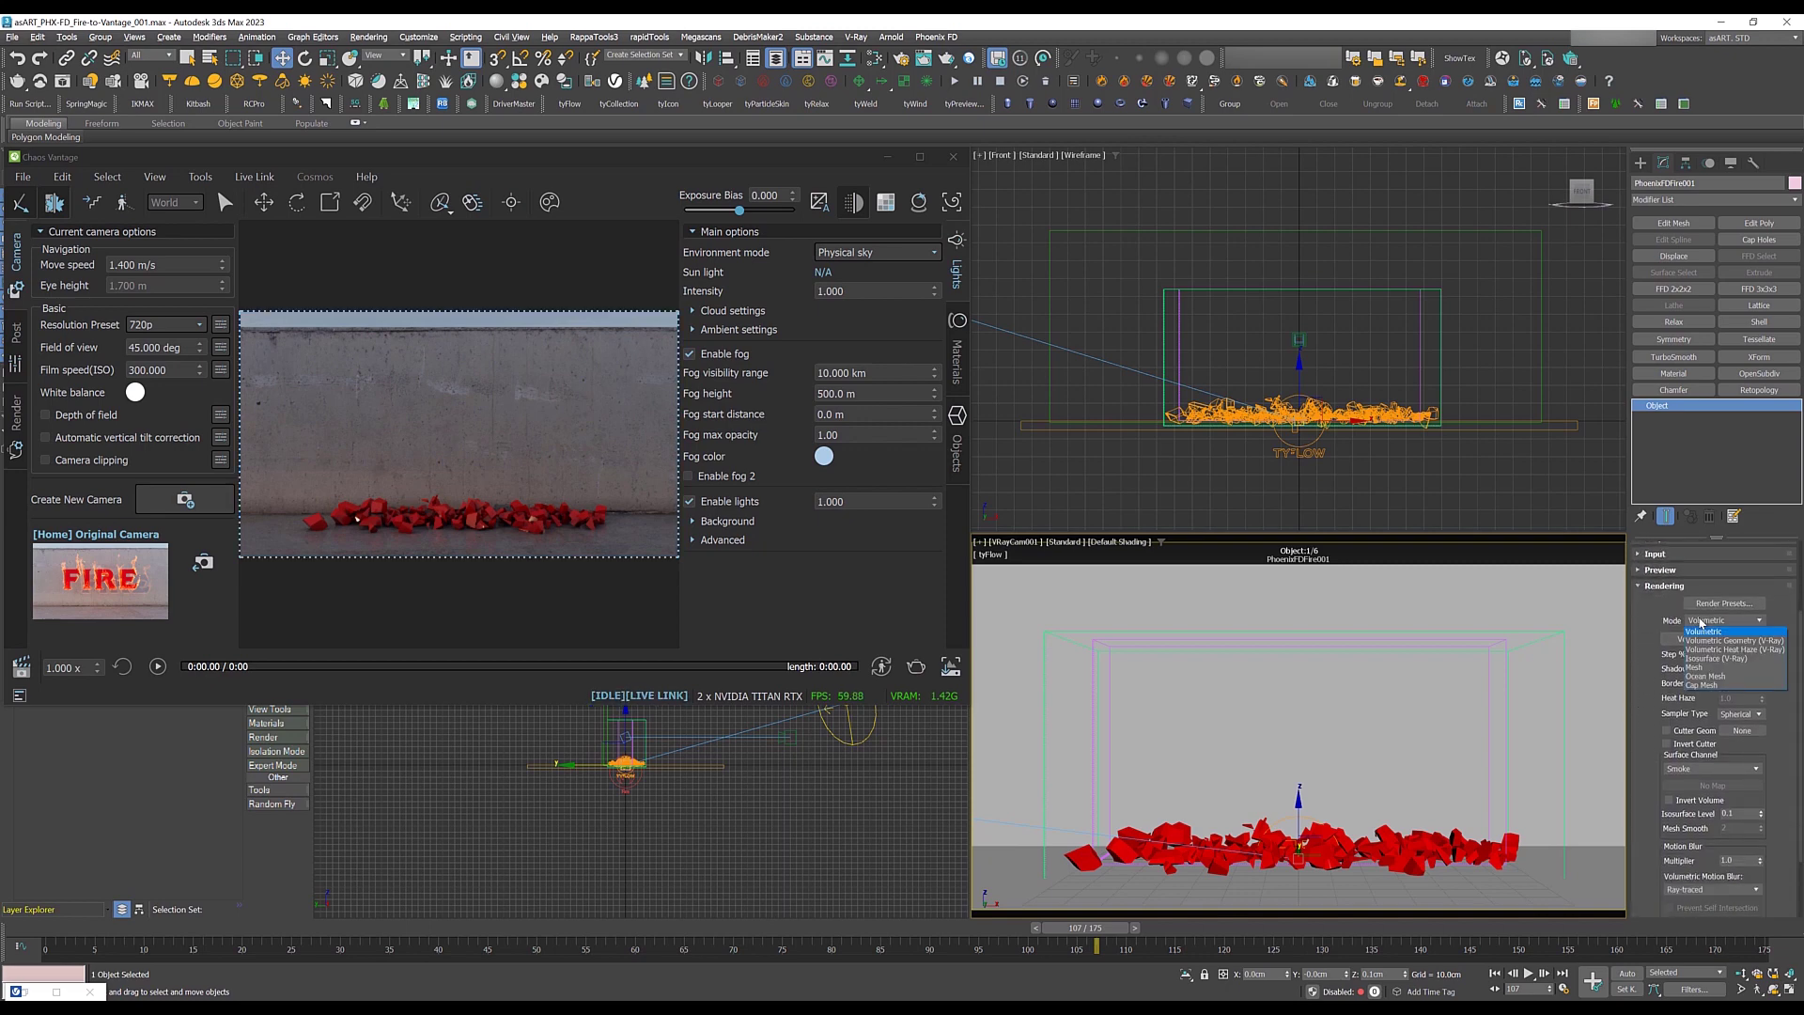
click(1703, 669)
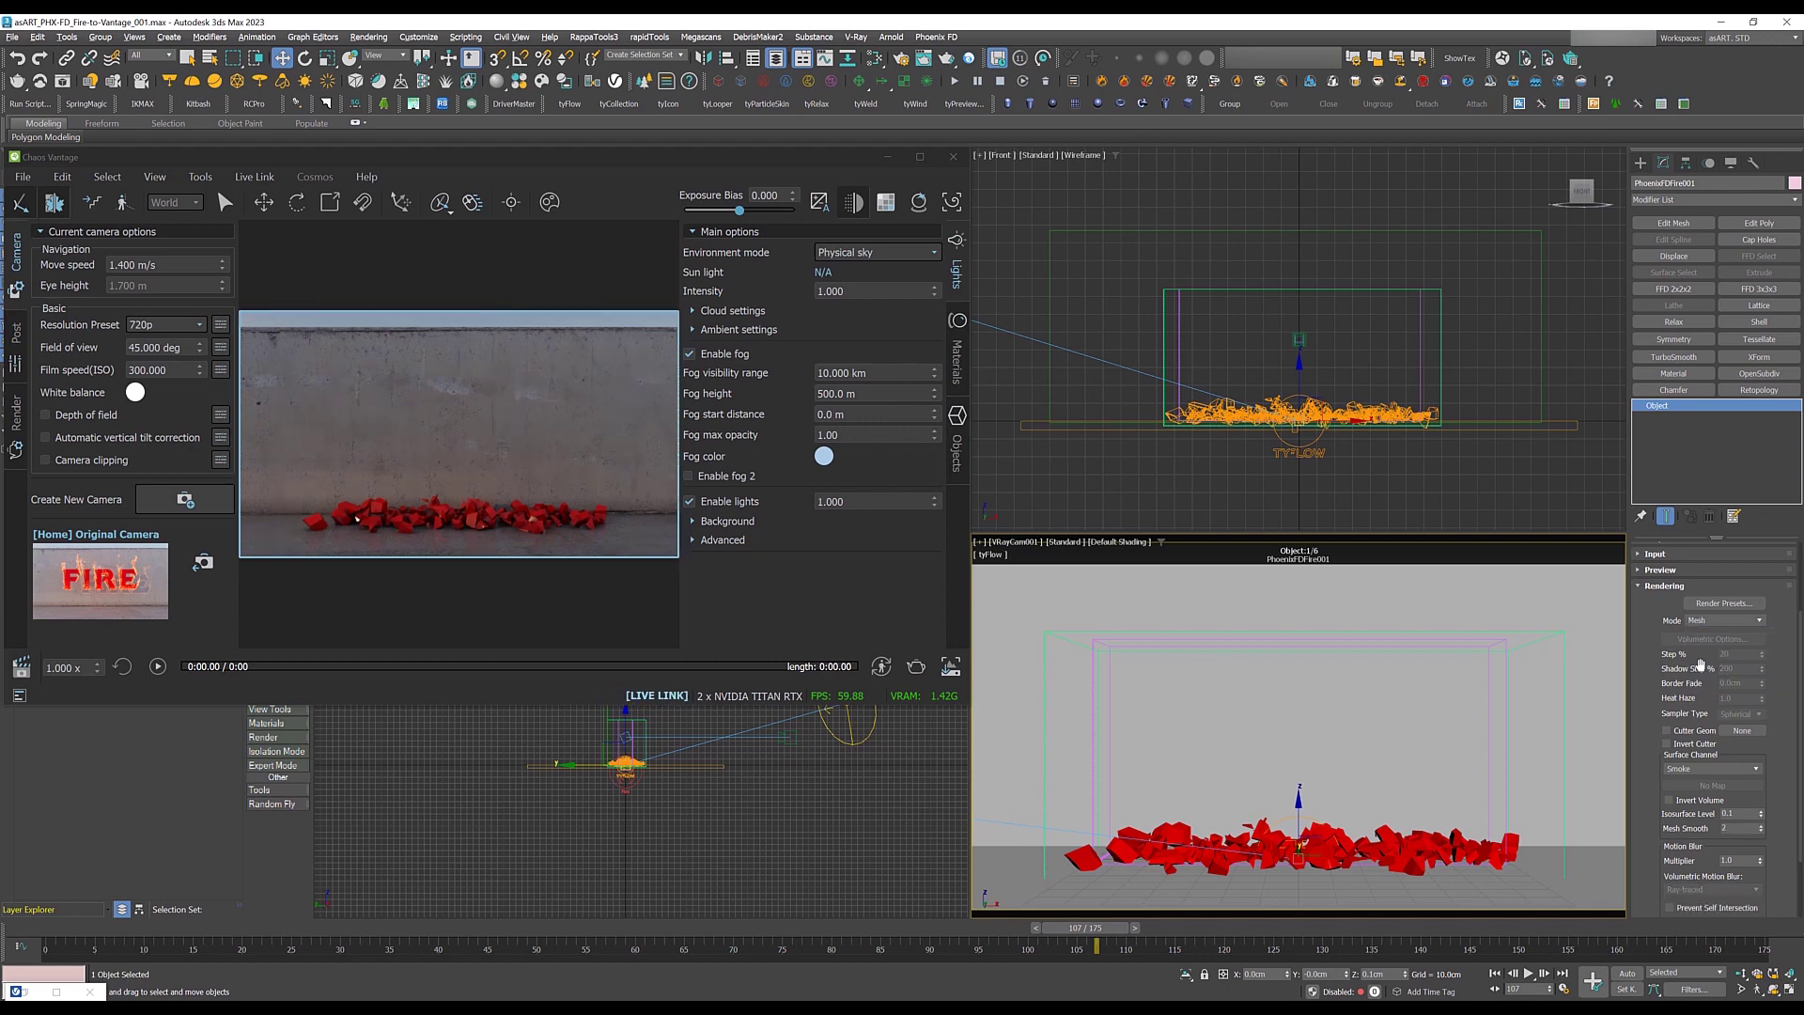
scroll(1649, 739, down, 4)
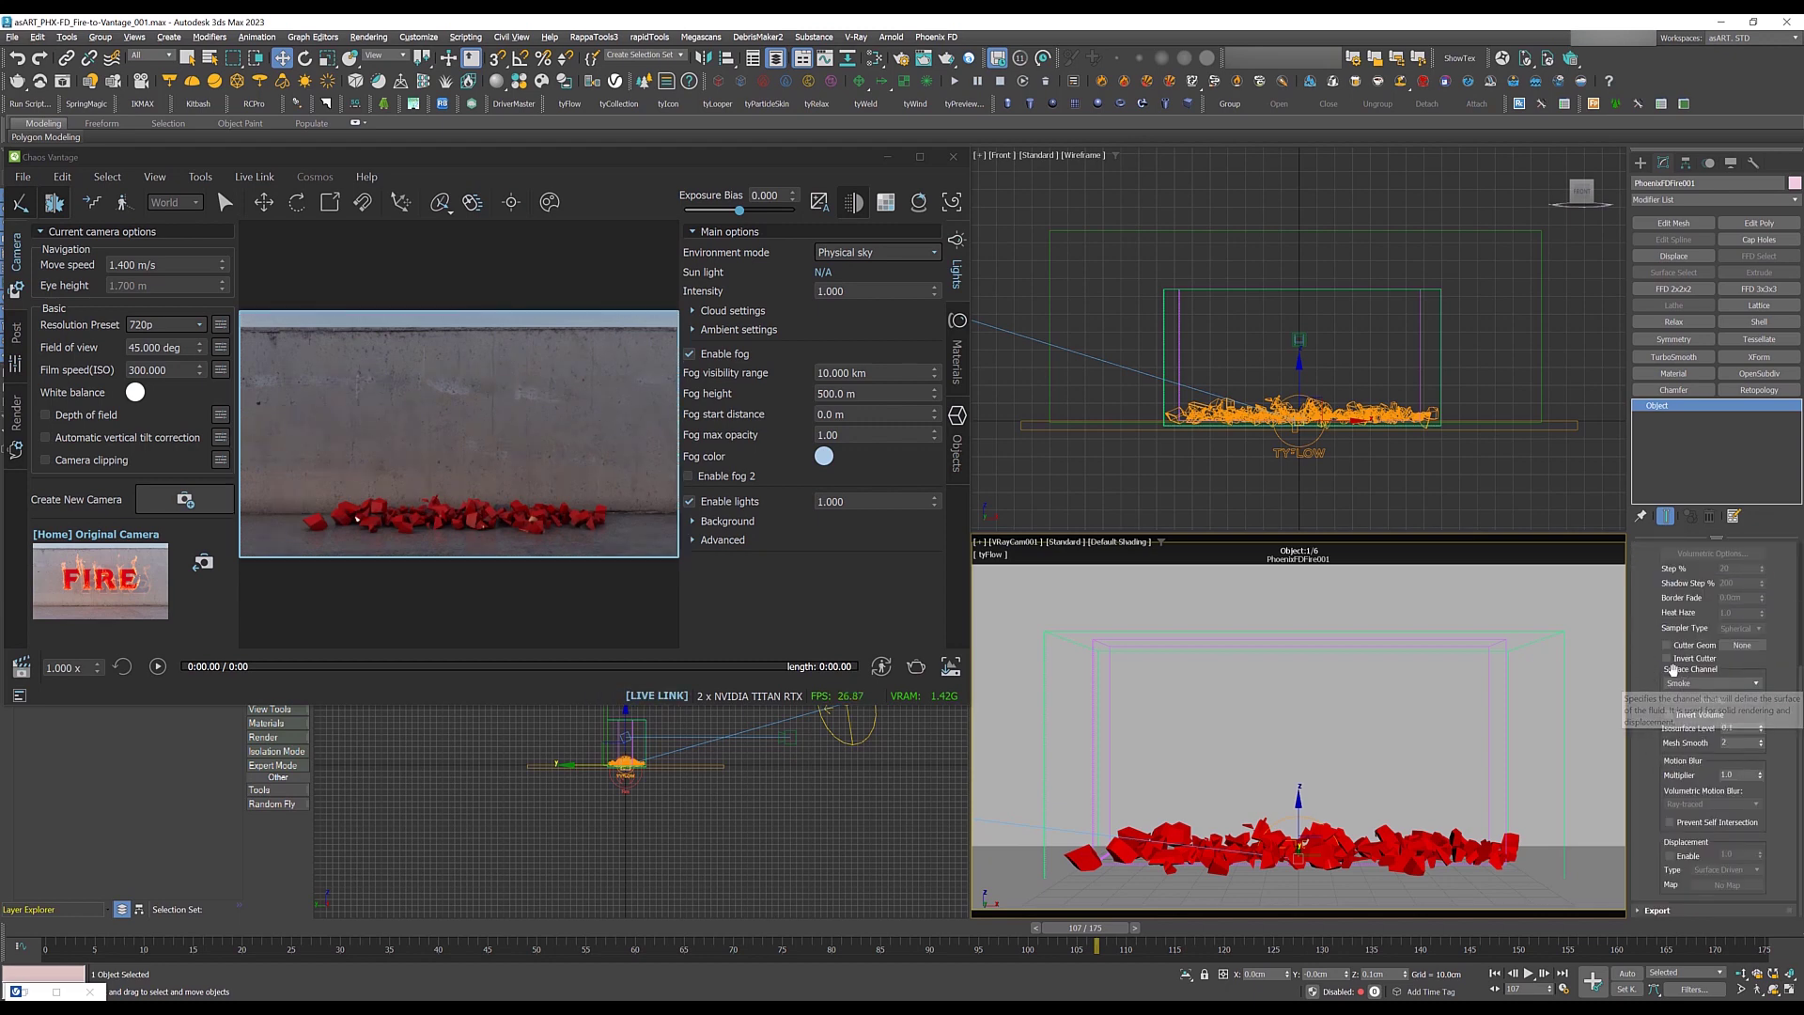
click(1715, 684)
click(1715, 704)
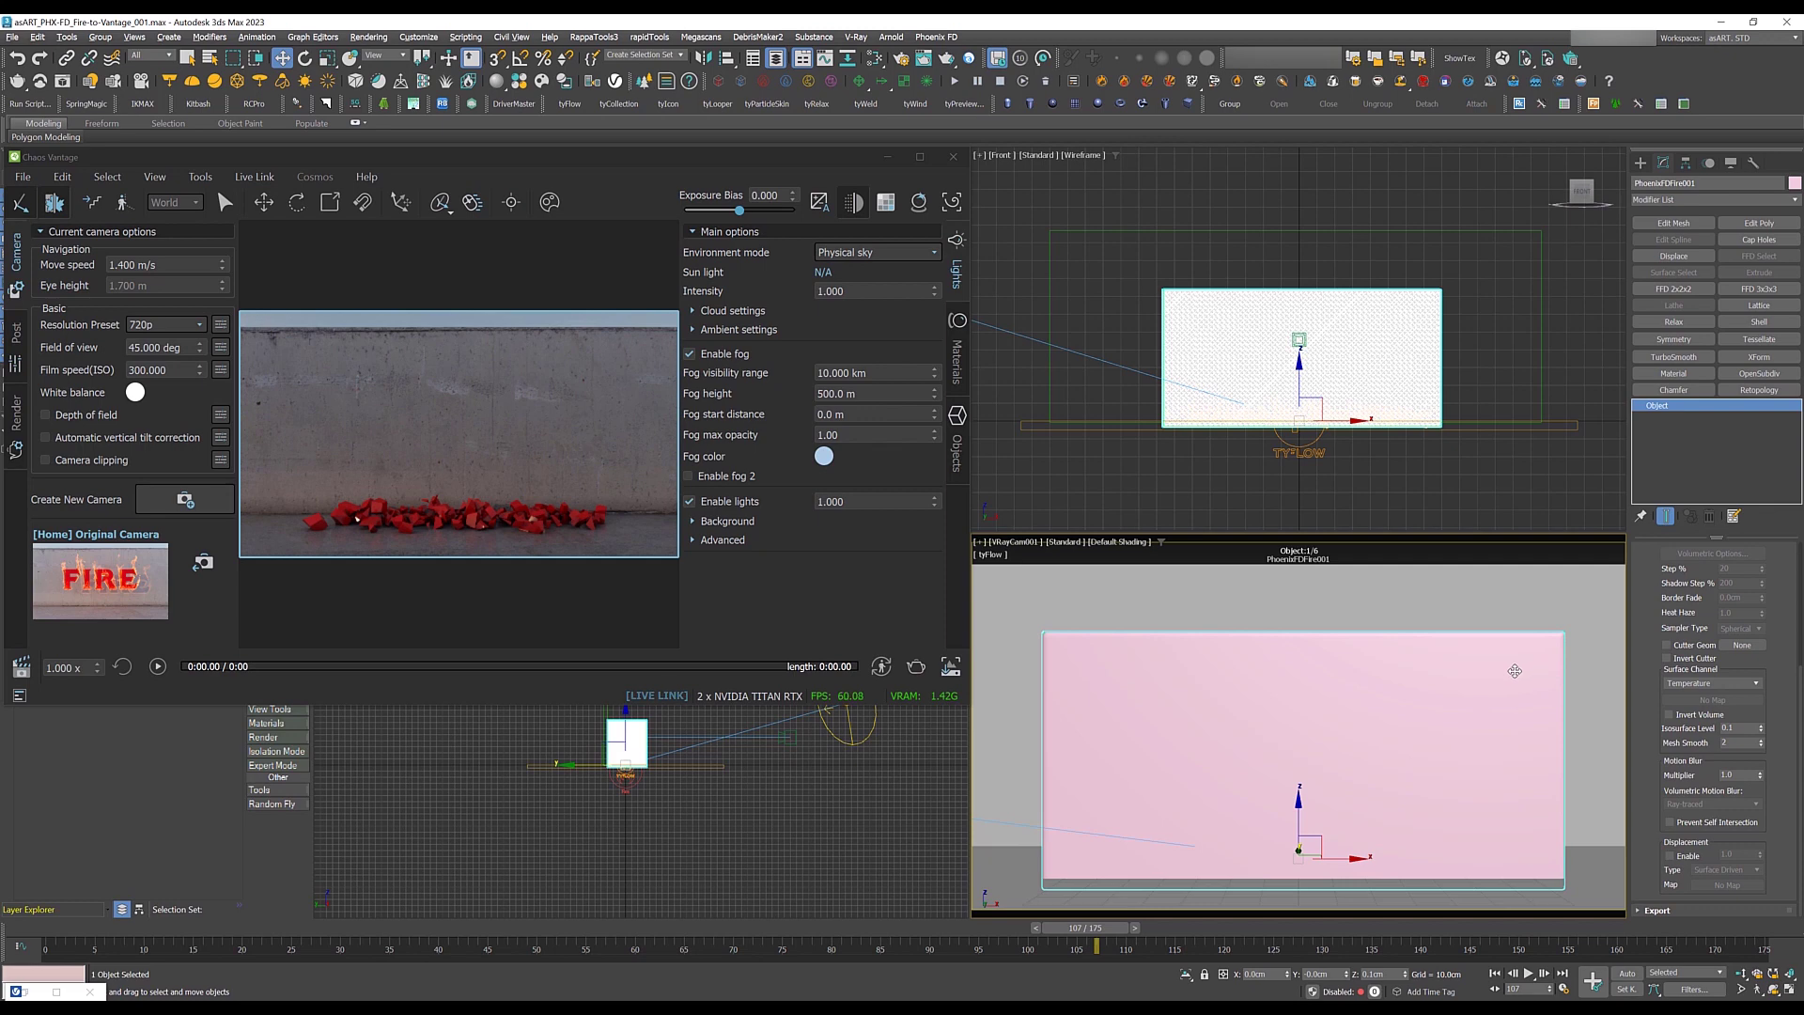
Step: Add an Edit Mesh modifier to the Phoenix simulator, then return to the simulator's own settings
click(1672, 224)
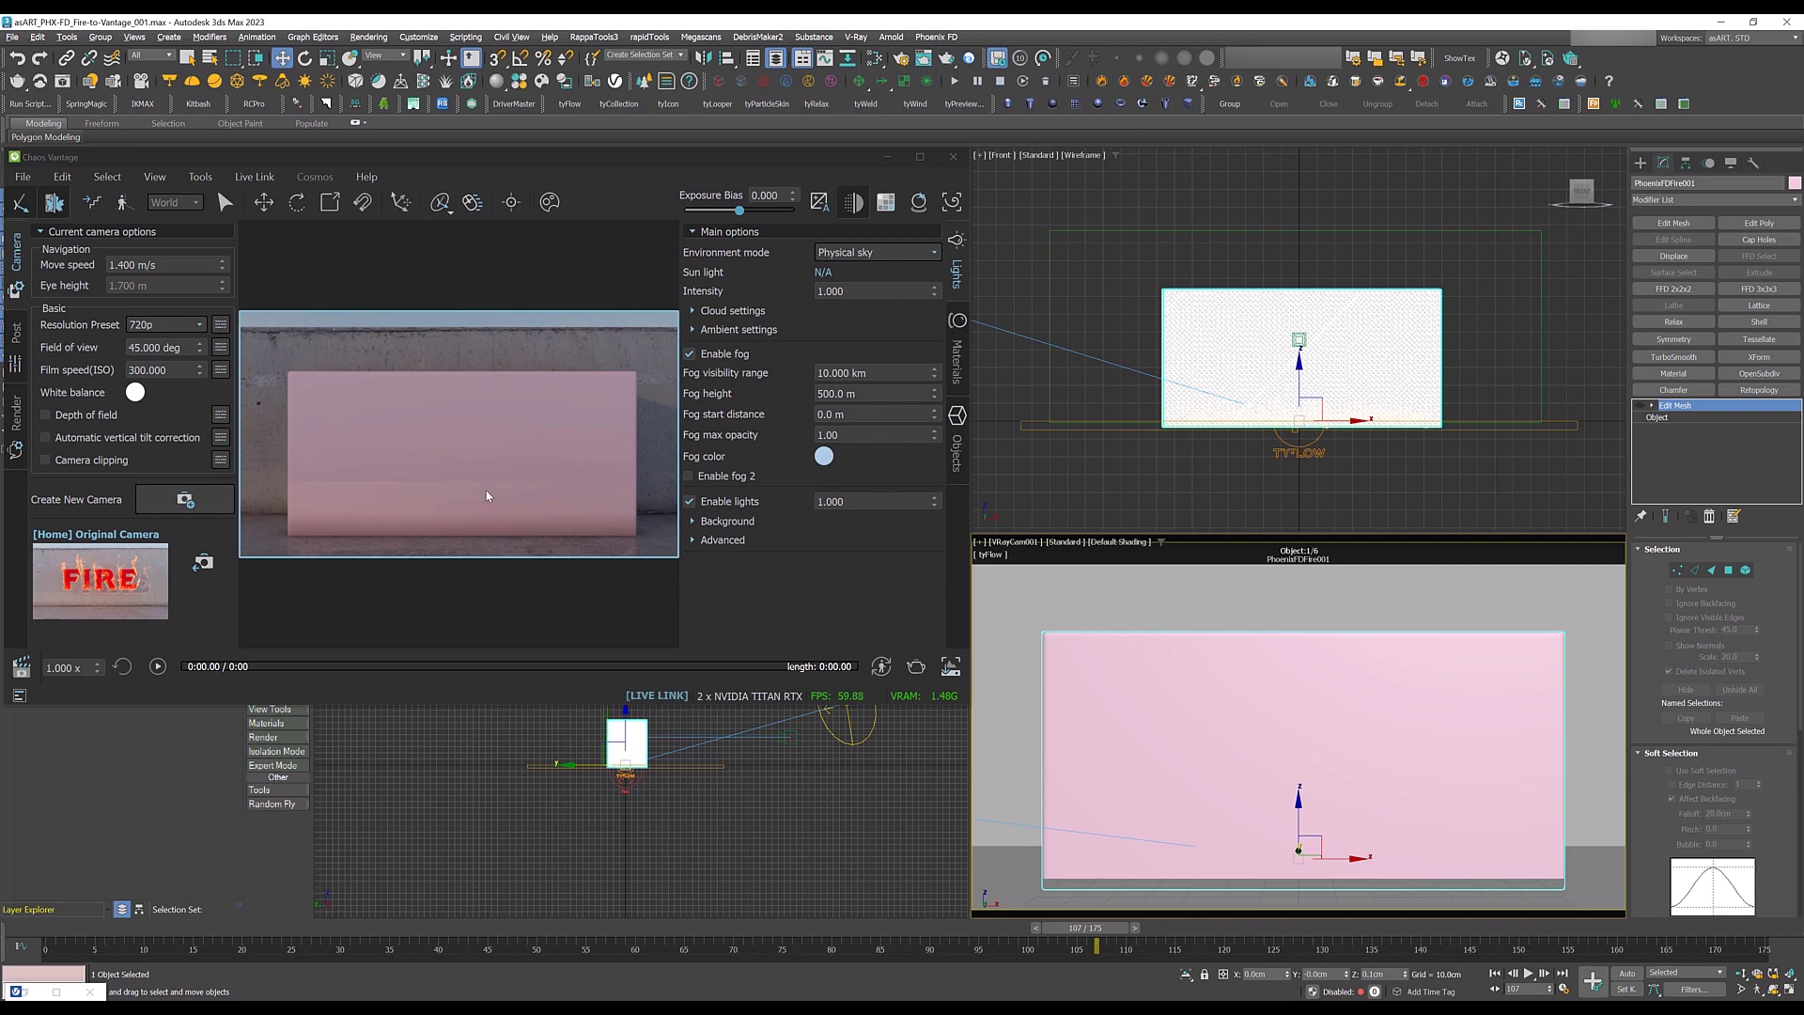
click(1696, 418)
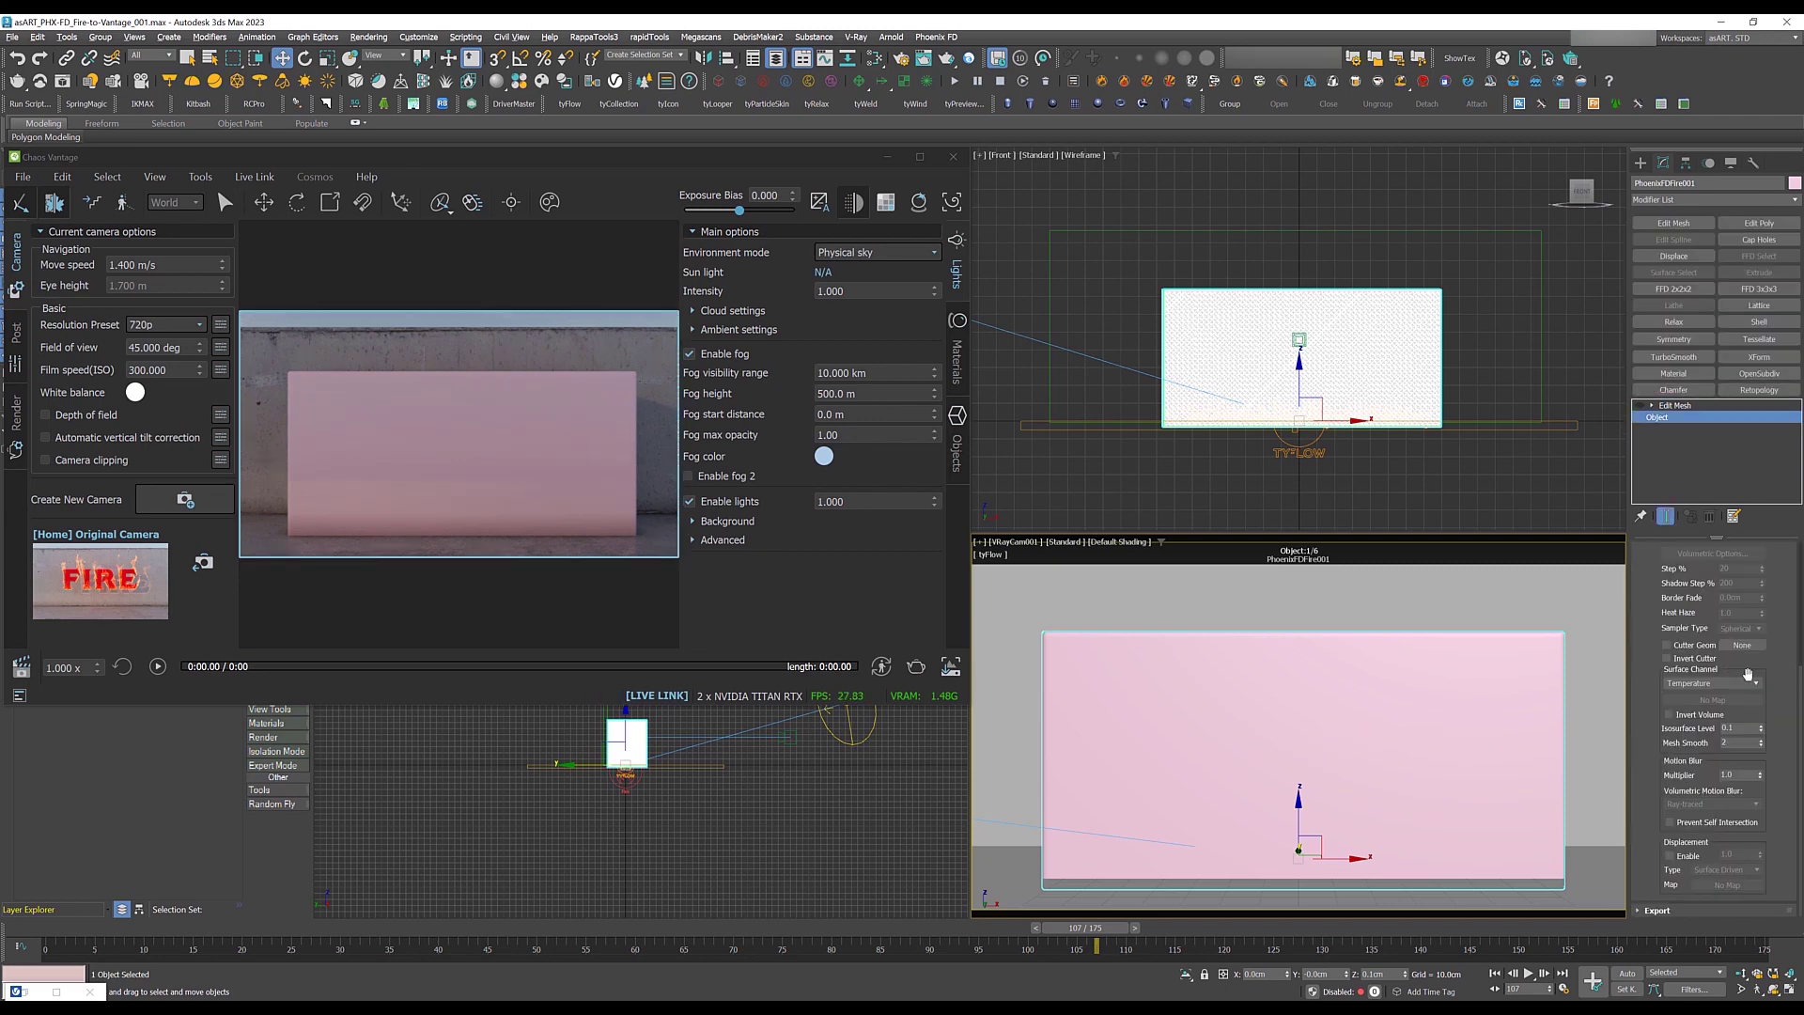
drag(1633, 680, 1648, 588)
Step: Set the Isosurface Level to 1180, then fine-tune it to about 1097
click(1737, 728)
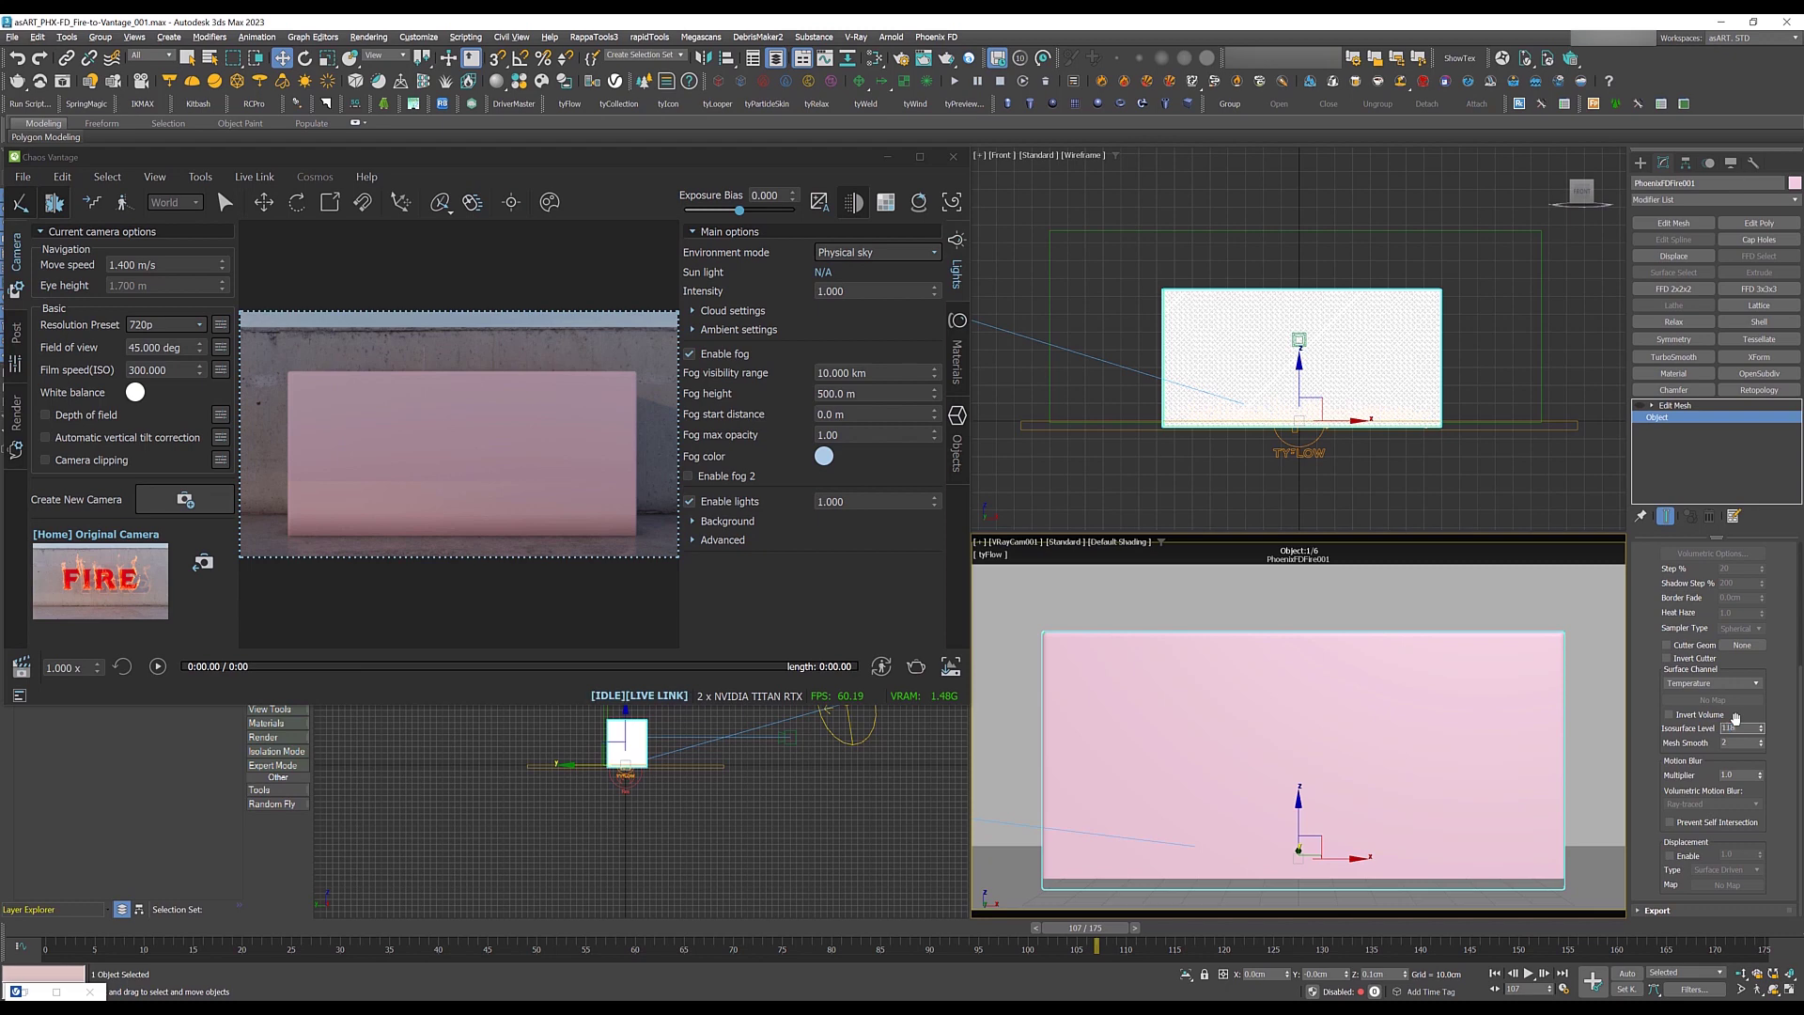
key(Return)
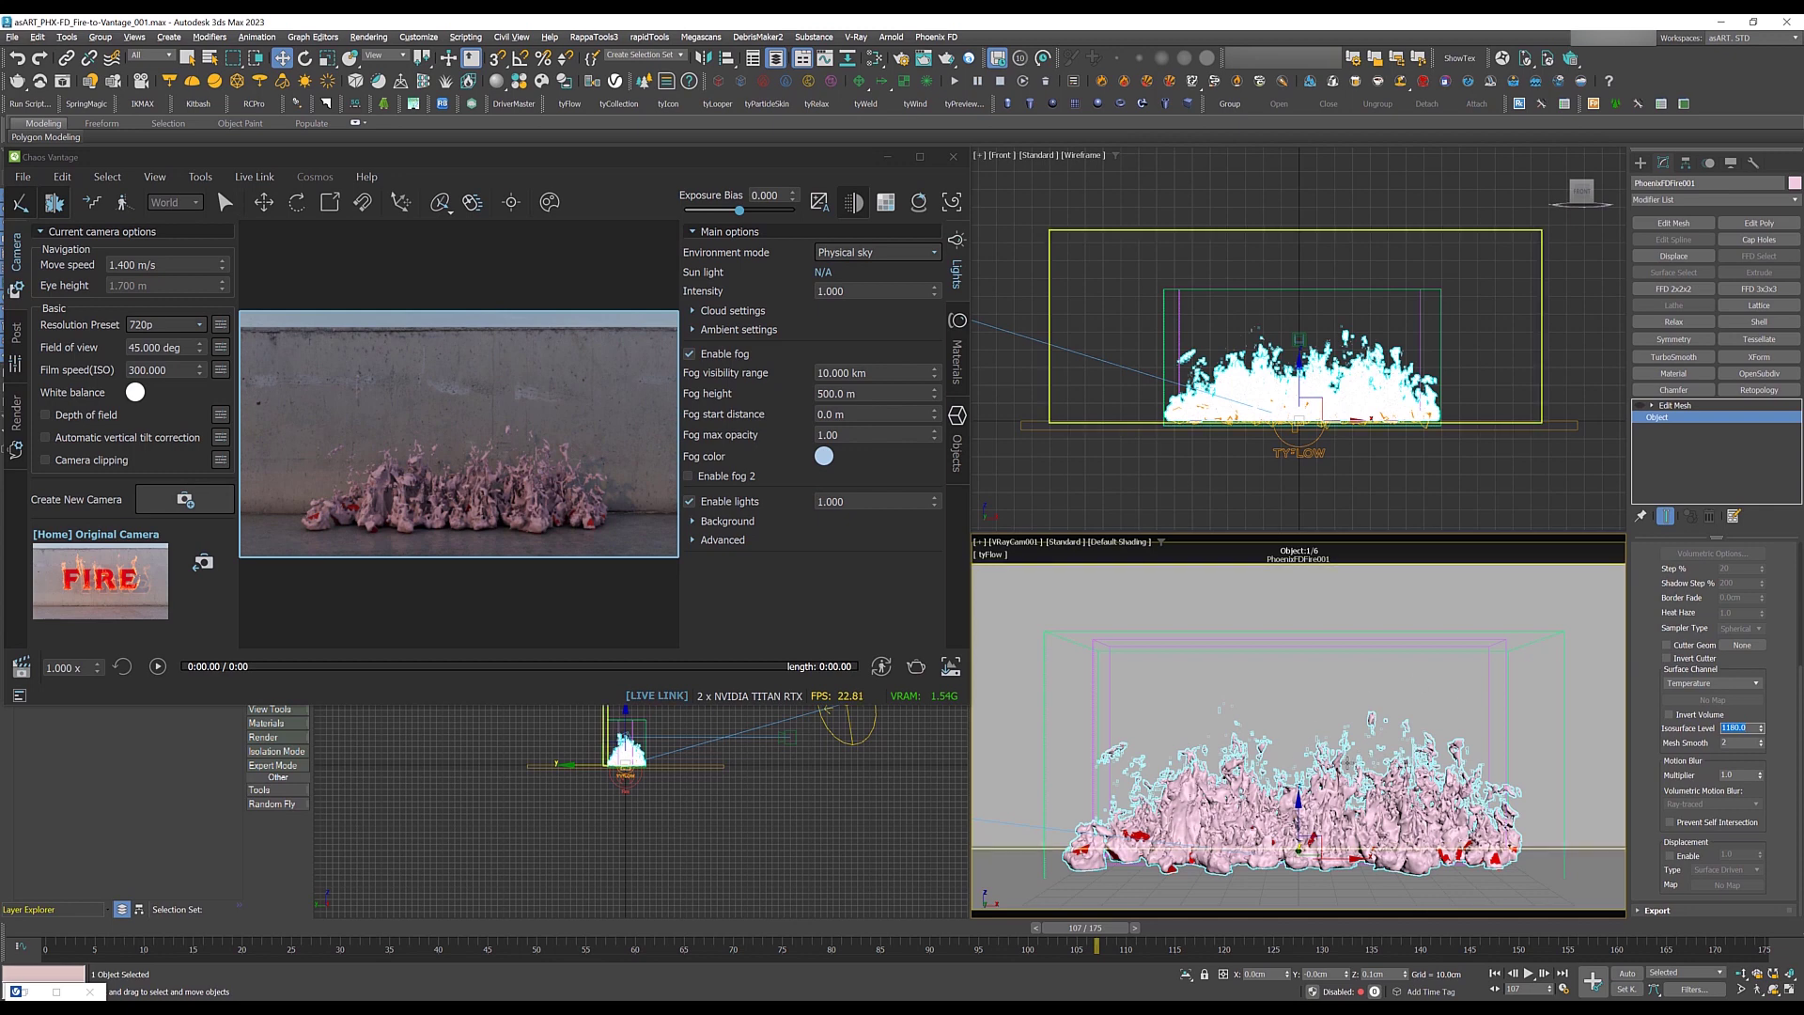
mouse_move(1761, 728)
mouse_down()
mouse_move(1763, 712)
mouse_move(1762, 729)
mouse_up()
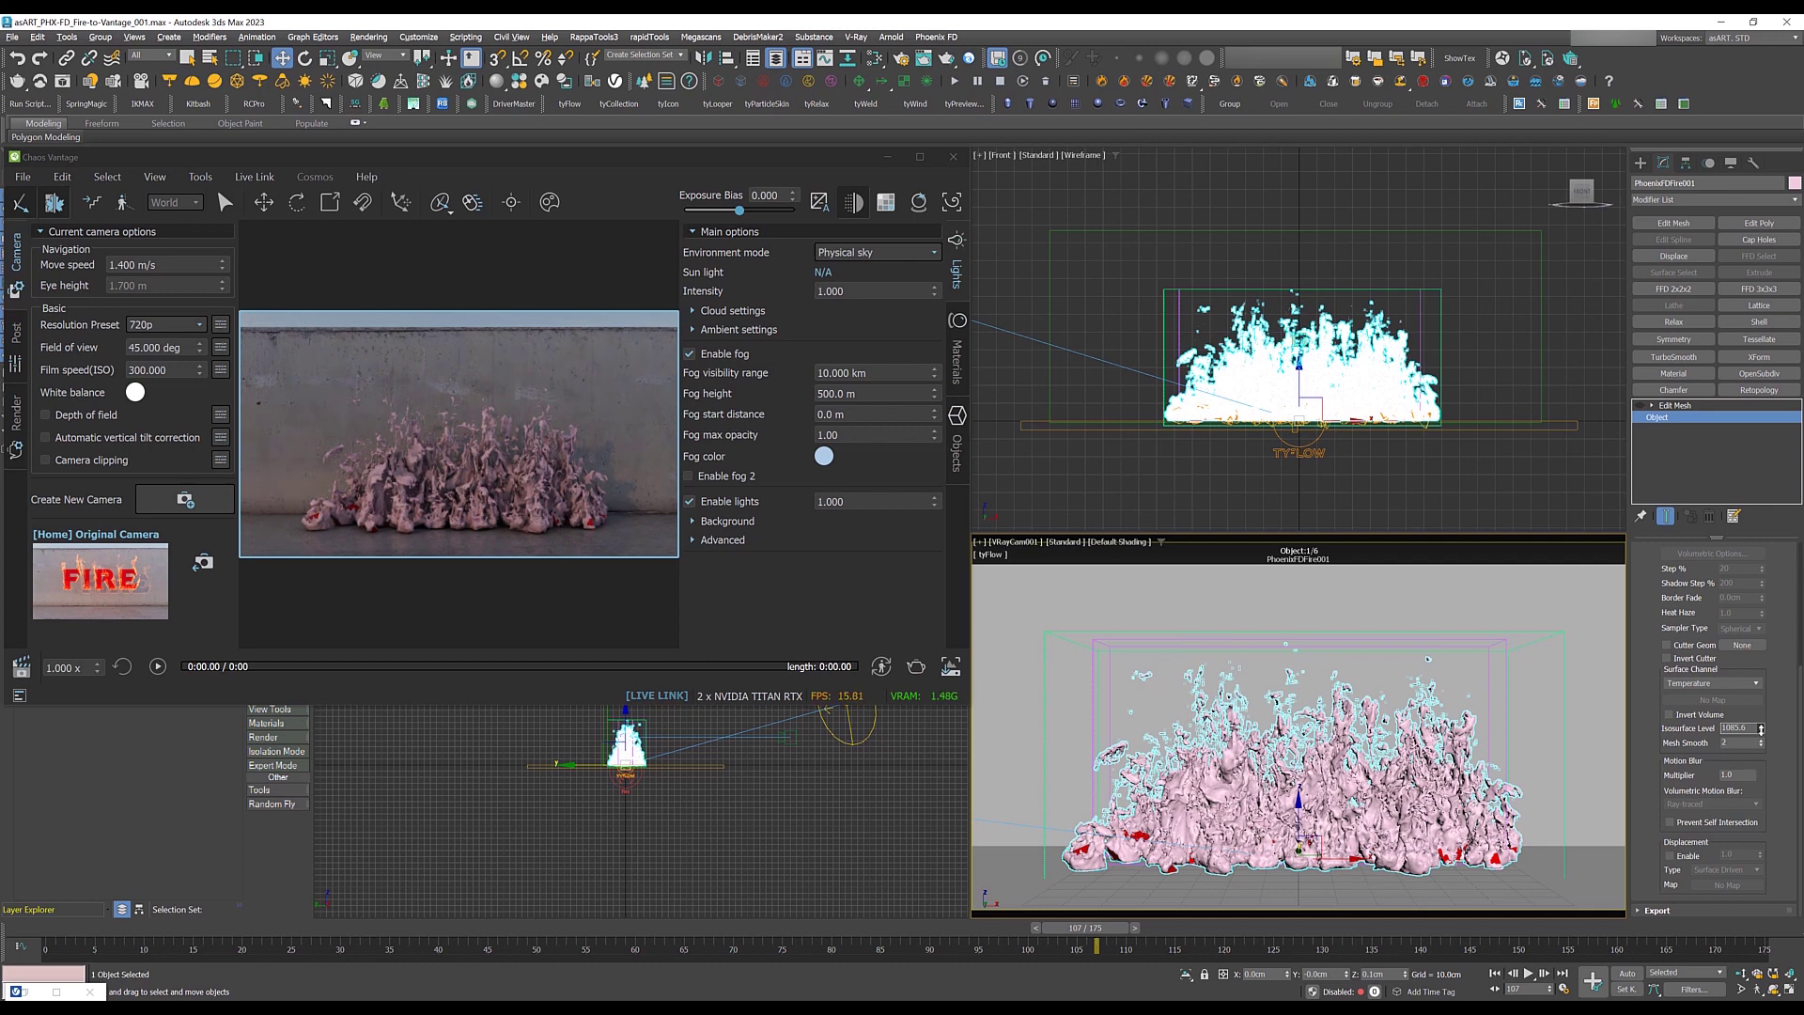
drag(1762, 728, 1762, 725)
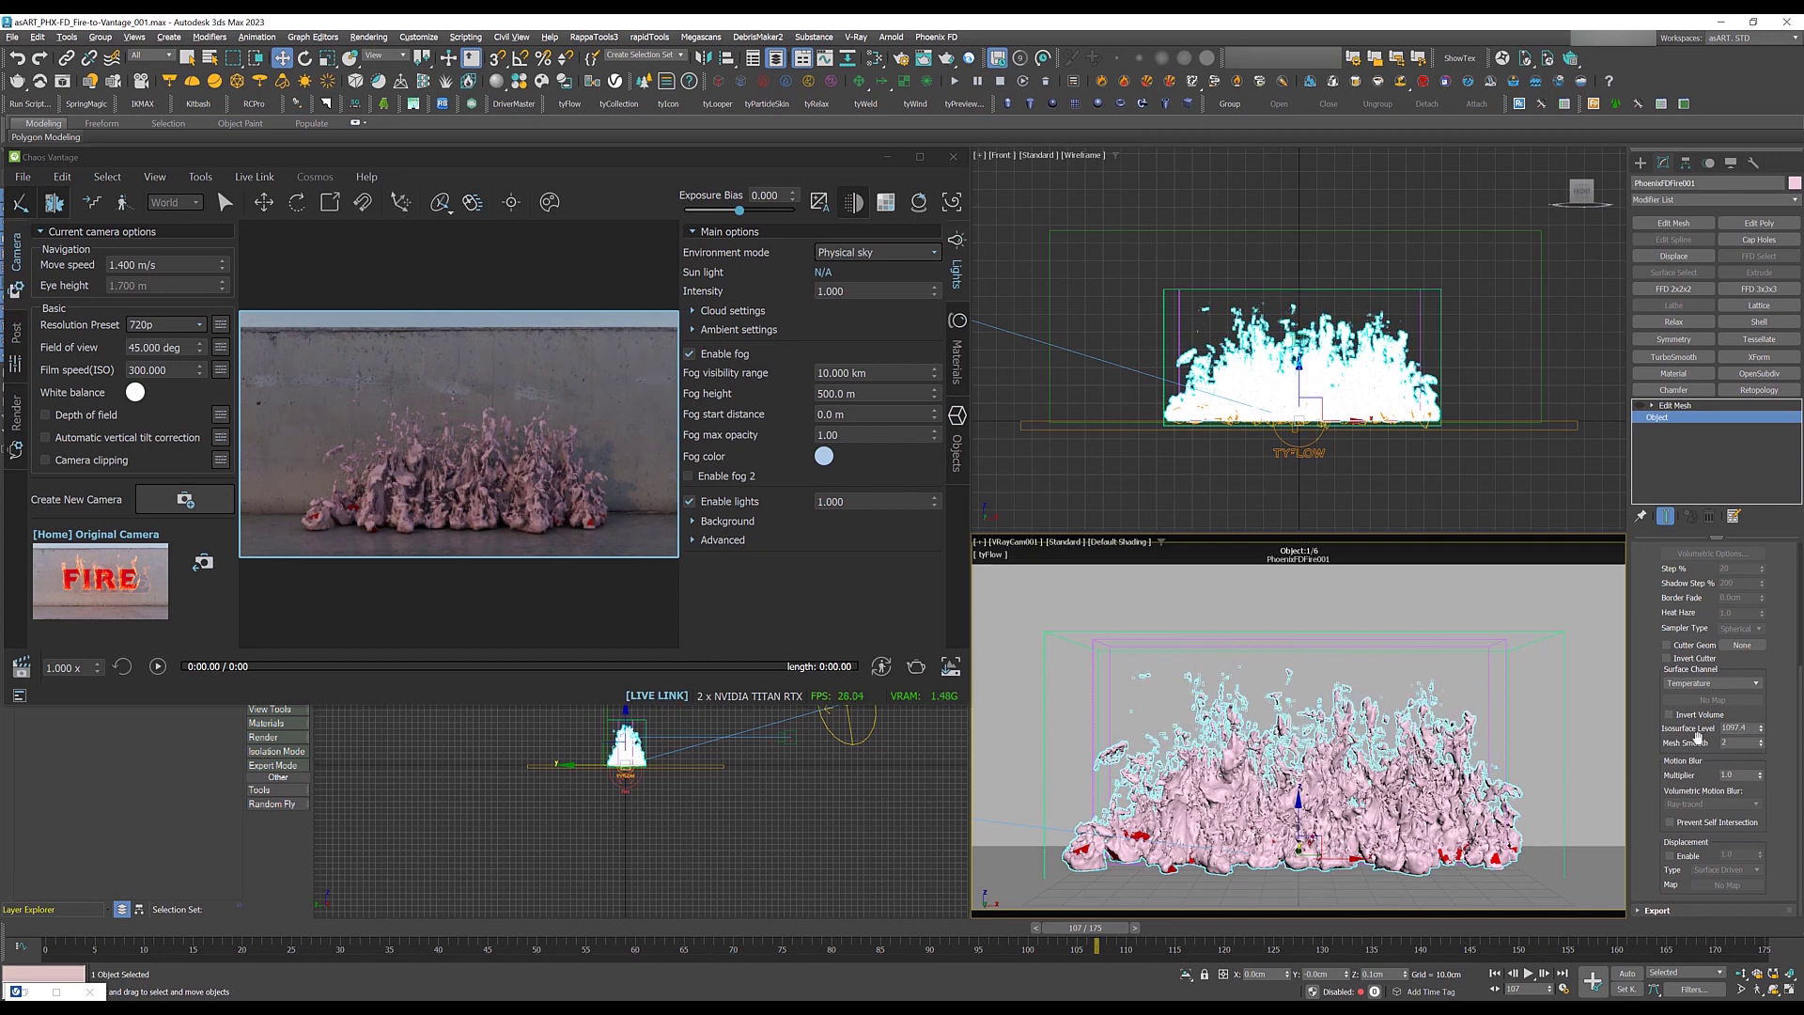
Step: Compare Mesh Smooth at 0 and 2, then scrub the fire back to around frame 57
double_click(1739, 742)
right_click(1760, 745)
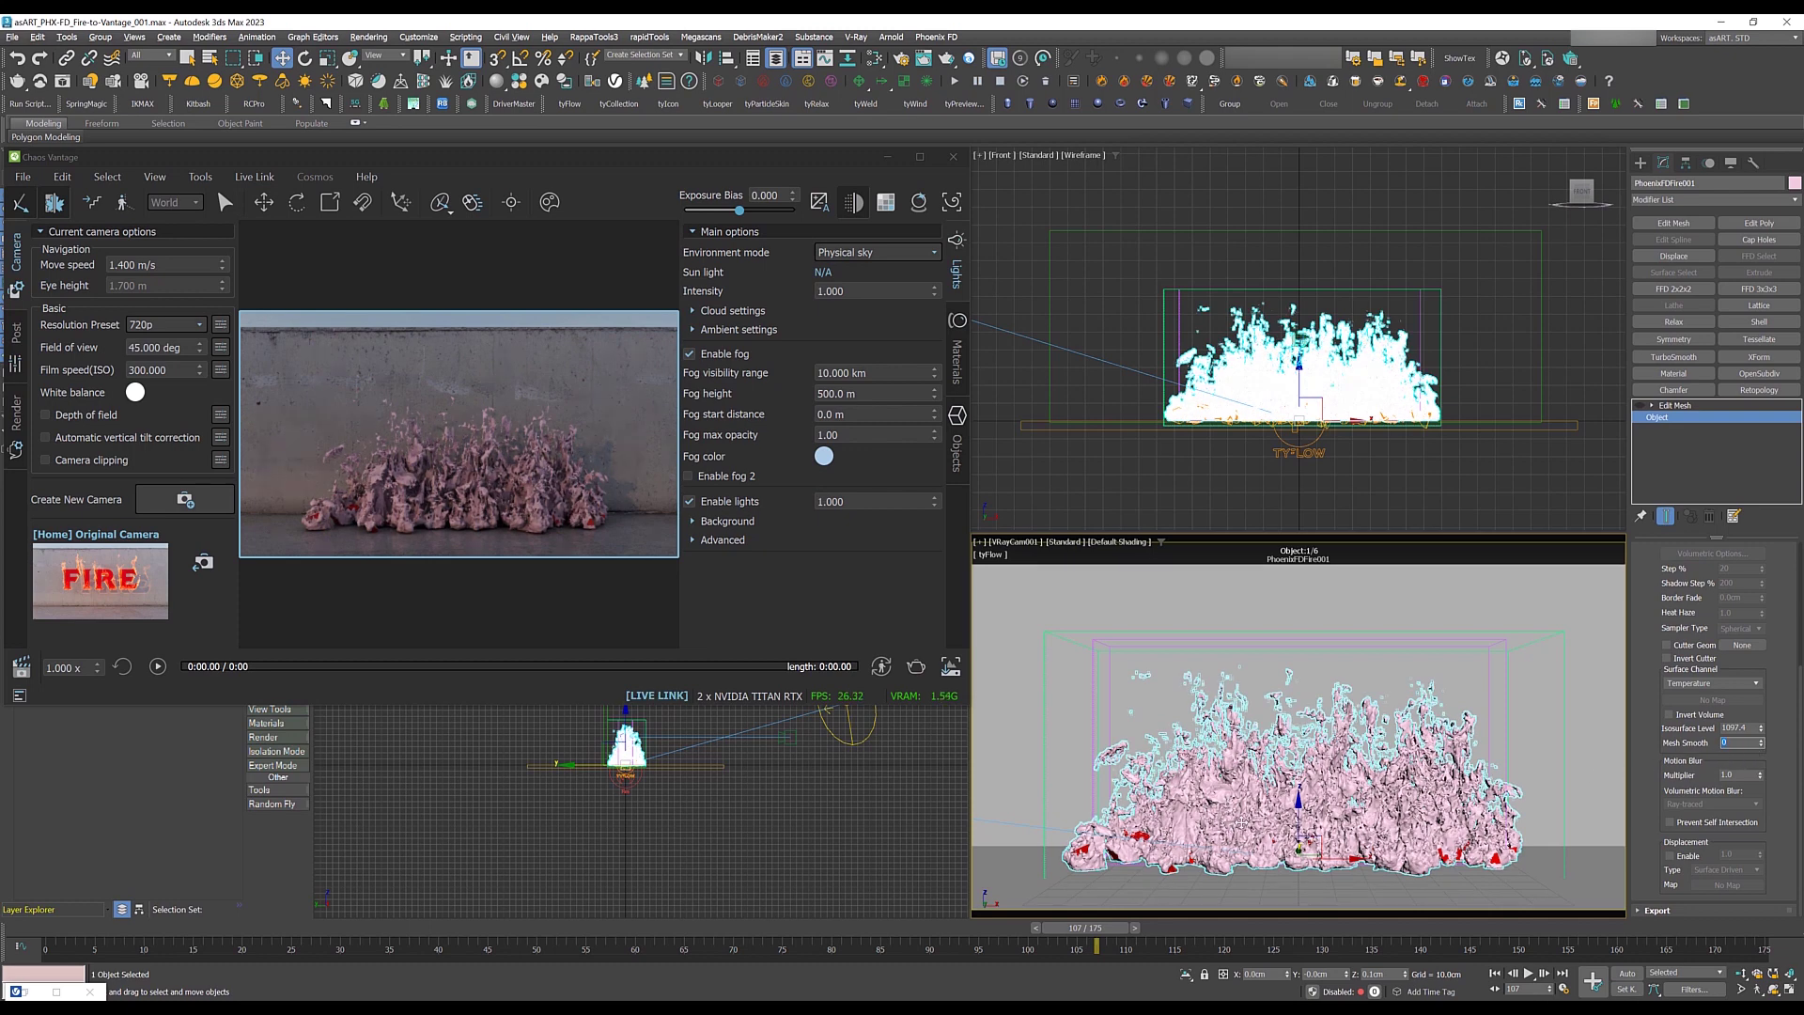
click(1763, 740)
click(1763, 740)
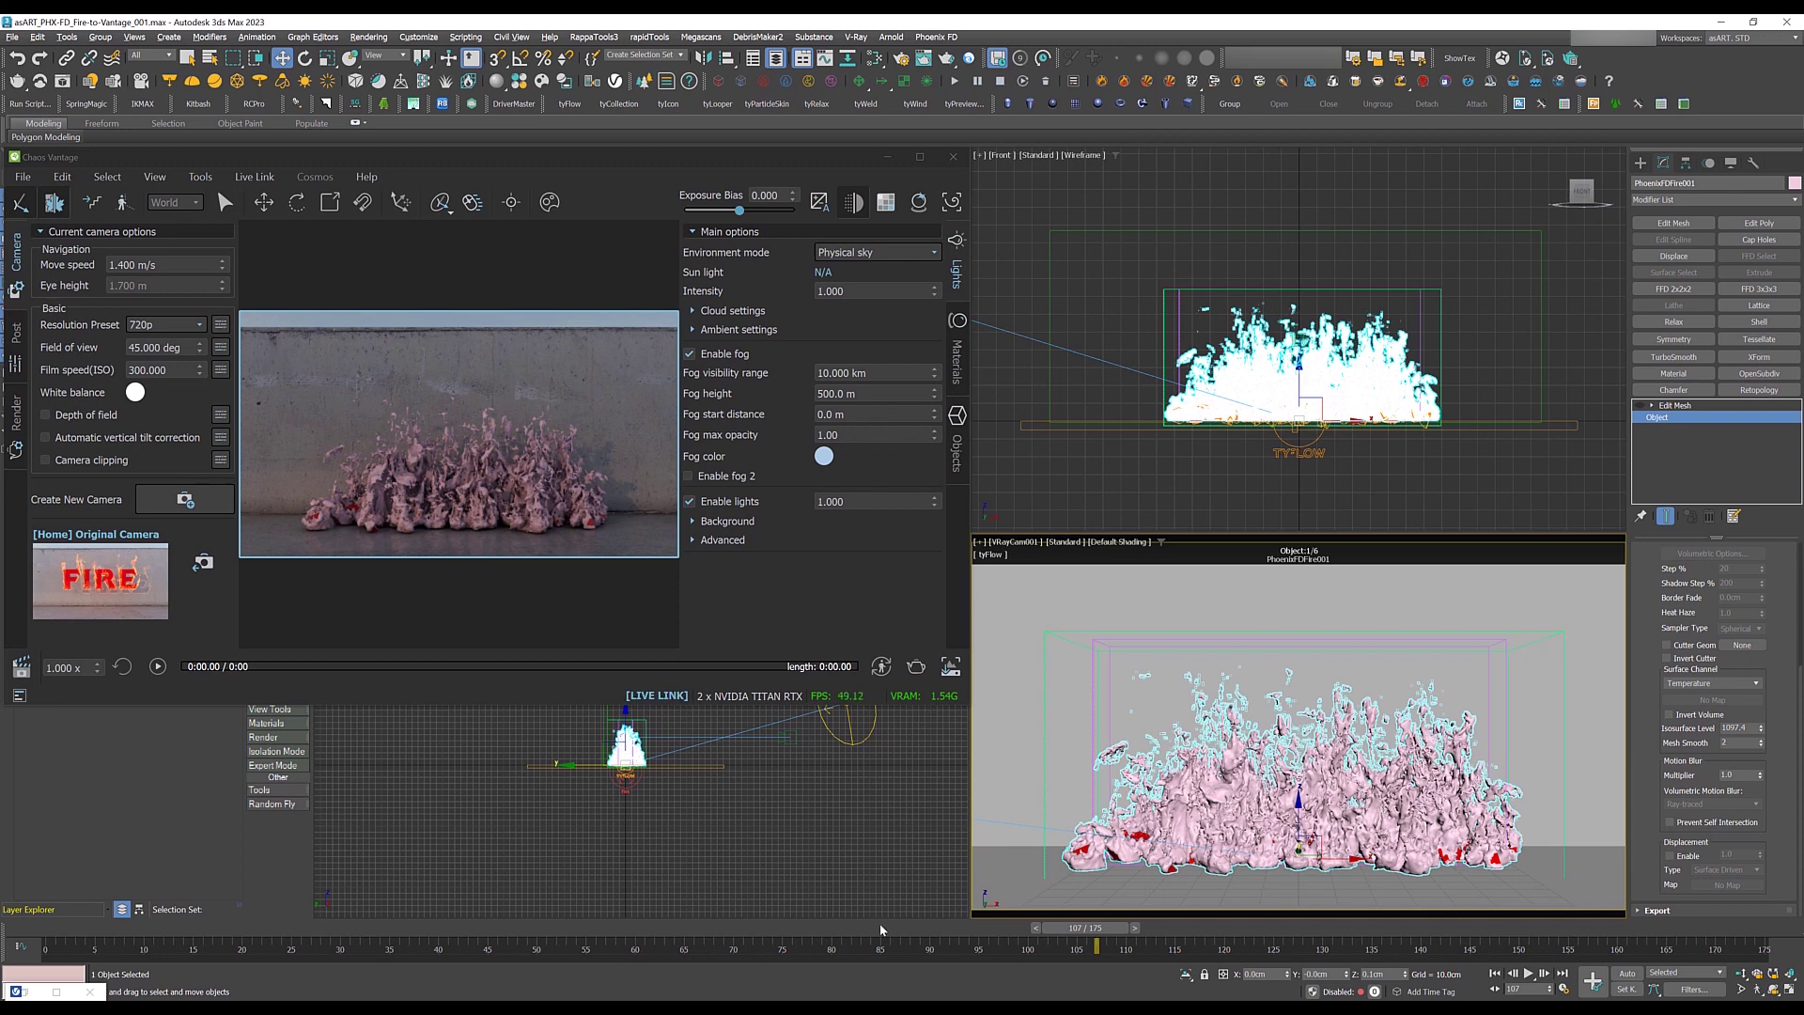
drag(1107, 932, 634, 912)
key(w)
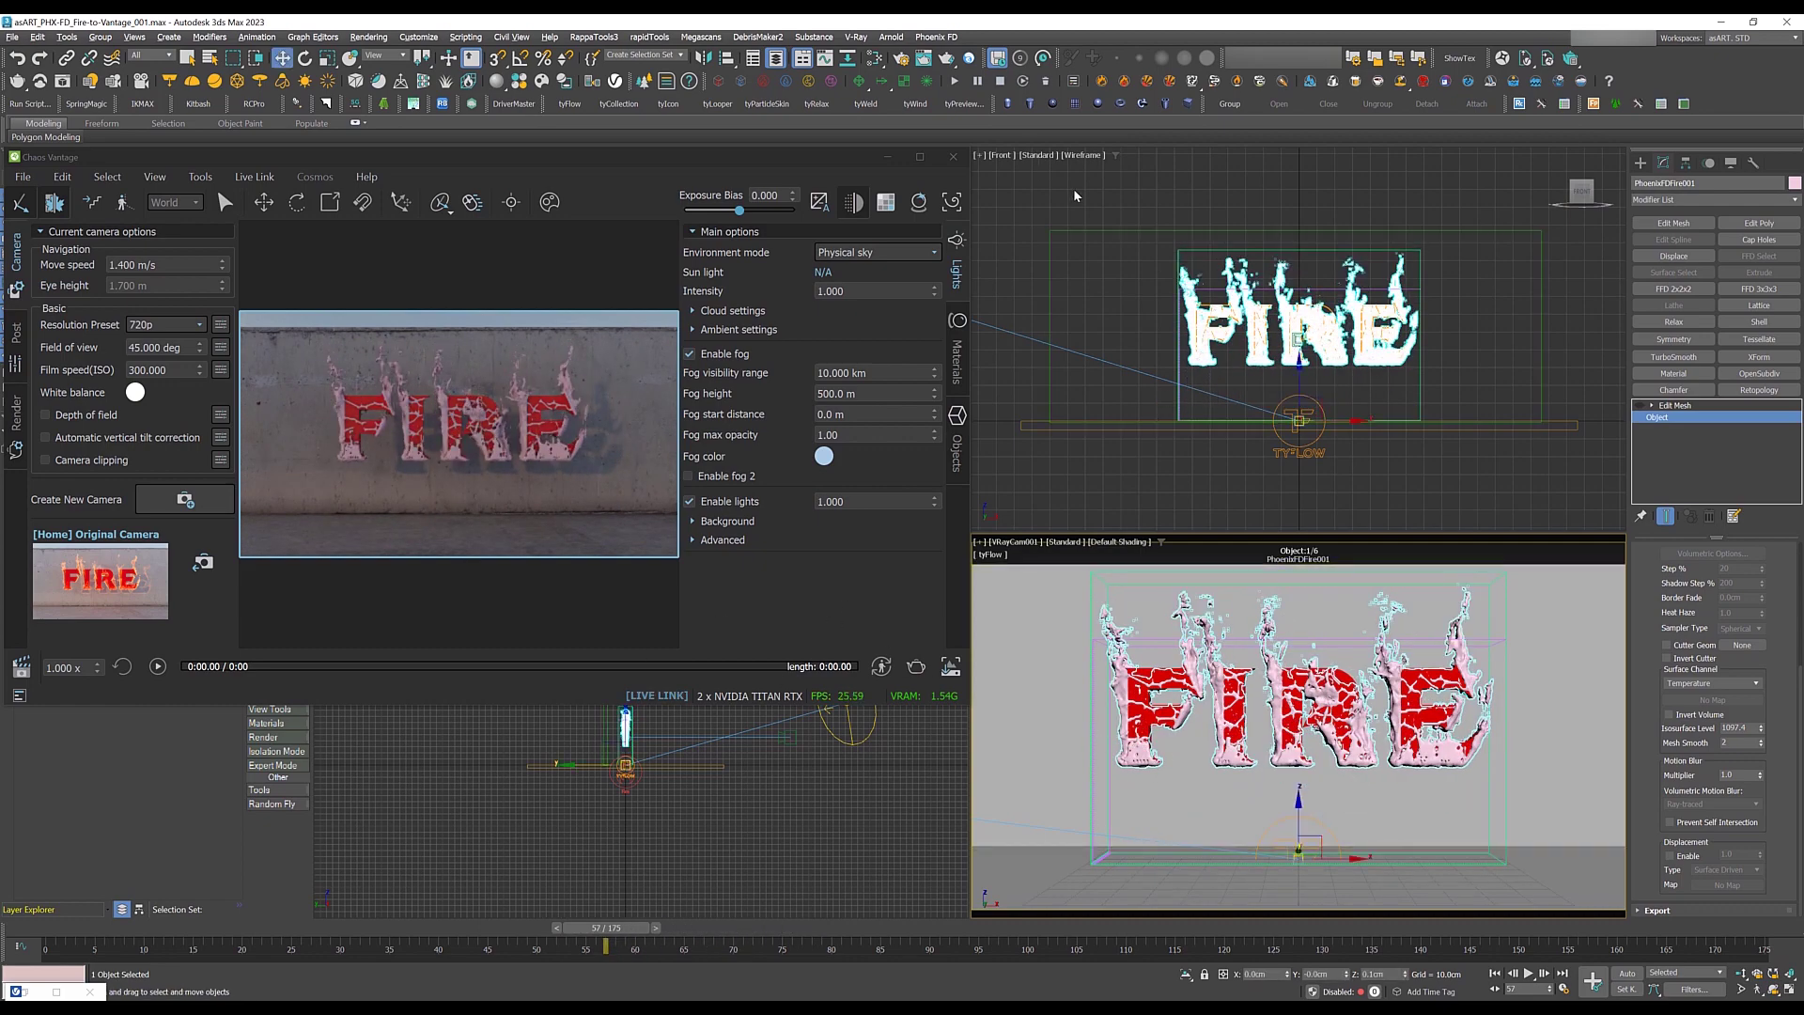
Step: Open the Slate Material Editor and create a VRayMtl node, Material #166, from Materials > V-Ray
click(875, 59)
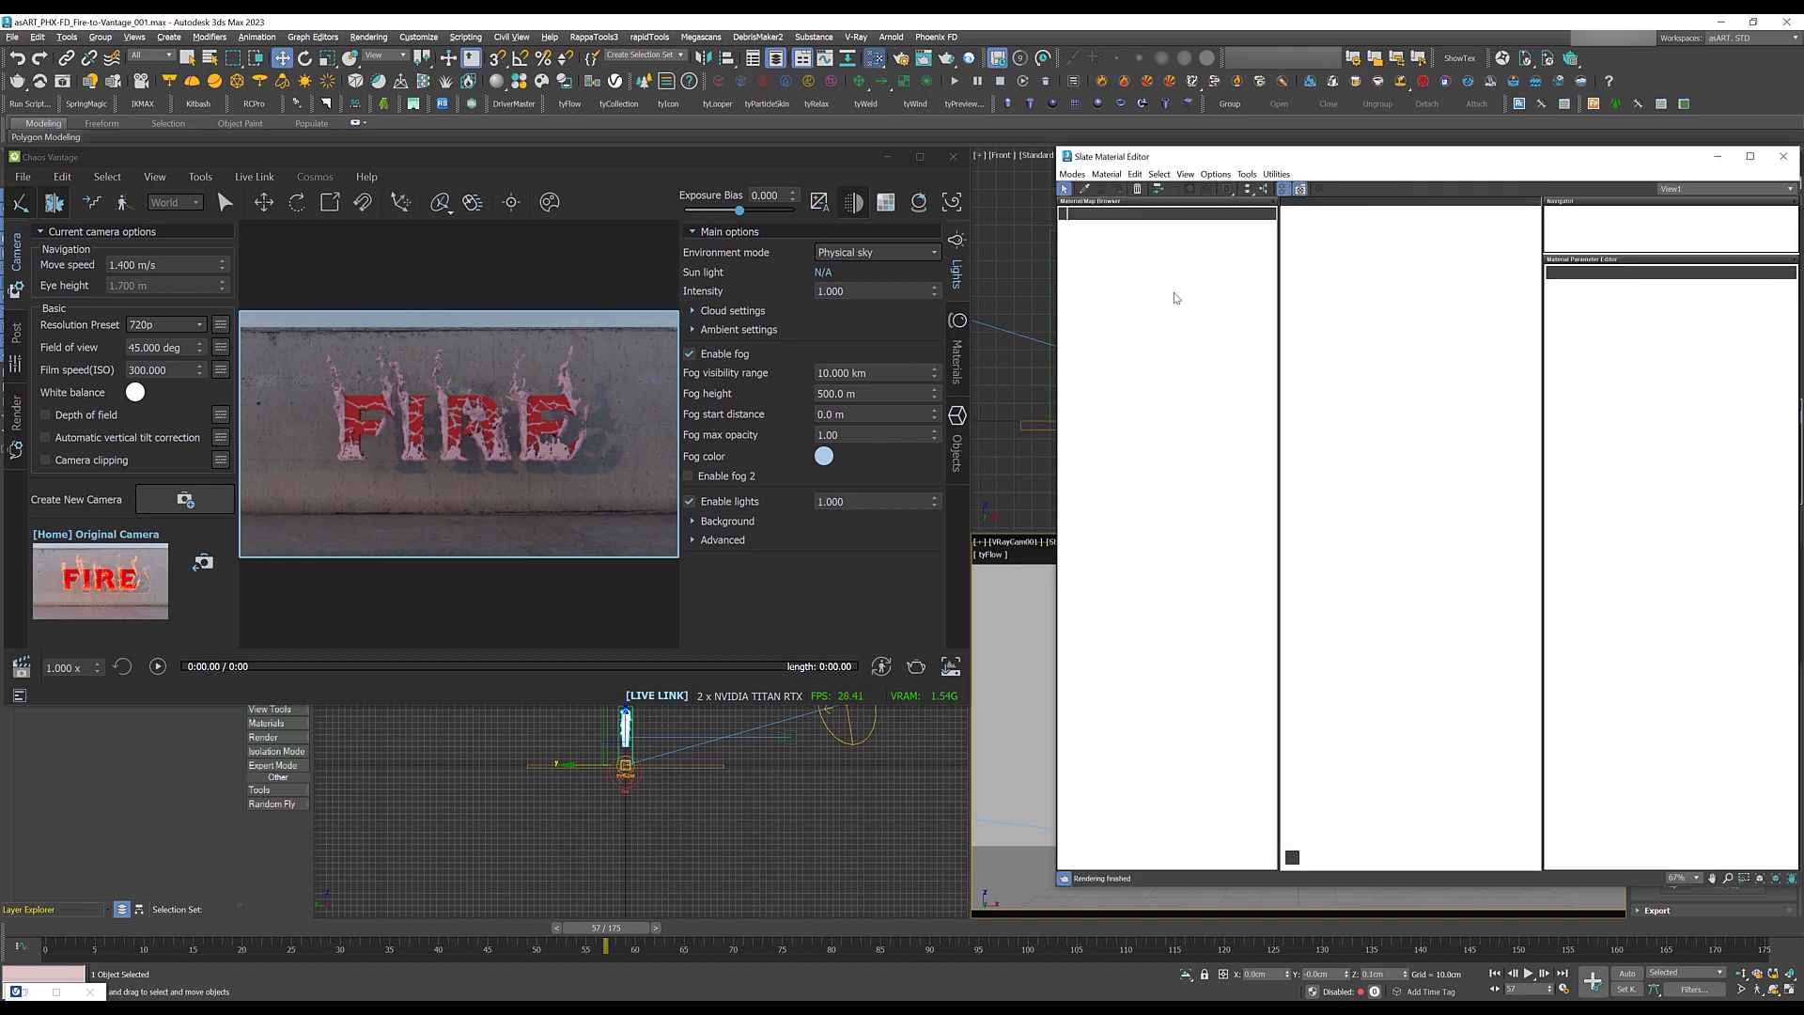
drag(1366, 163, 1292, 162)
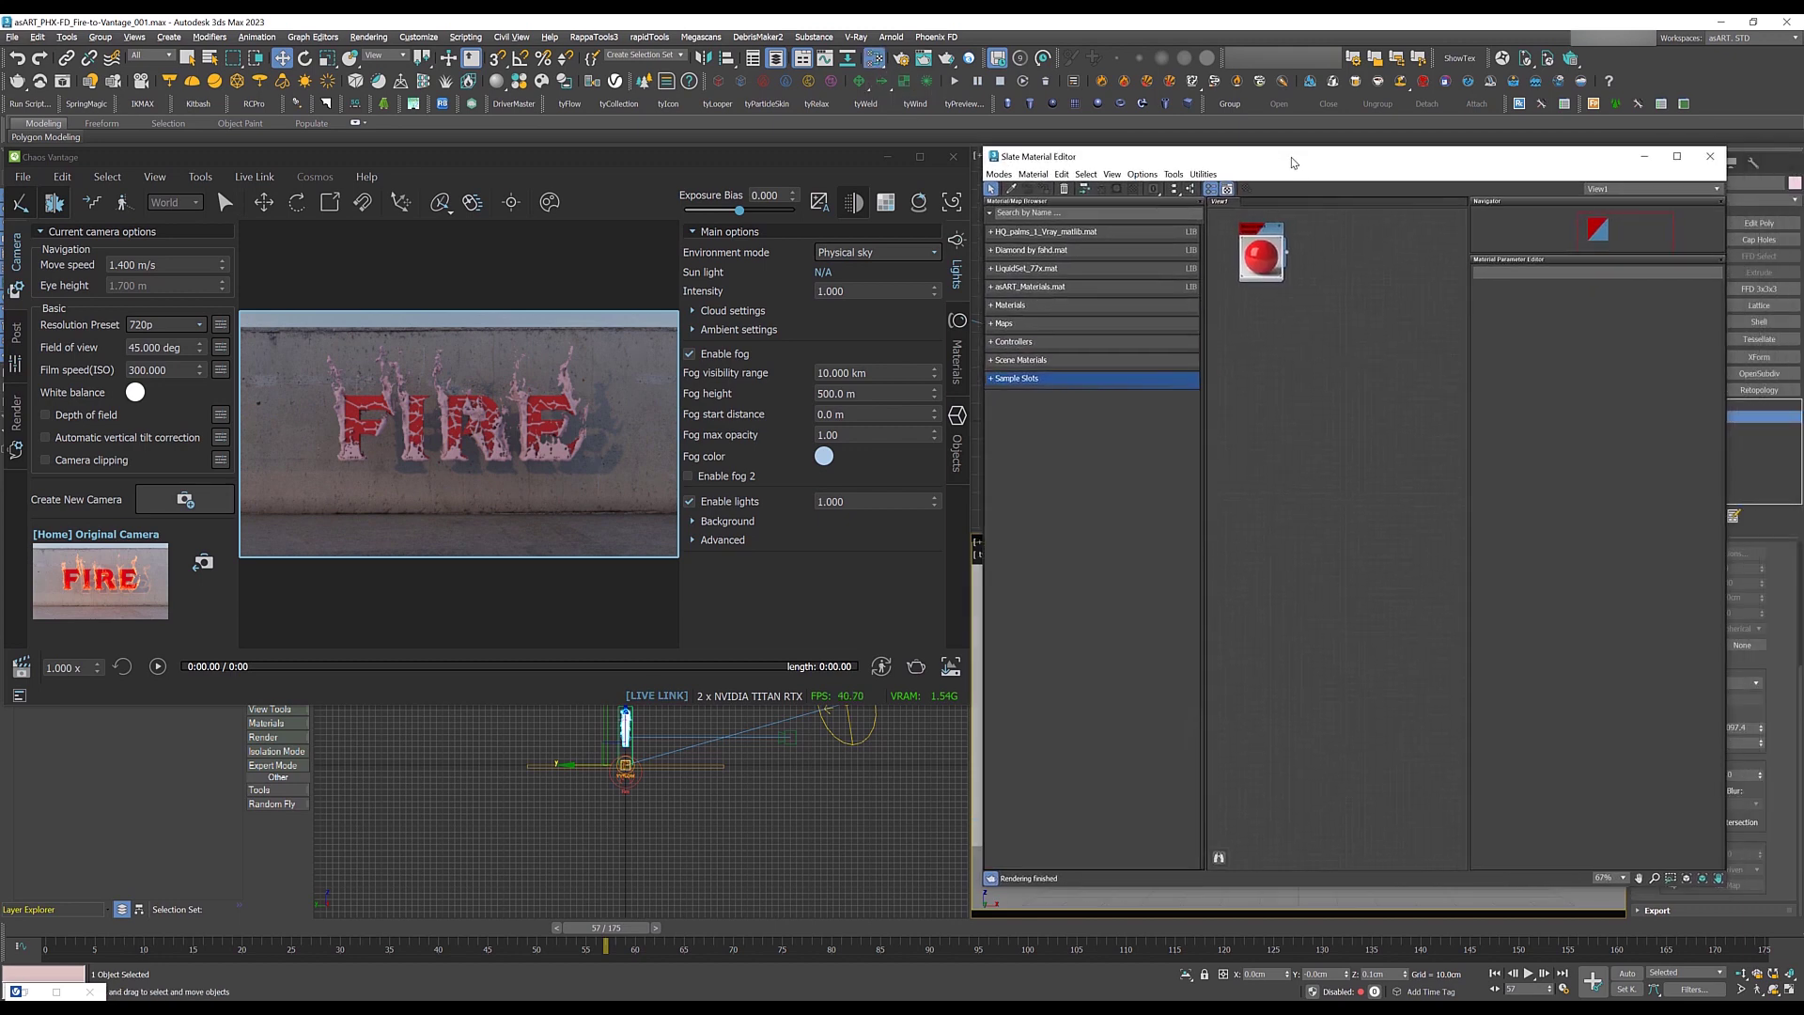
right_click(1313, 348)
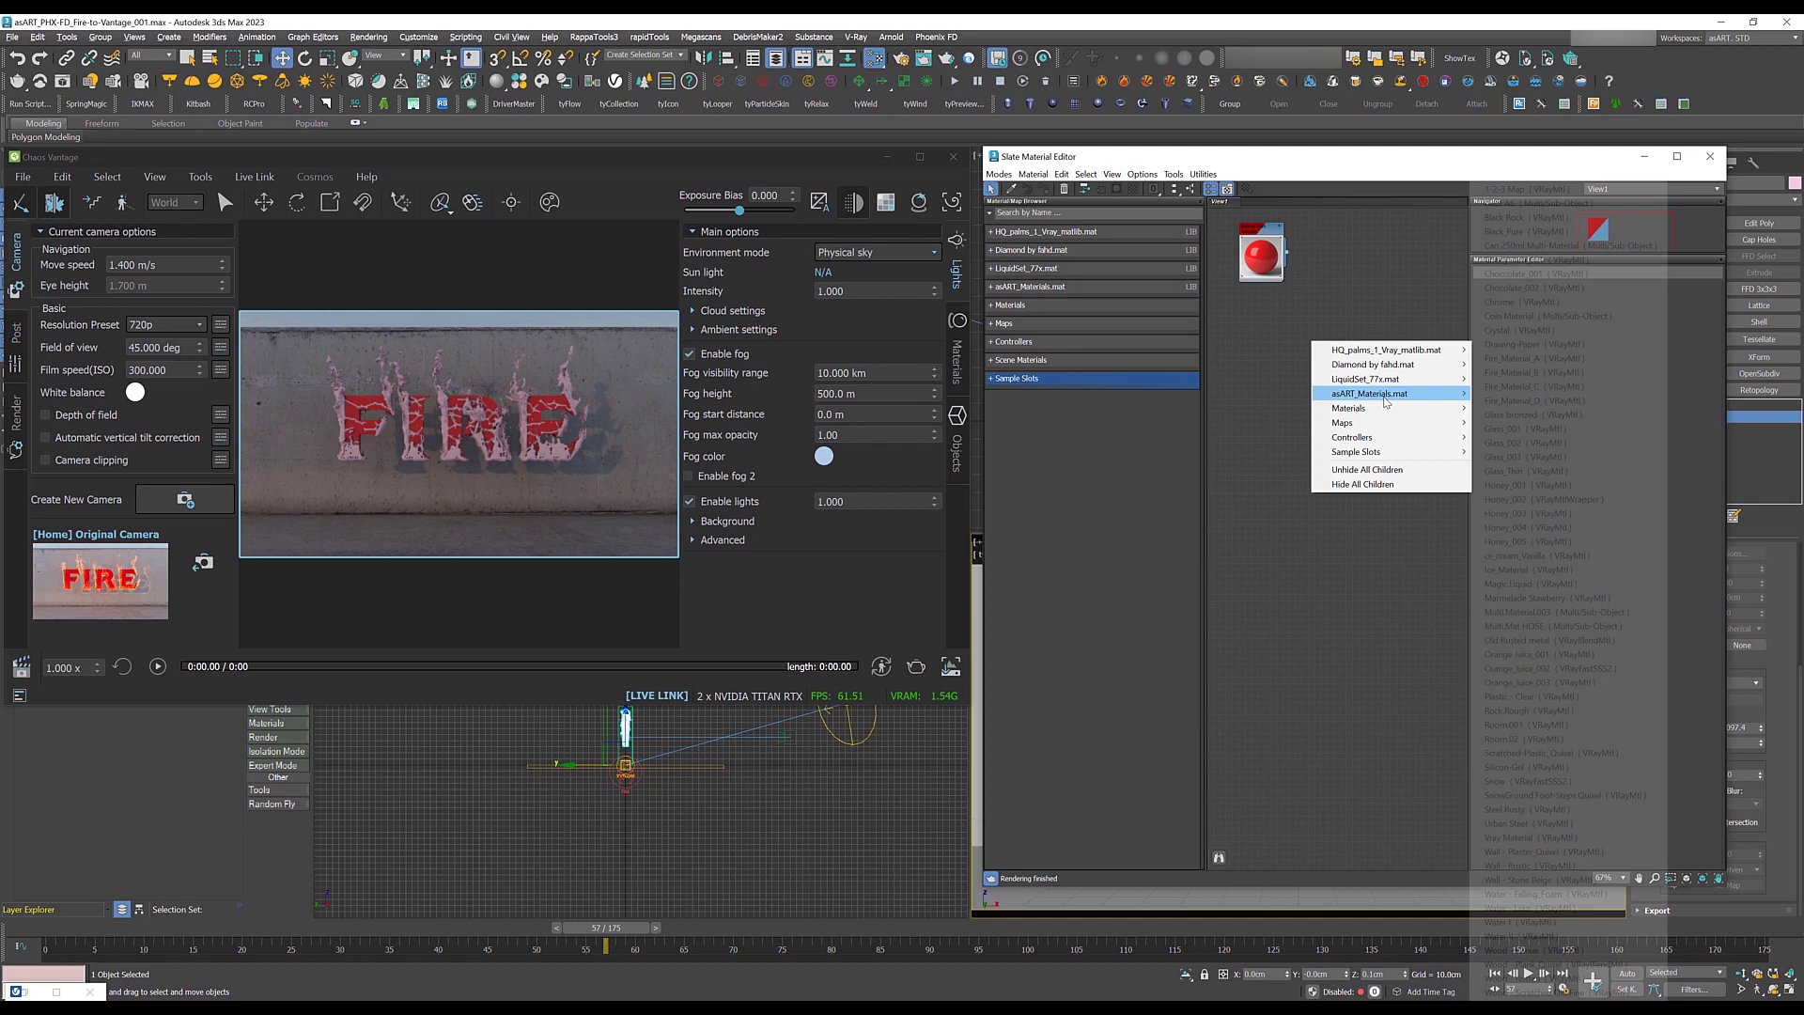
mouse_move(1374, 426)
mouse_move(1513, 509)
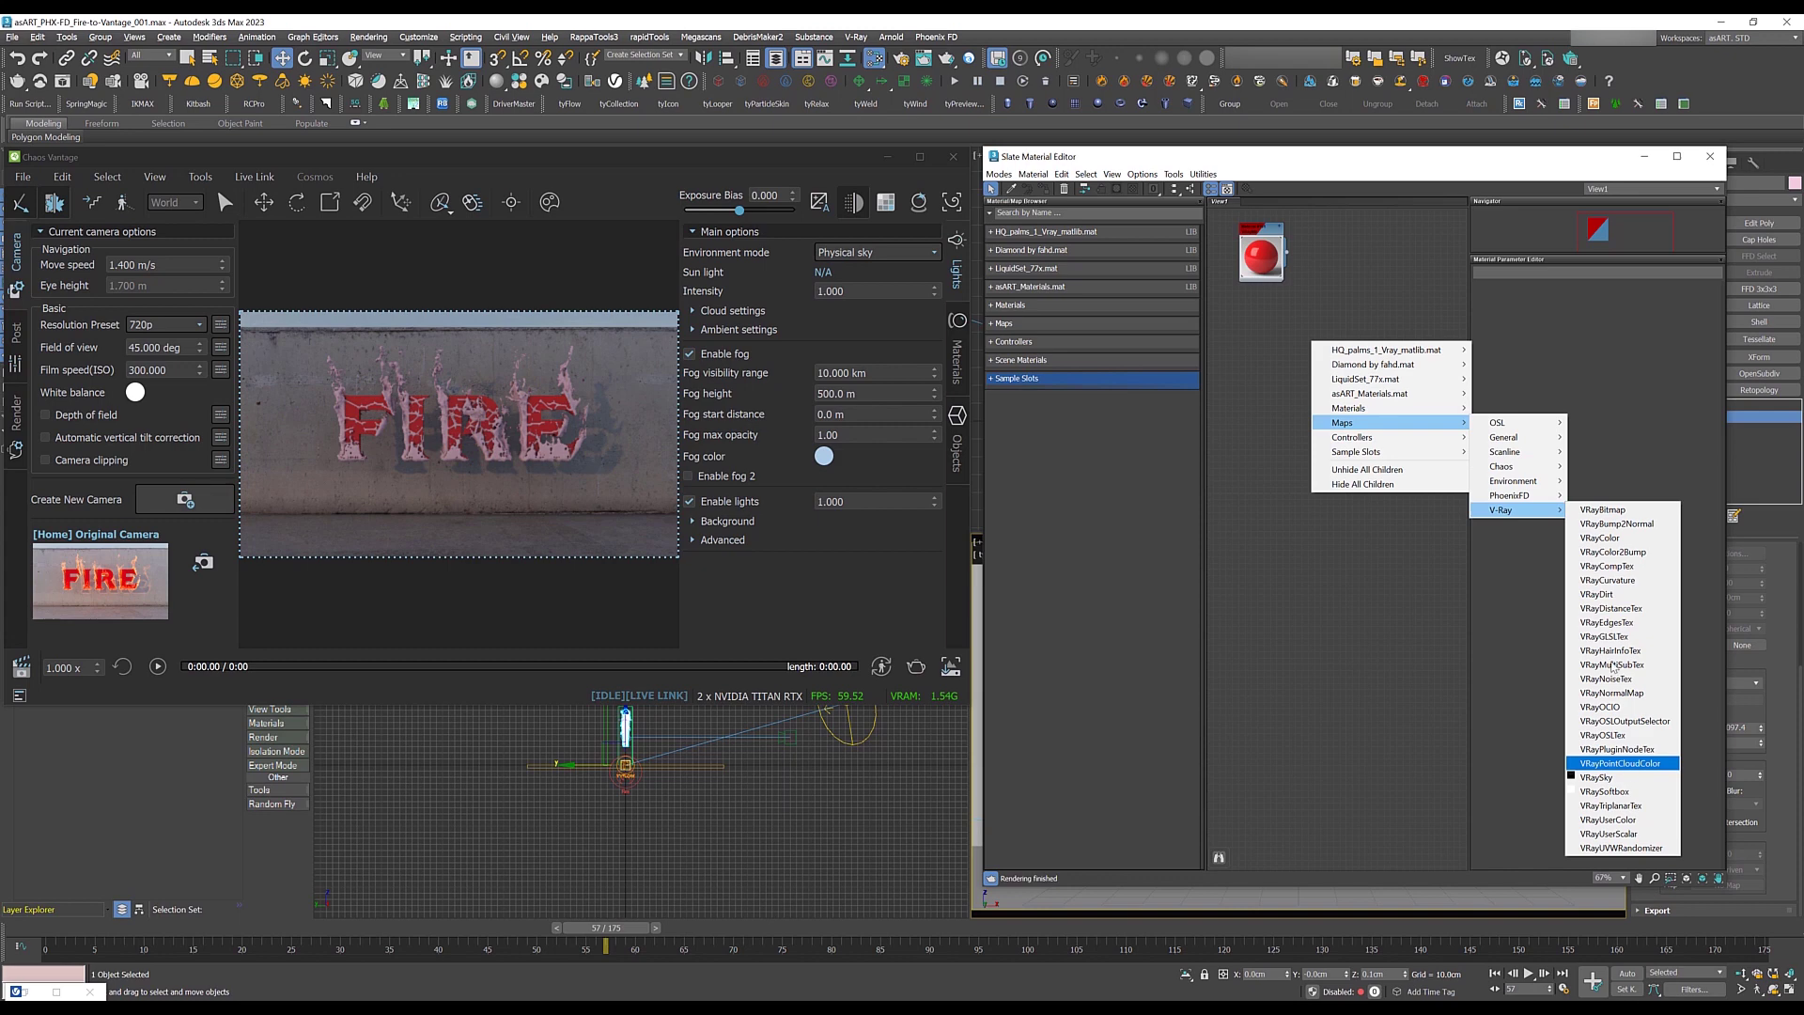
mouse_move(1517, 455)
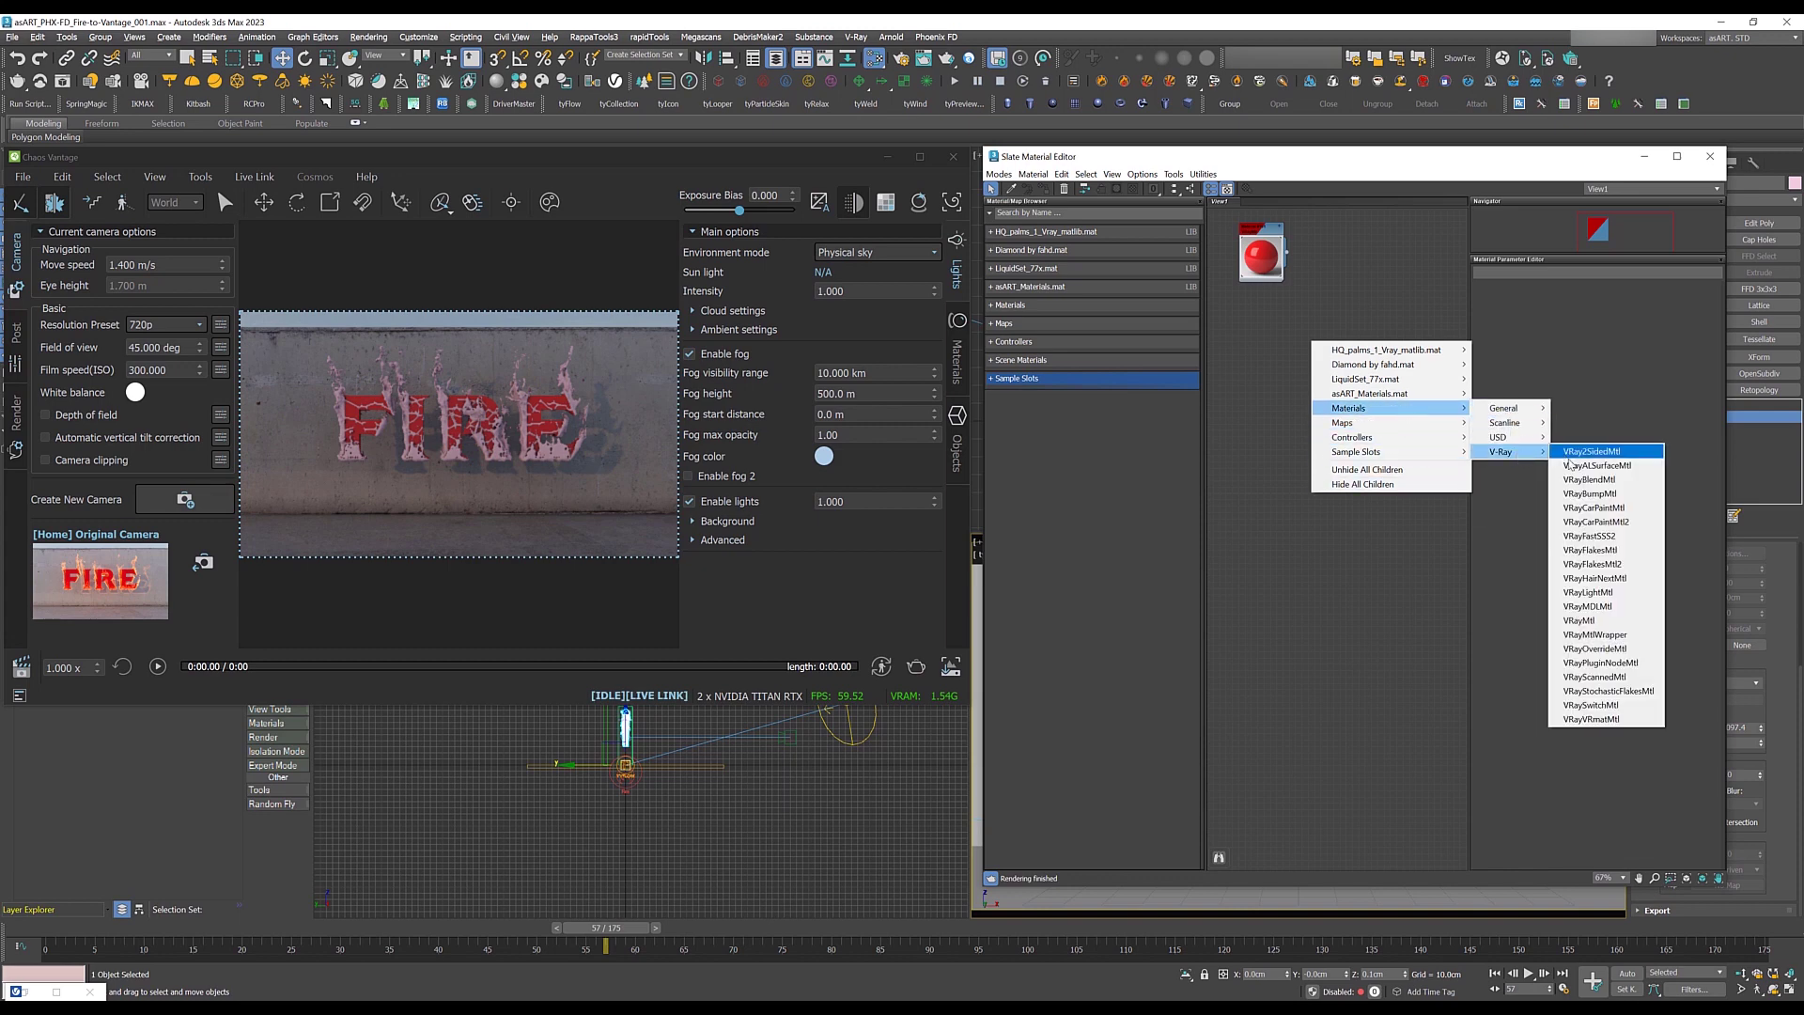
click(1580, 621)
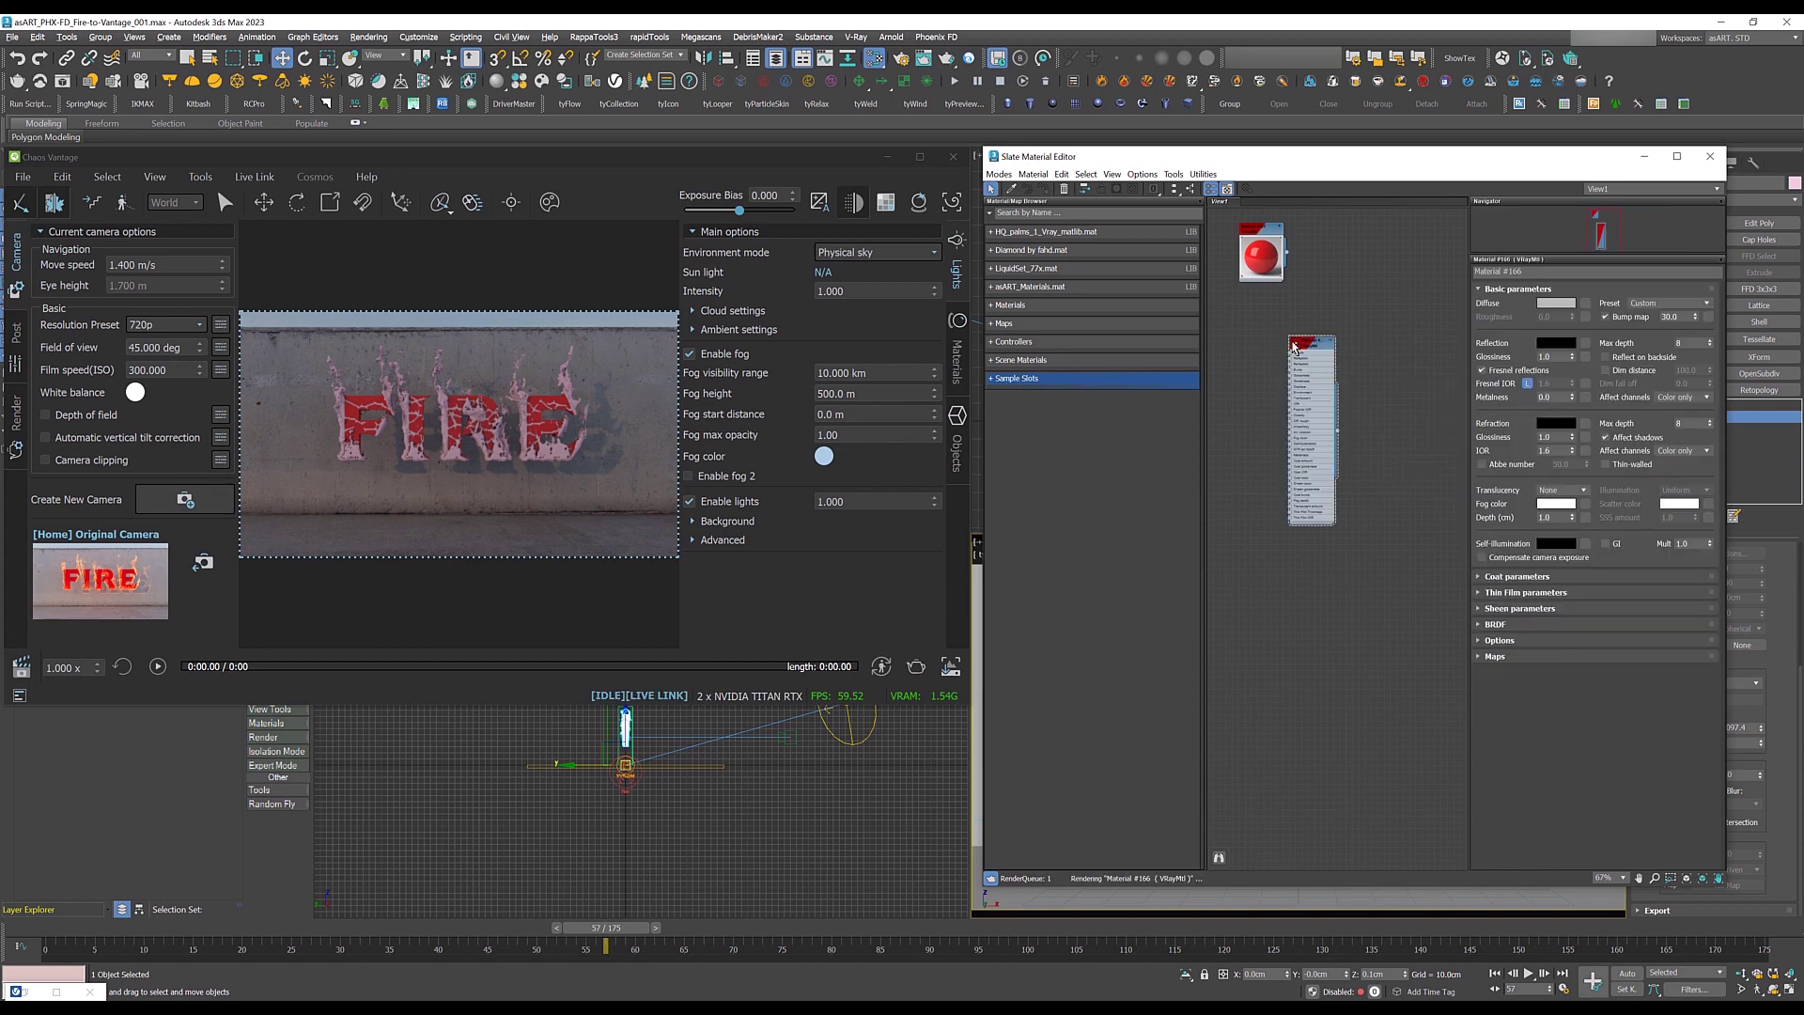
drag(1294, 346, 1394, 385)
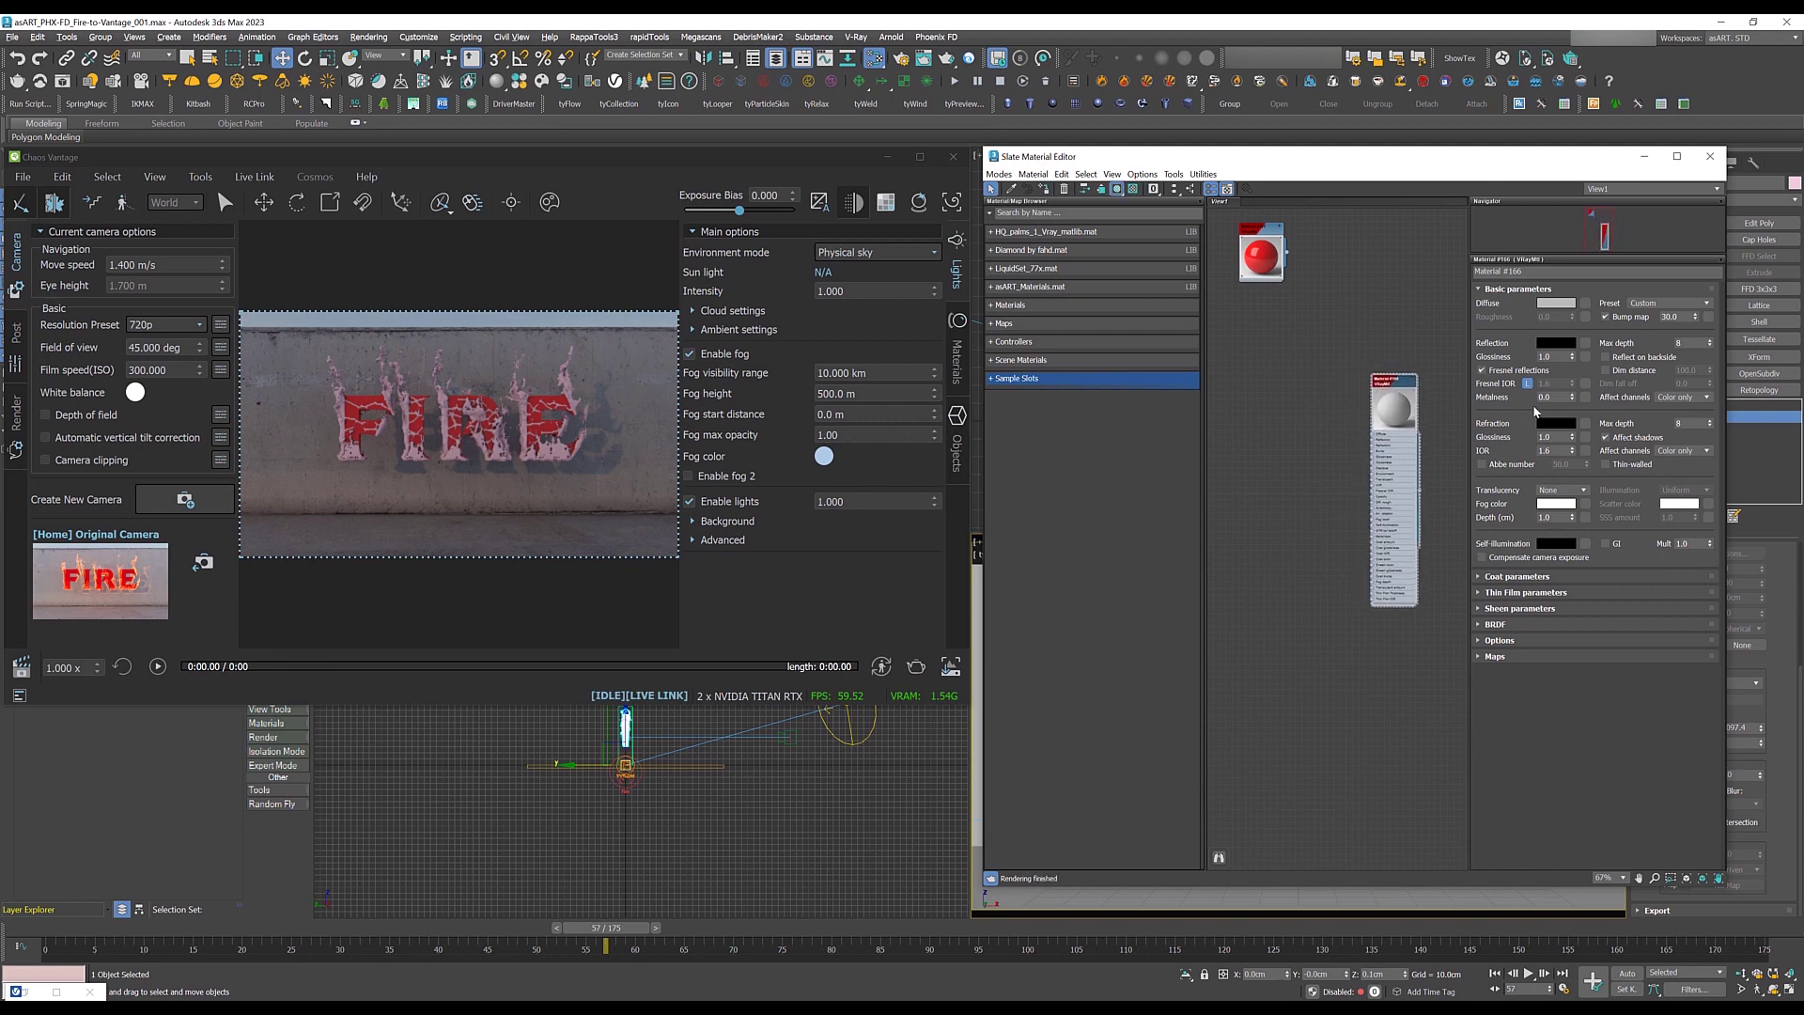
Step: Give the material a dark grey reflection colour with 0.0 glossiness
click(1557, 345)
click(1524, 267)
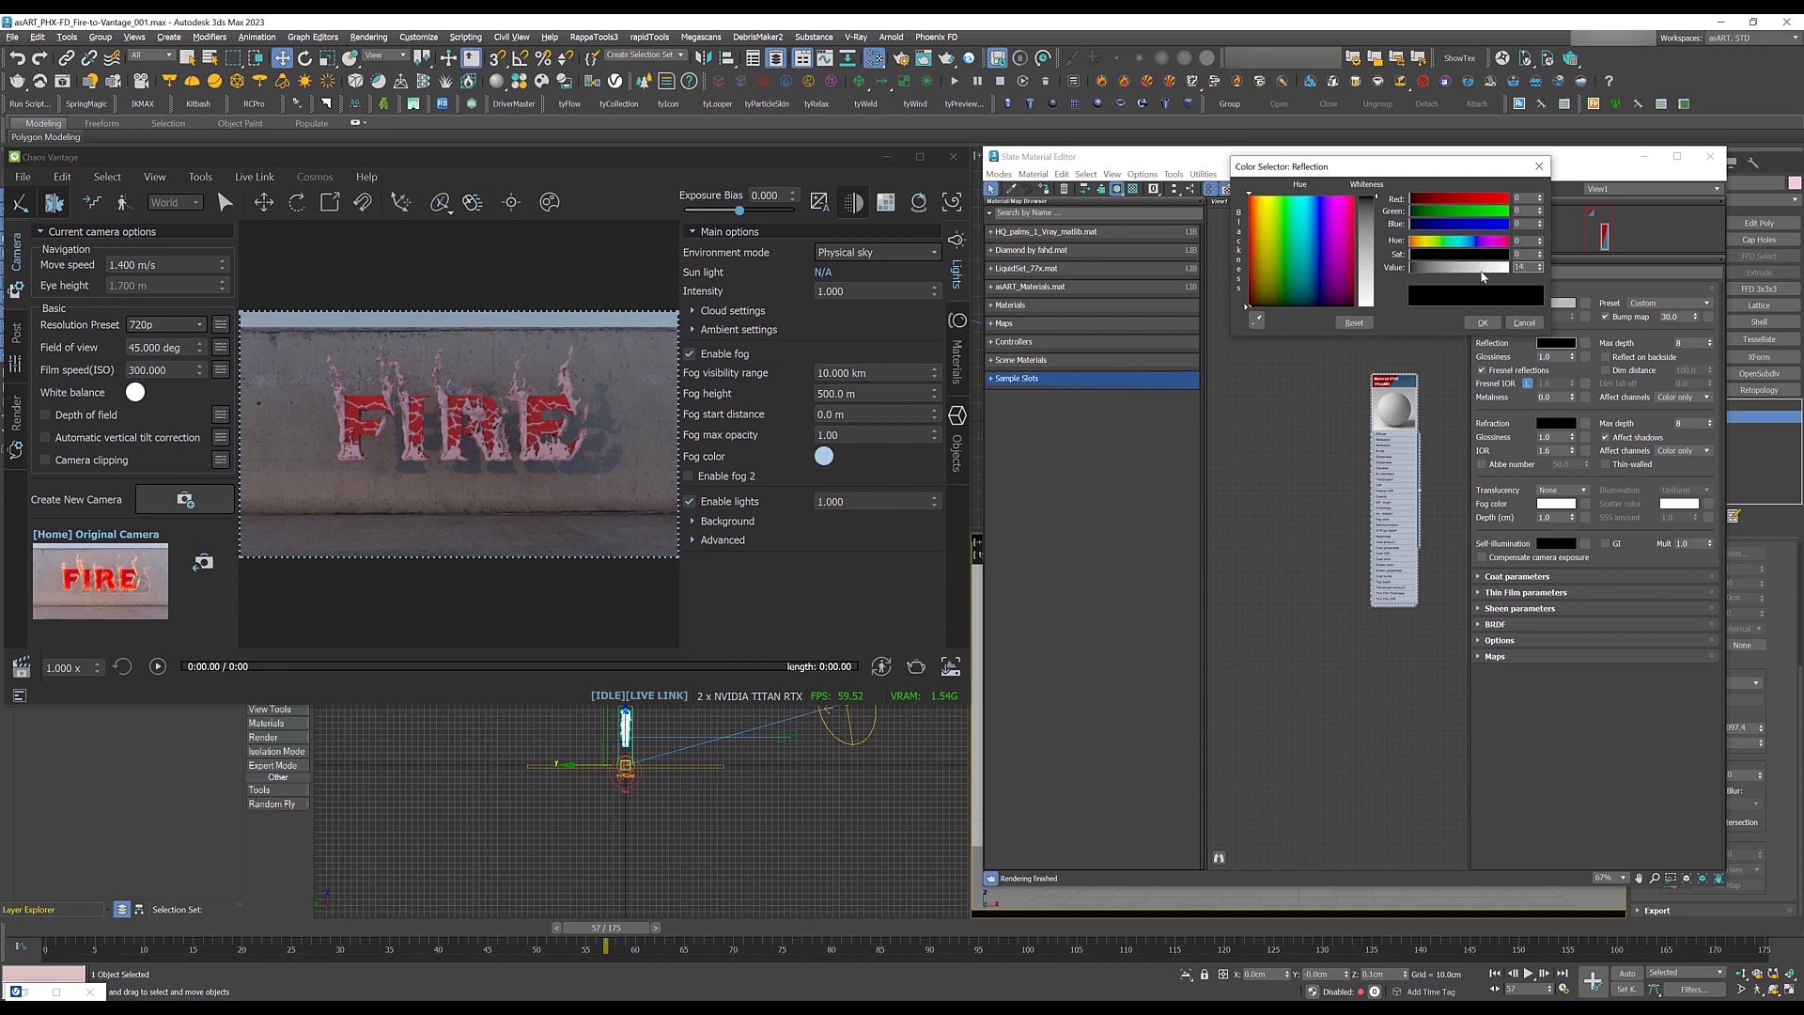
click(1482, 324)
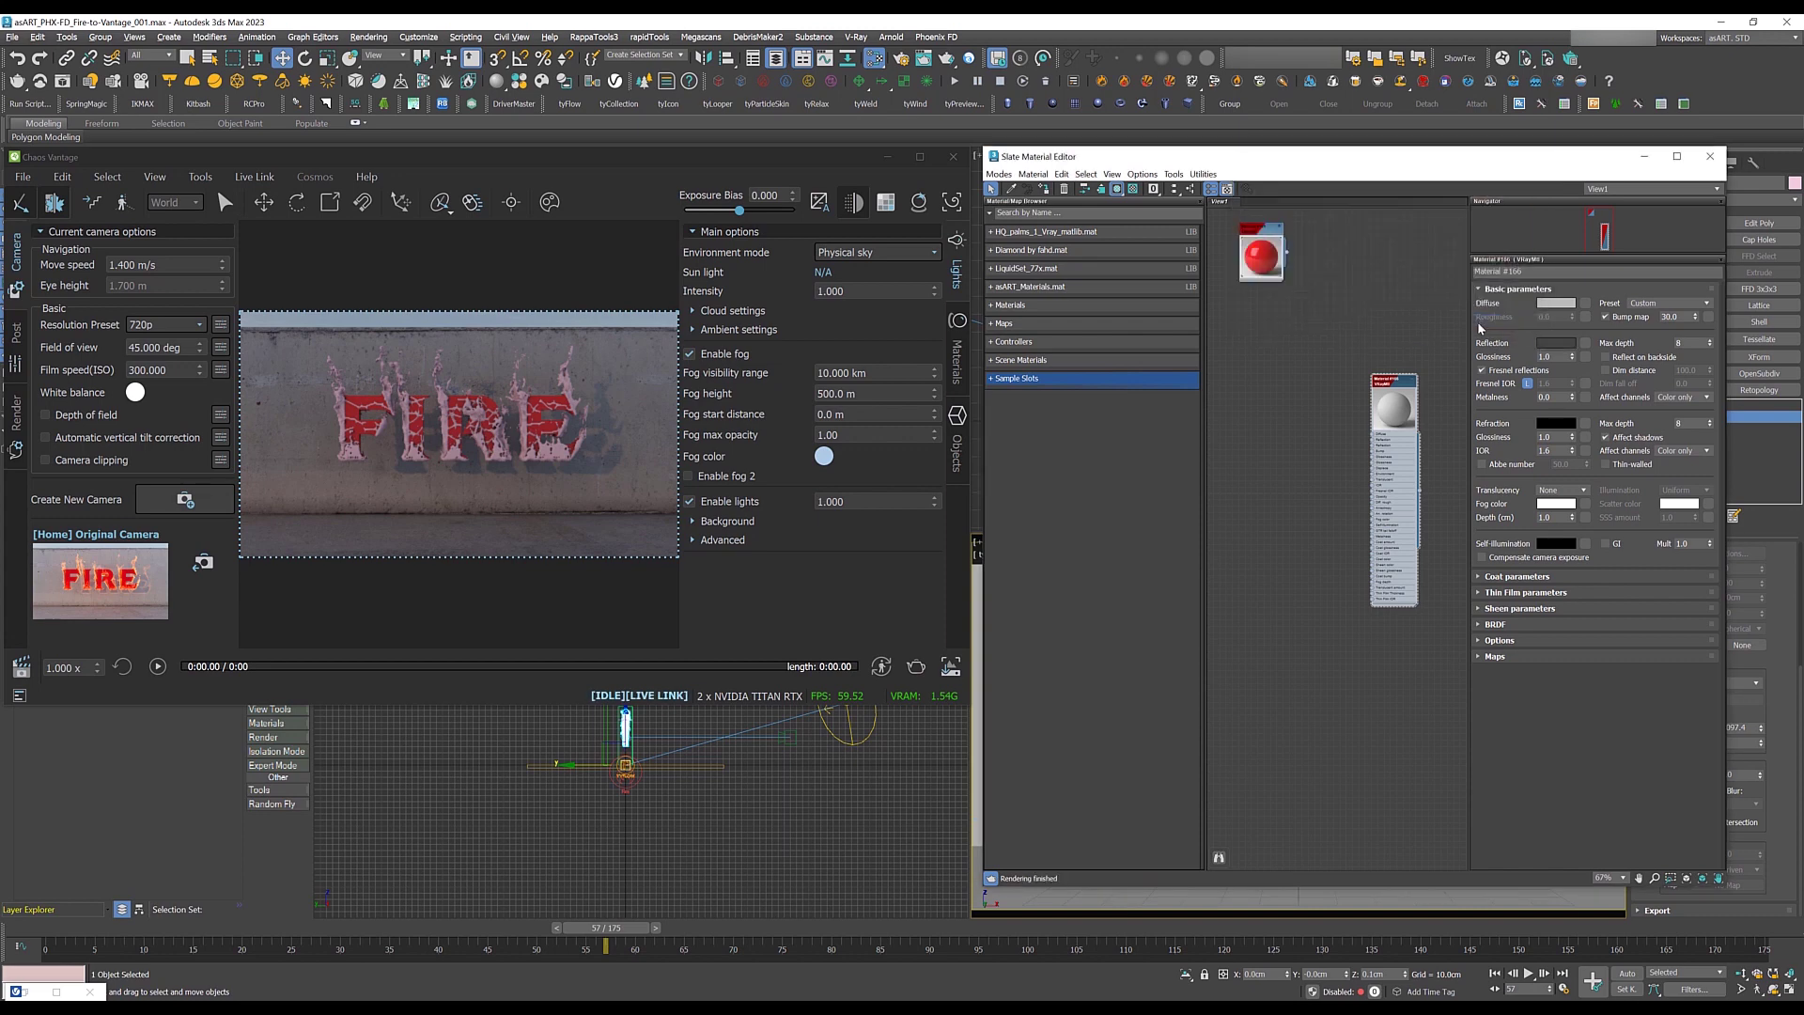
right_click(1574, 360)
Step: Set the refraction colour to pure white (255, 255, 255)
click(1556, 424)
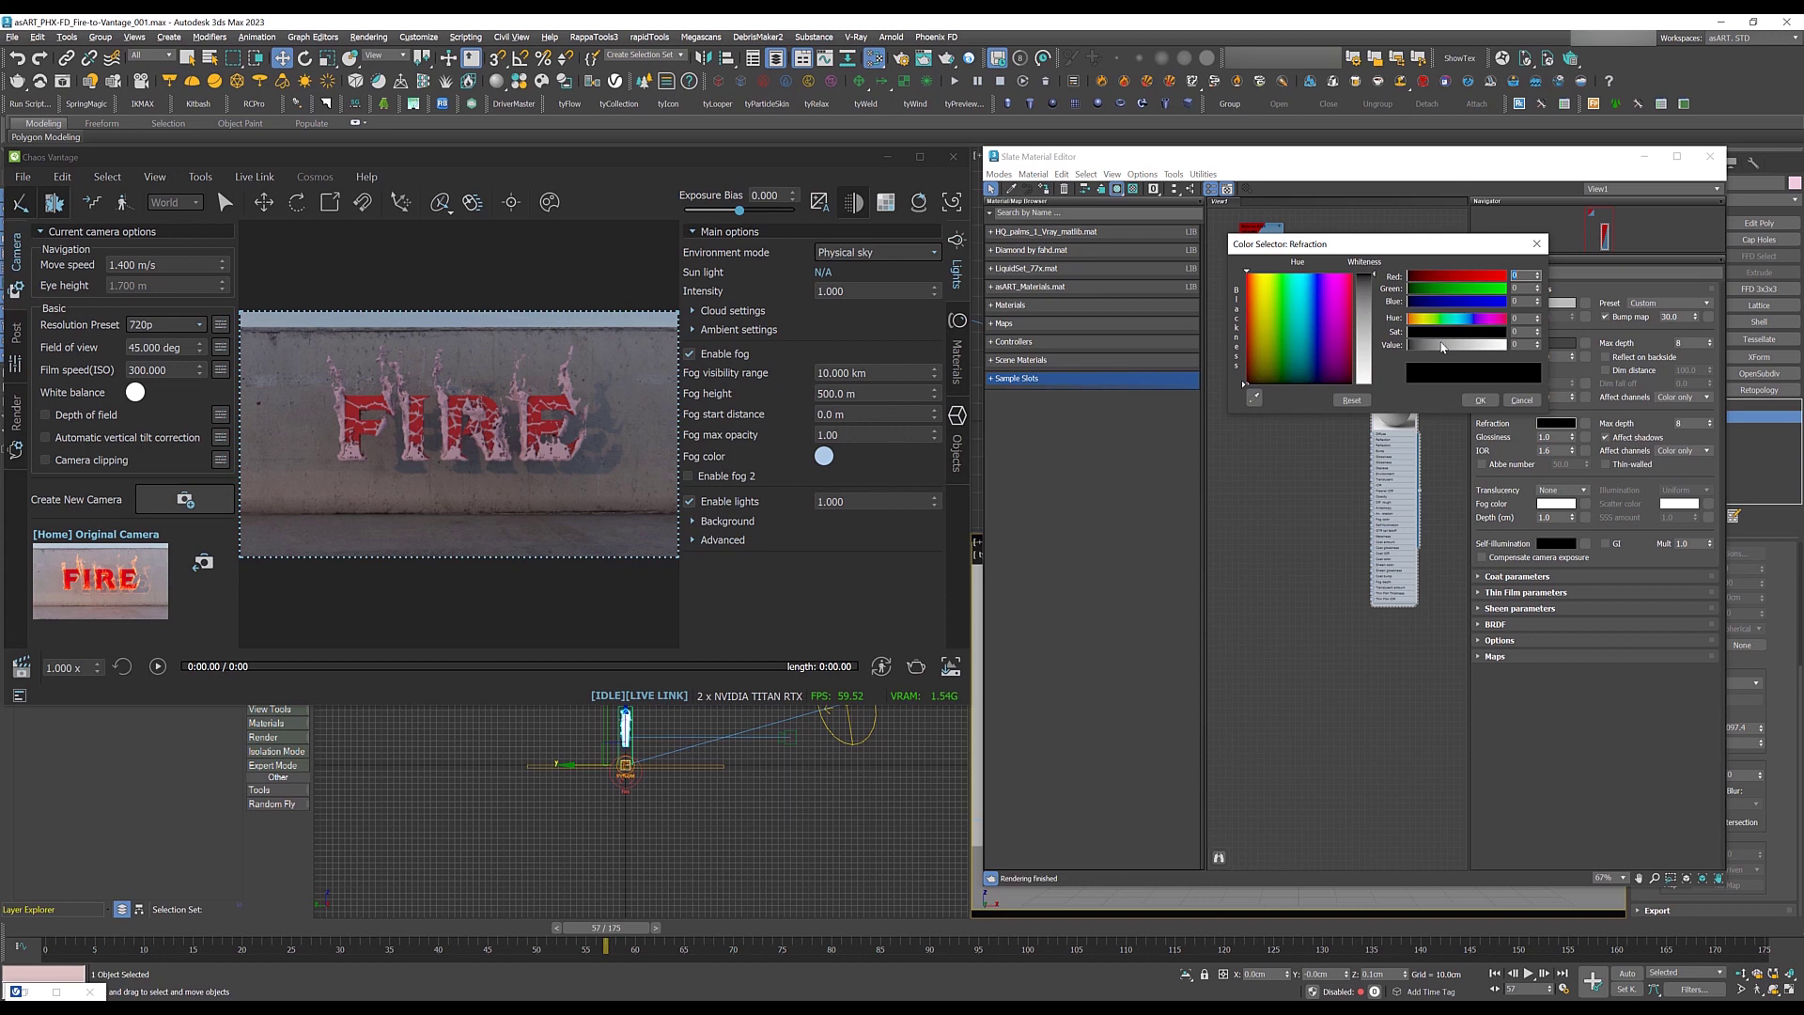
drag(1442, 346, 1507, 346)
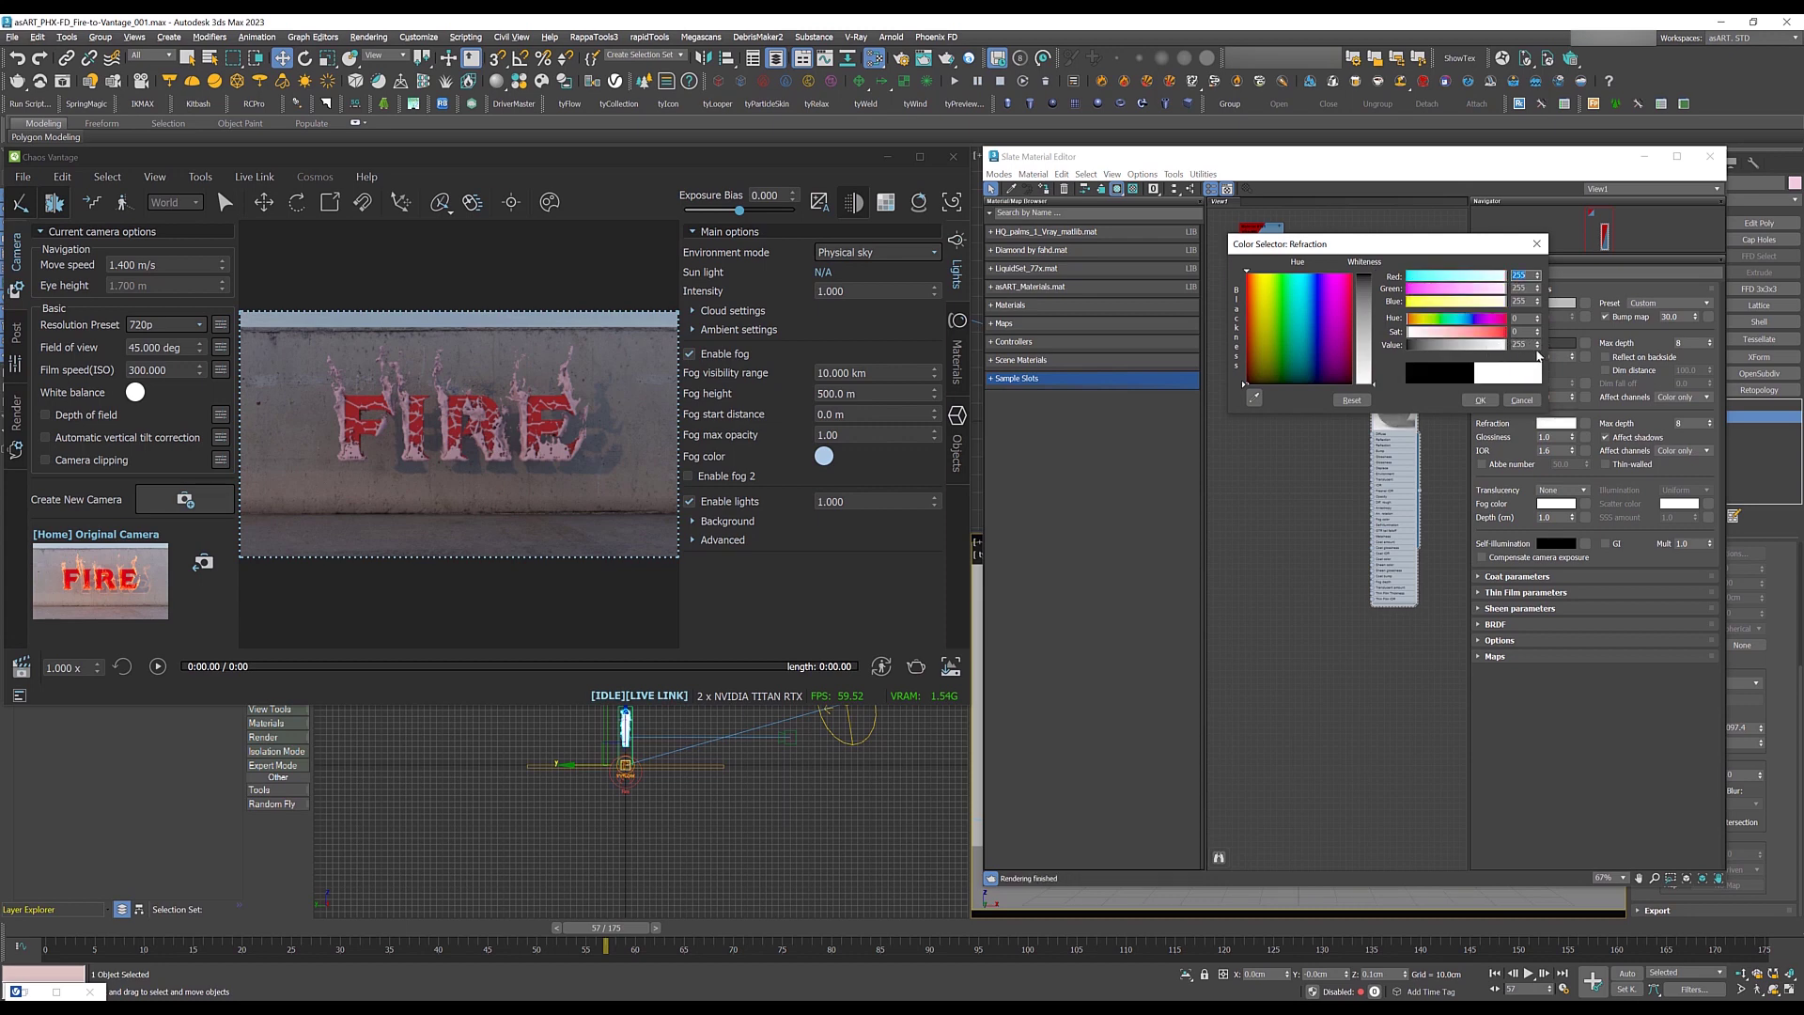
click(1480, 400)
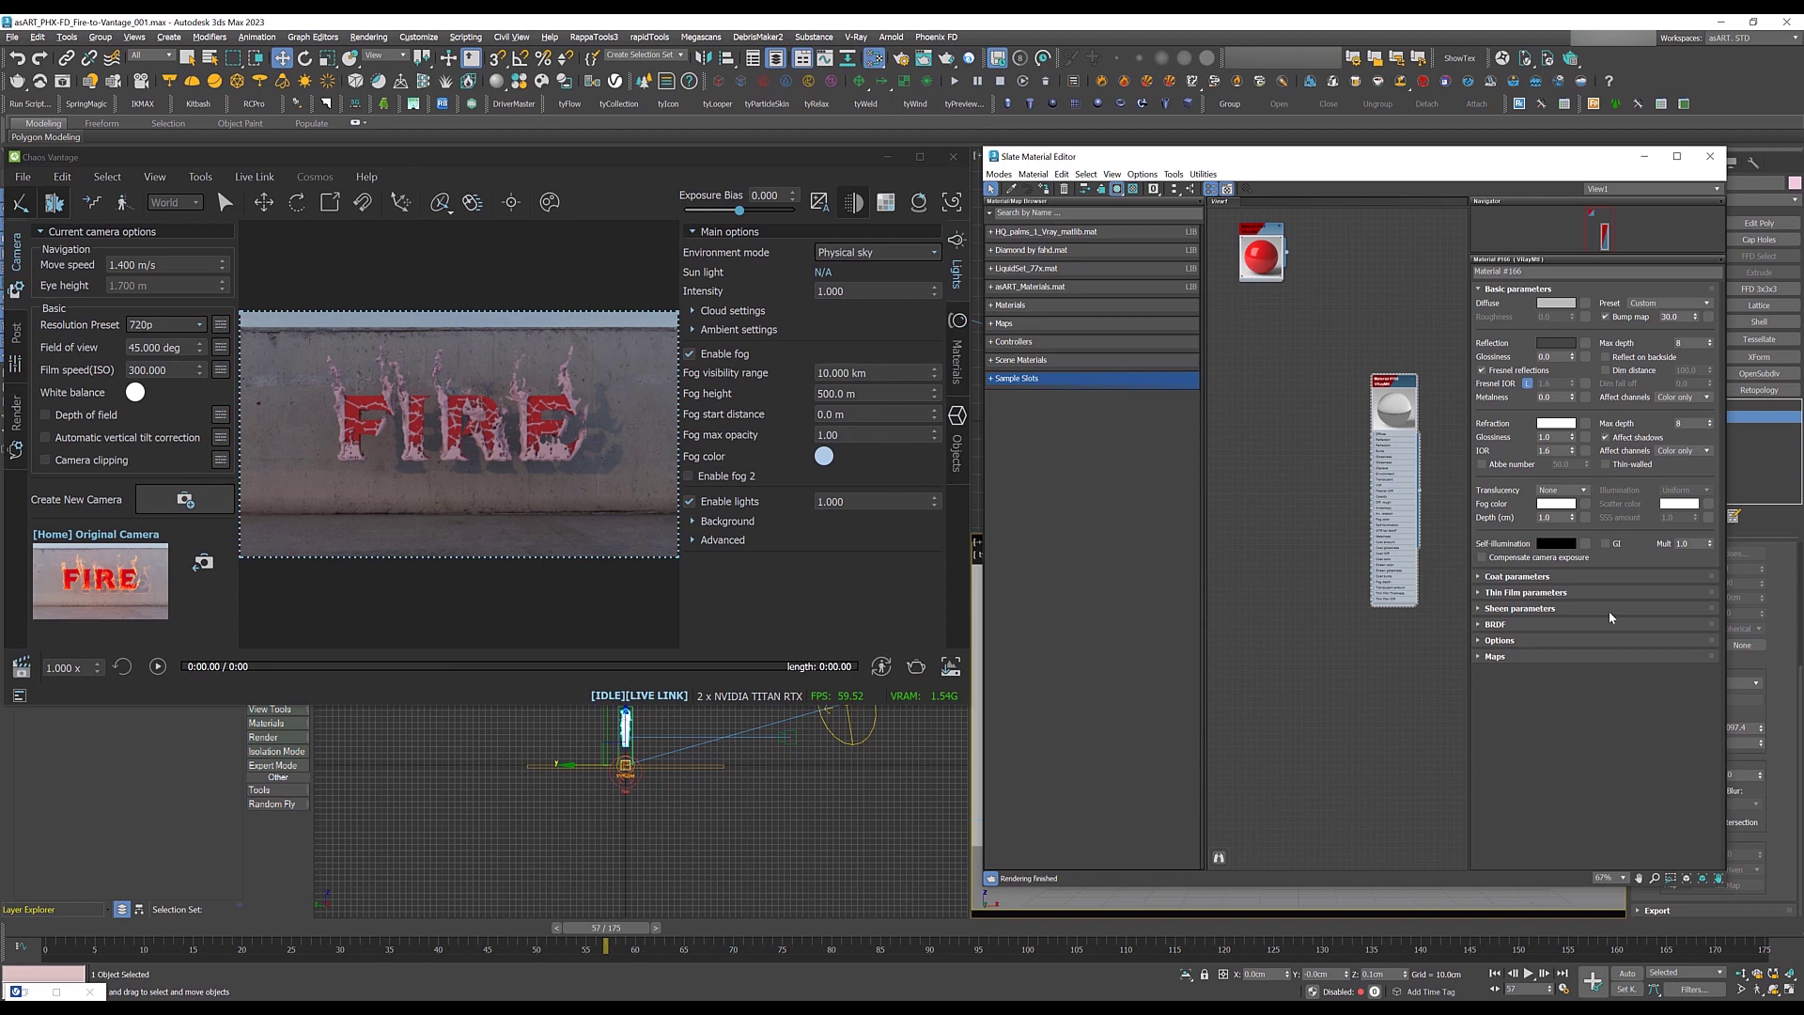
Step: Navigate the Slate view's add menu to Maps > General > Gradient Ramp
right_click(1261, 458)
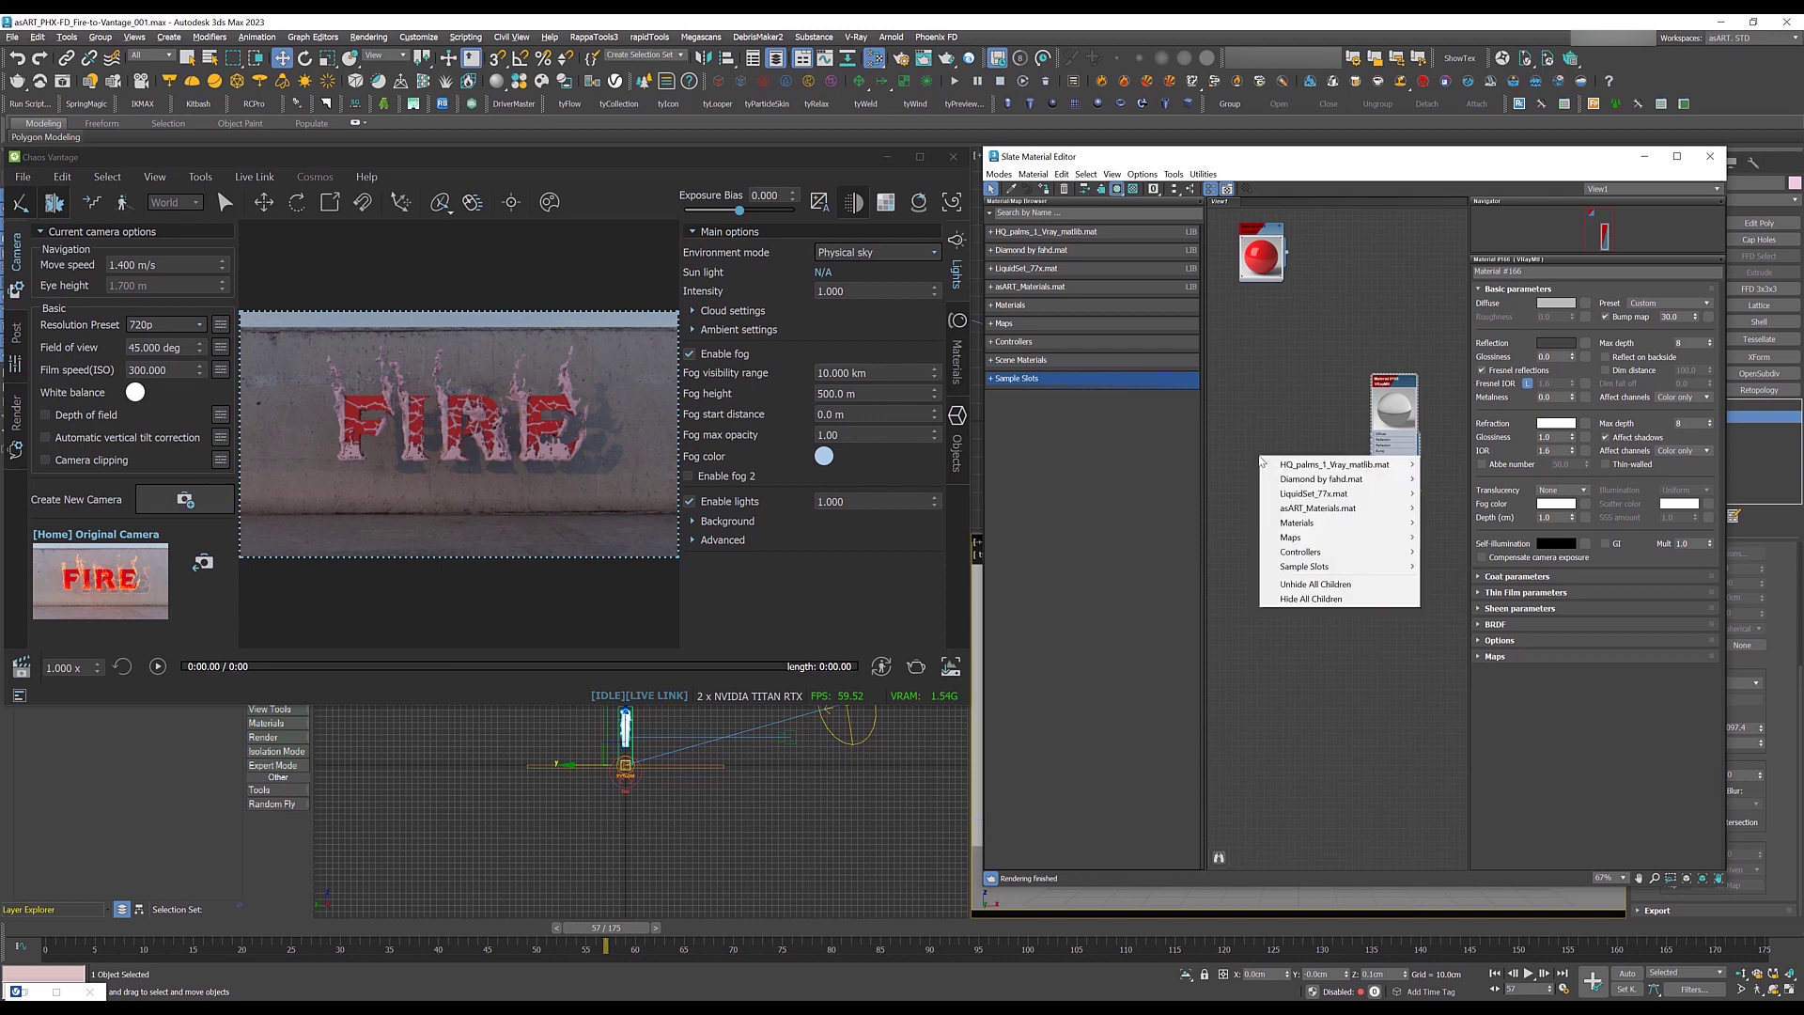
mouse_move(1302, 537)
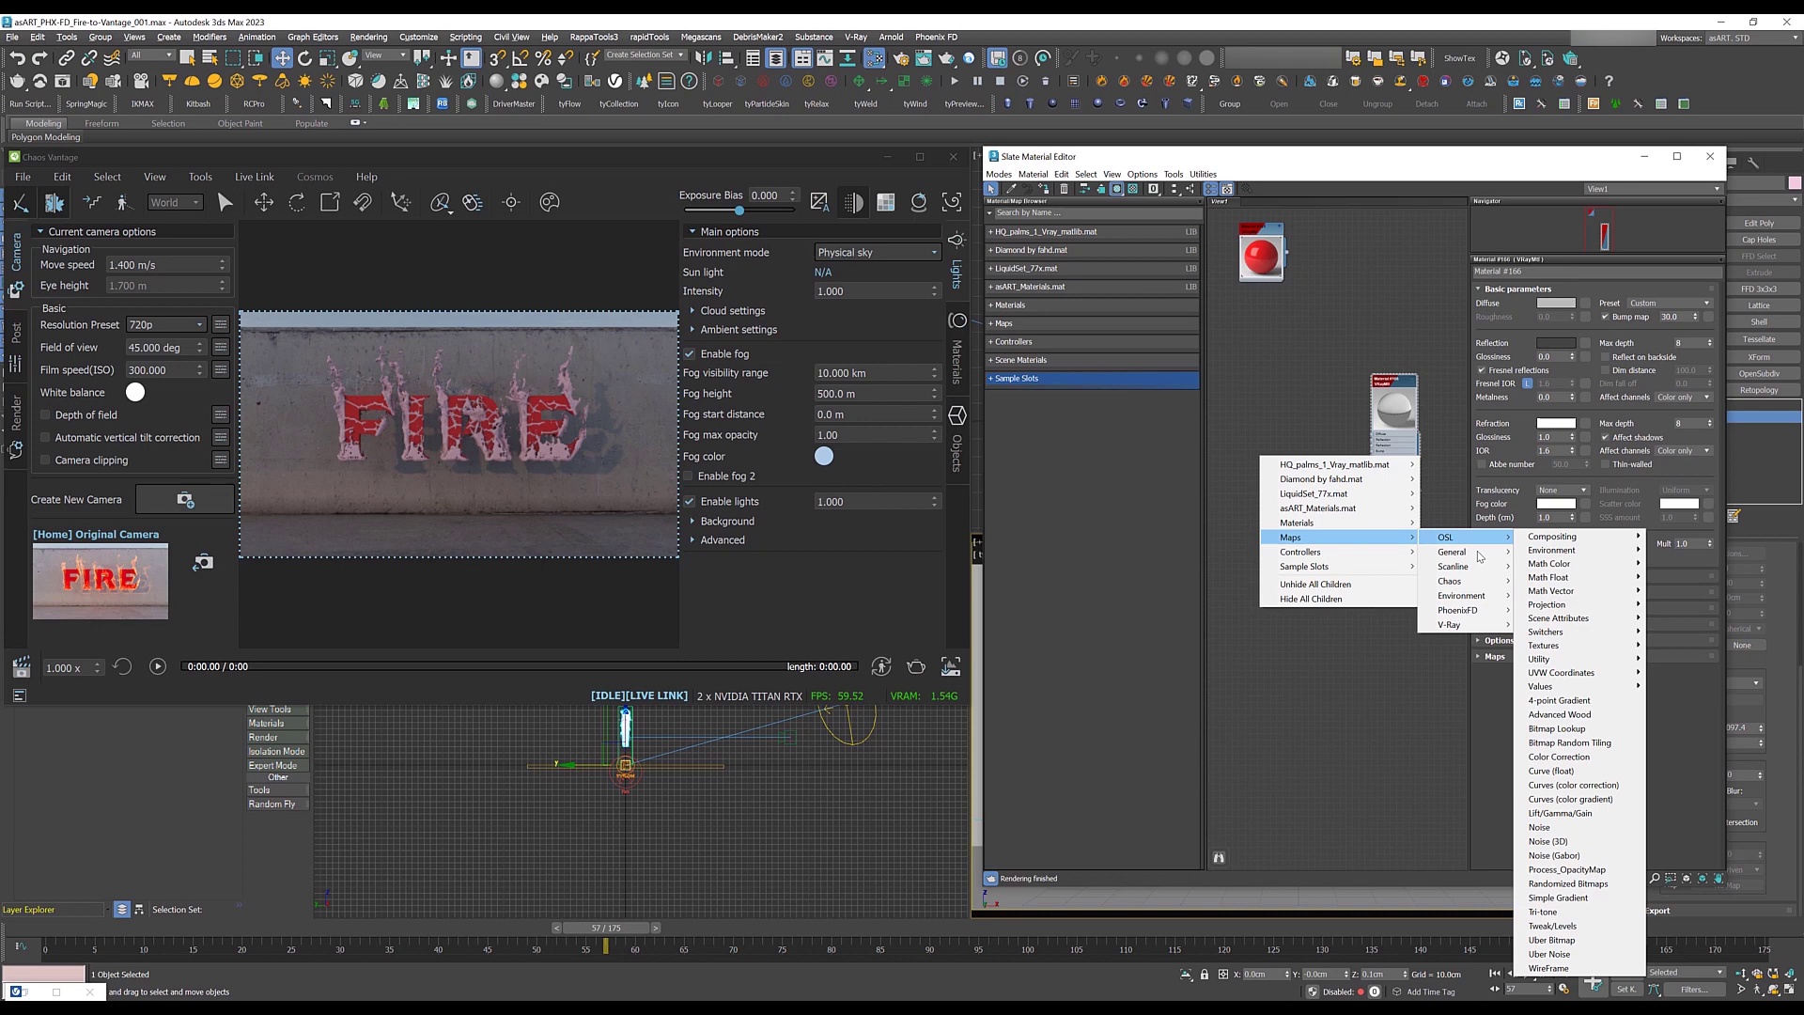
mouse_move(1483, 568)
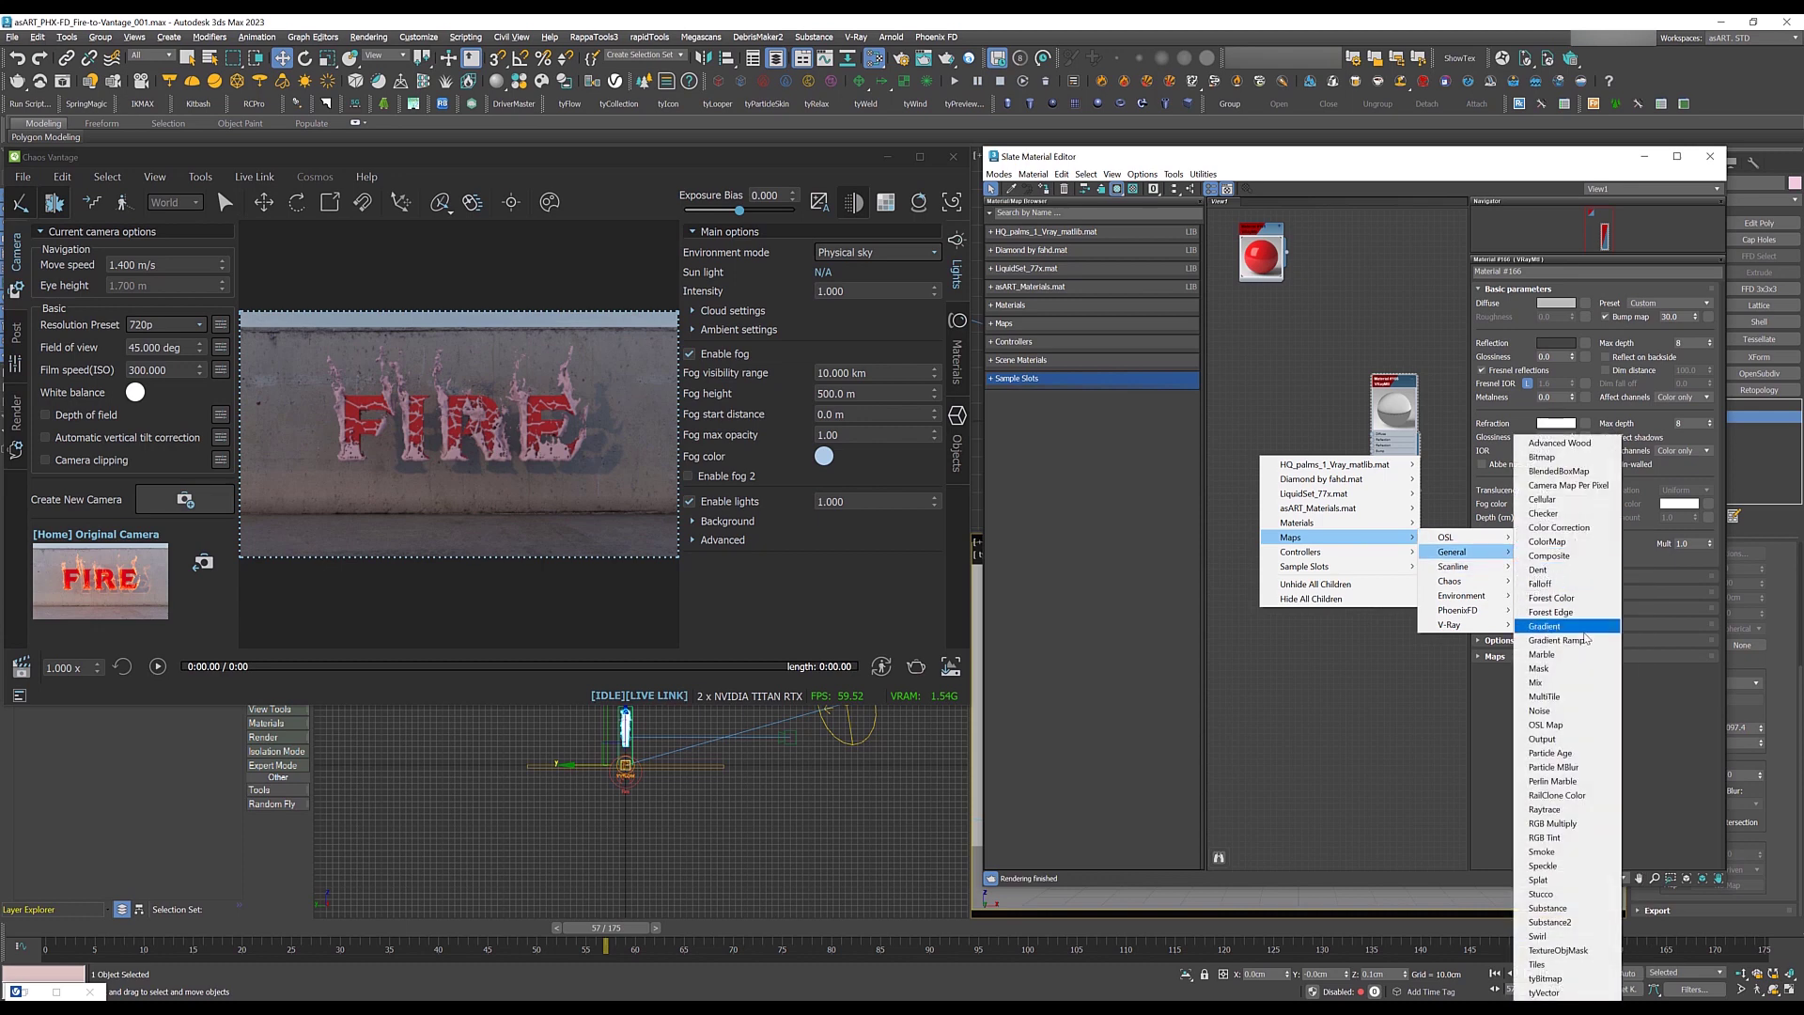
Step: Add the Gradient Ramp node, move its middle flag to 34 and add a flag at 72
click(1581, 645)
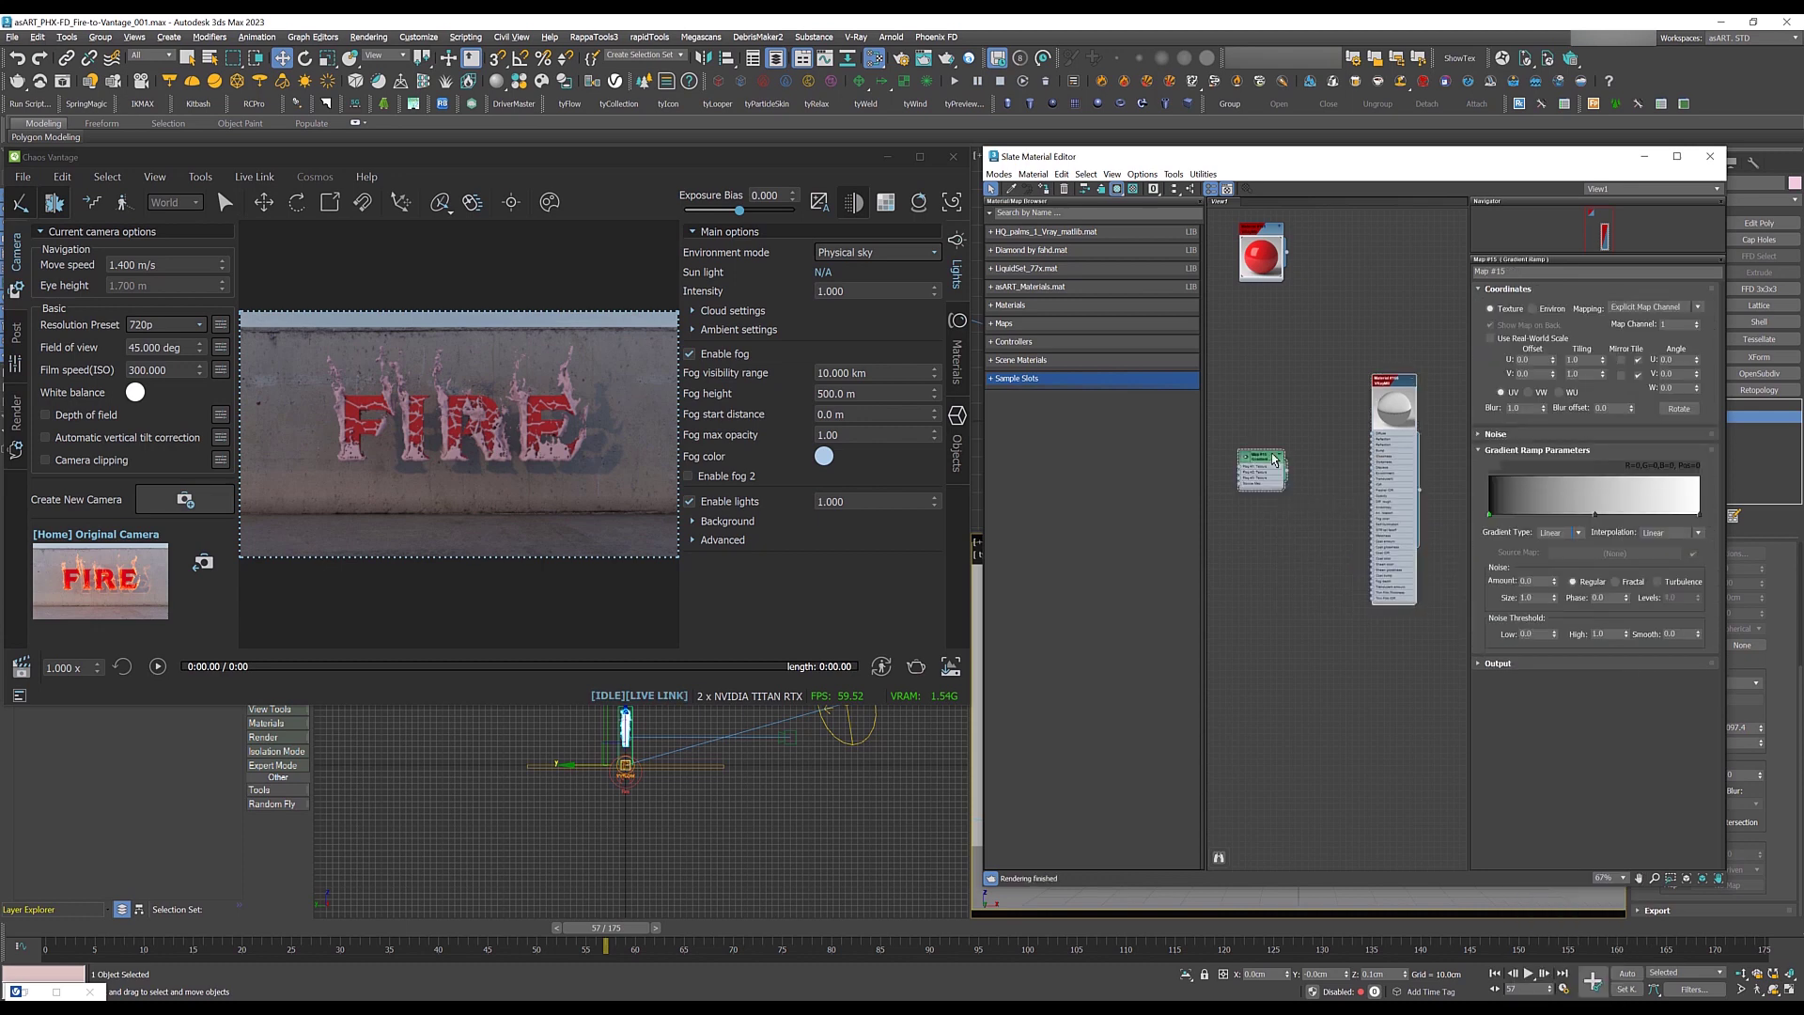
drag(1244, 451, 1266, 439)
double_click(1235, 442)
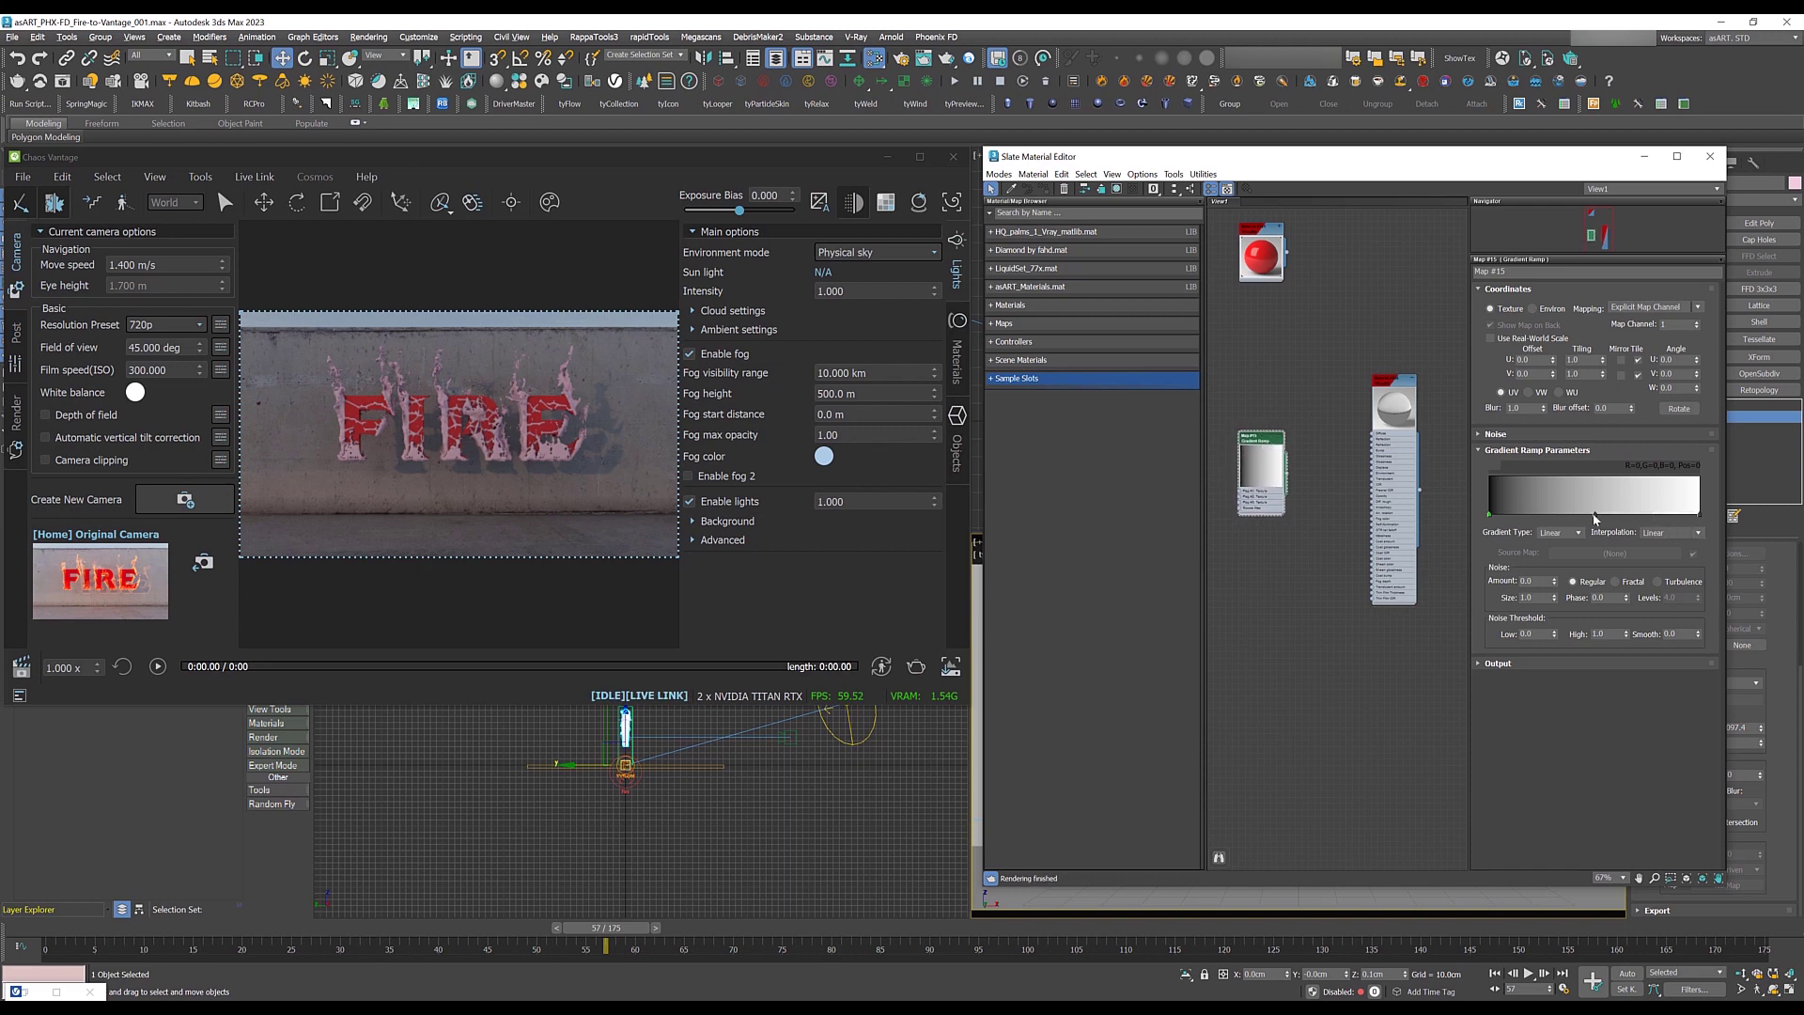
drag(1595, 516, 1561, 515)
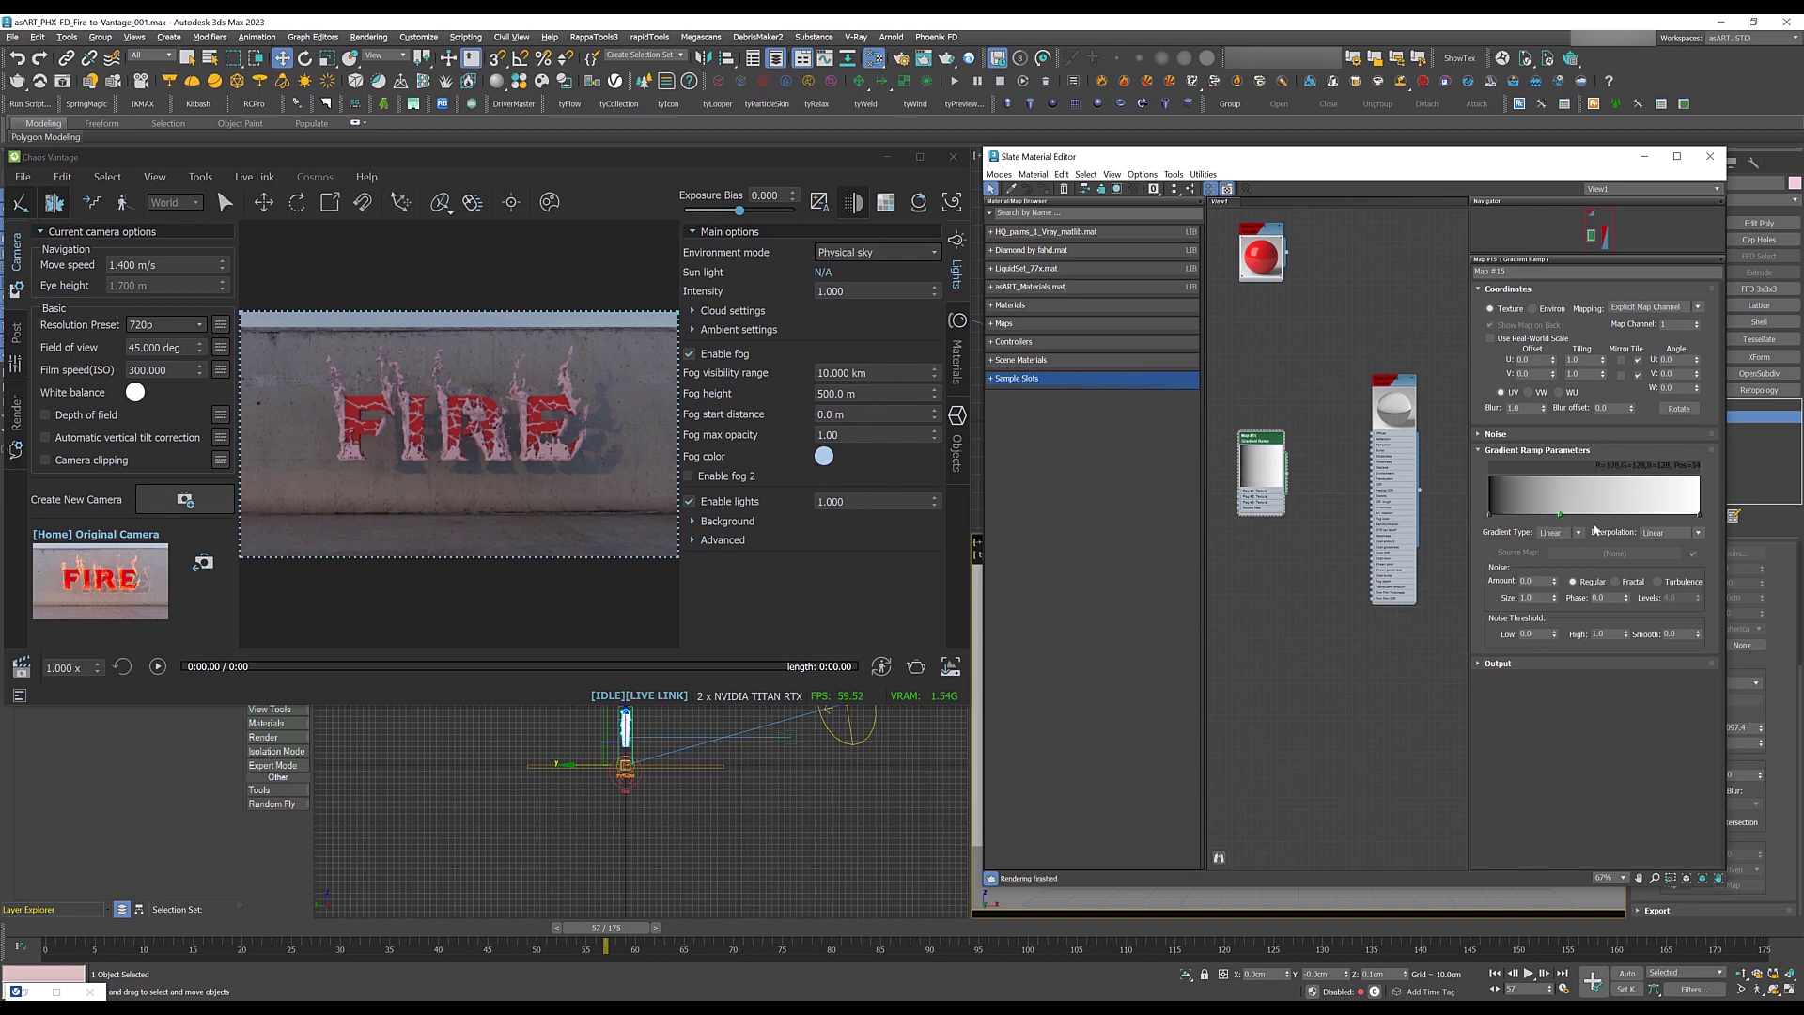
click(1646, 516)
click(1561, 515)
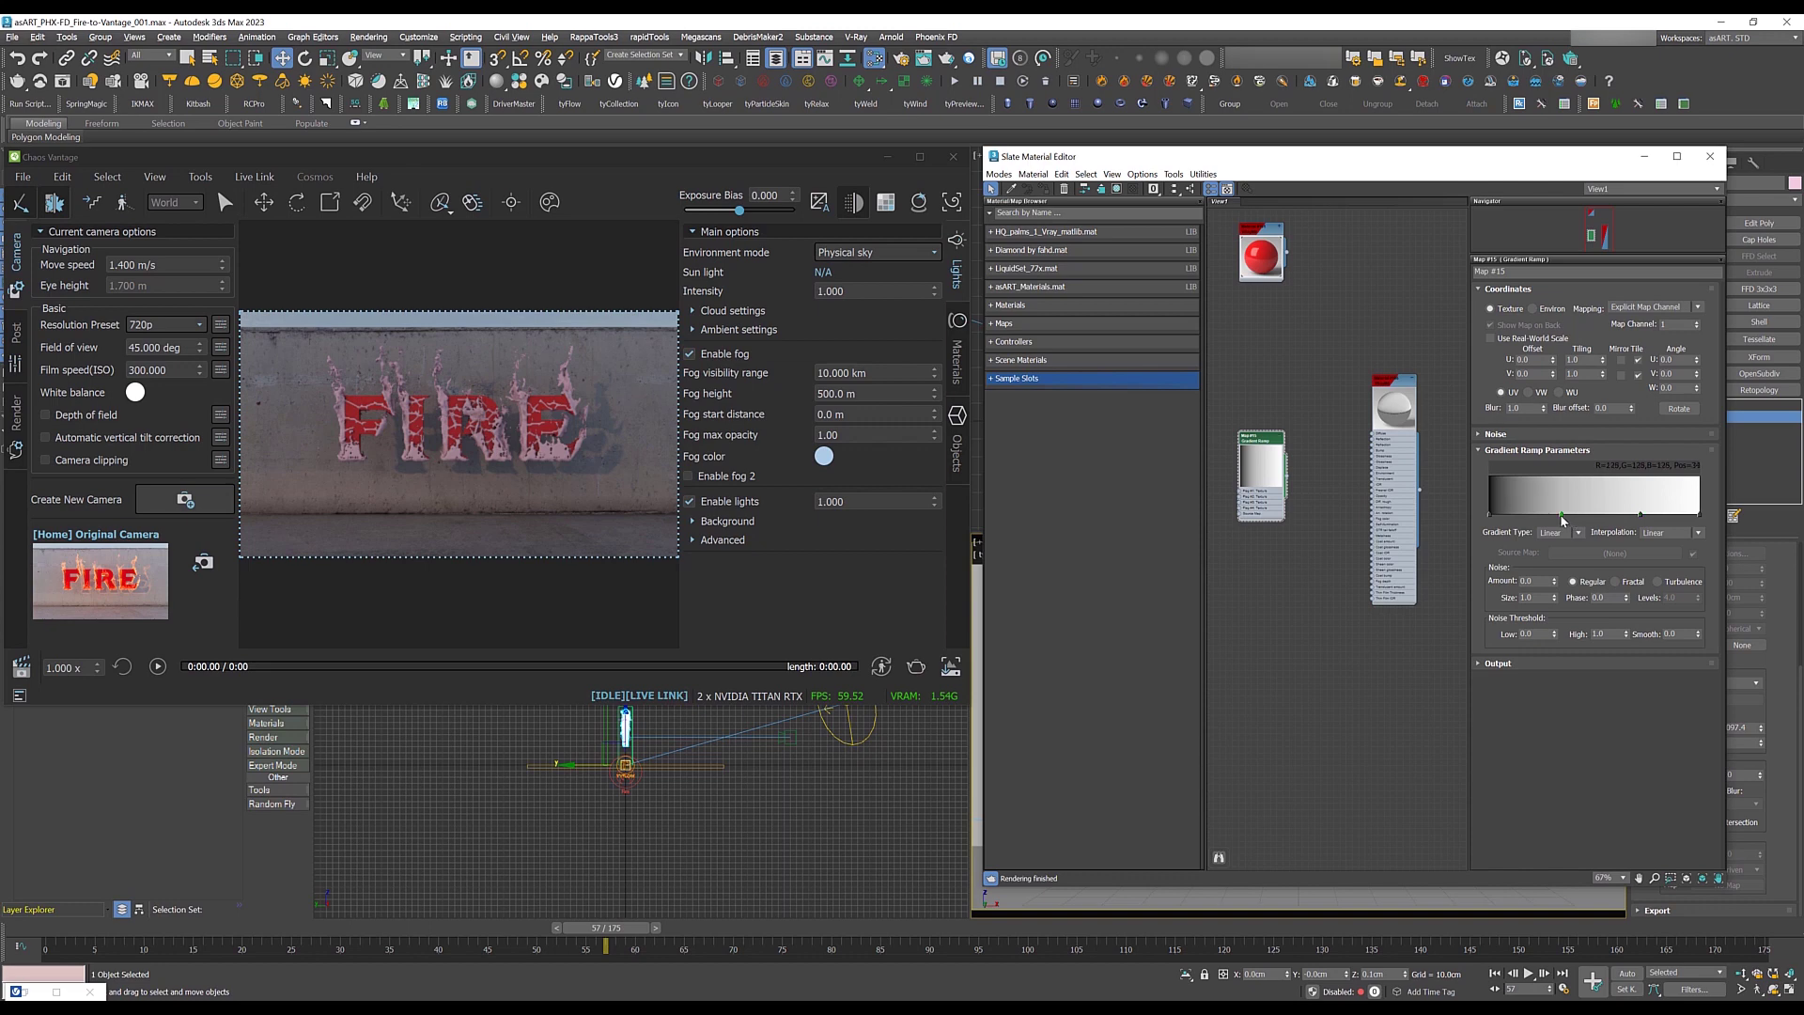
Step: Colour the ramp's right end and the flag at 72 a saturated deep red
double_click(1701, 519)
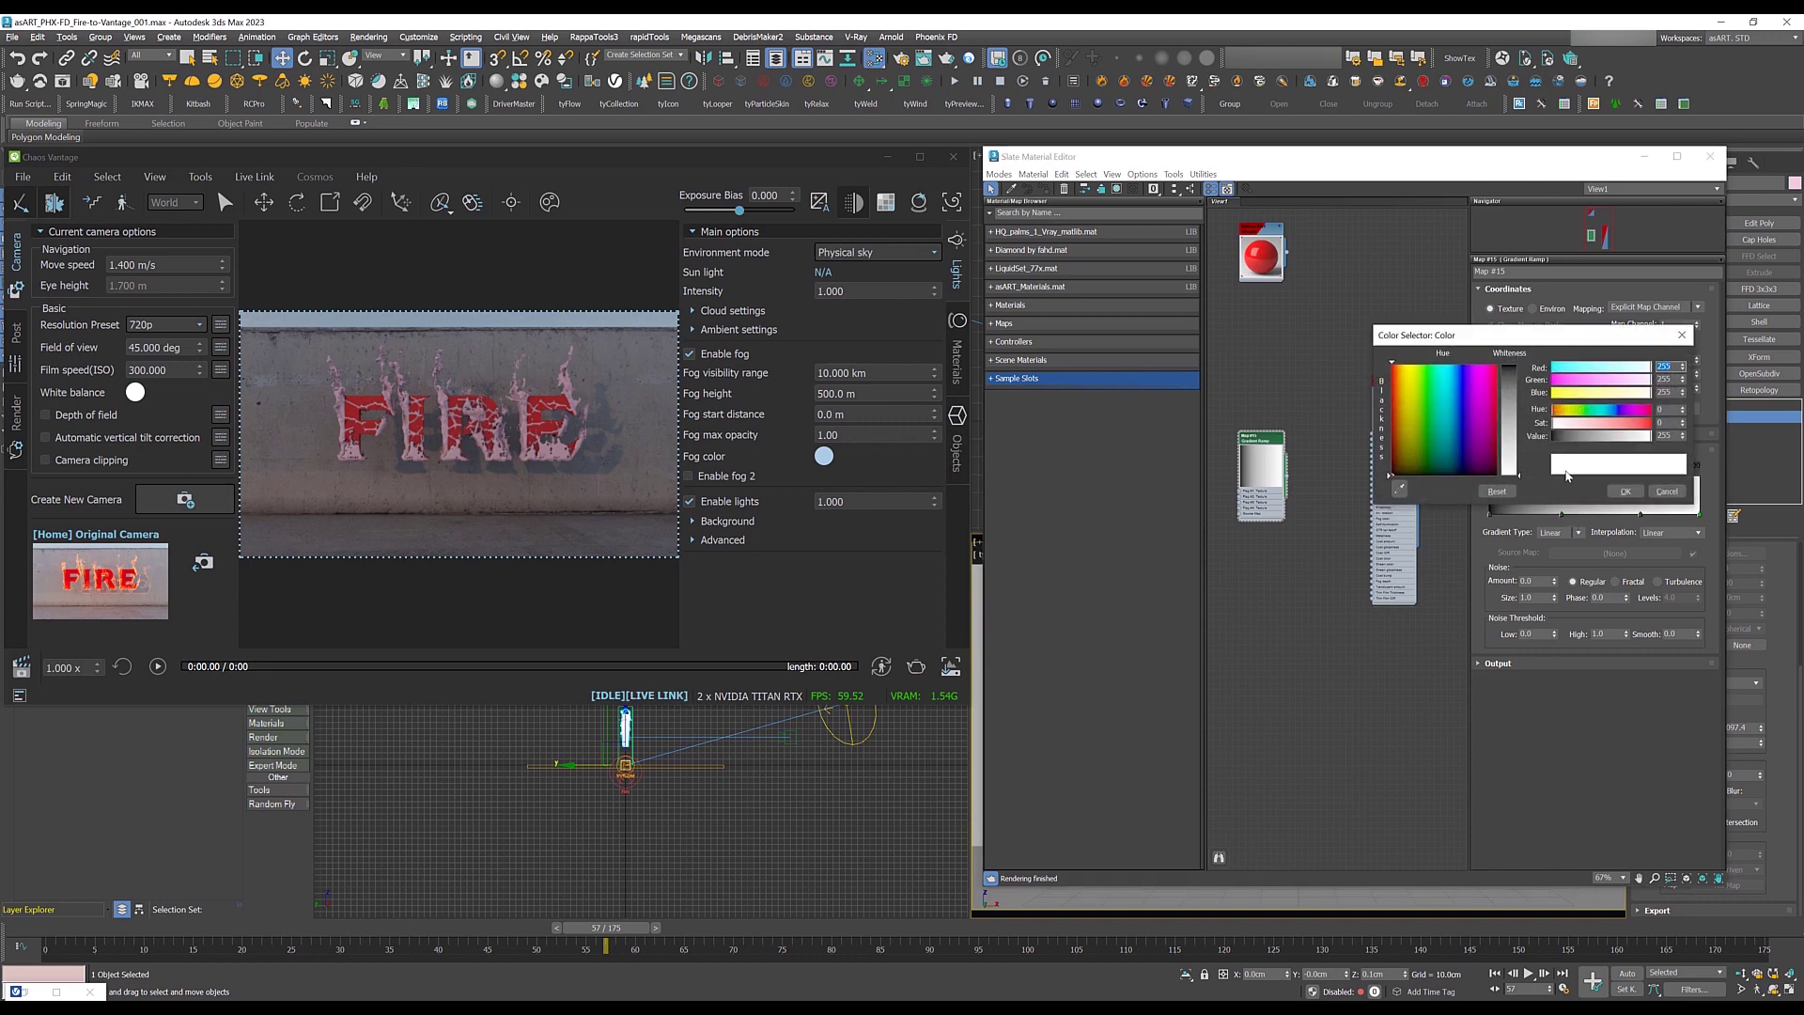
drag(1633, 425, 1556, 438)
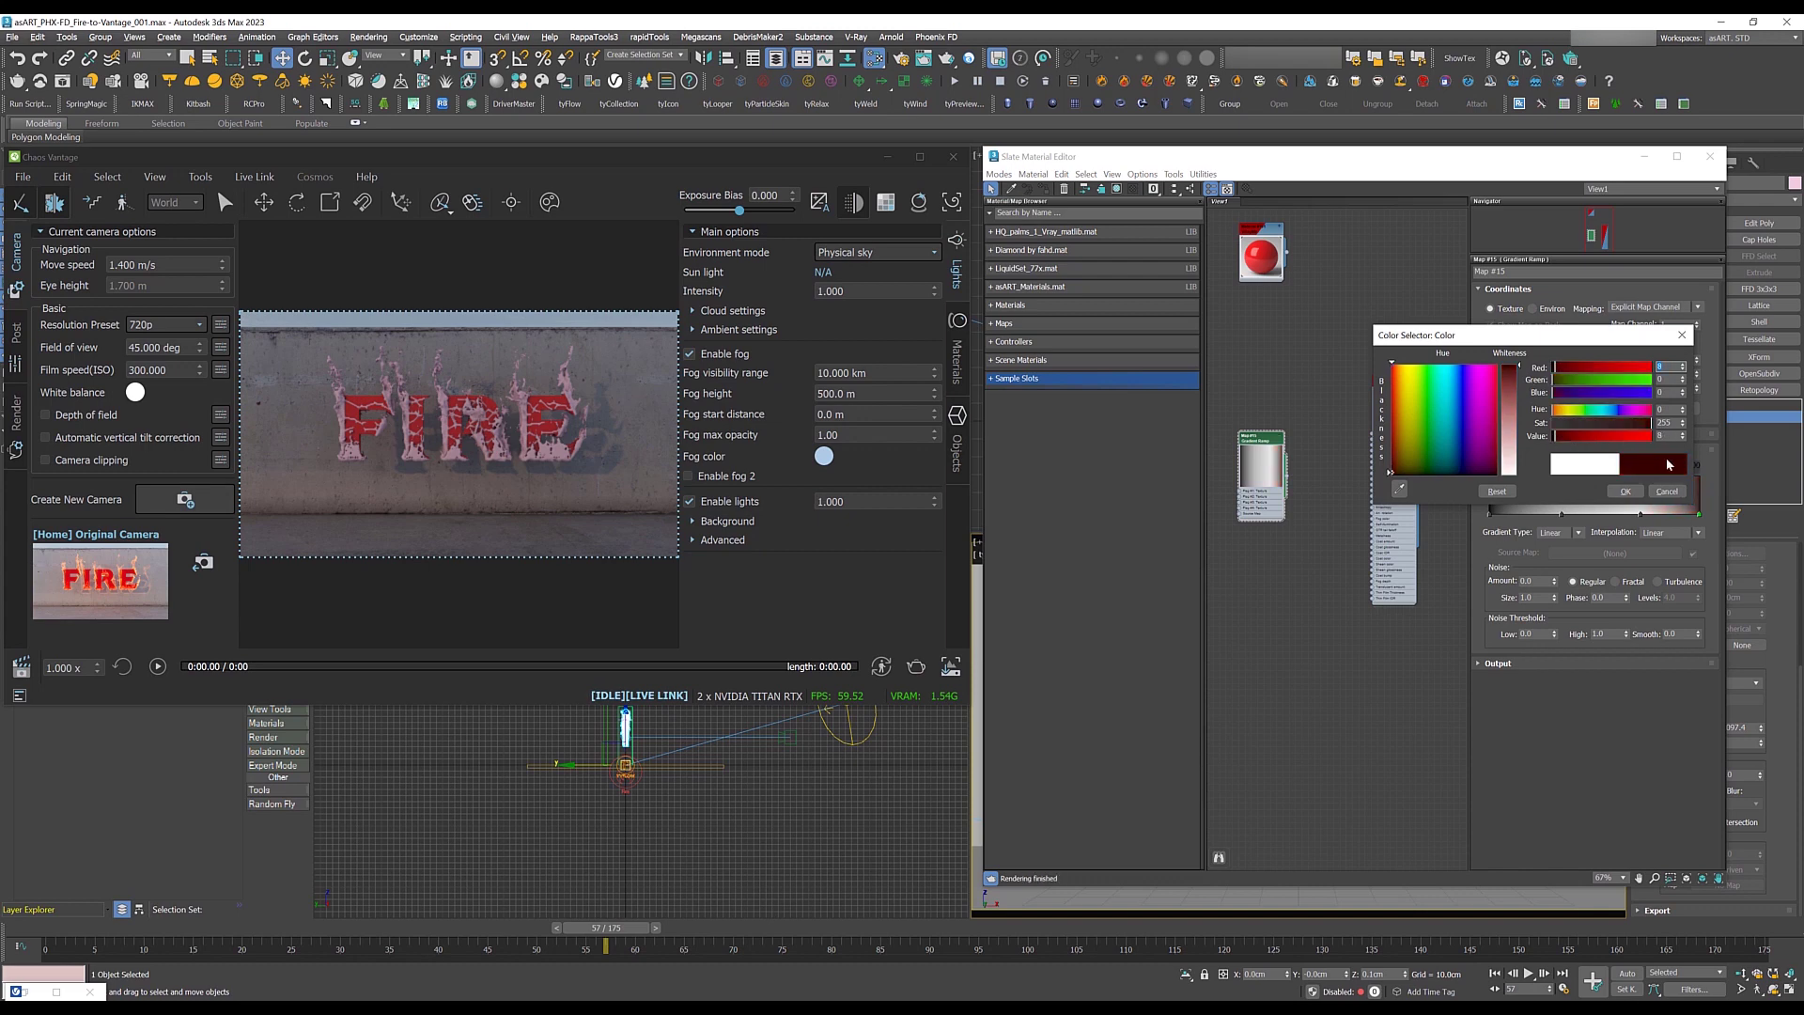
click(1624, 492)
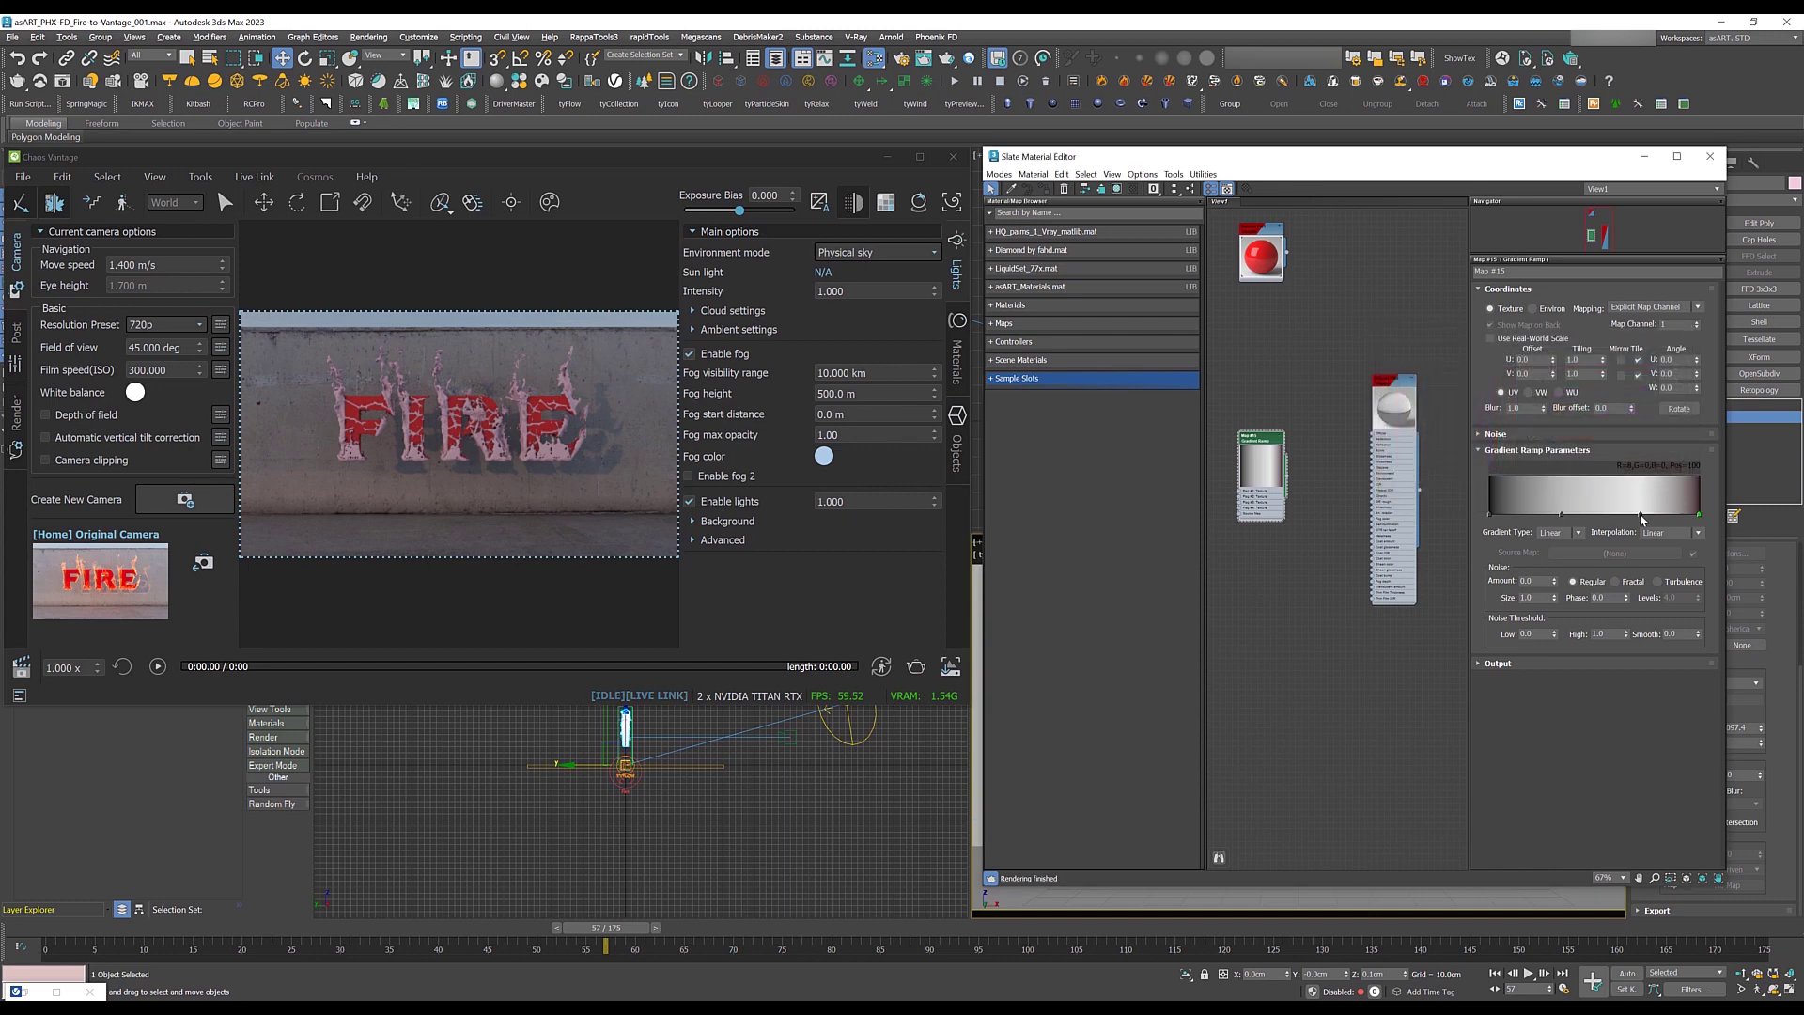
double_click(1639, 514)
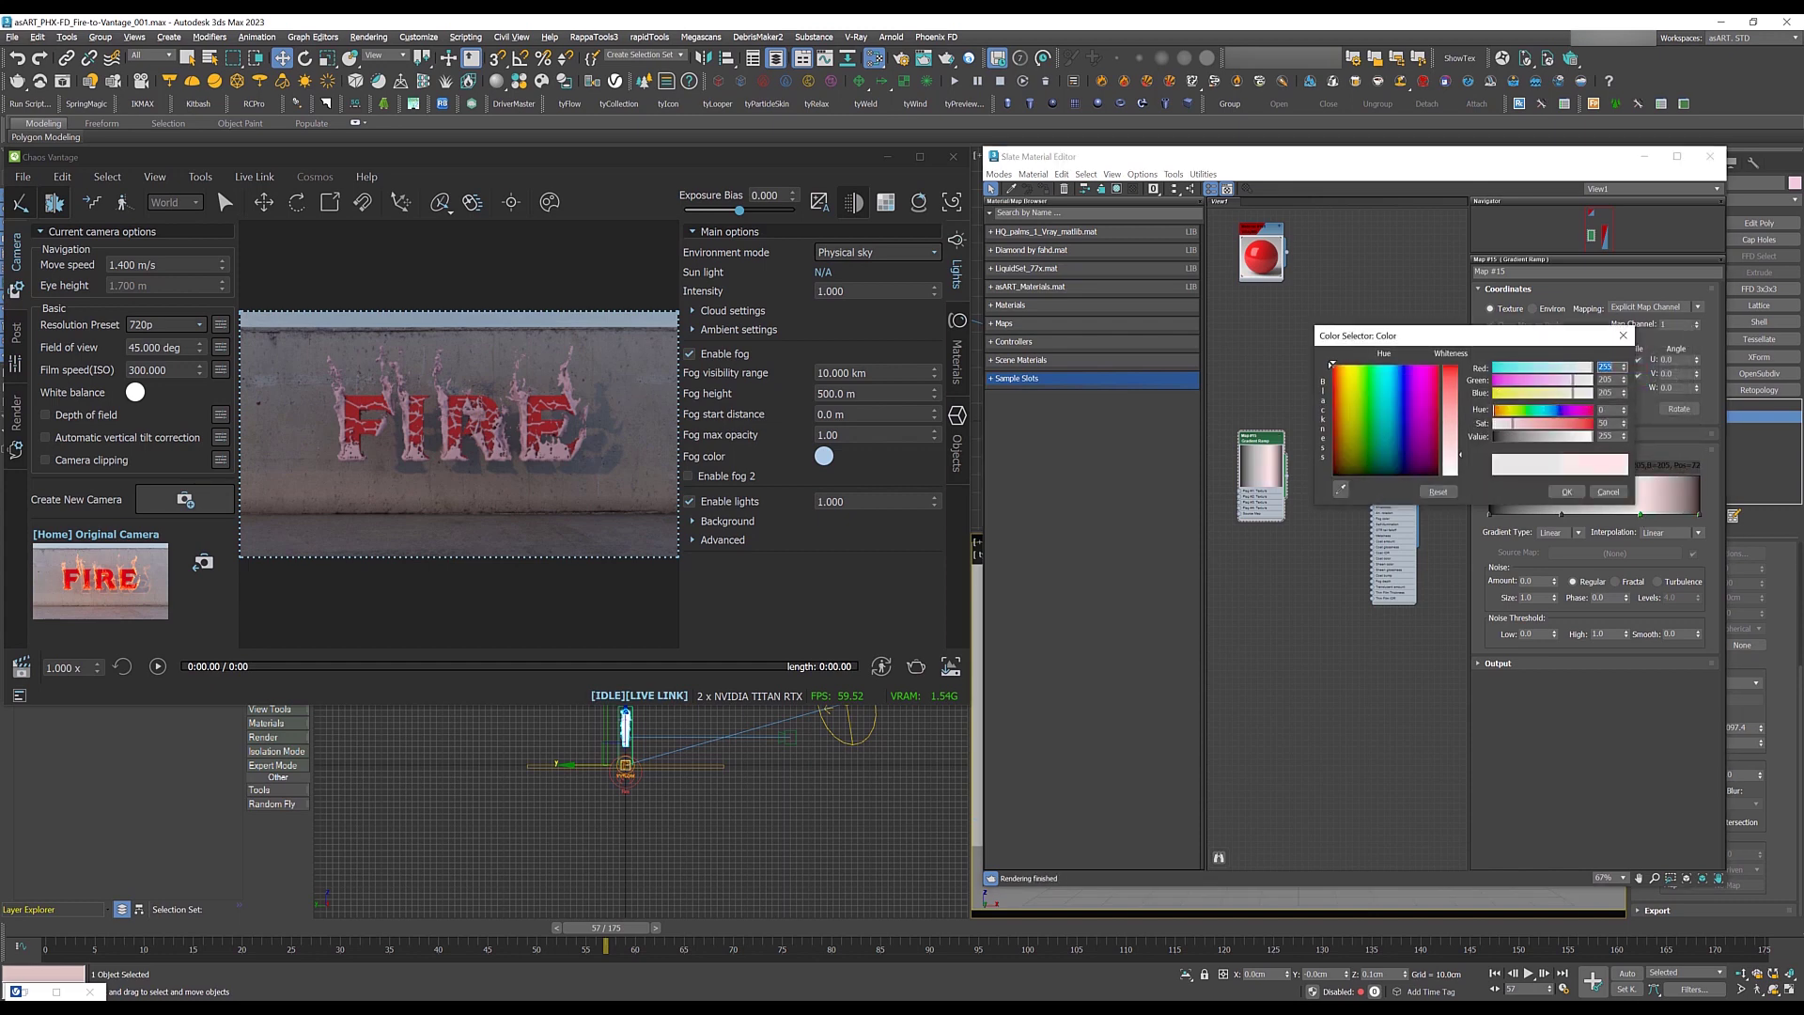
drag(1513, 423, 1596, 423)
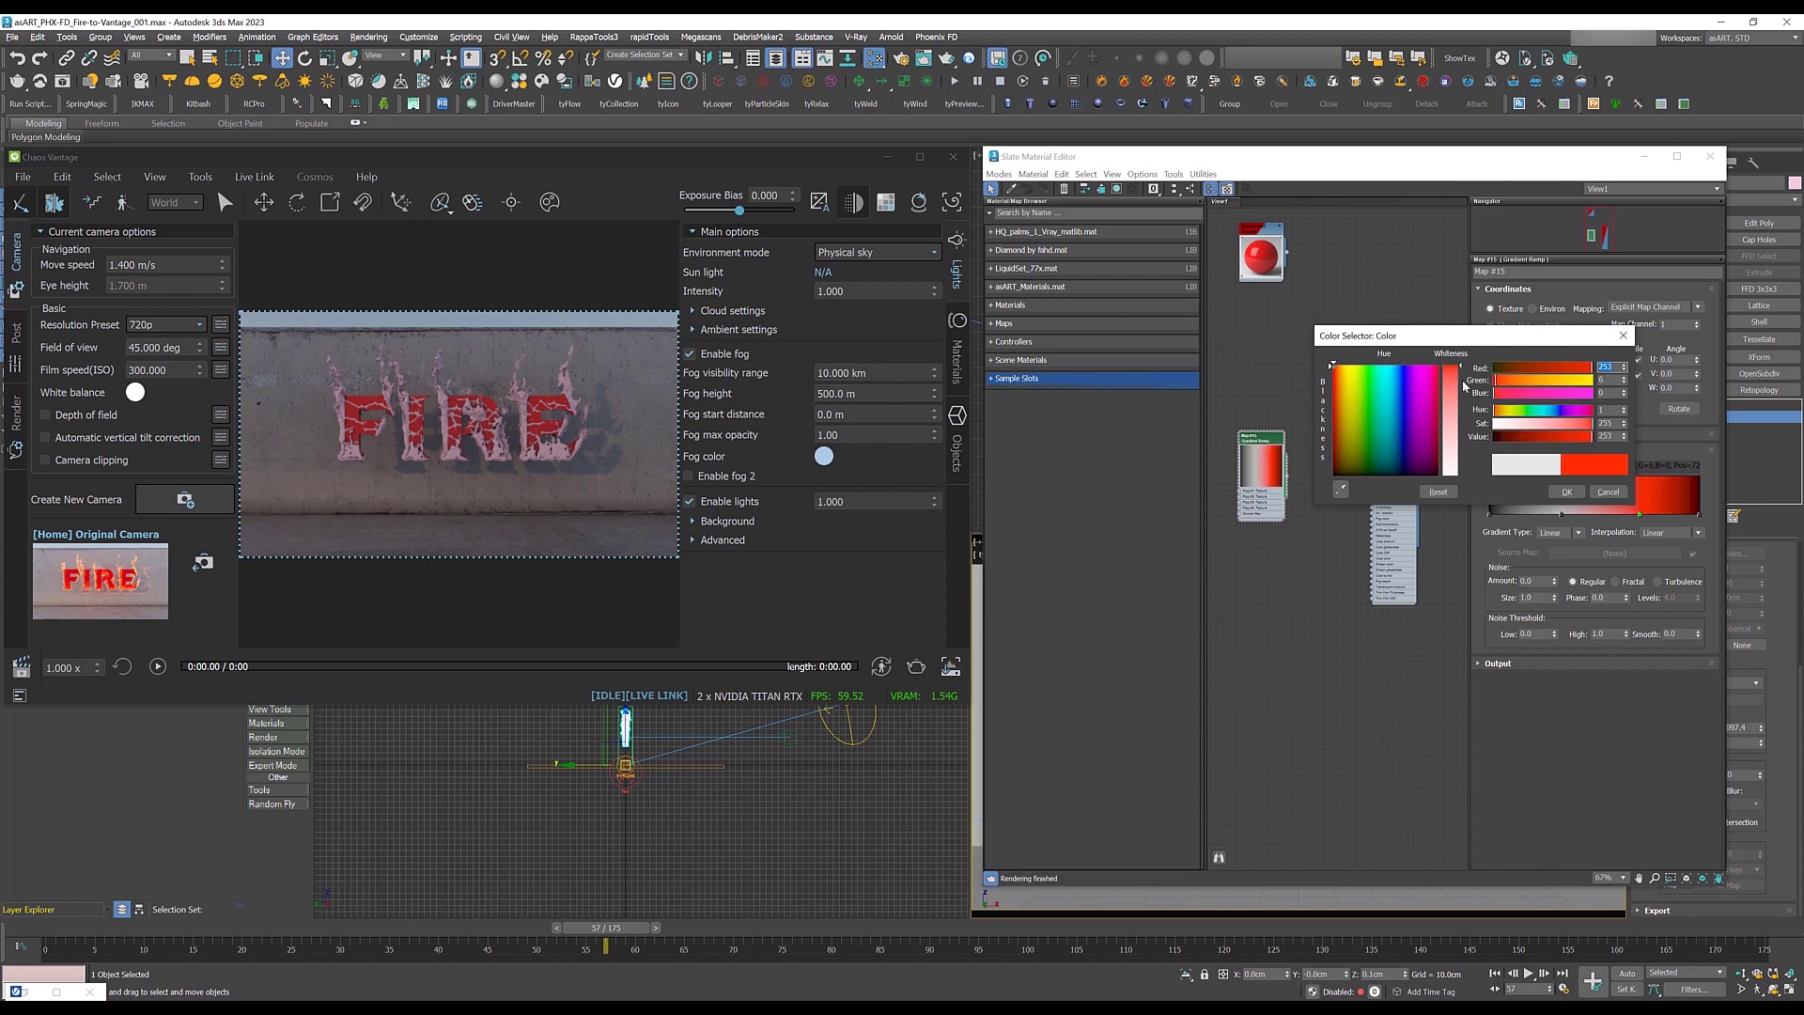
click(1567, 491)
Step: Make the flag at 34 saturated orange and the ramp's left end light orange
double_click(1562, 515)
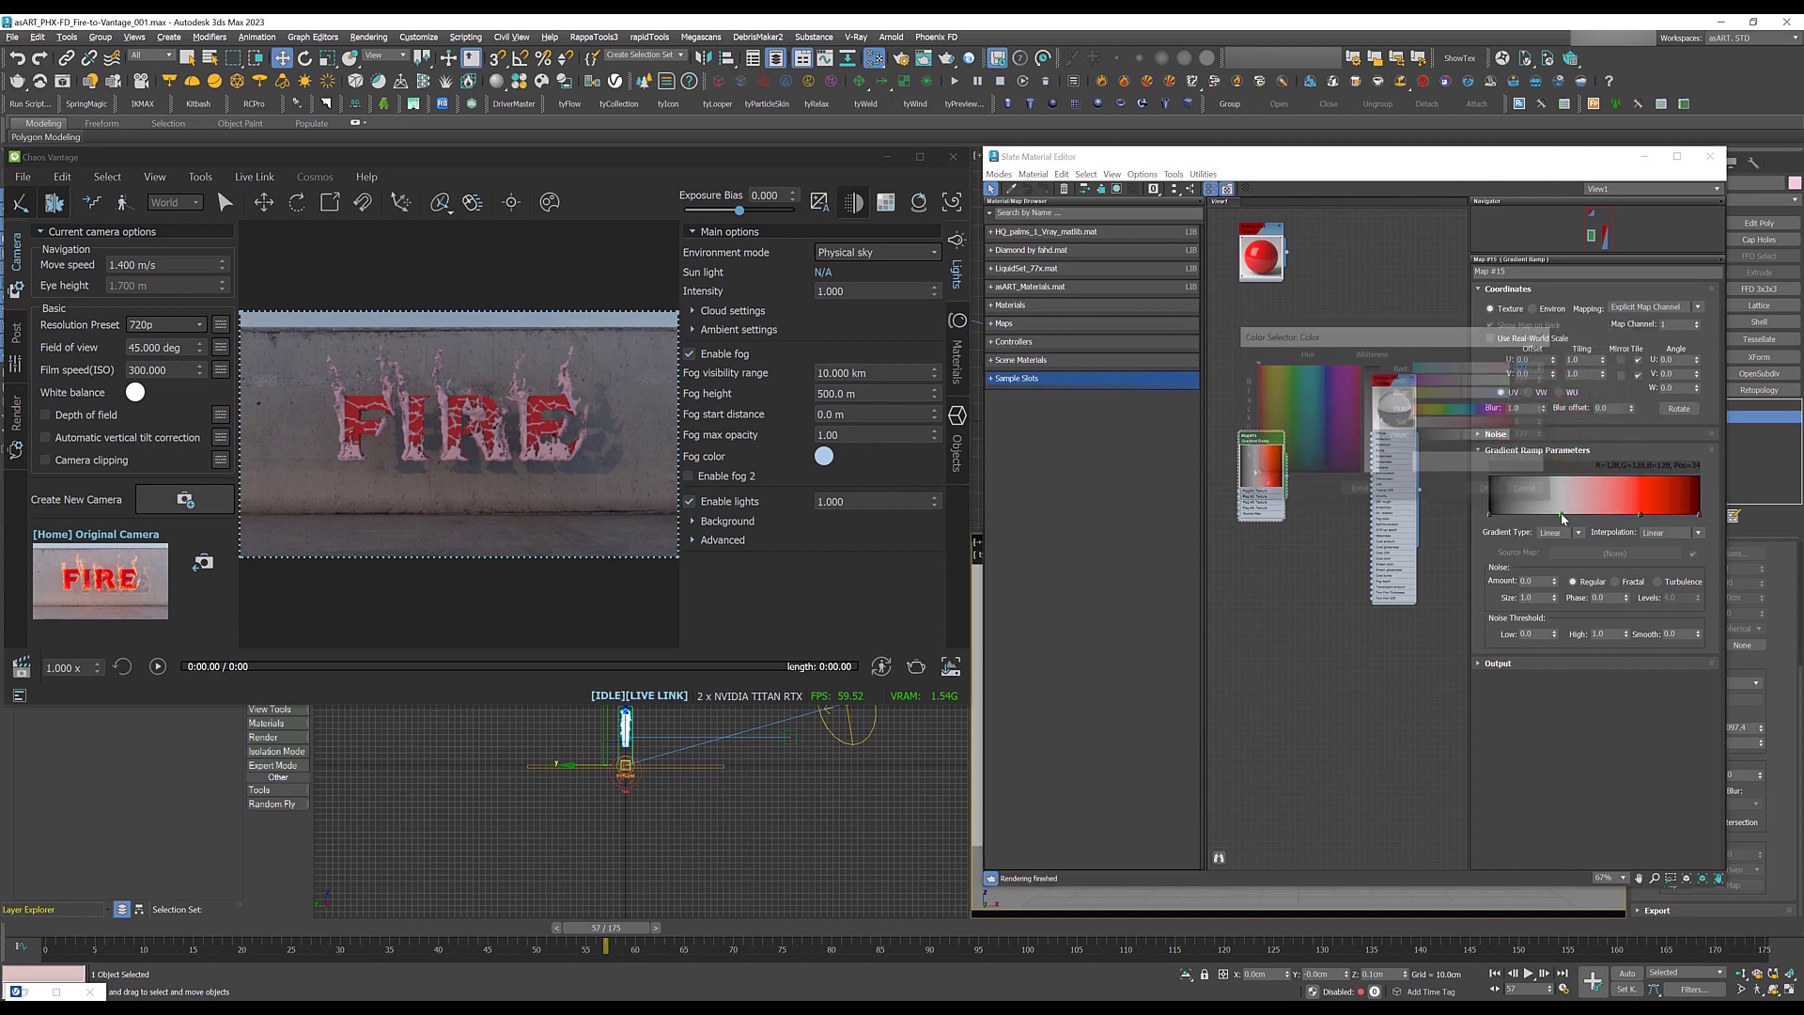
drag(1423, 410, 1416, 413)
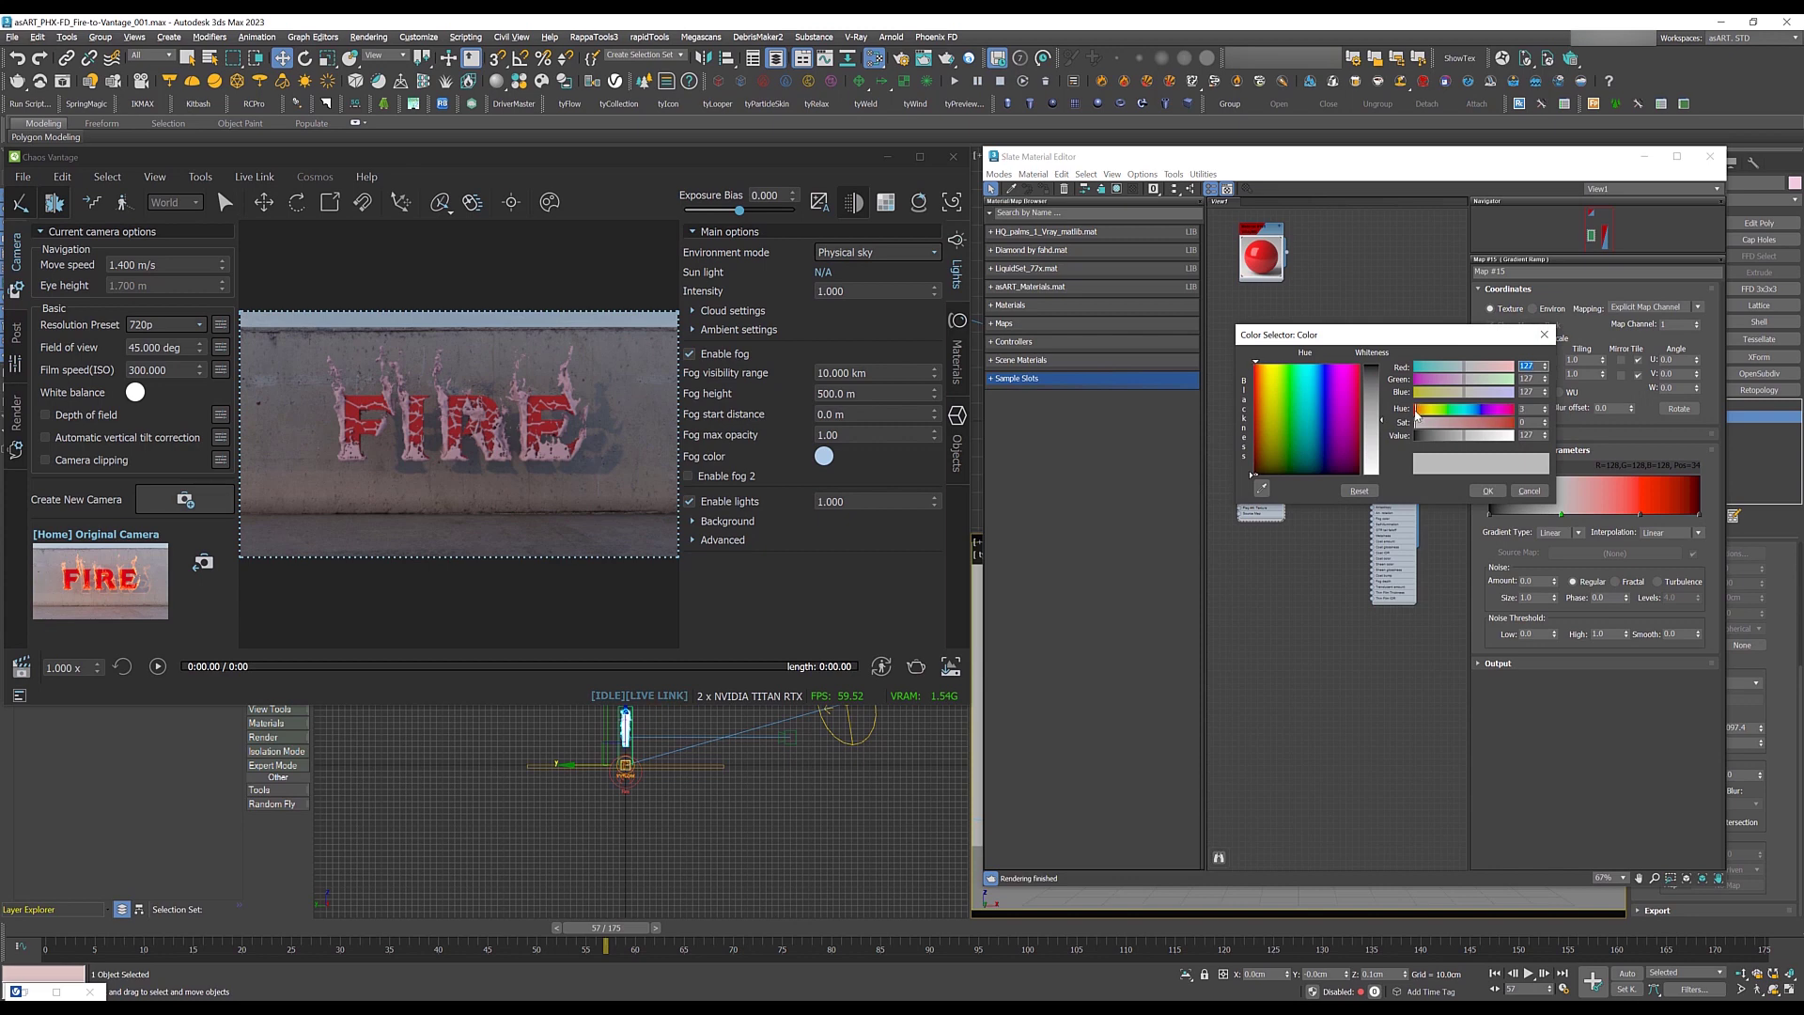
click(1259, 365)
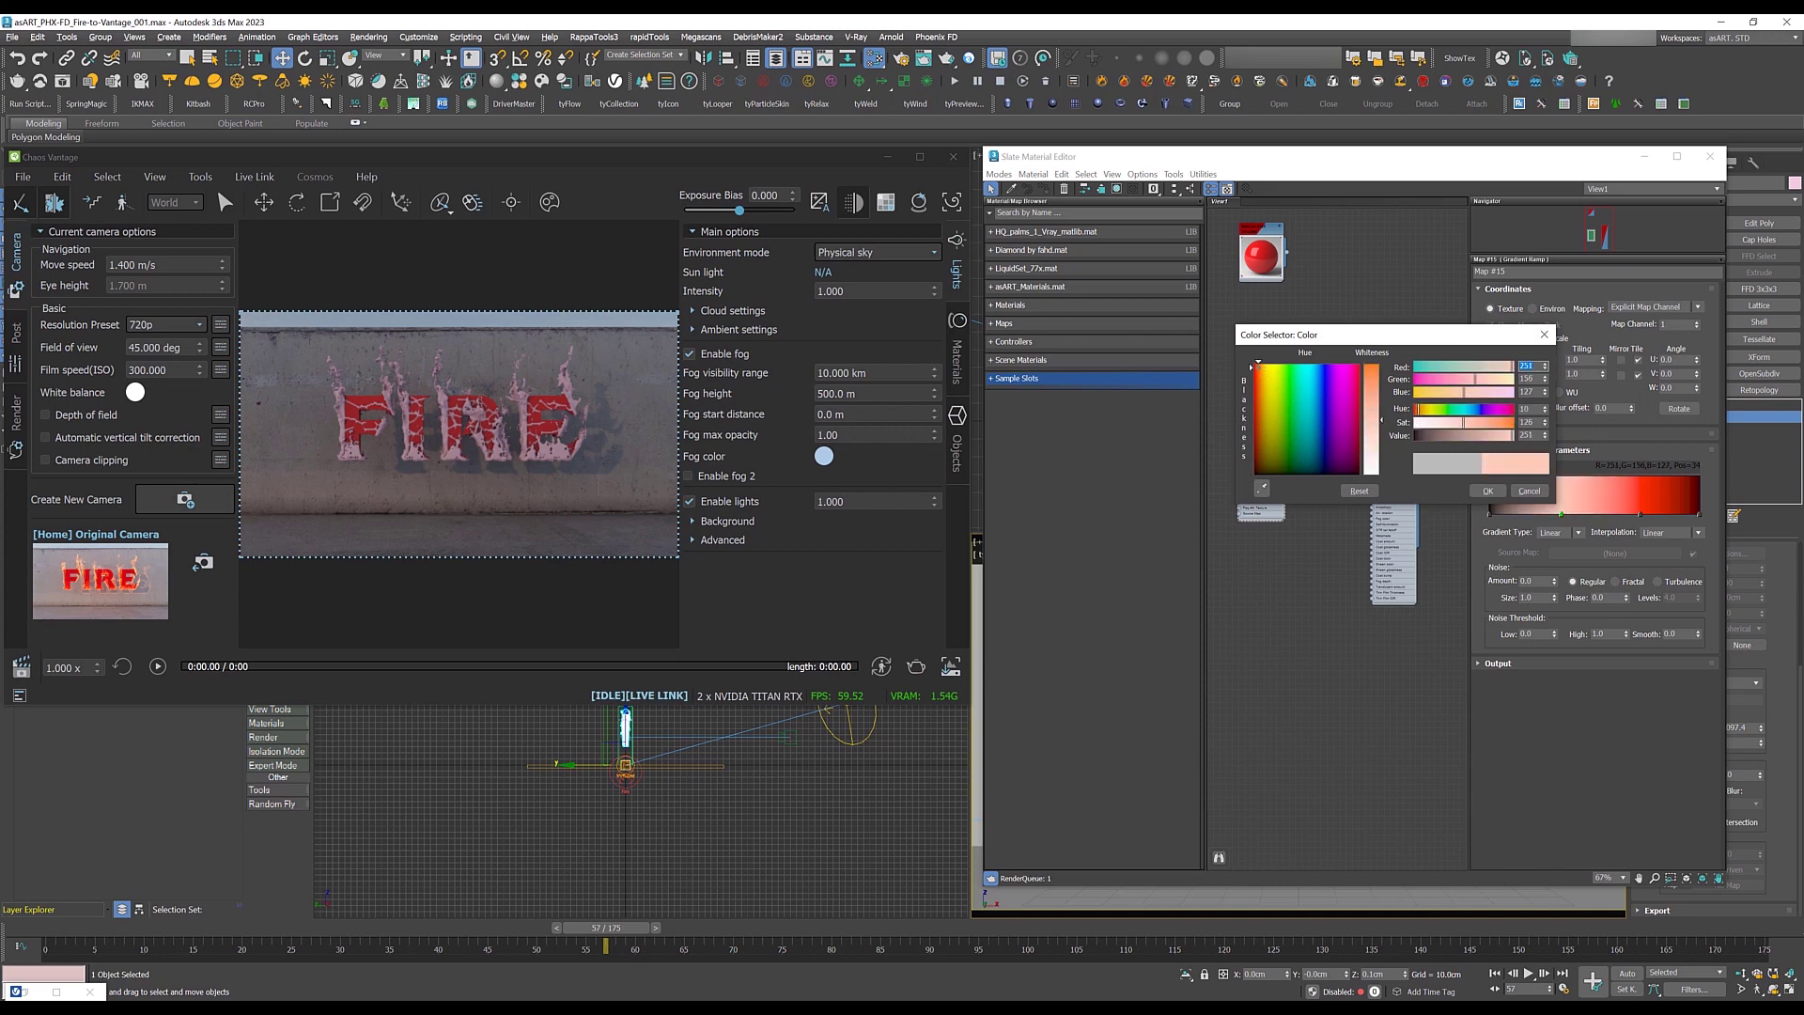
drag(1385, 393, 1435, 379)
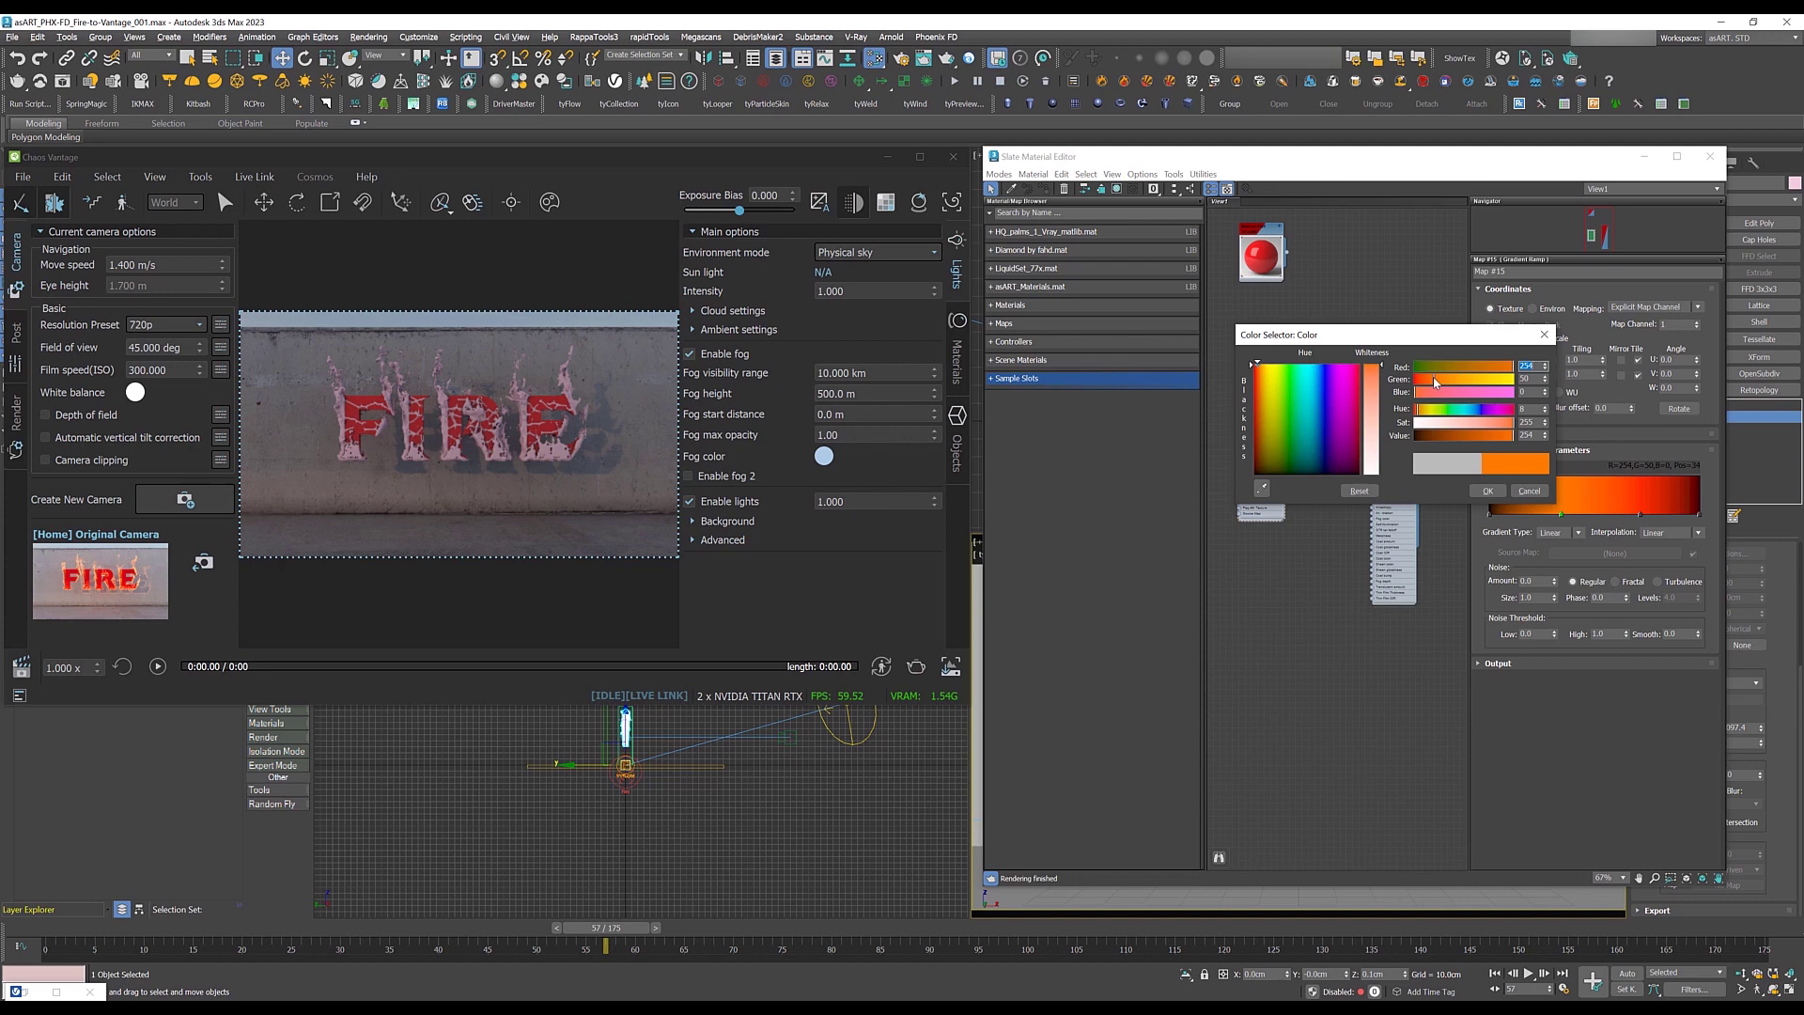
click(1488, 491)
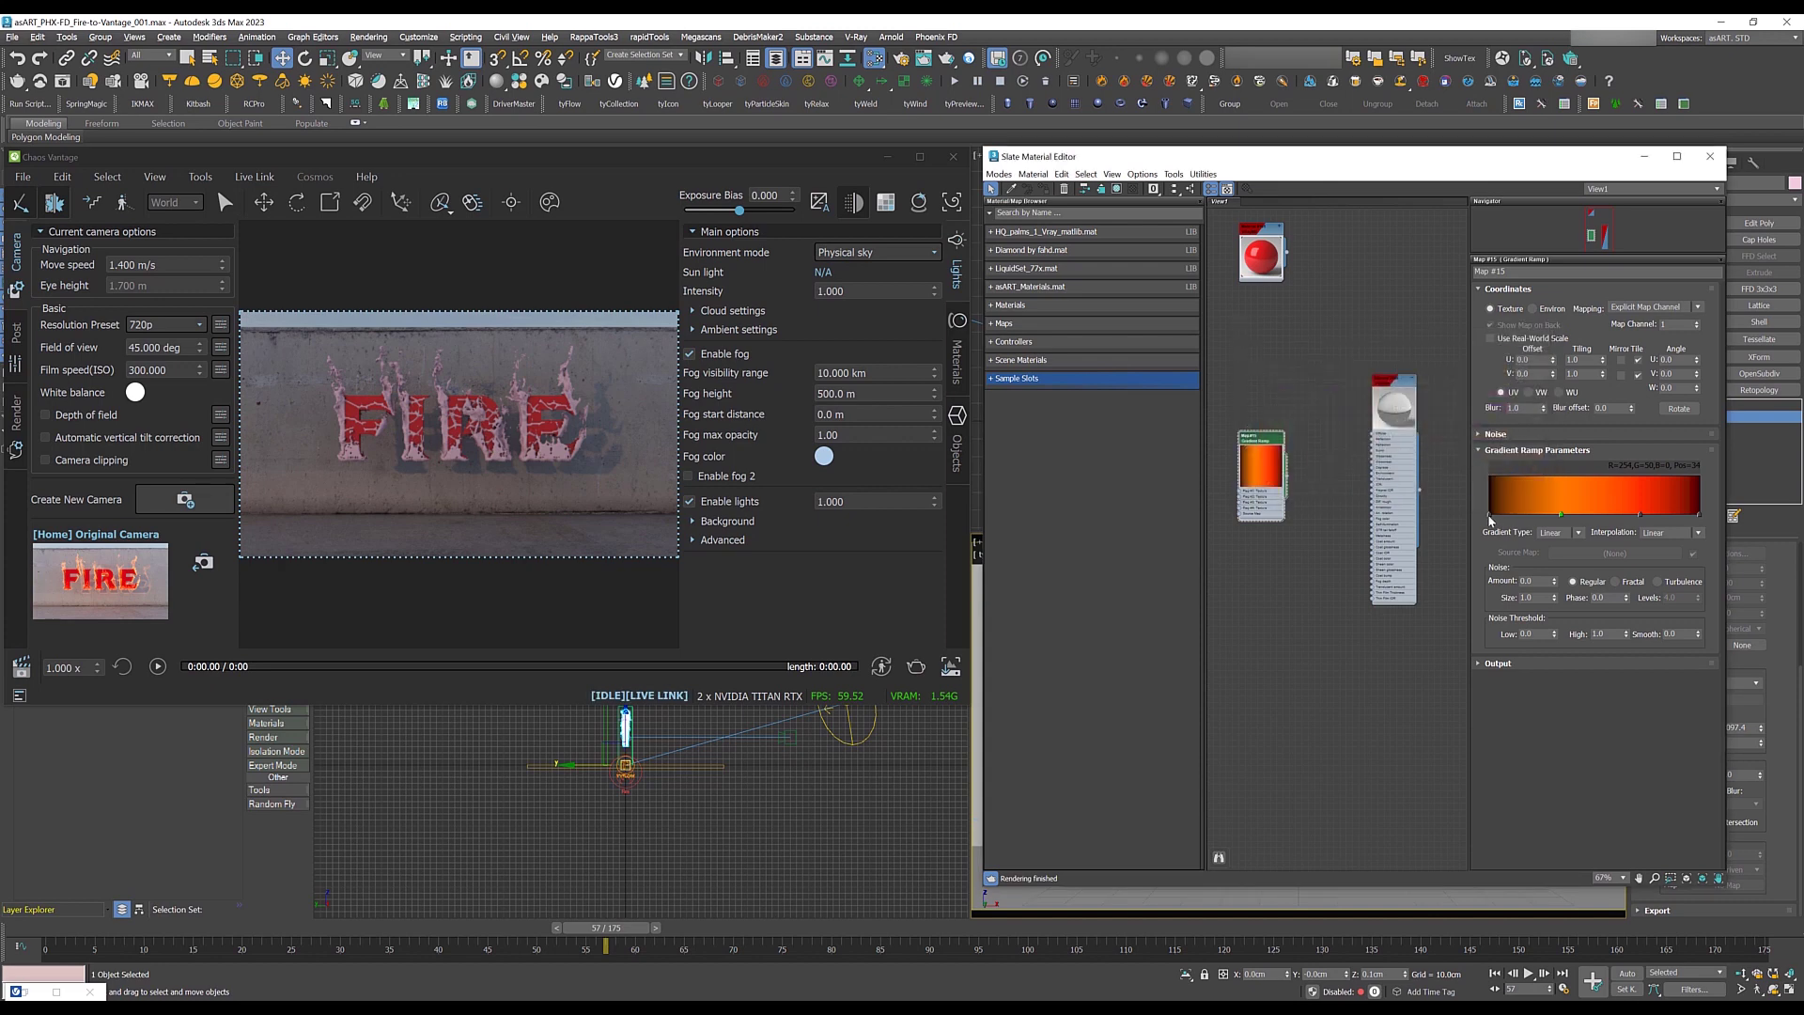
double_click(1488, 513)
drag(1360, 418, 1358, 417)
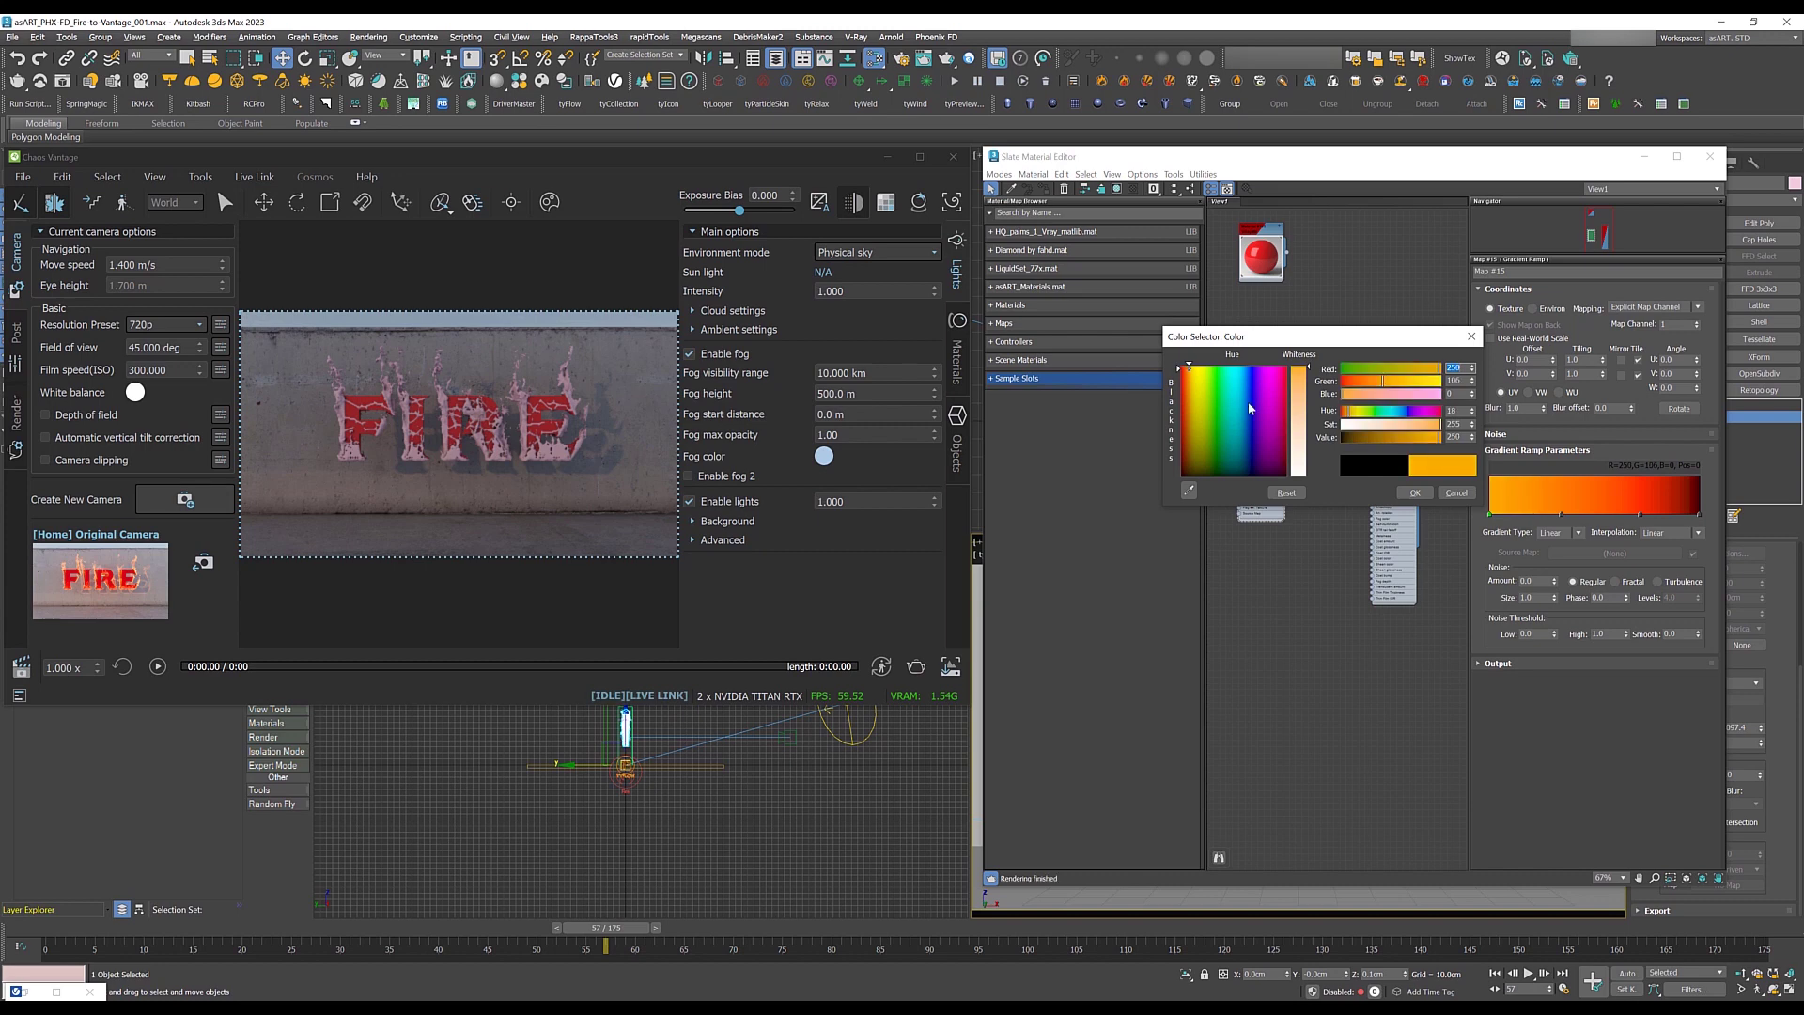
drag(1301, 400, 1308, 399)
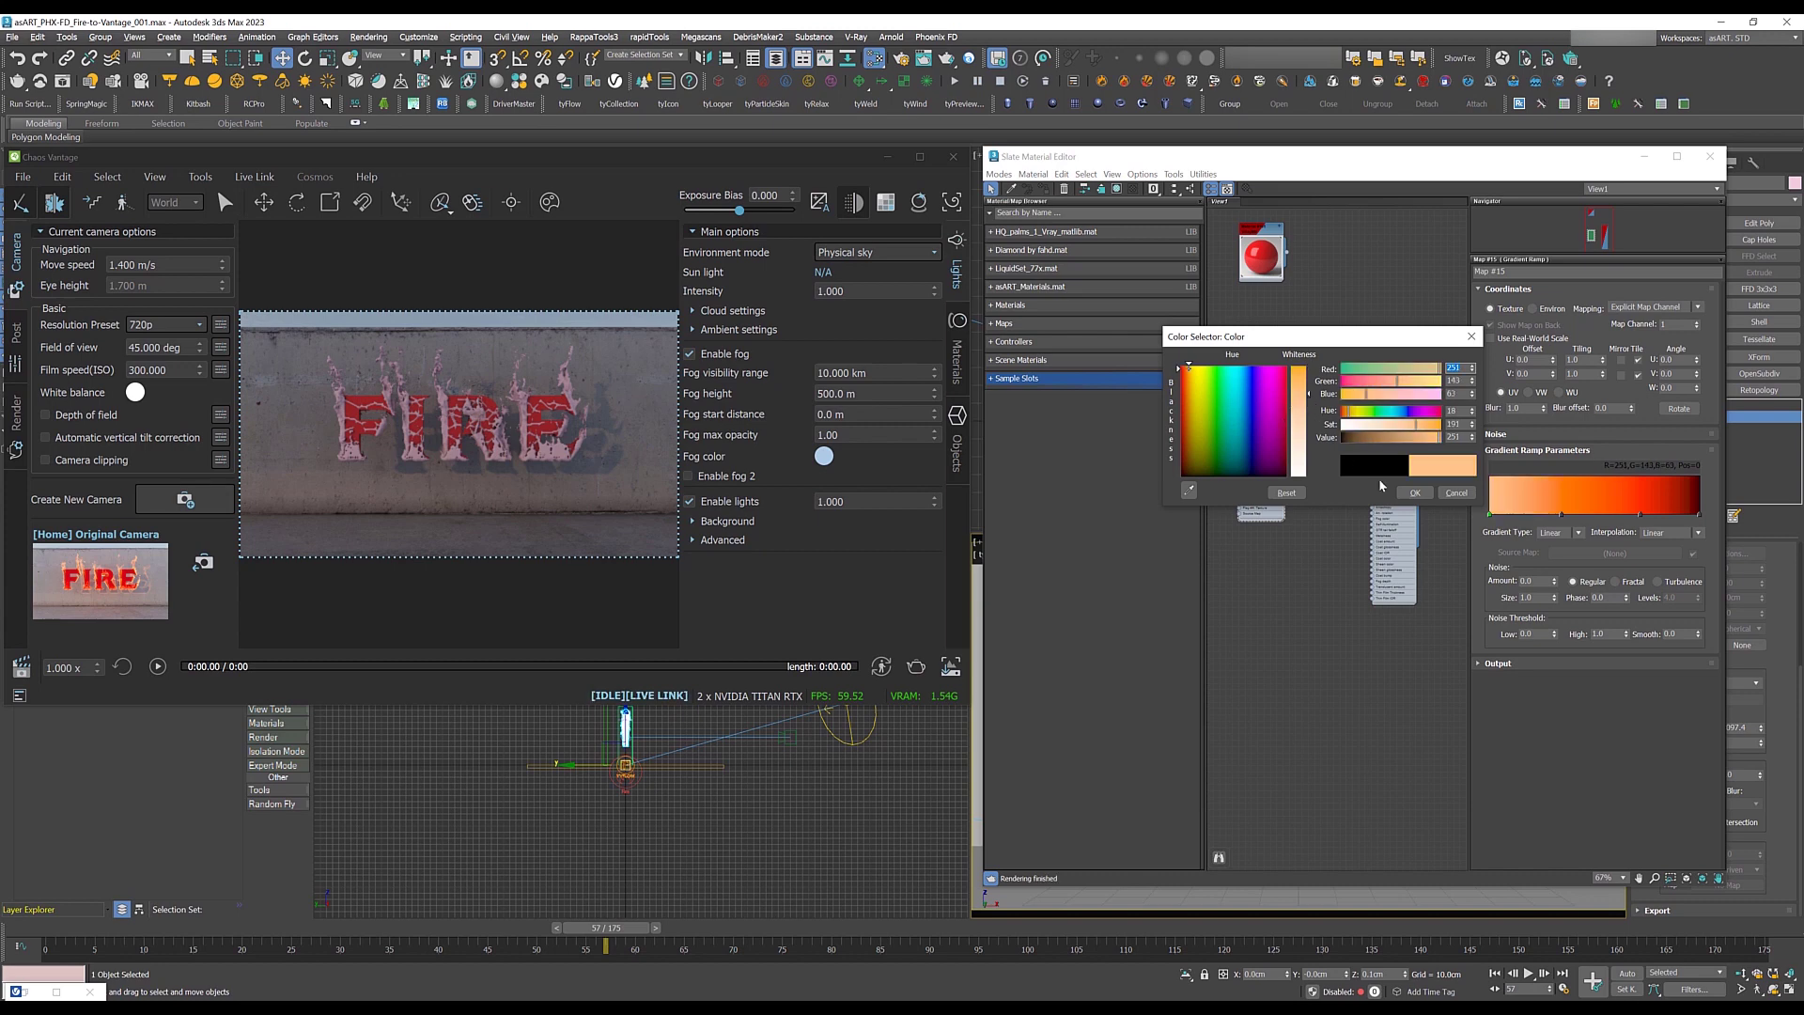
click(1414, 492)
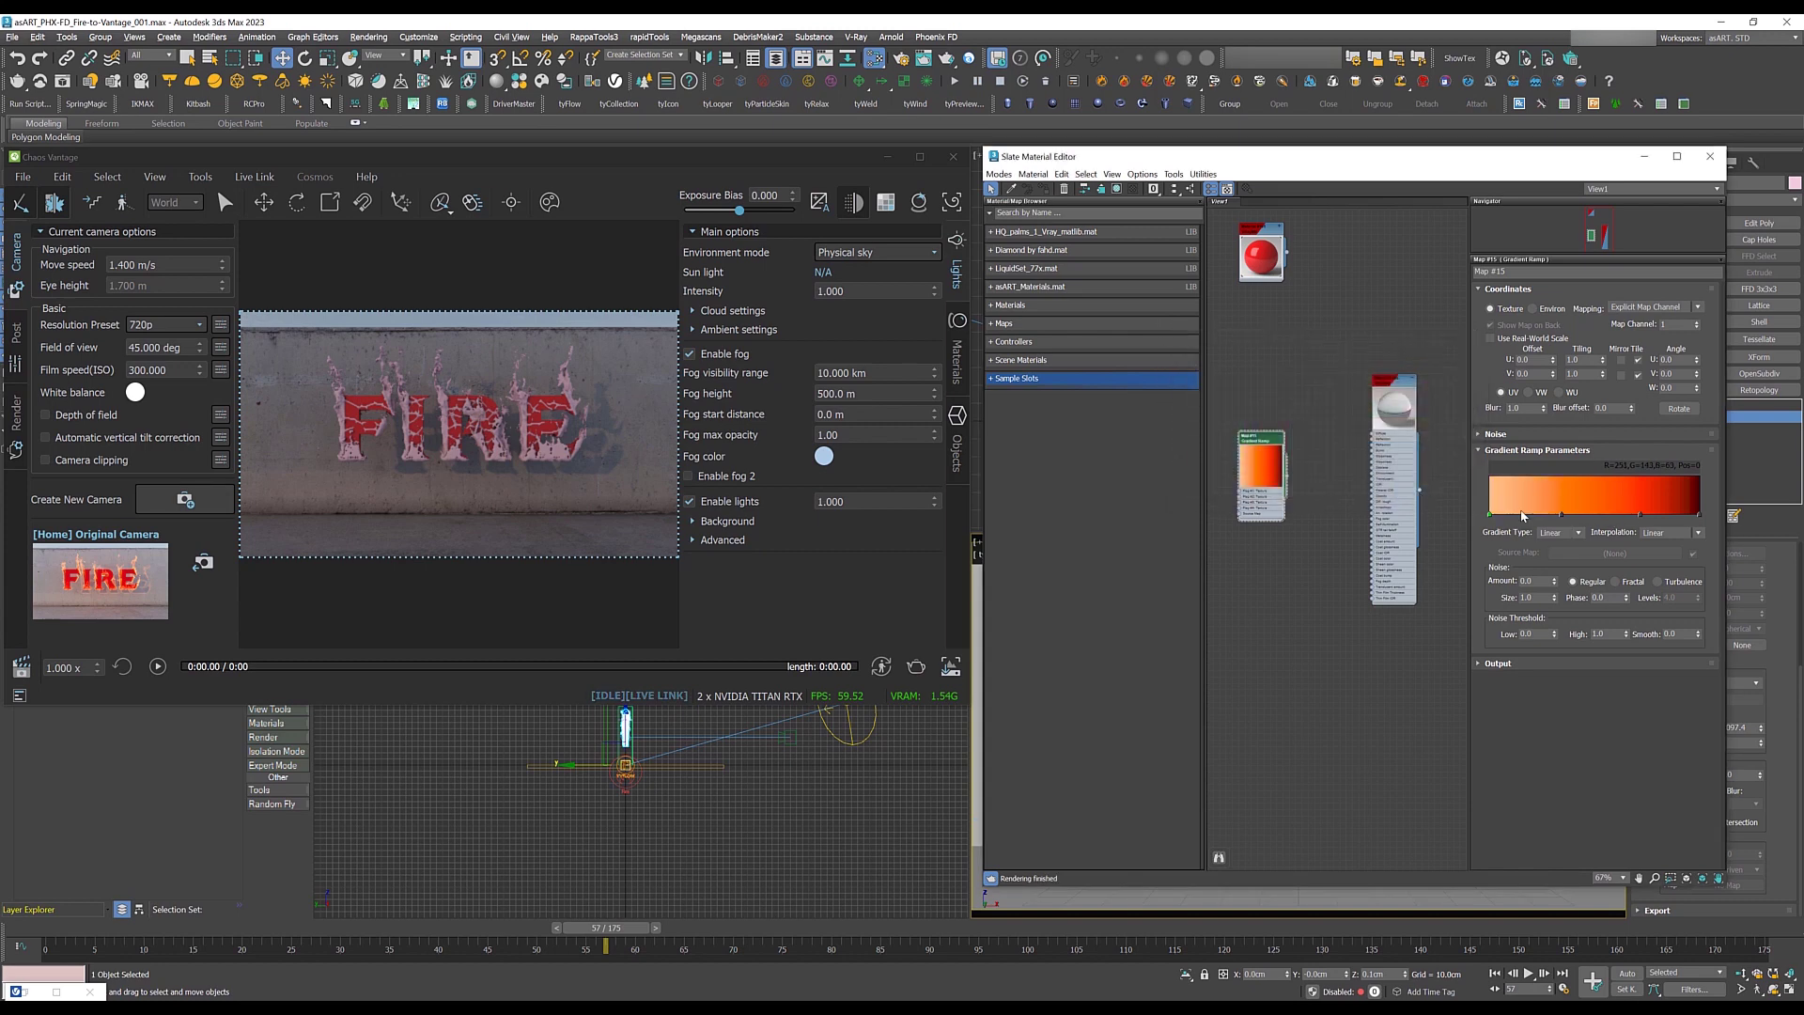
Step: Set the Gradient Ramp noise to Fractal with amount 0.9, size 6 and levels 3.0
click(1615, 580)
drag(1536, 584, 1492, 578)
text(.9)
double_click(1524, 597)
text(6)
double_click(1680, 598)
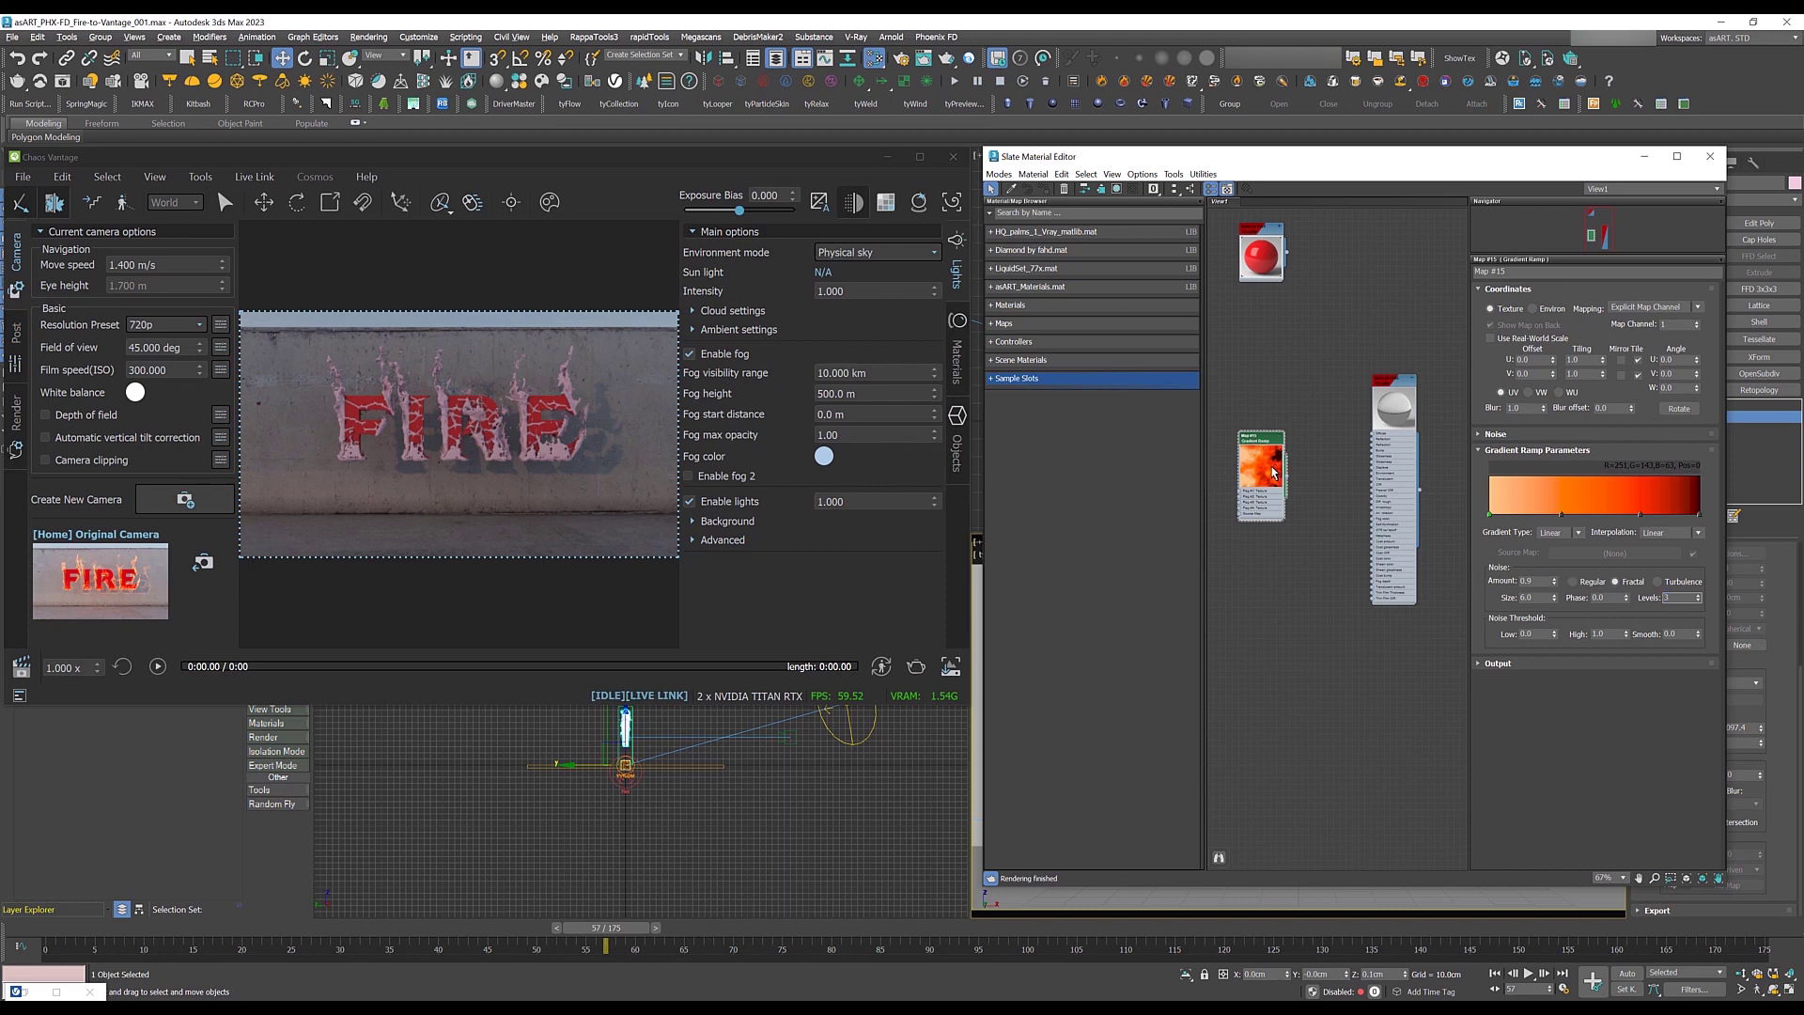
scroll(1270, 470, up, 3)
scroll(1357, 369, down, 1)
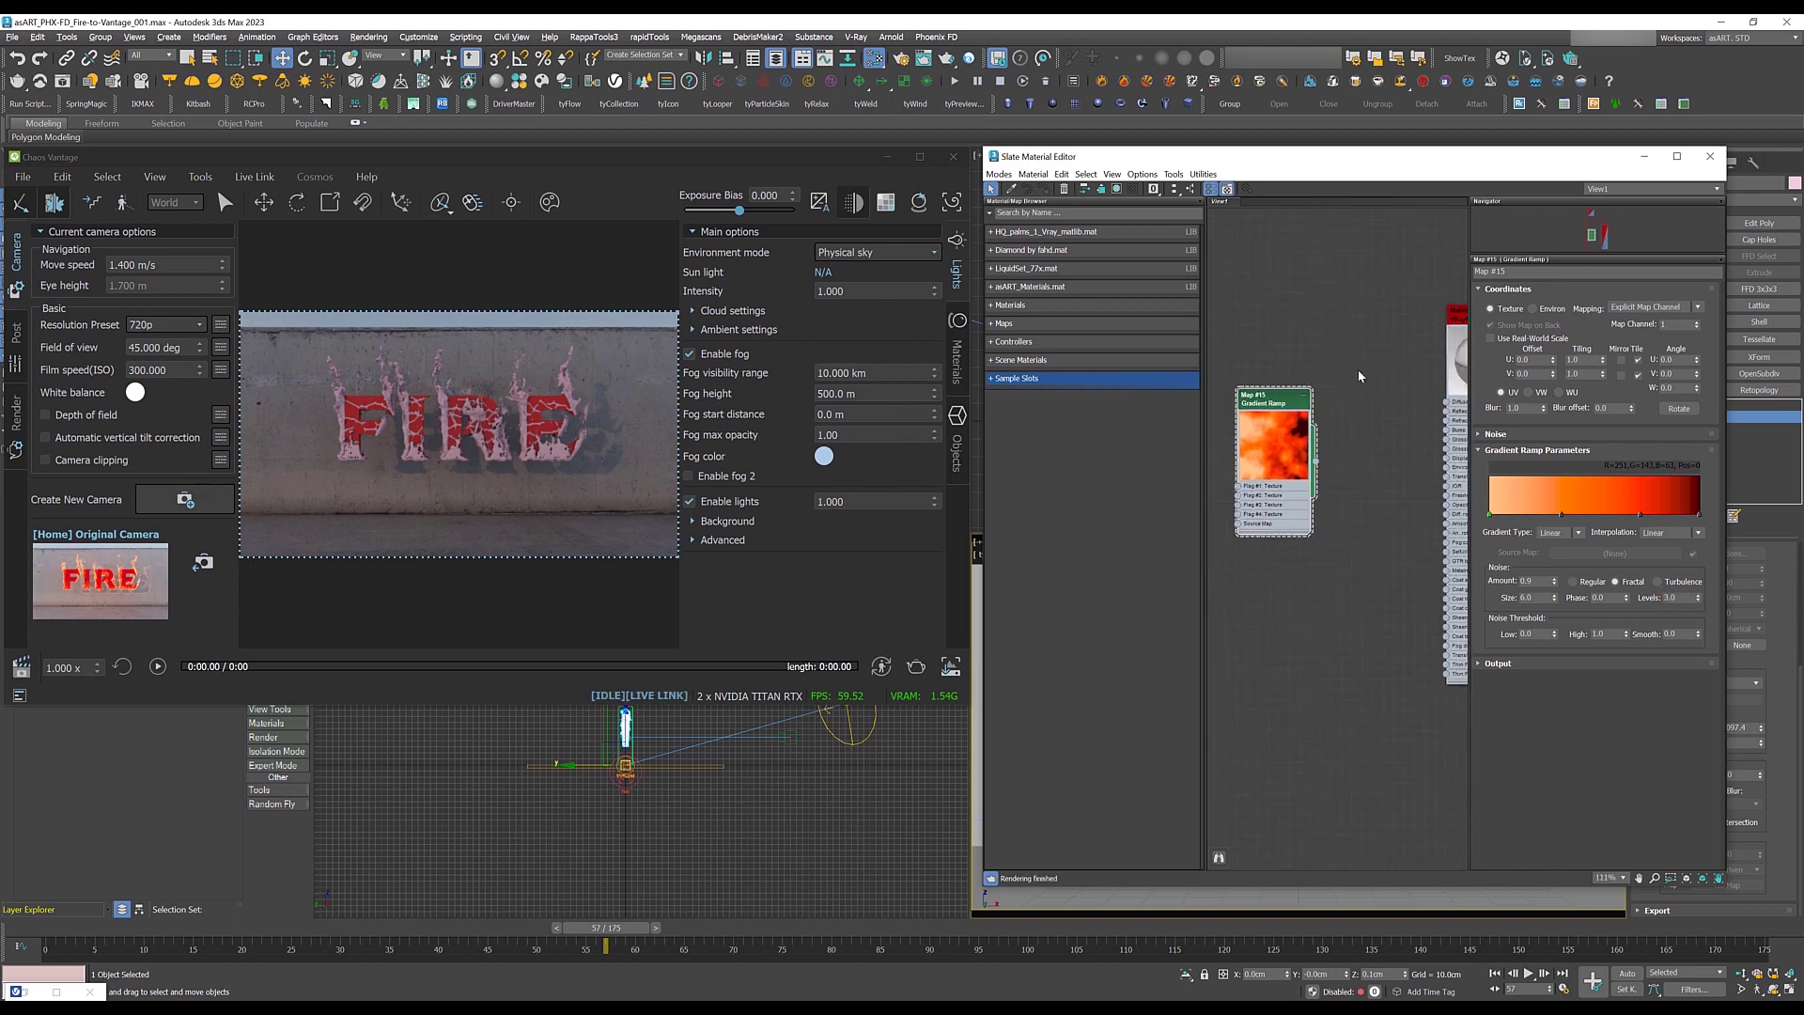
Step: Wire the Gradient Ramp (Map #15) into Material #166's Diffuse slot
drag(1406, 361, 1357, 400)
drag(1318, 469, 1289, 542)
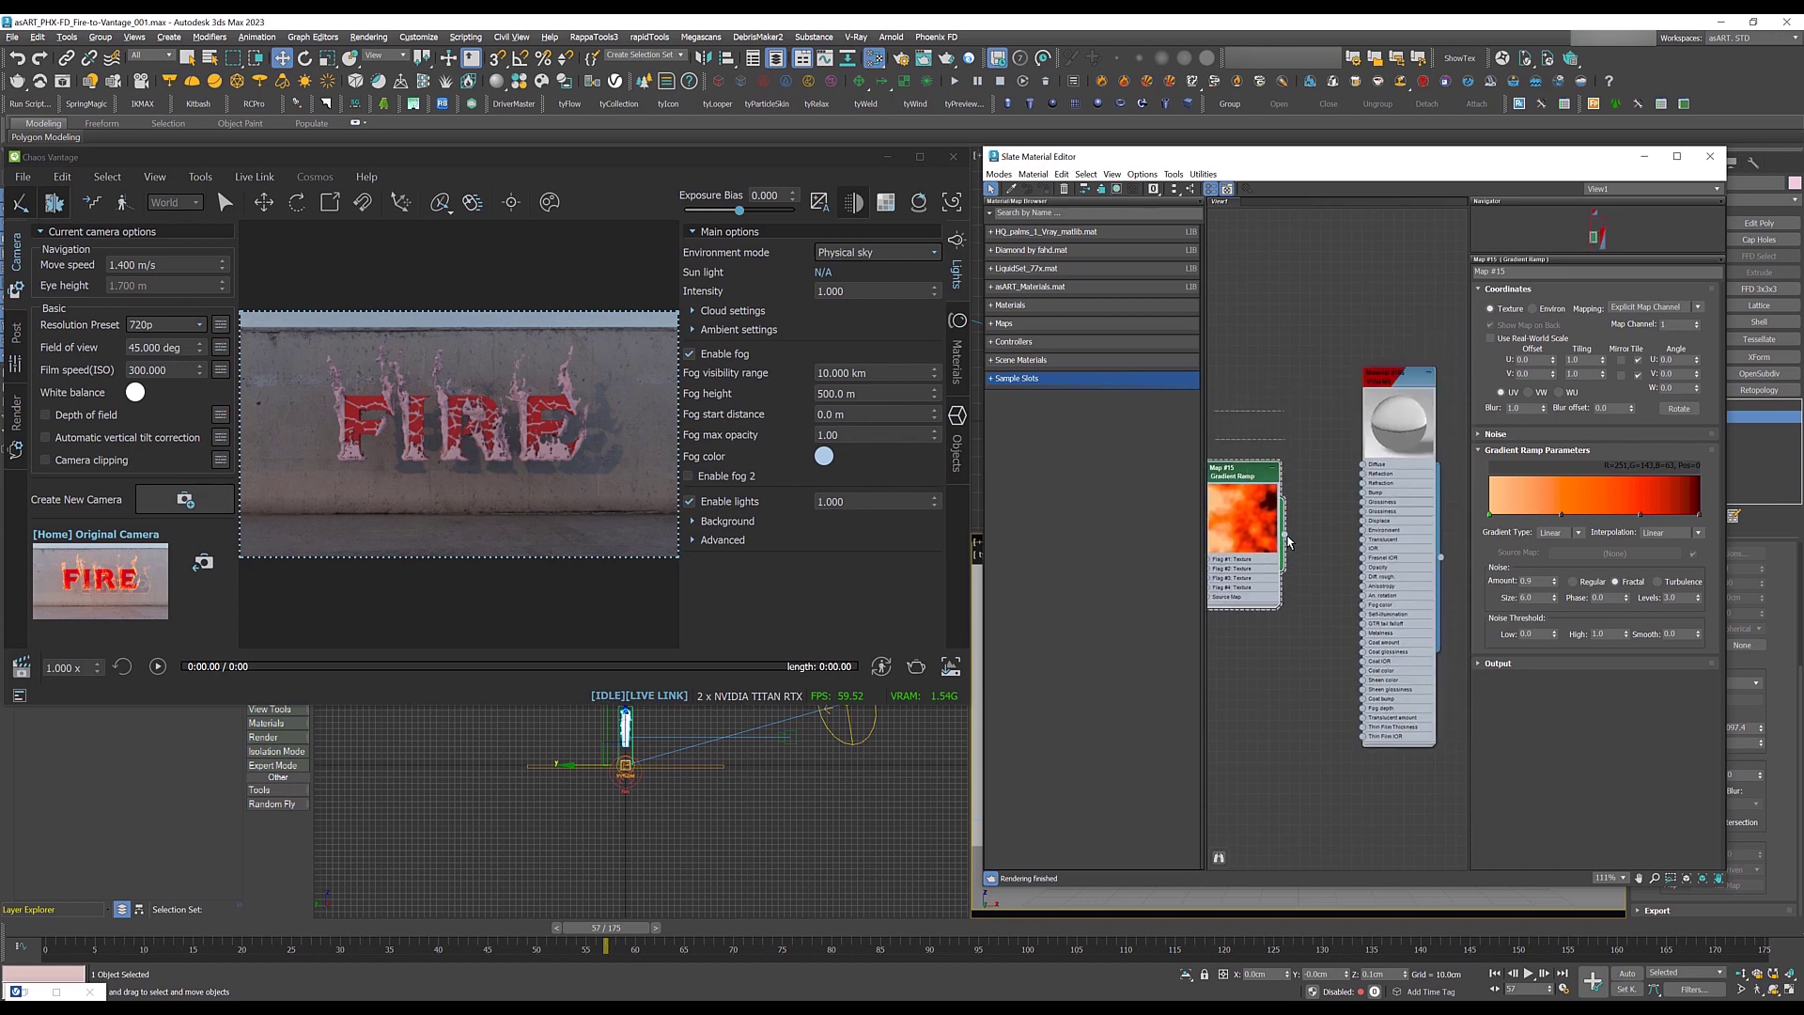
drag(1342, 472, 1362, 464)
drag(1238, 479, 1248, 479)
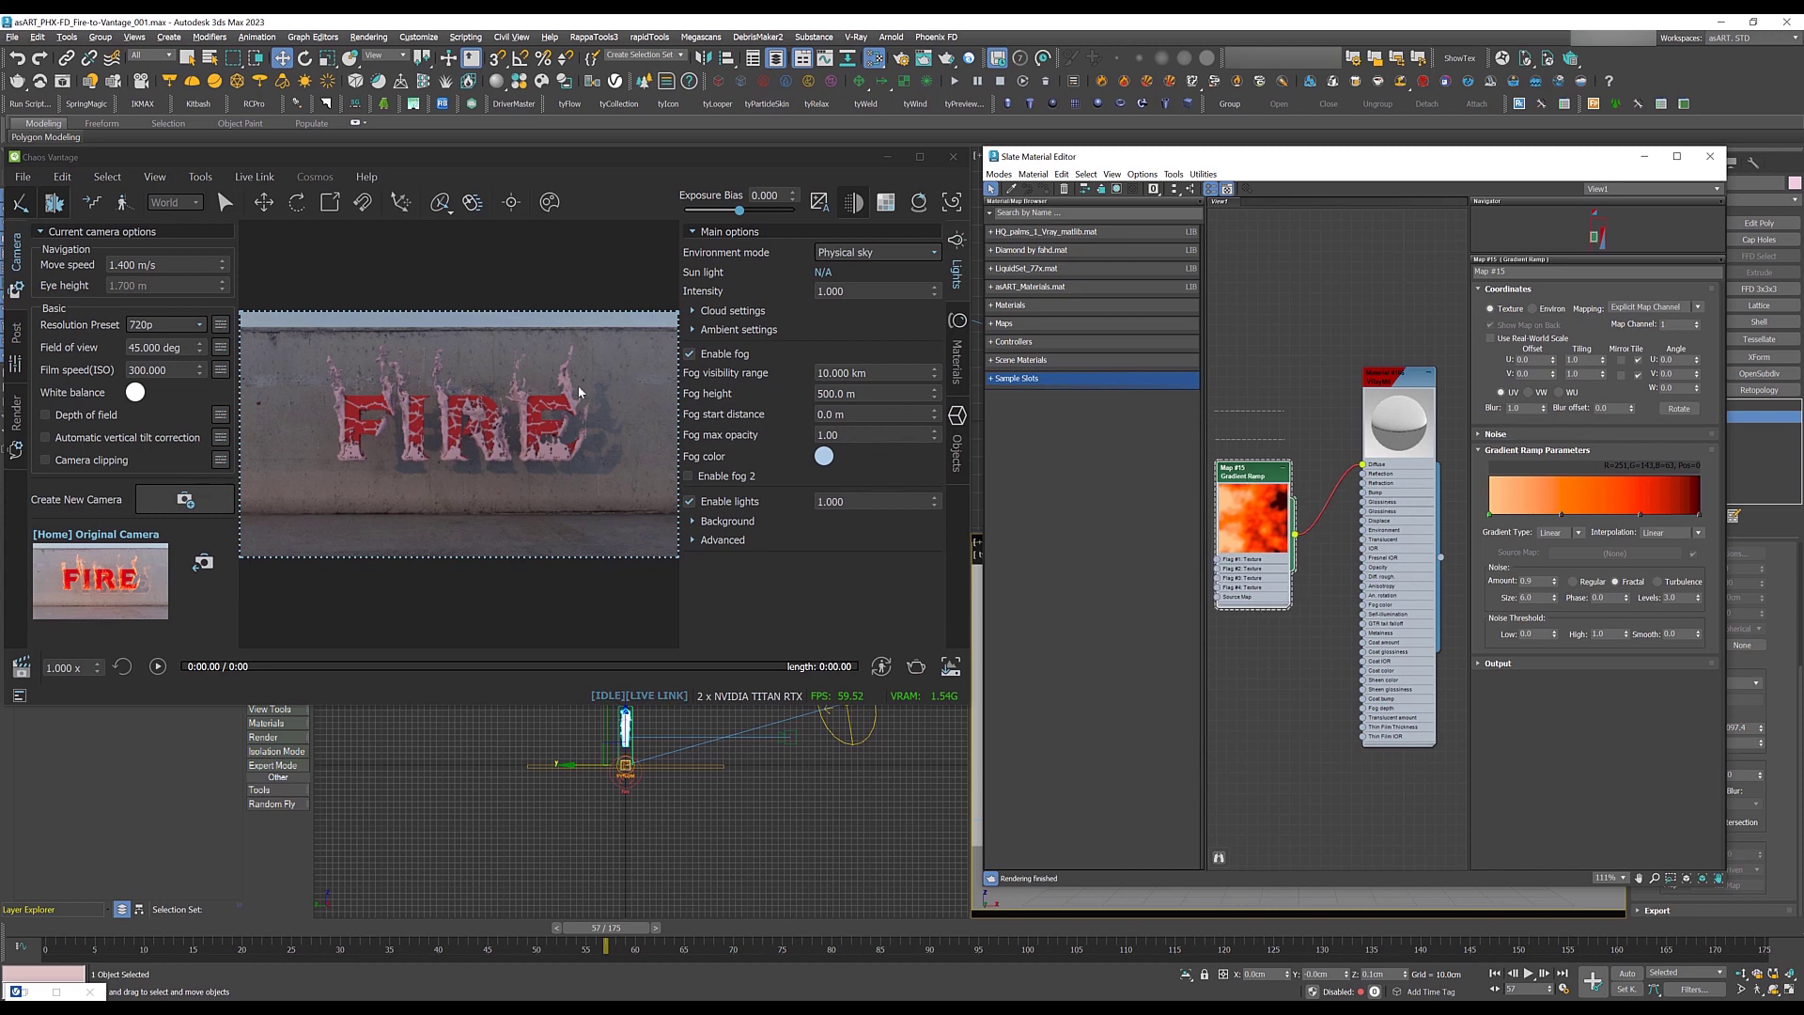
Step: Assign Material #166 to the selected fire mesh
double_click(1391, 376)
right_click(1401, 376)
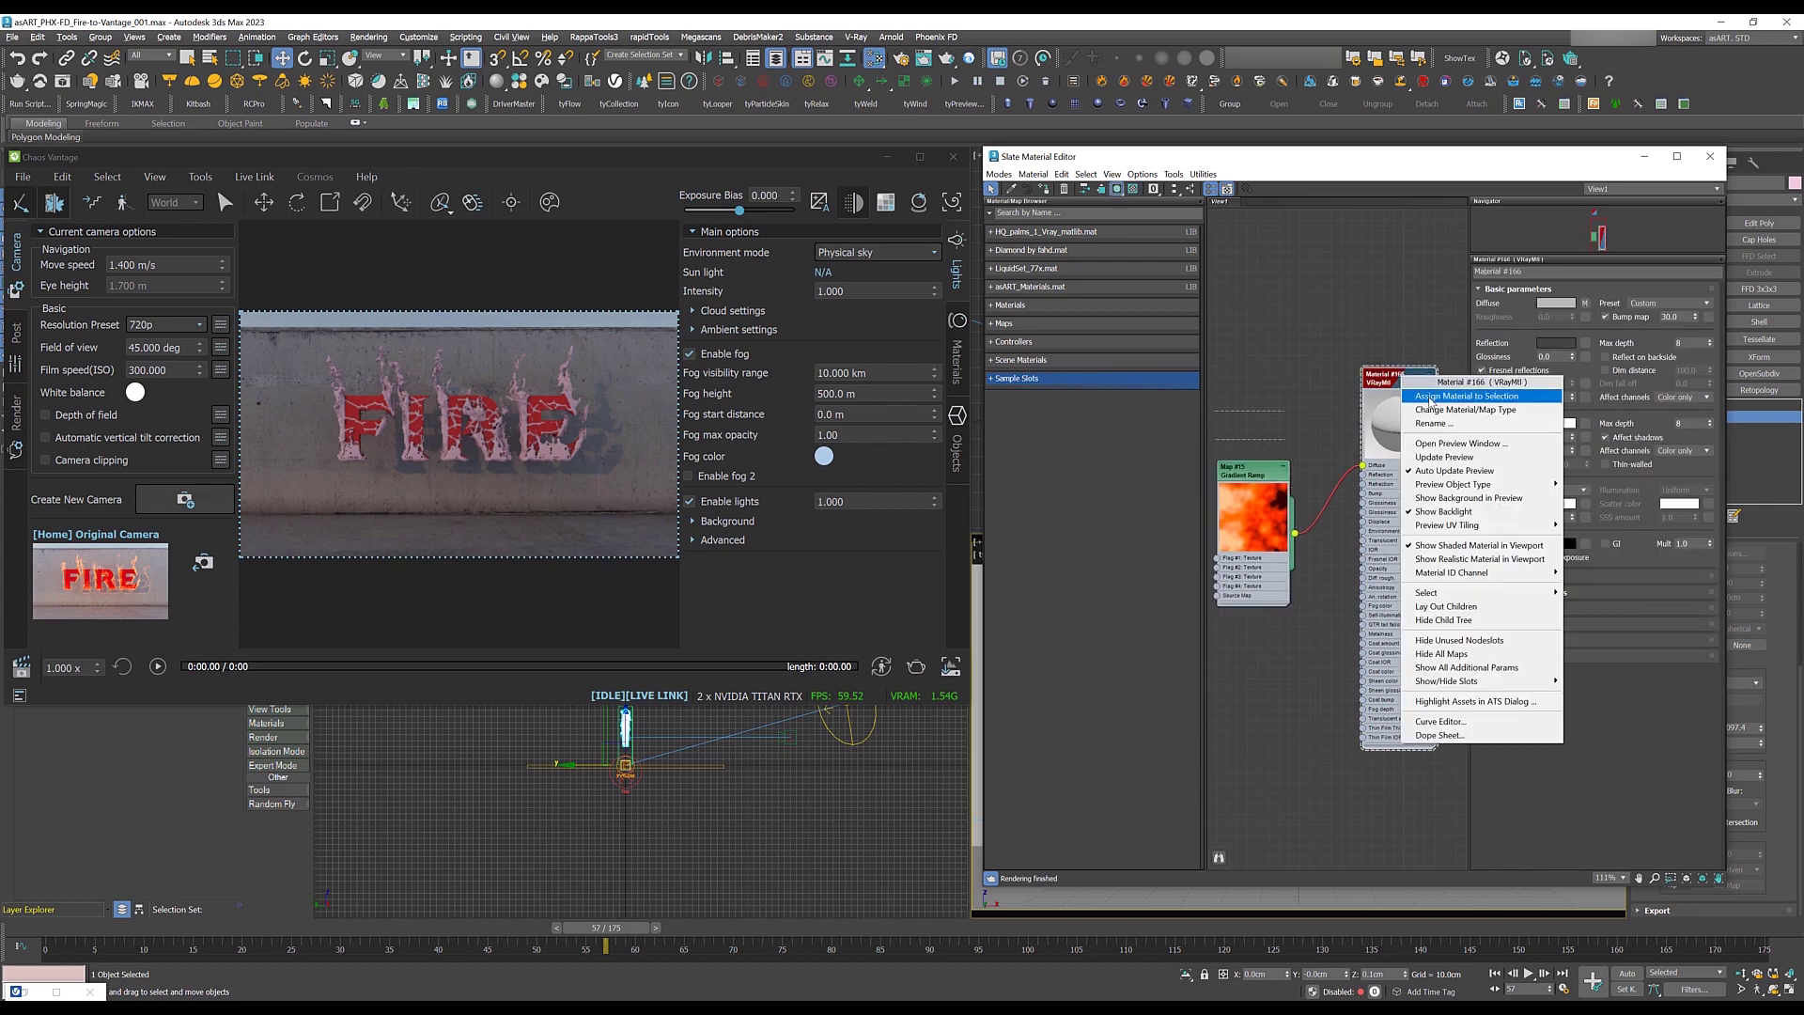
click(1431, 398)
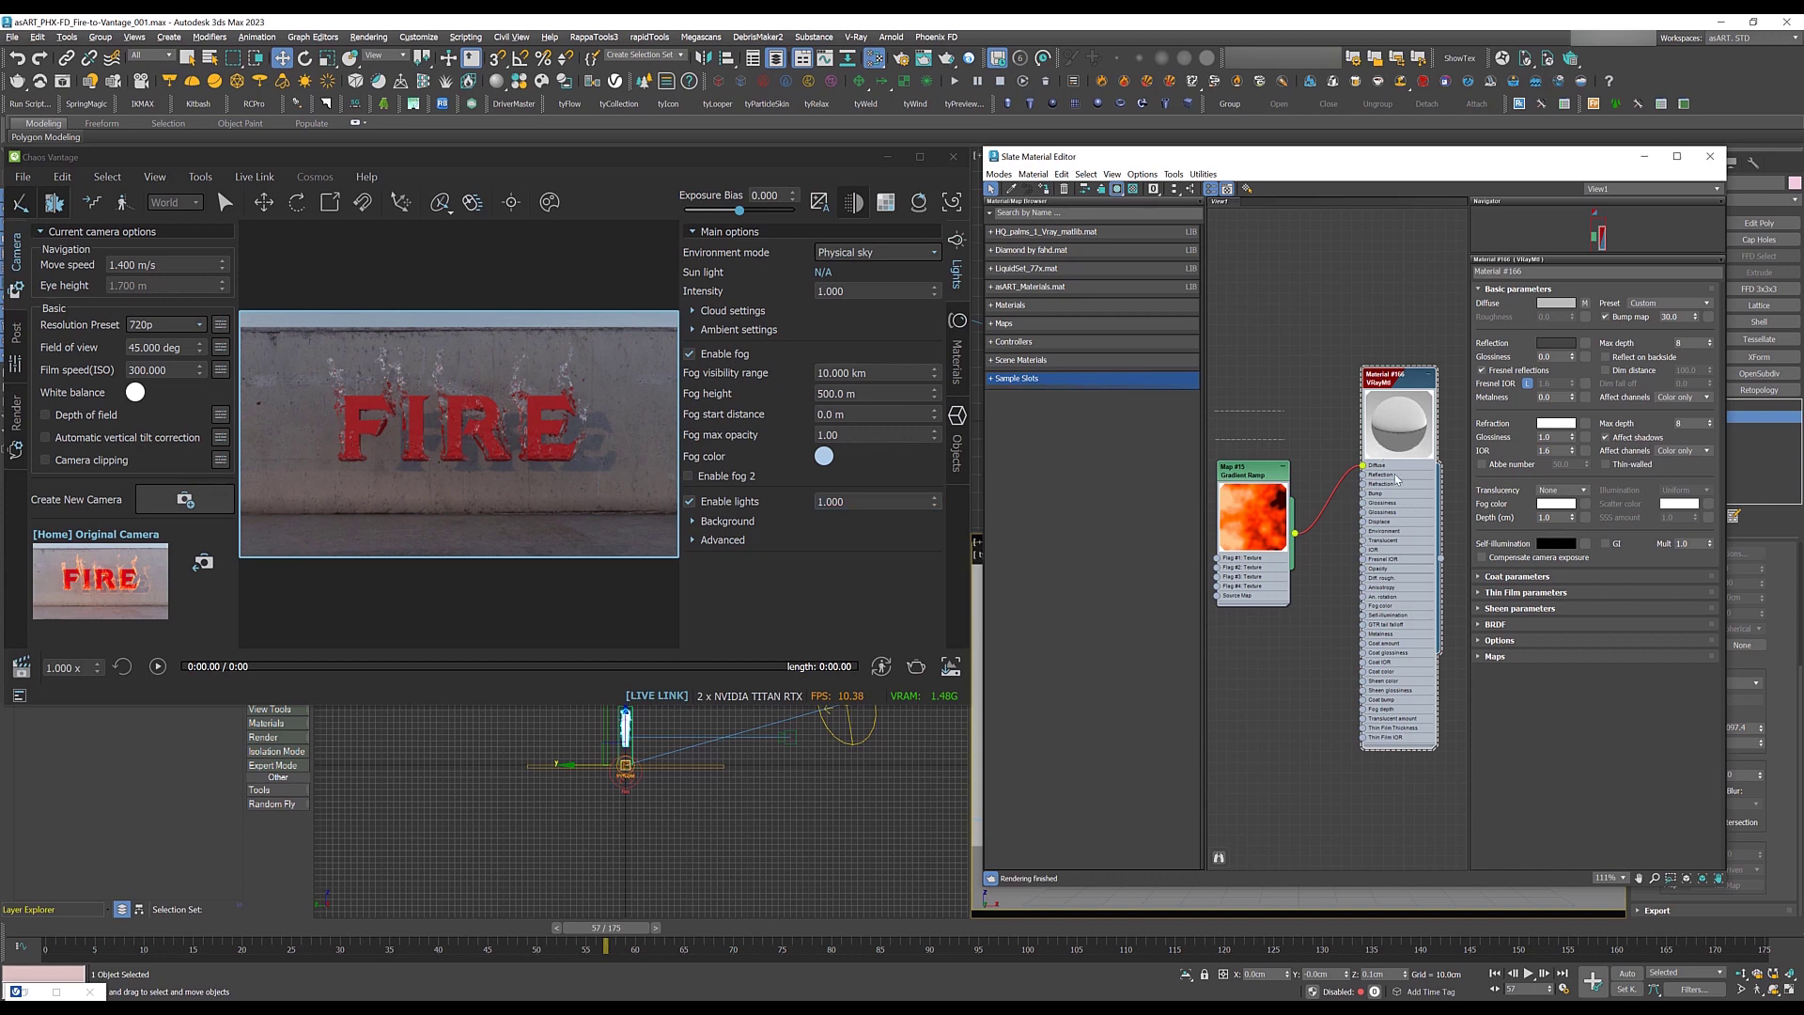
Step: Create a Color Correction map linked from the Gradient Ramp output
drag(1399, 390, 1419, 390)
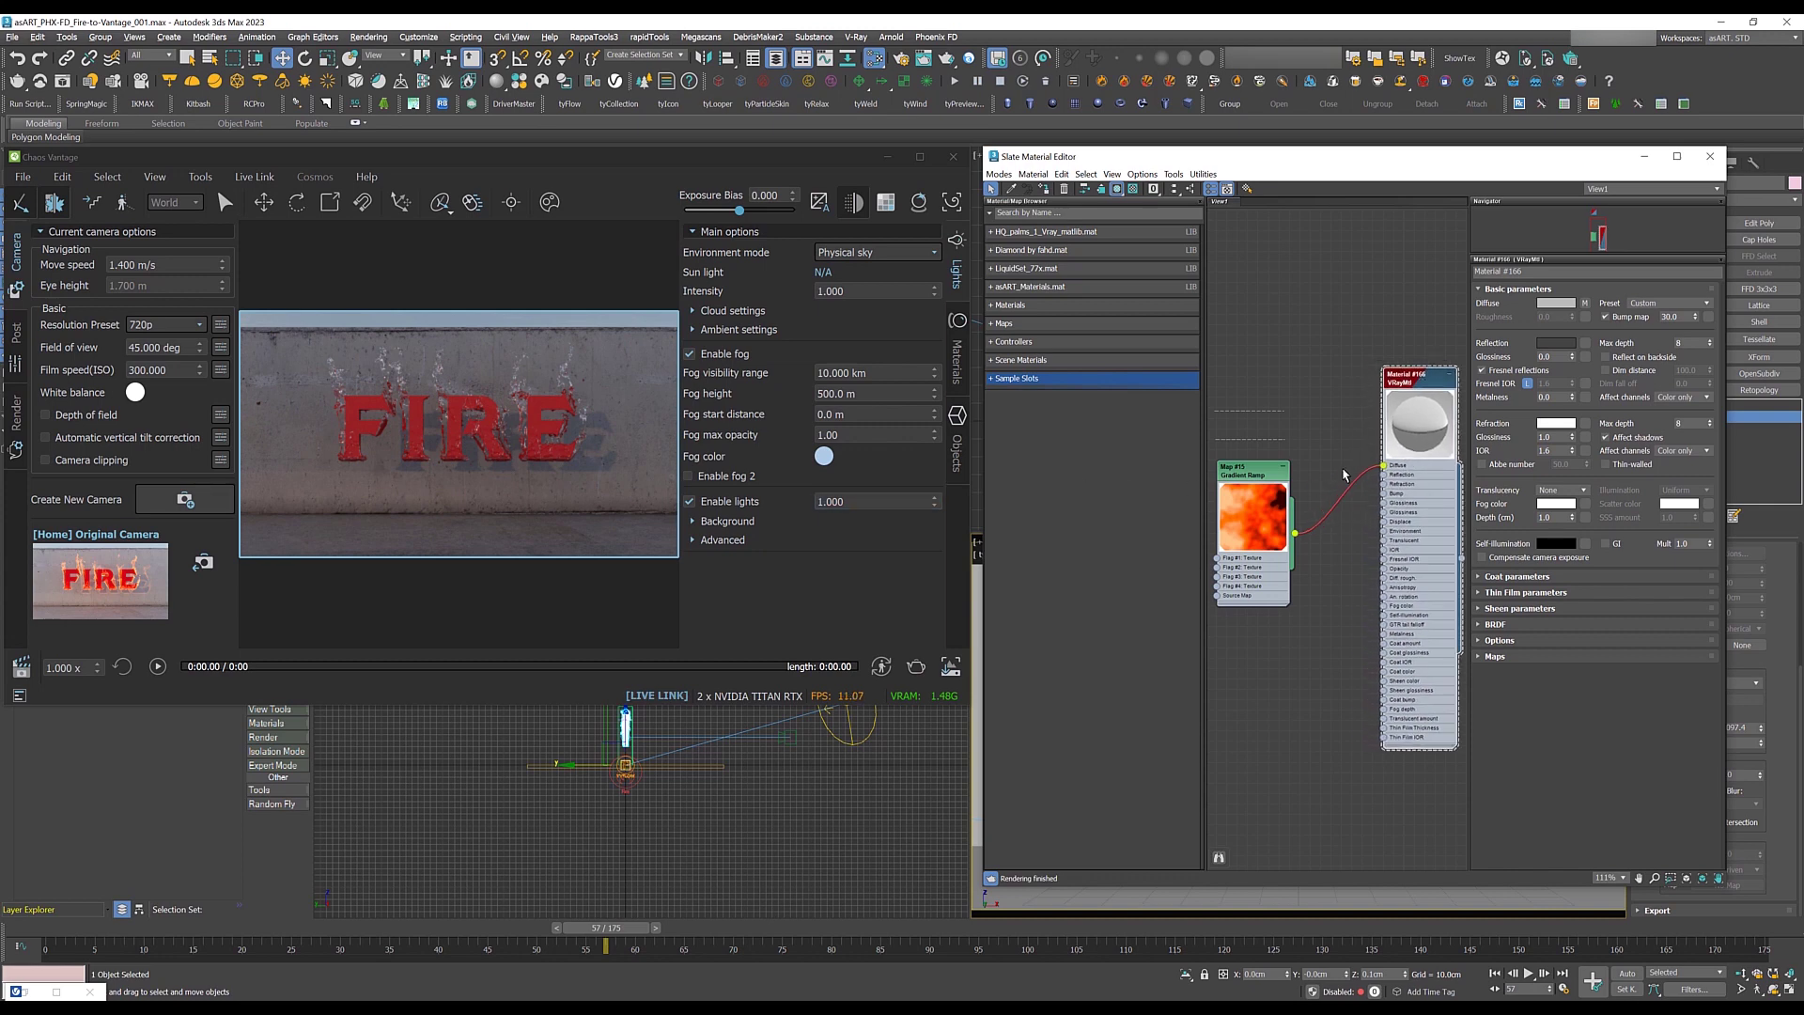
scroll(1344, 475, down, 2)
drag(1282, 485, 1303, 565)
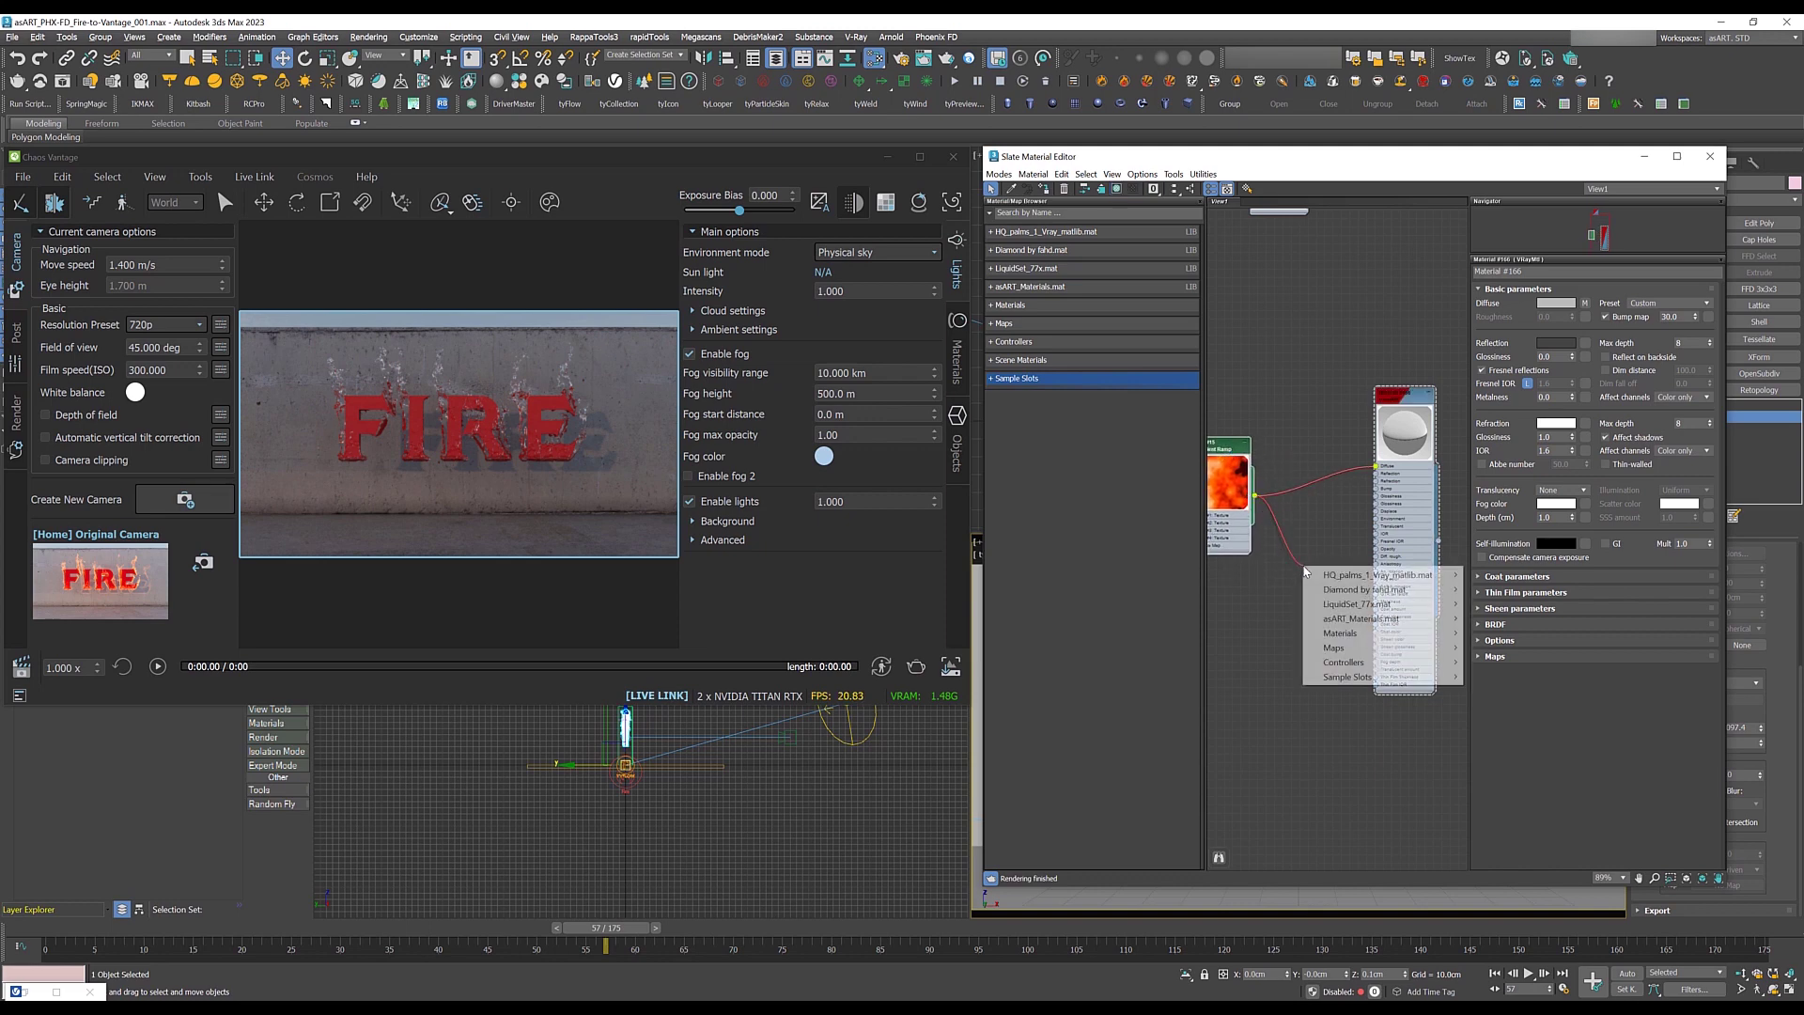
mouse_move(1363, 651)
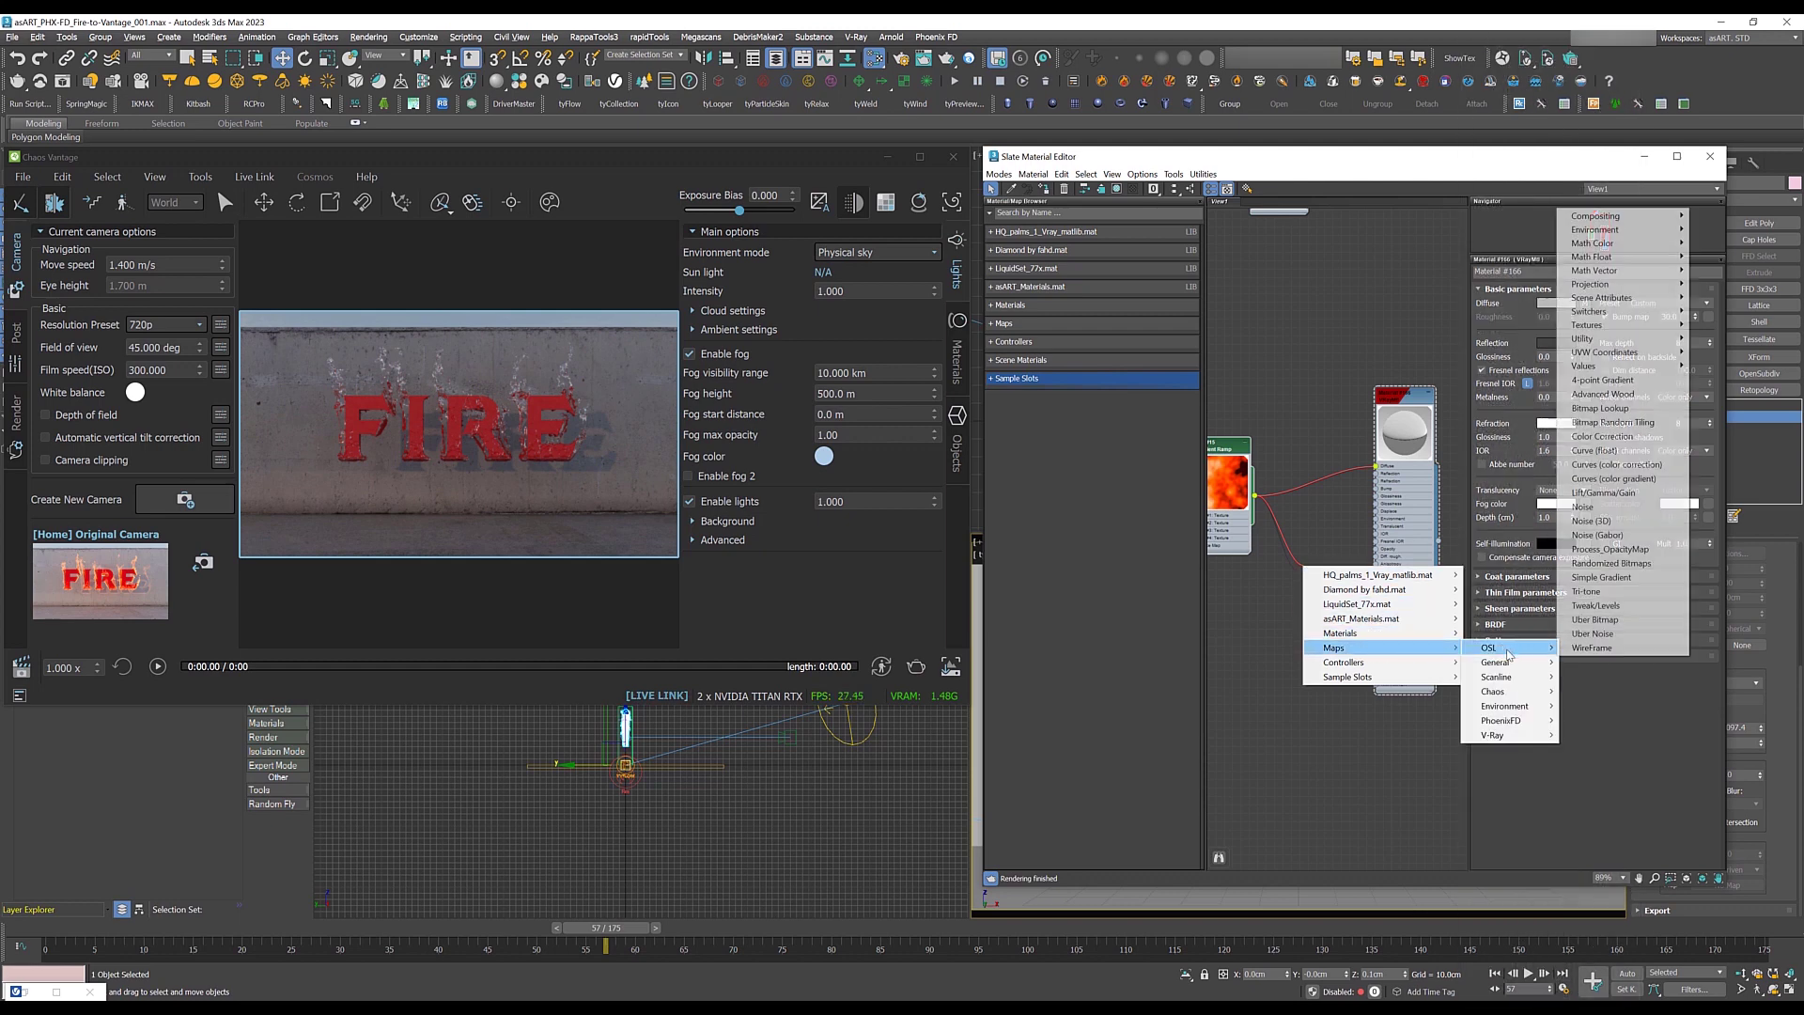
mouse_move(1503, 662)
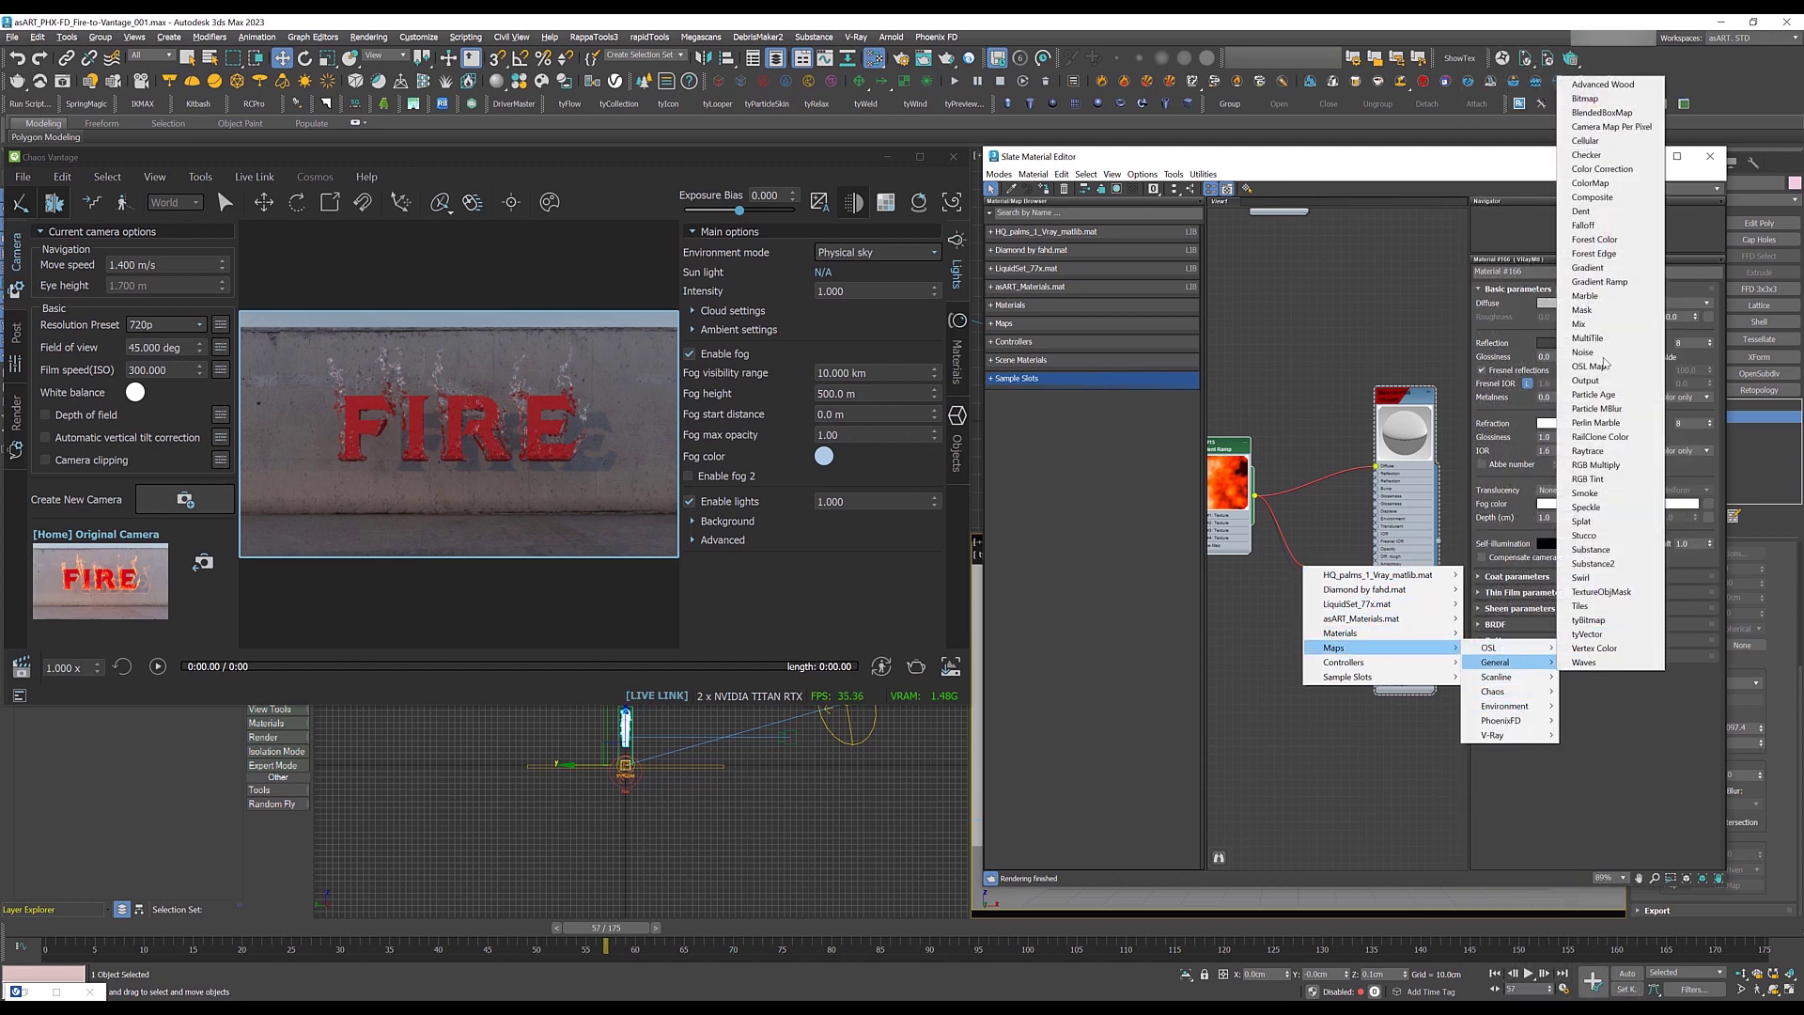
click(1602, 169)
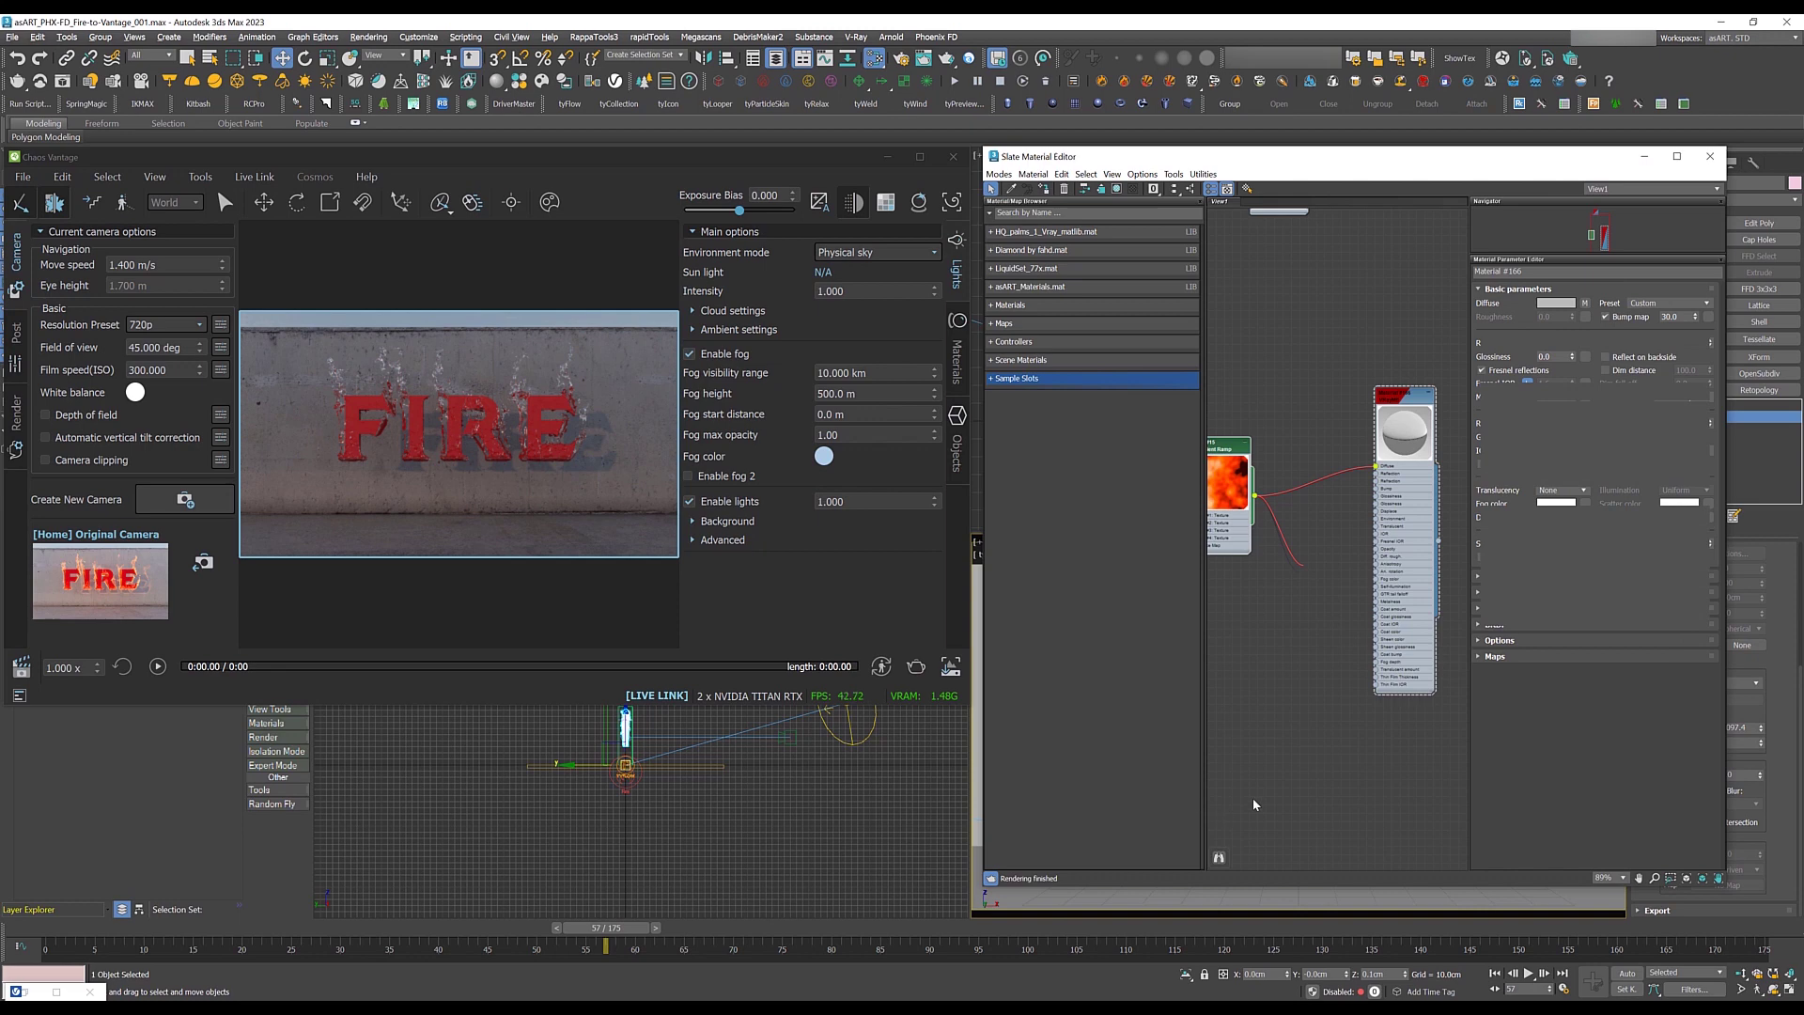
Step: Set the Color Correction to Monochrome with Brightness 90 and Contrast -9
click(1509, 365)
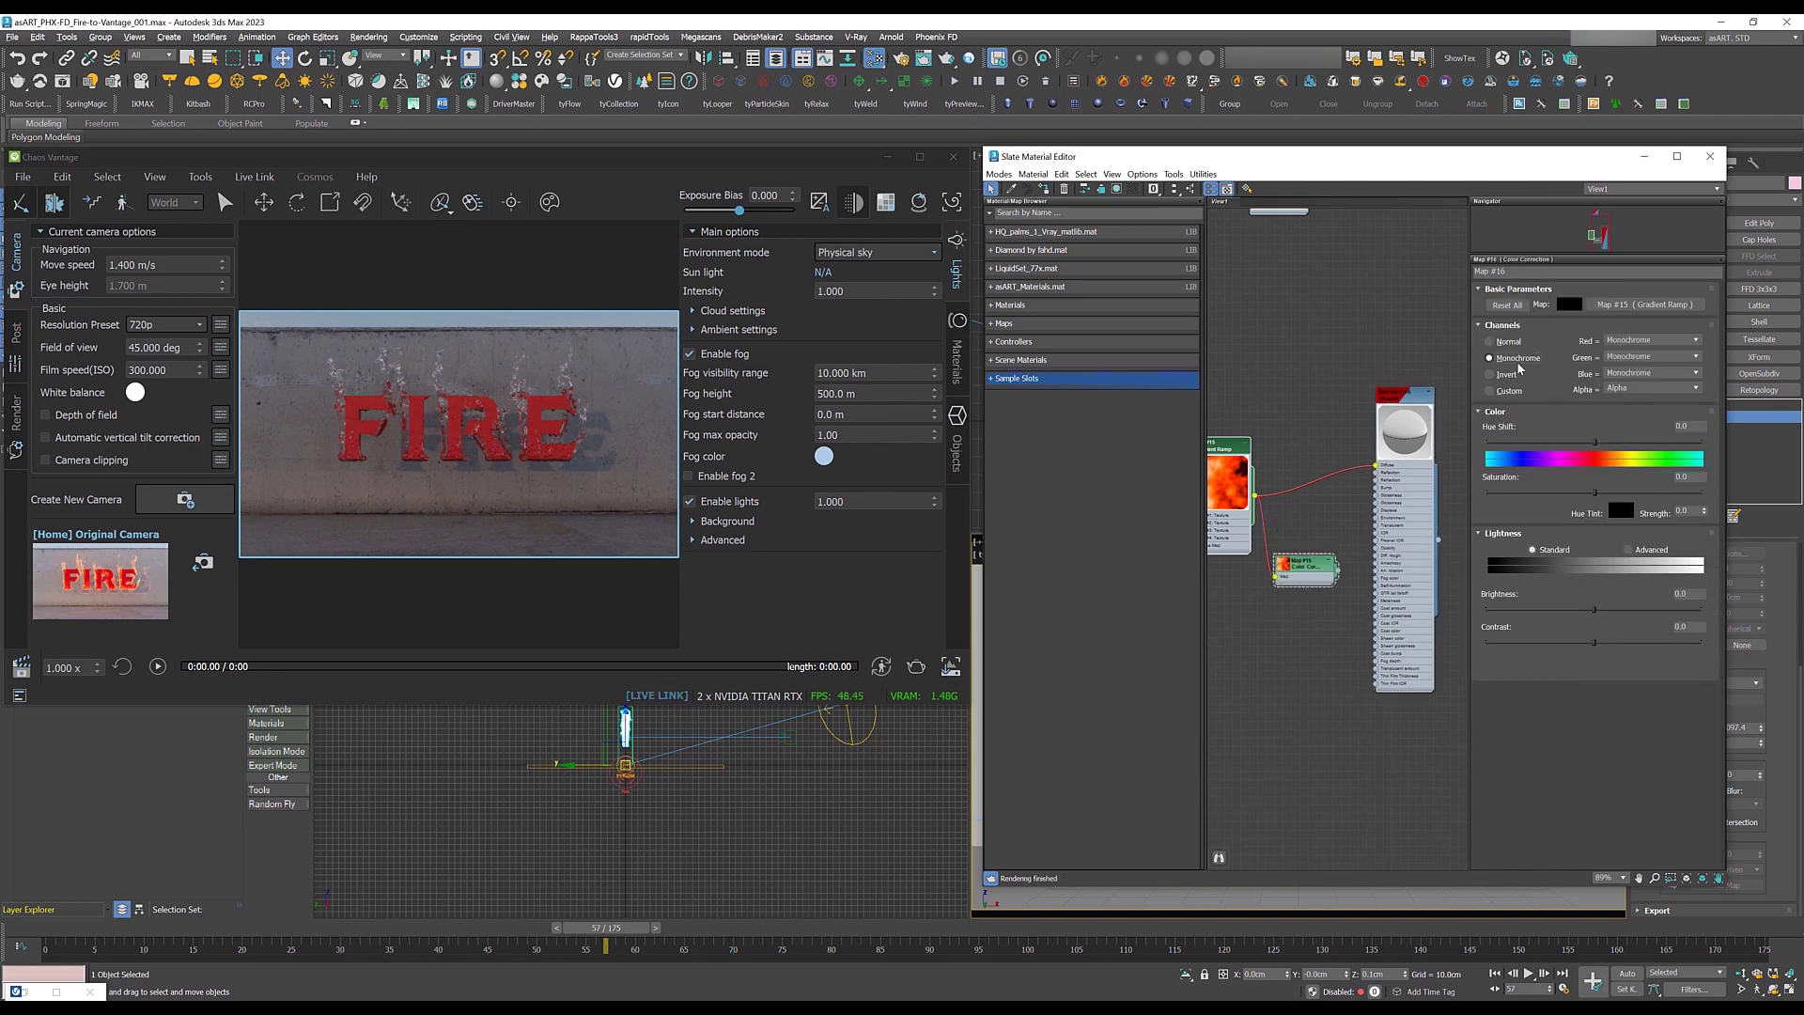
click(1687, 594)
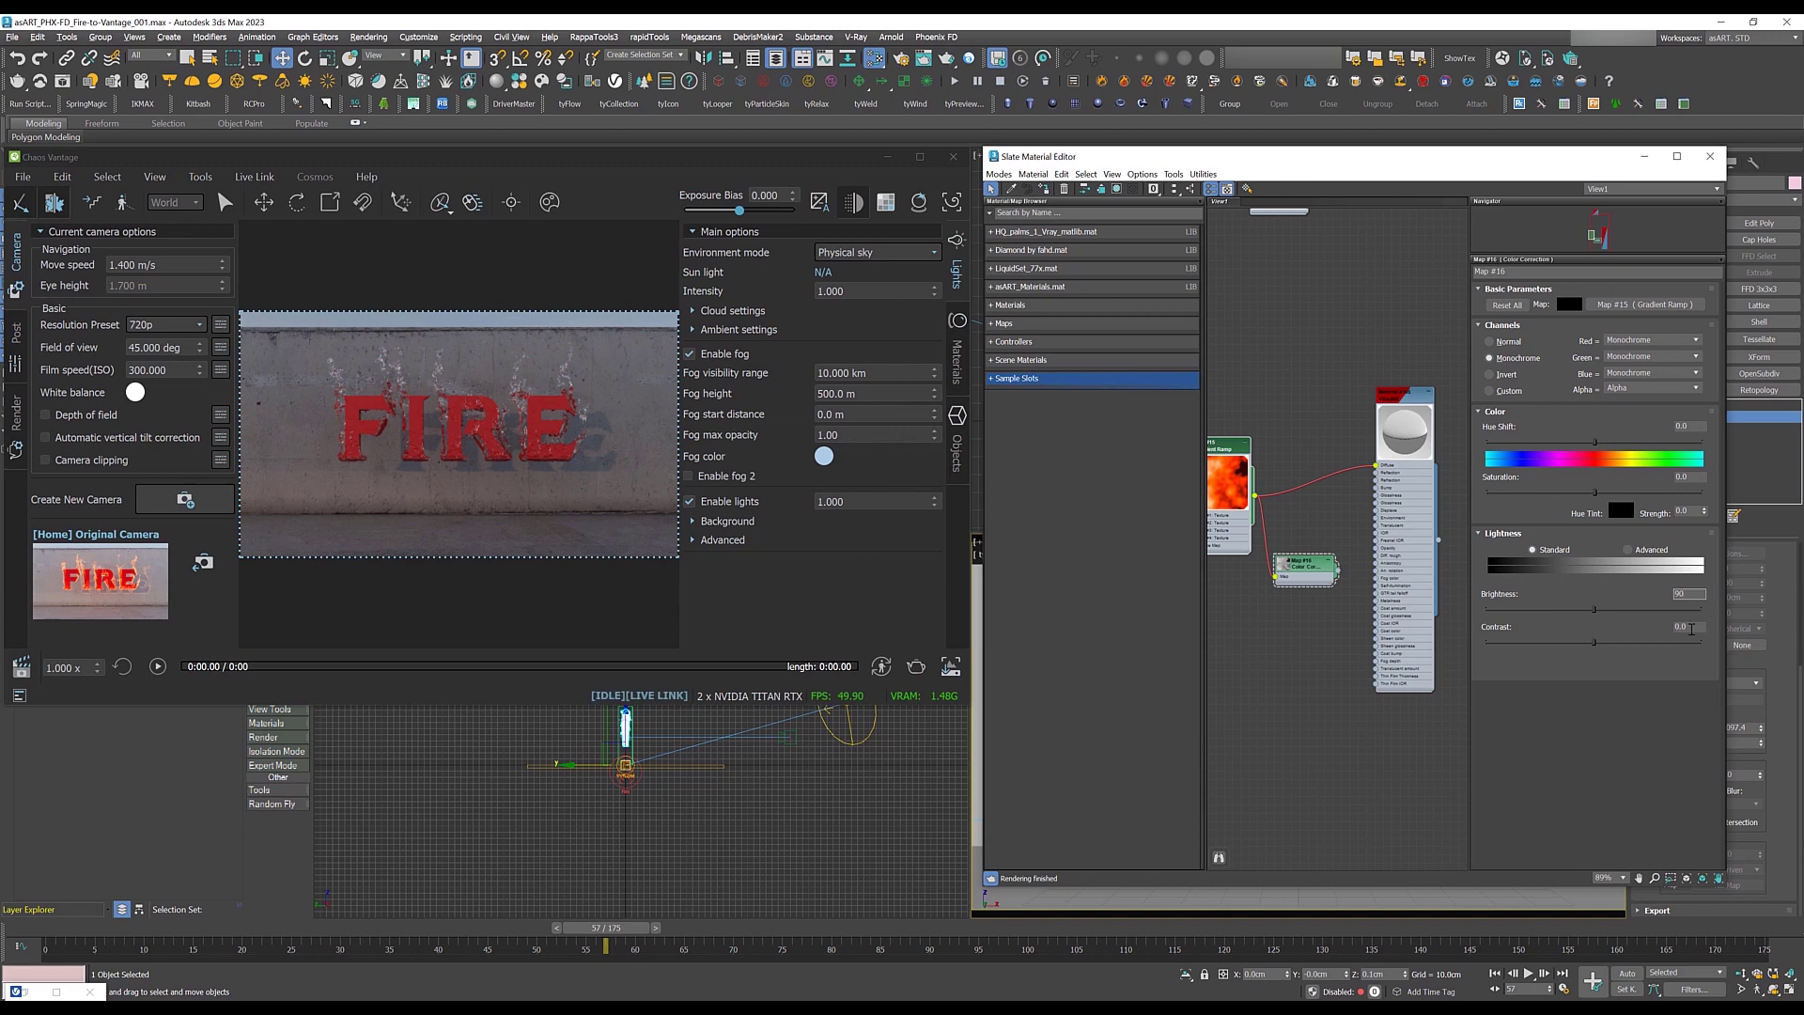
key(Tab)
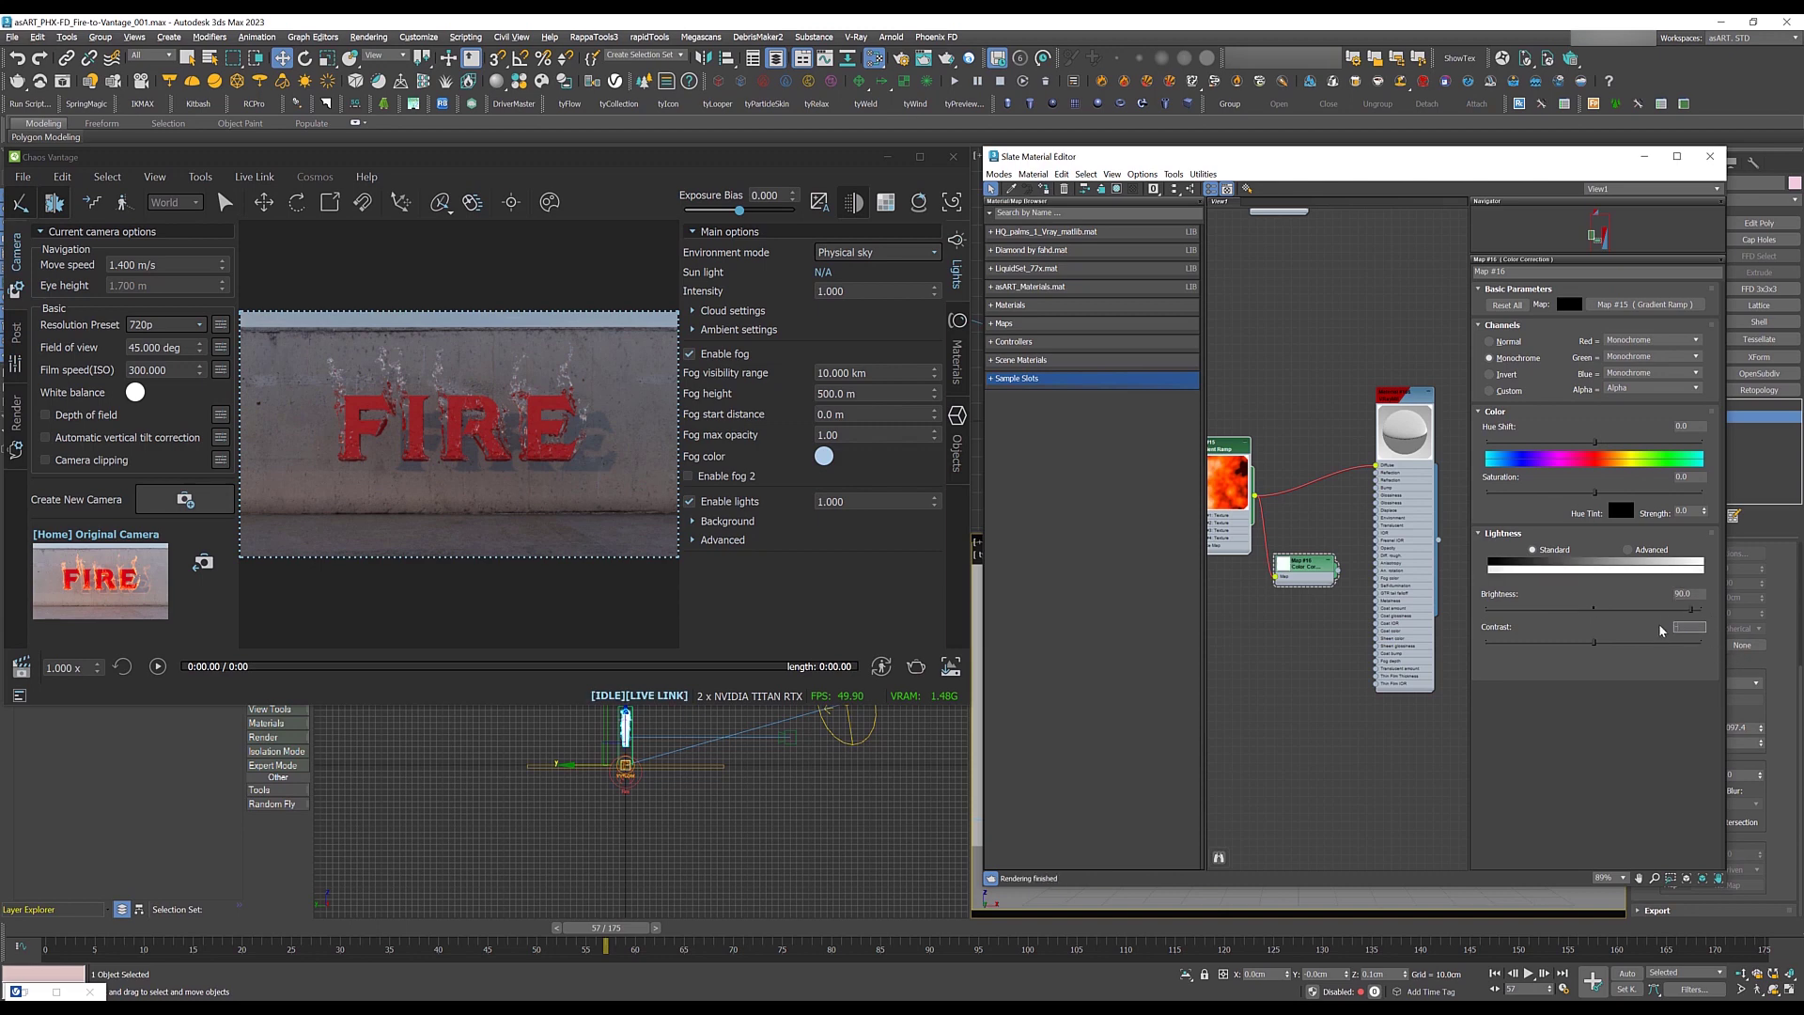
text(-9)
key(Return)
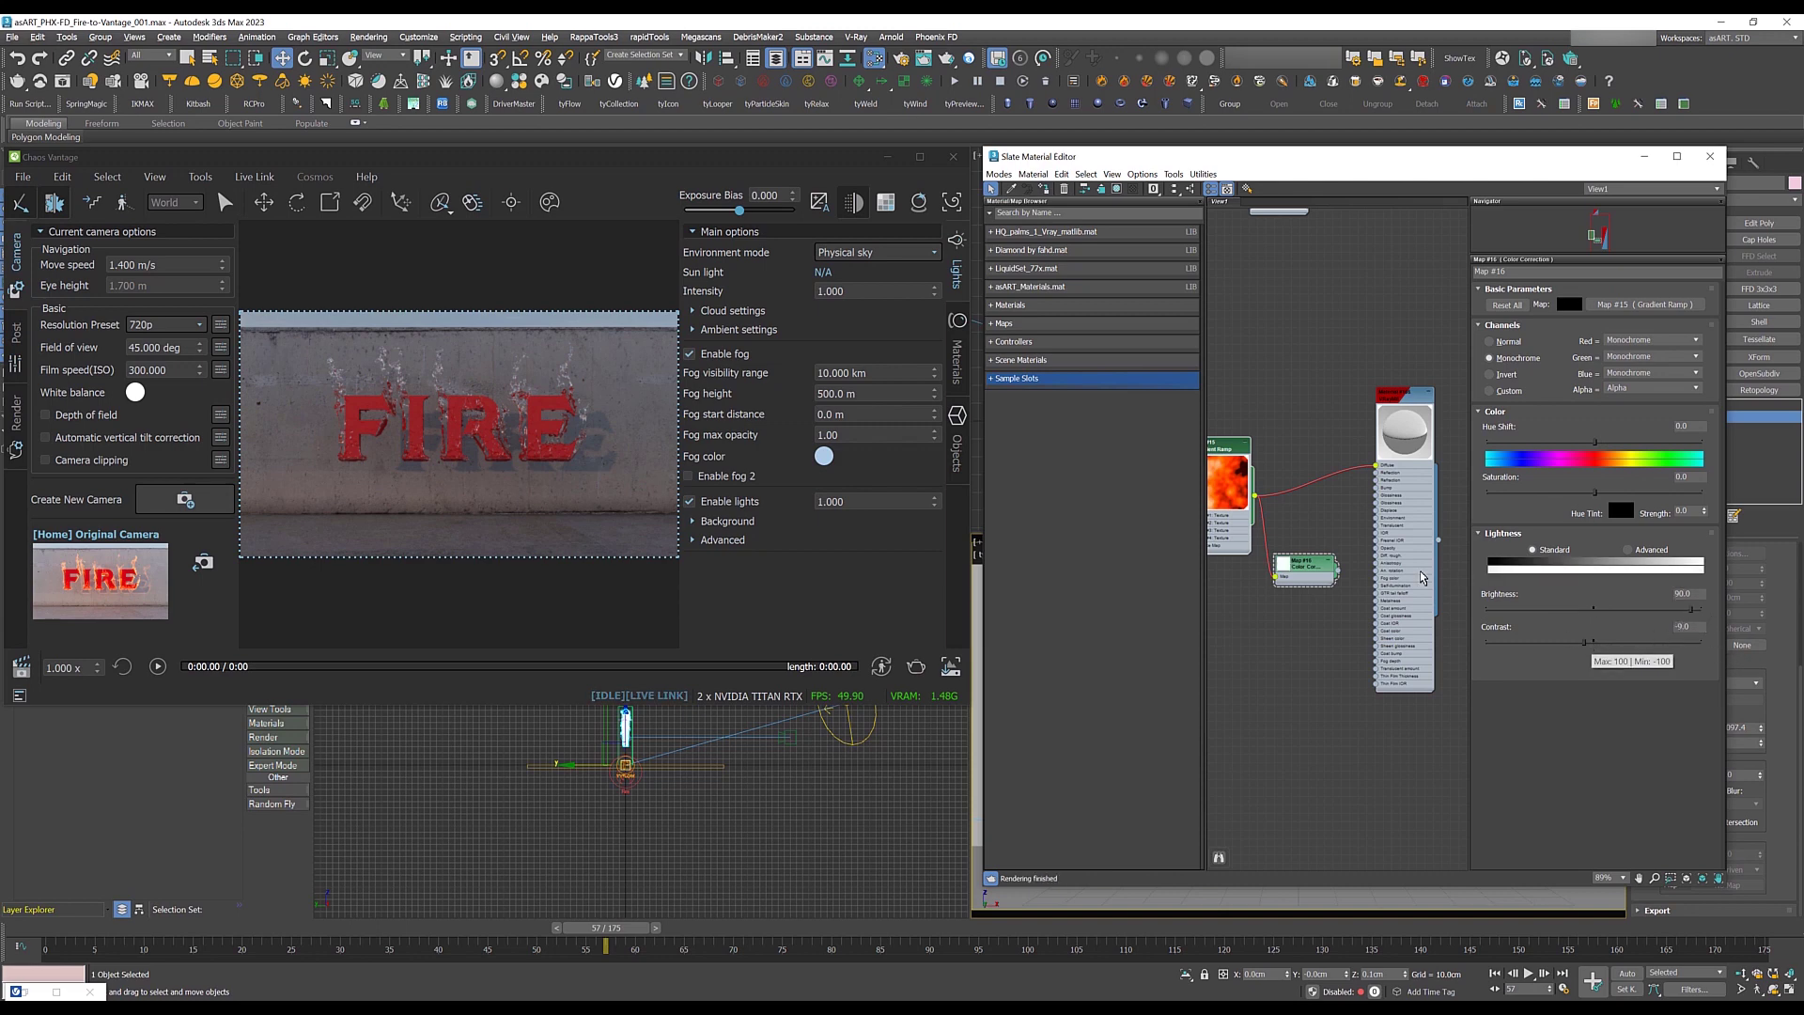
Step: Plug the Color Correction map into Material #166's Refraction input and move the node higher
drag(1339, 570, 1378, 508)
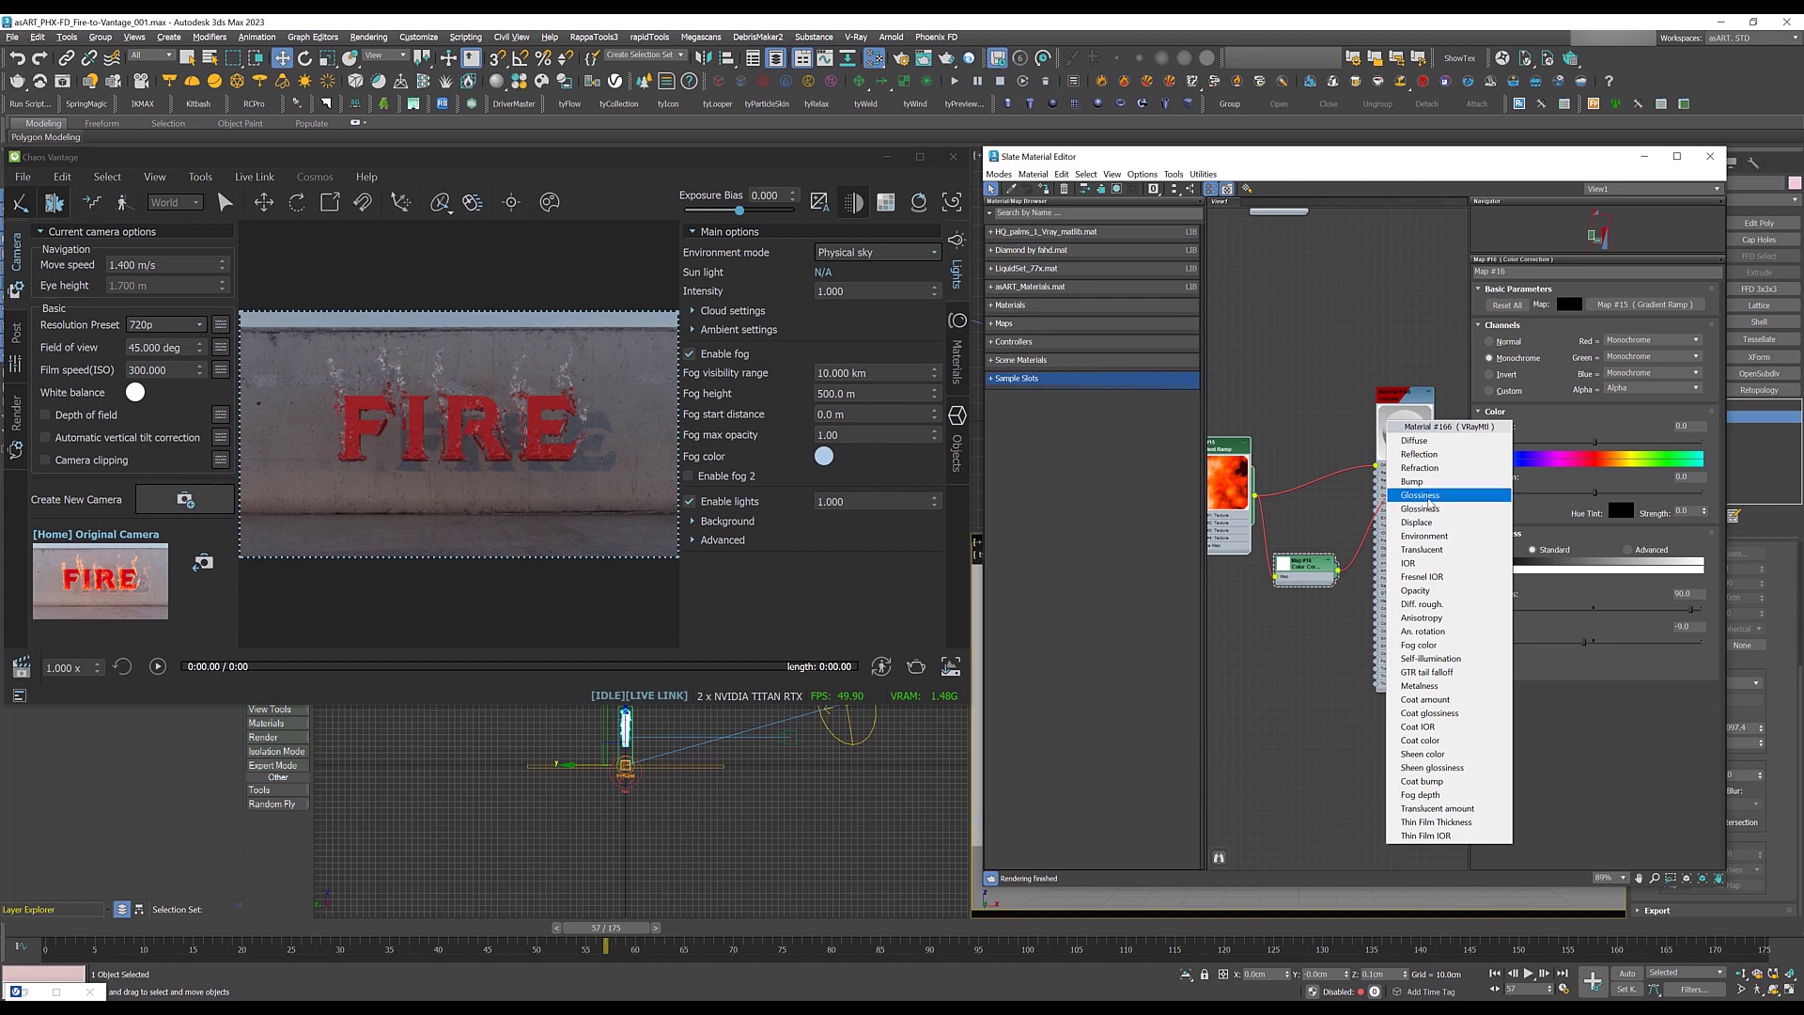
click(1427, 468)
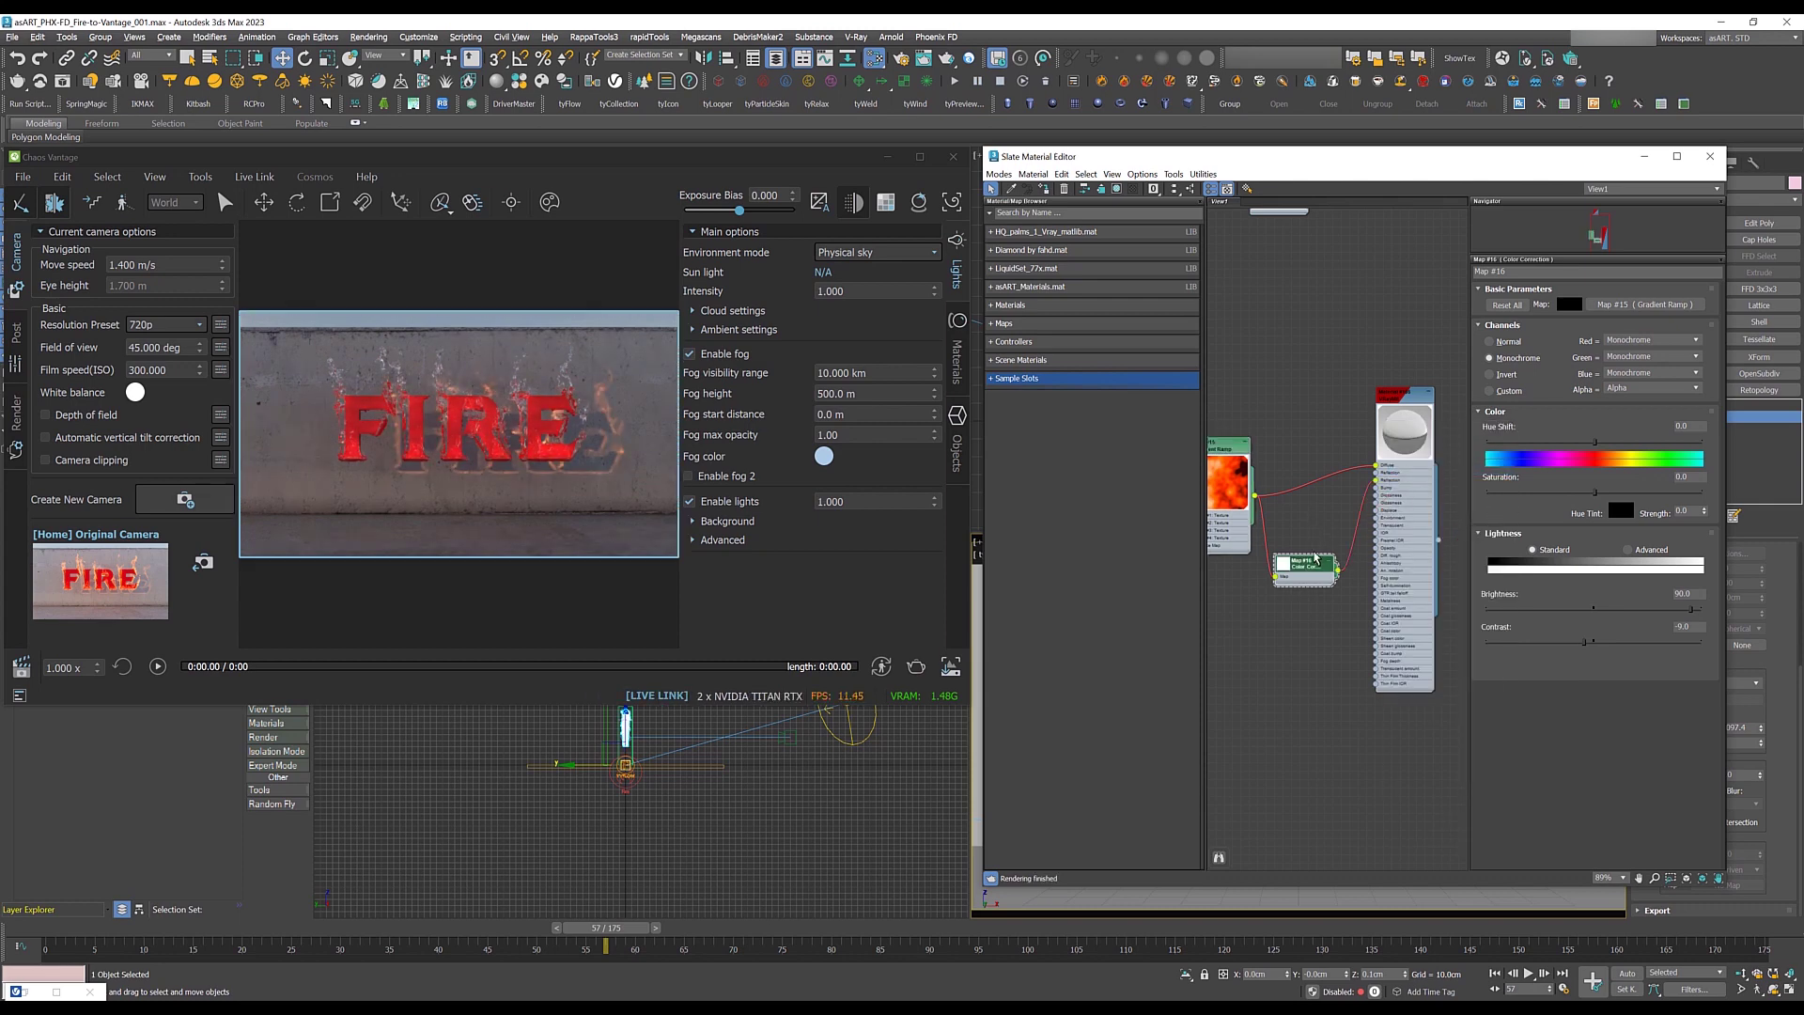
drag(1316, 568, 1316, 443)
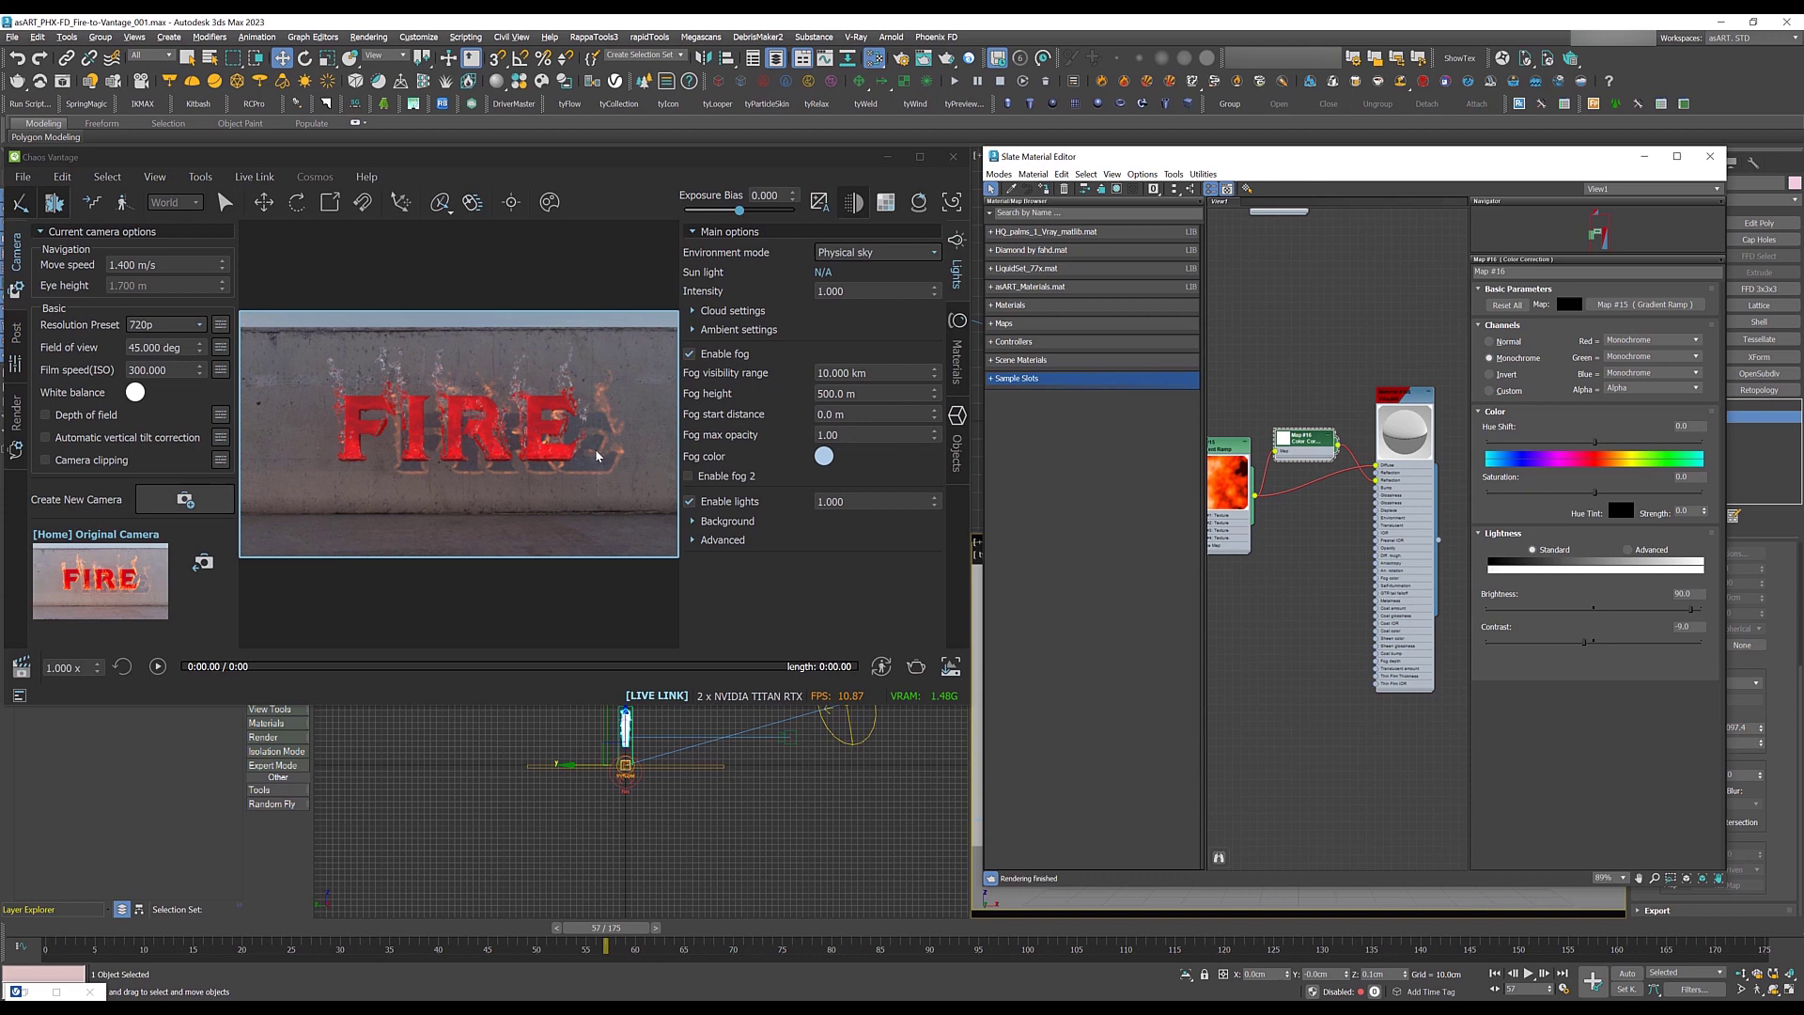
Step: Lower the light over the FIRE text to about 100.3 cm on Z
click(852, 740)
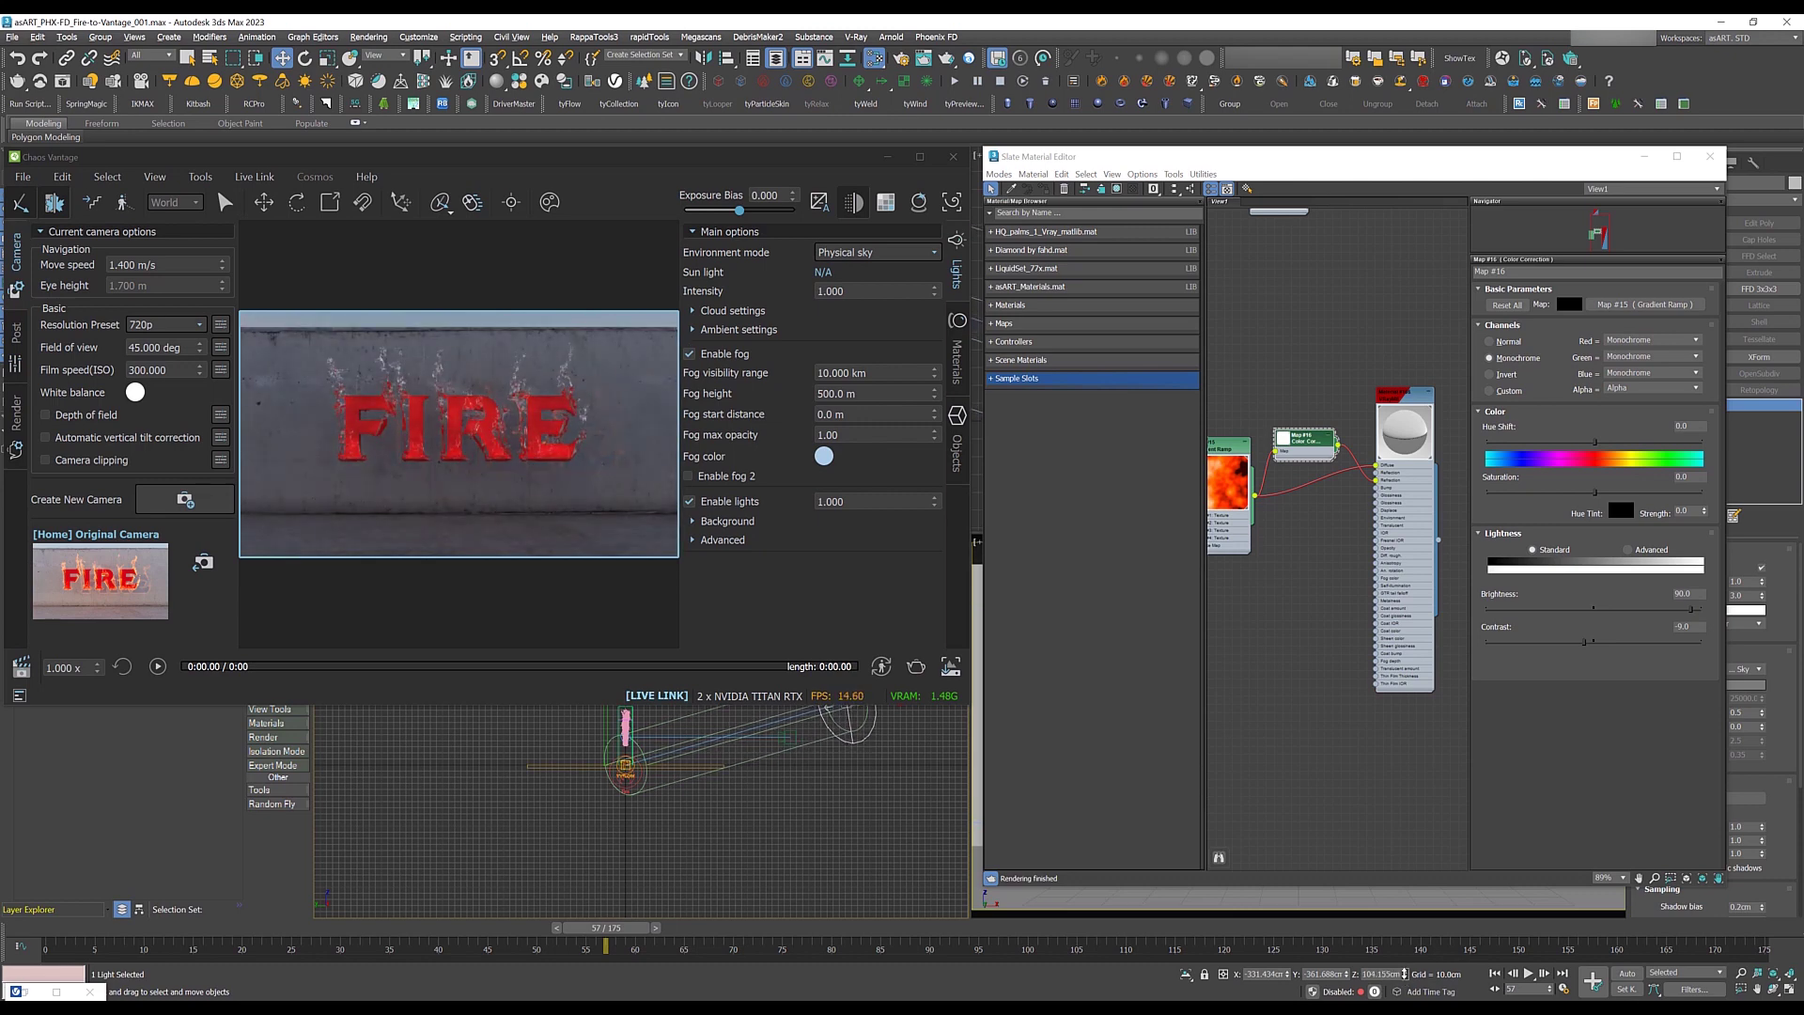
drag(1404, 973, 1344, 898)
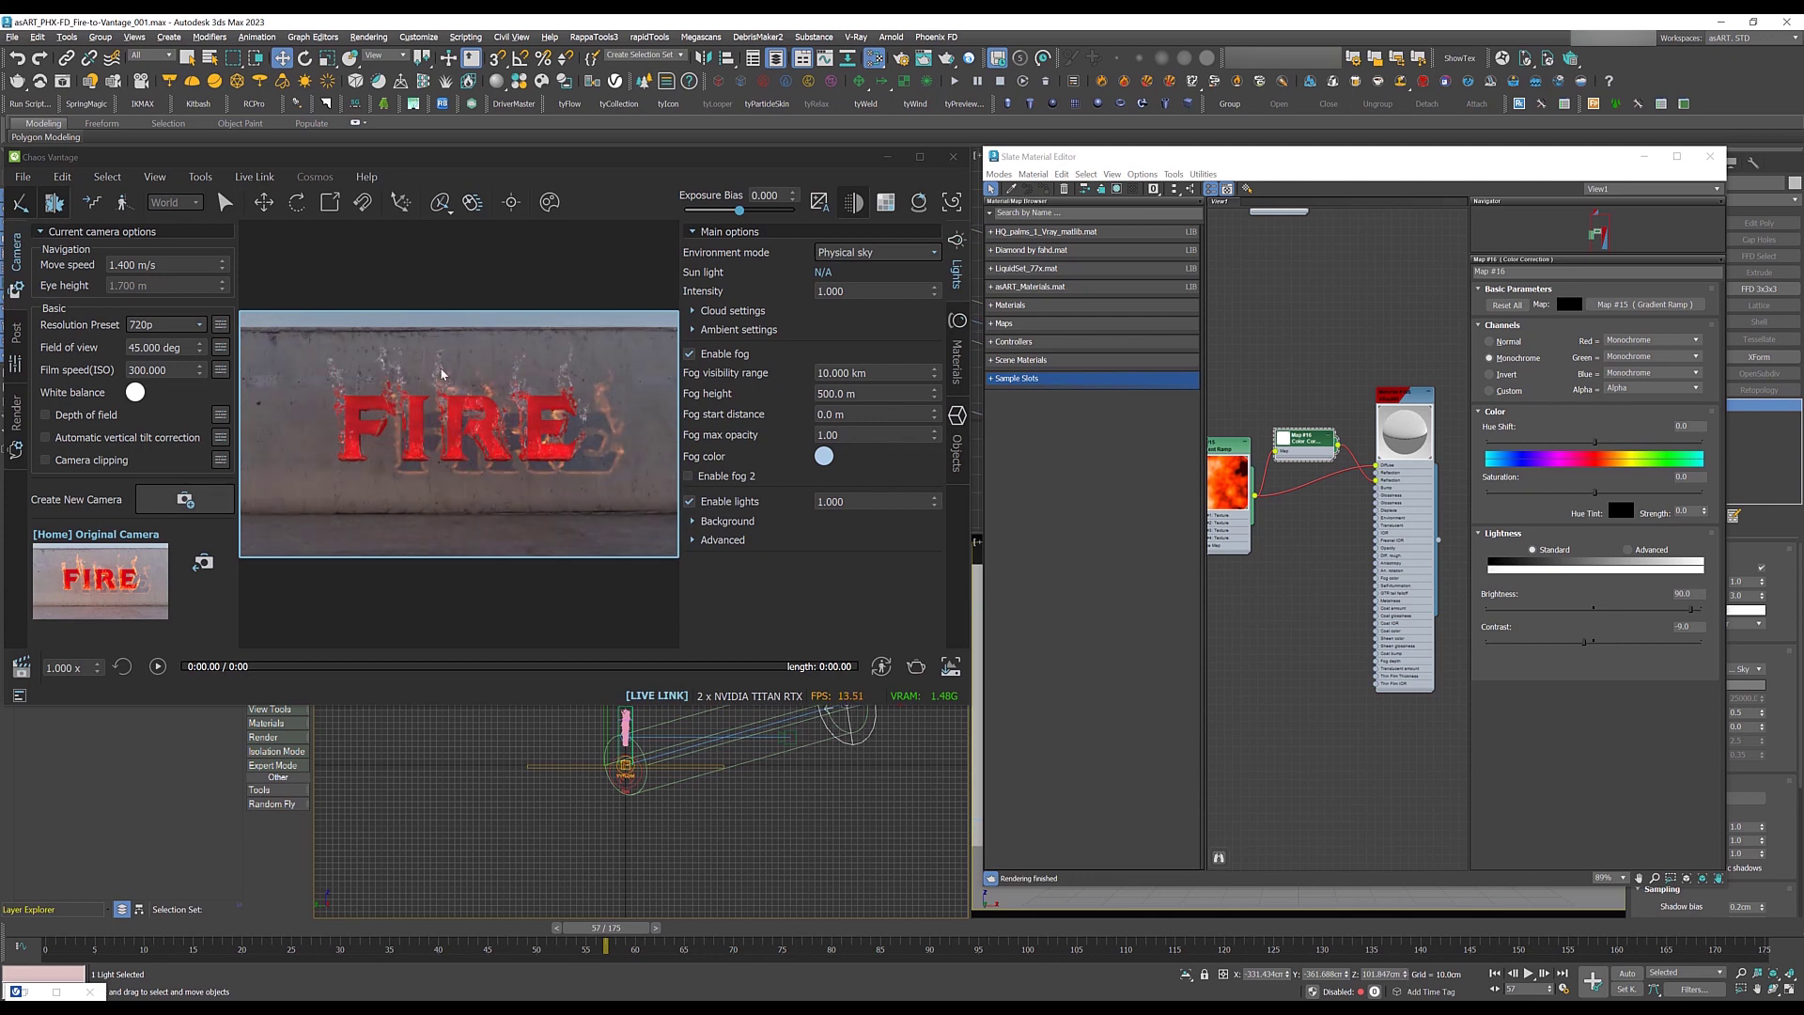
Step: Feed the Gradient Ramp into the VRayMtl's Self-illumination slot
drag(1225, 453, 1222, 495)
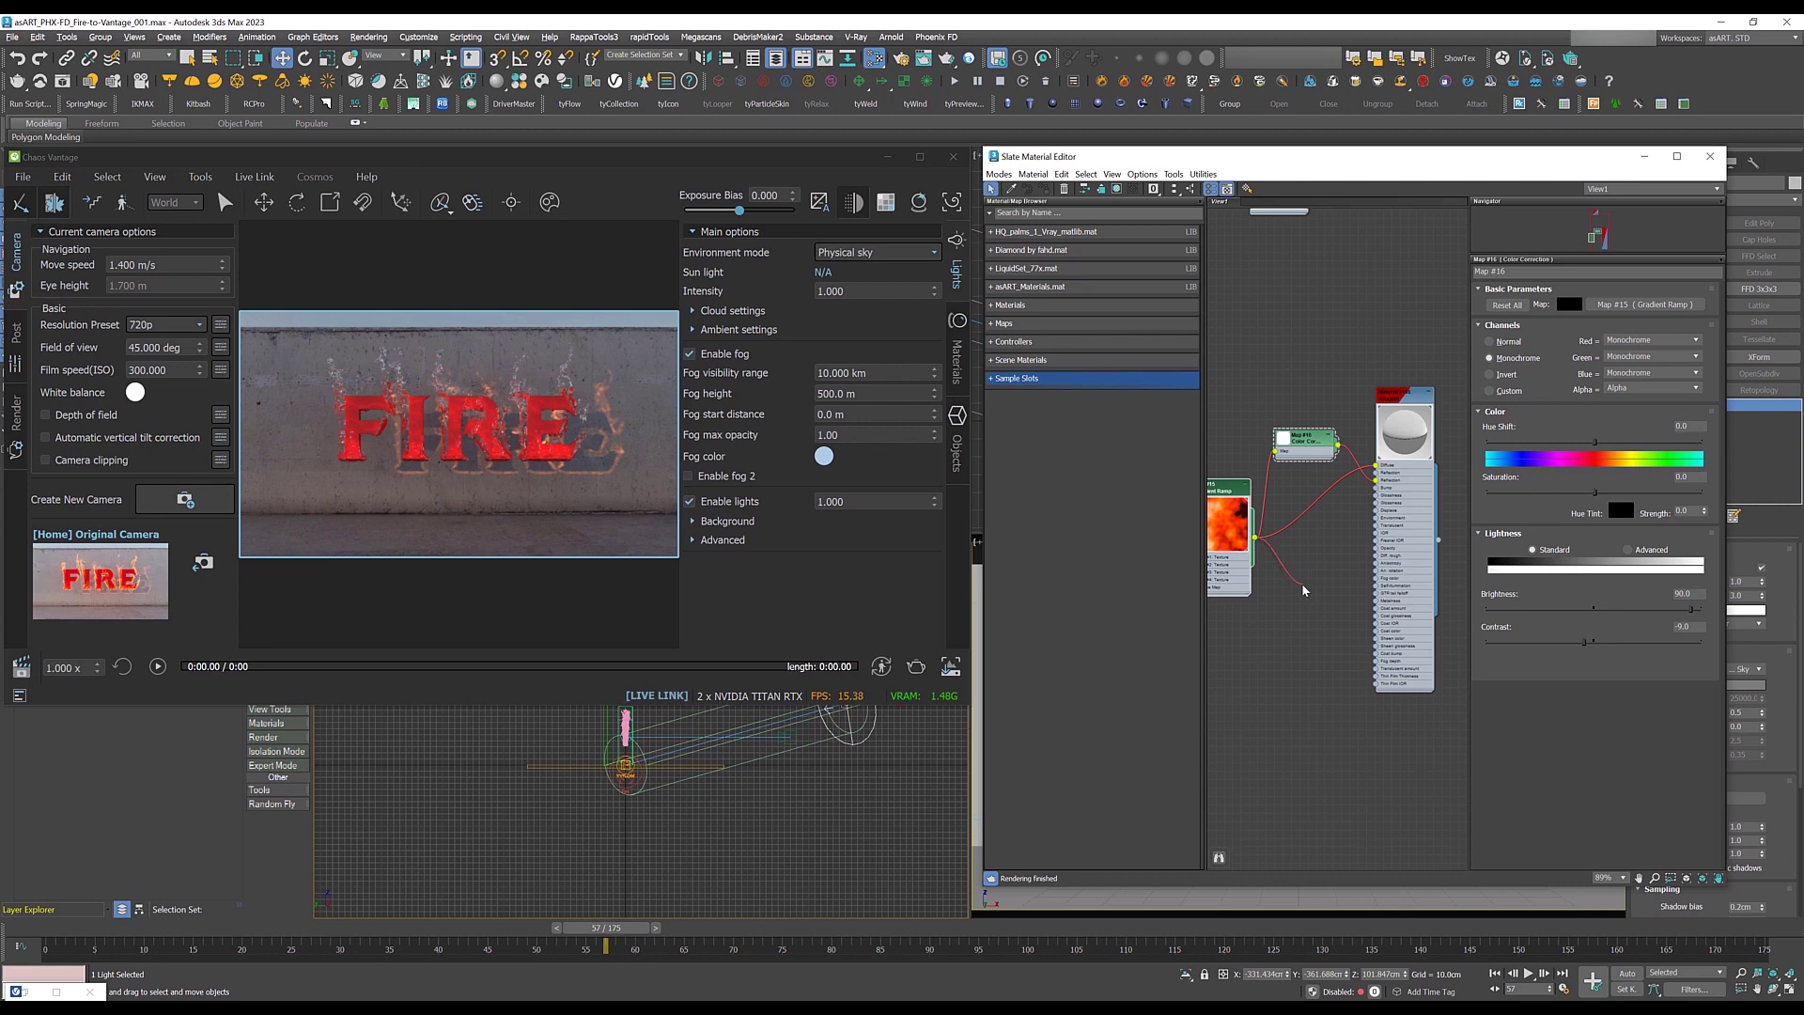
drag(1304, 590, 1391, 603)
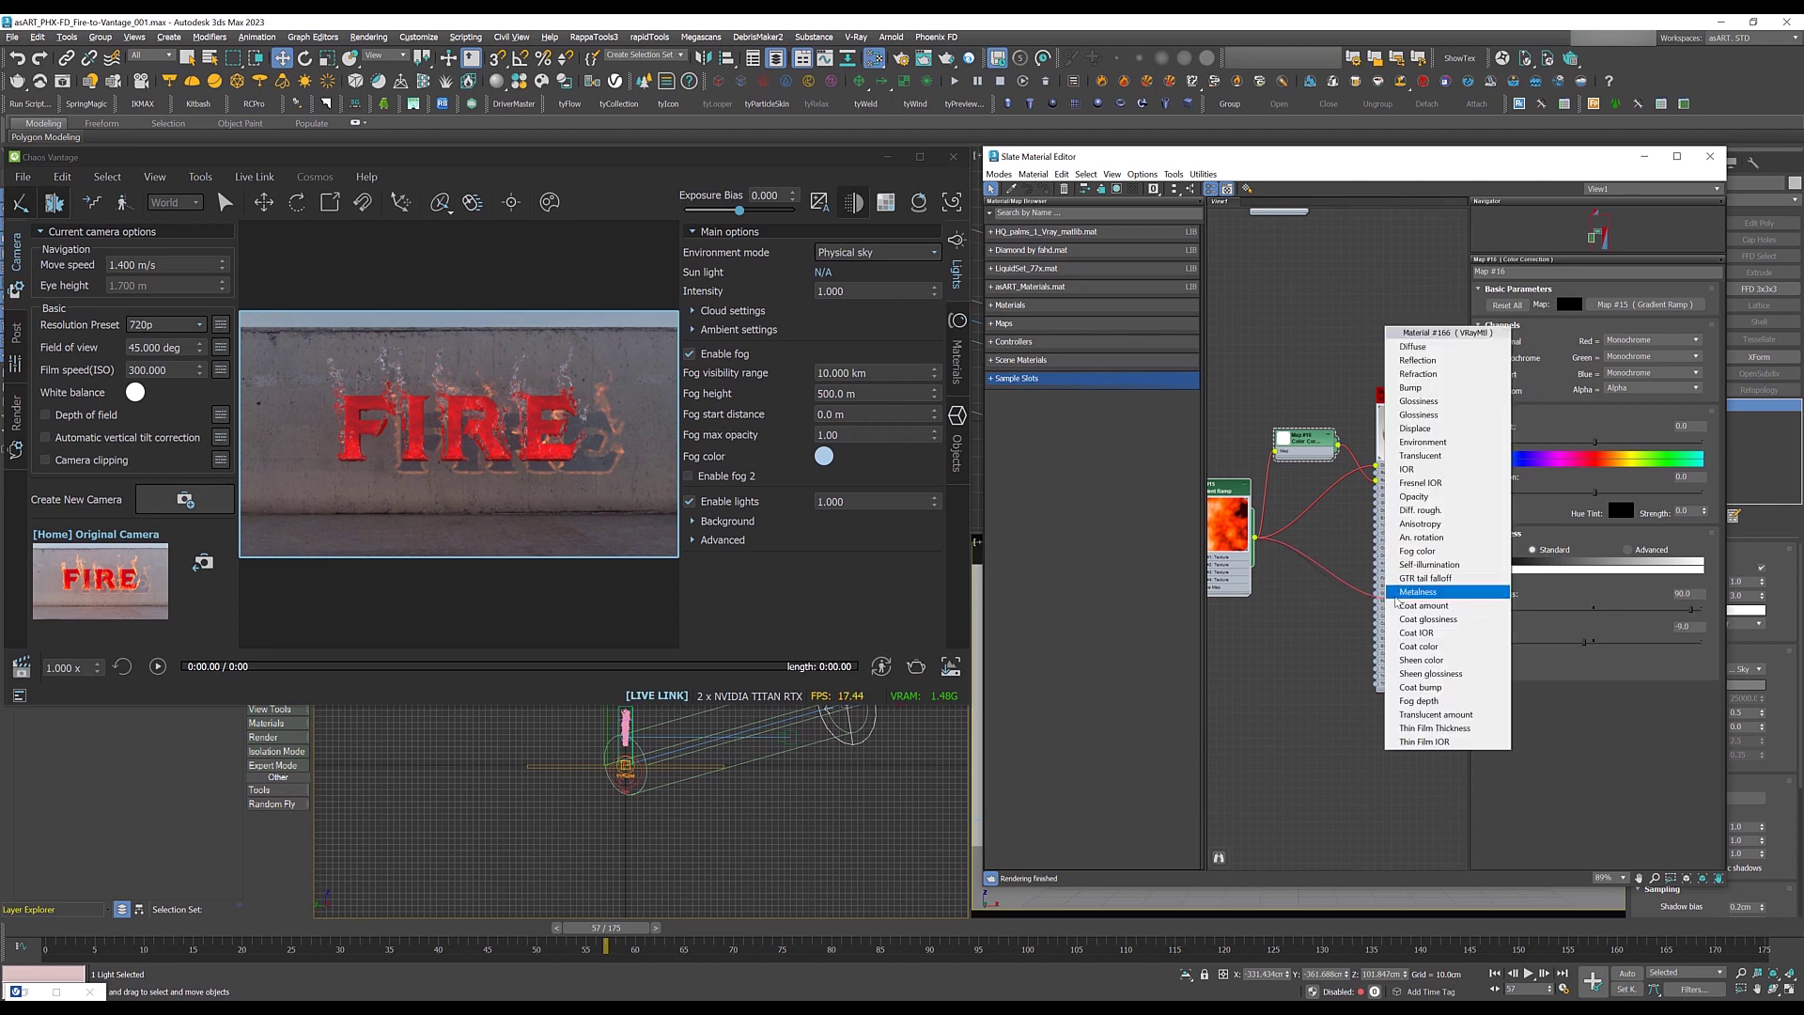
click(1432, 565)
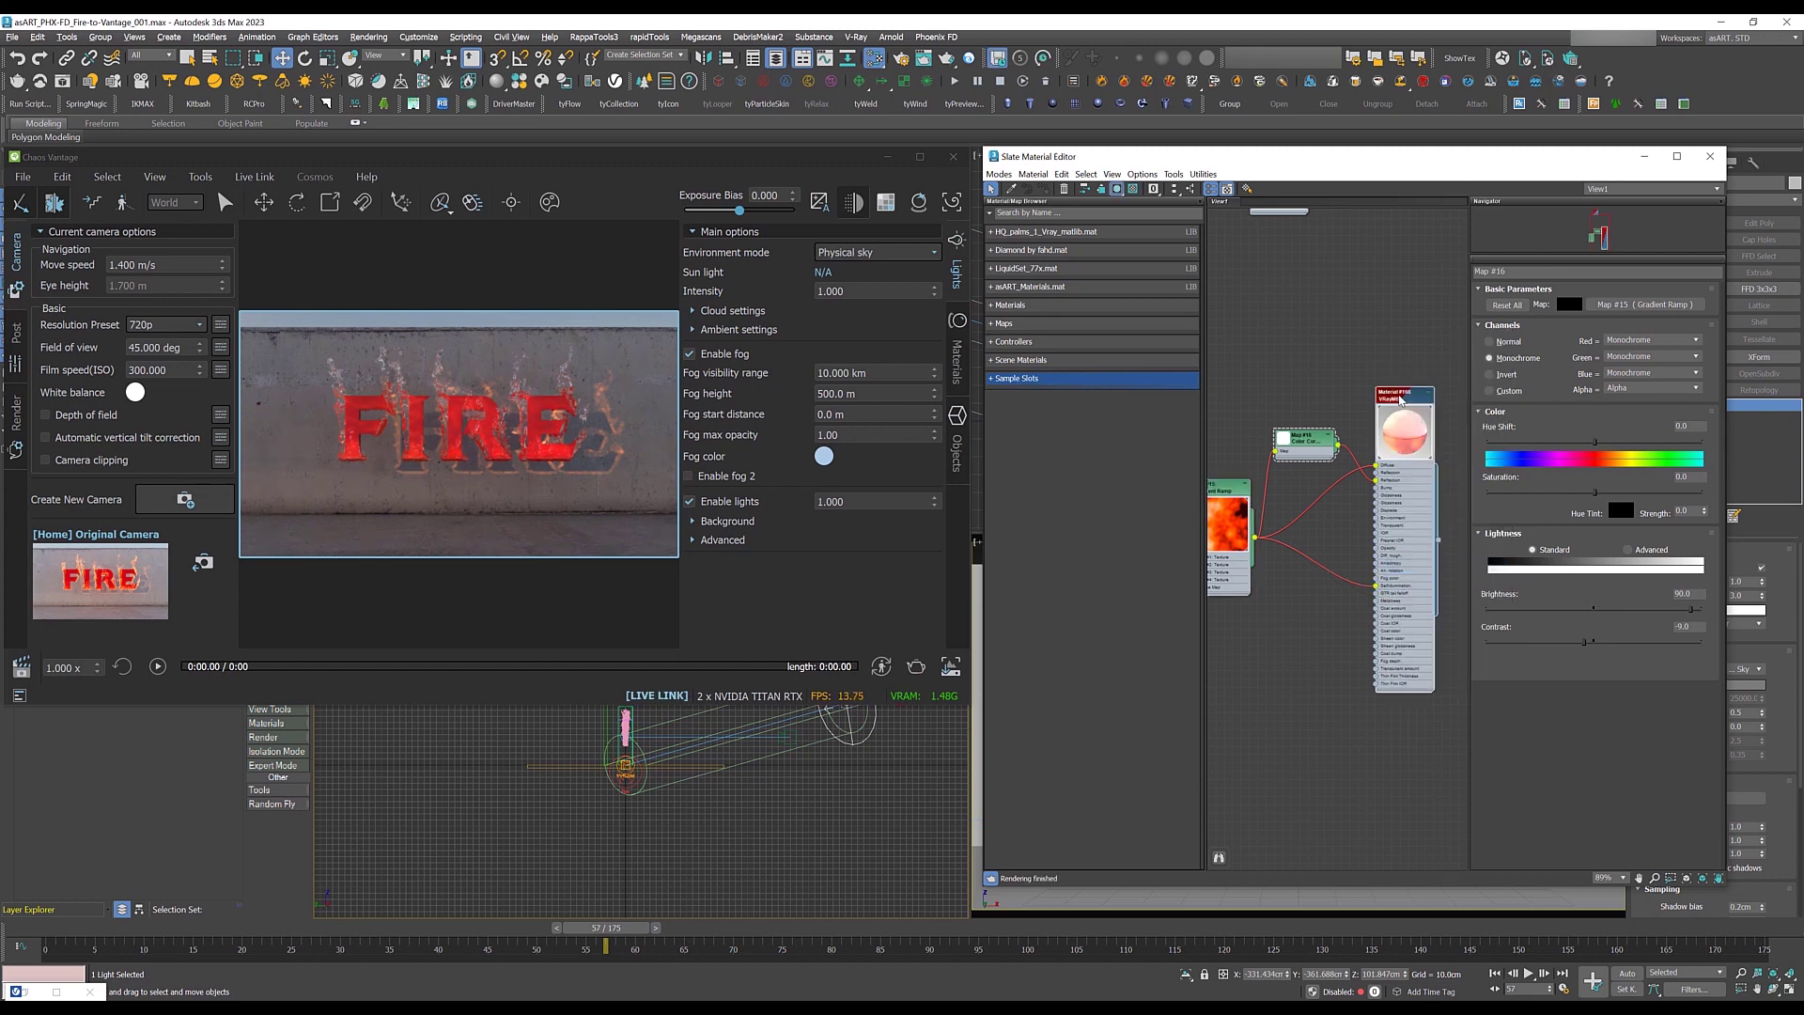
Step: Enable GI for self-illumination and set its multiplier to 40
double_click(1400, 400)
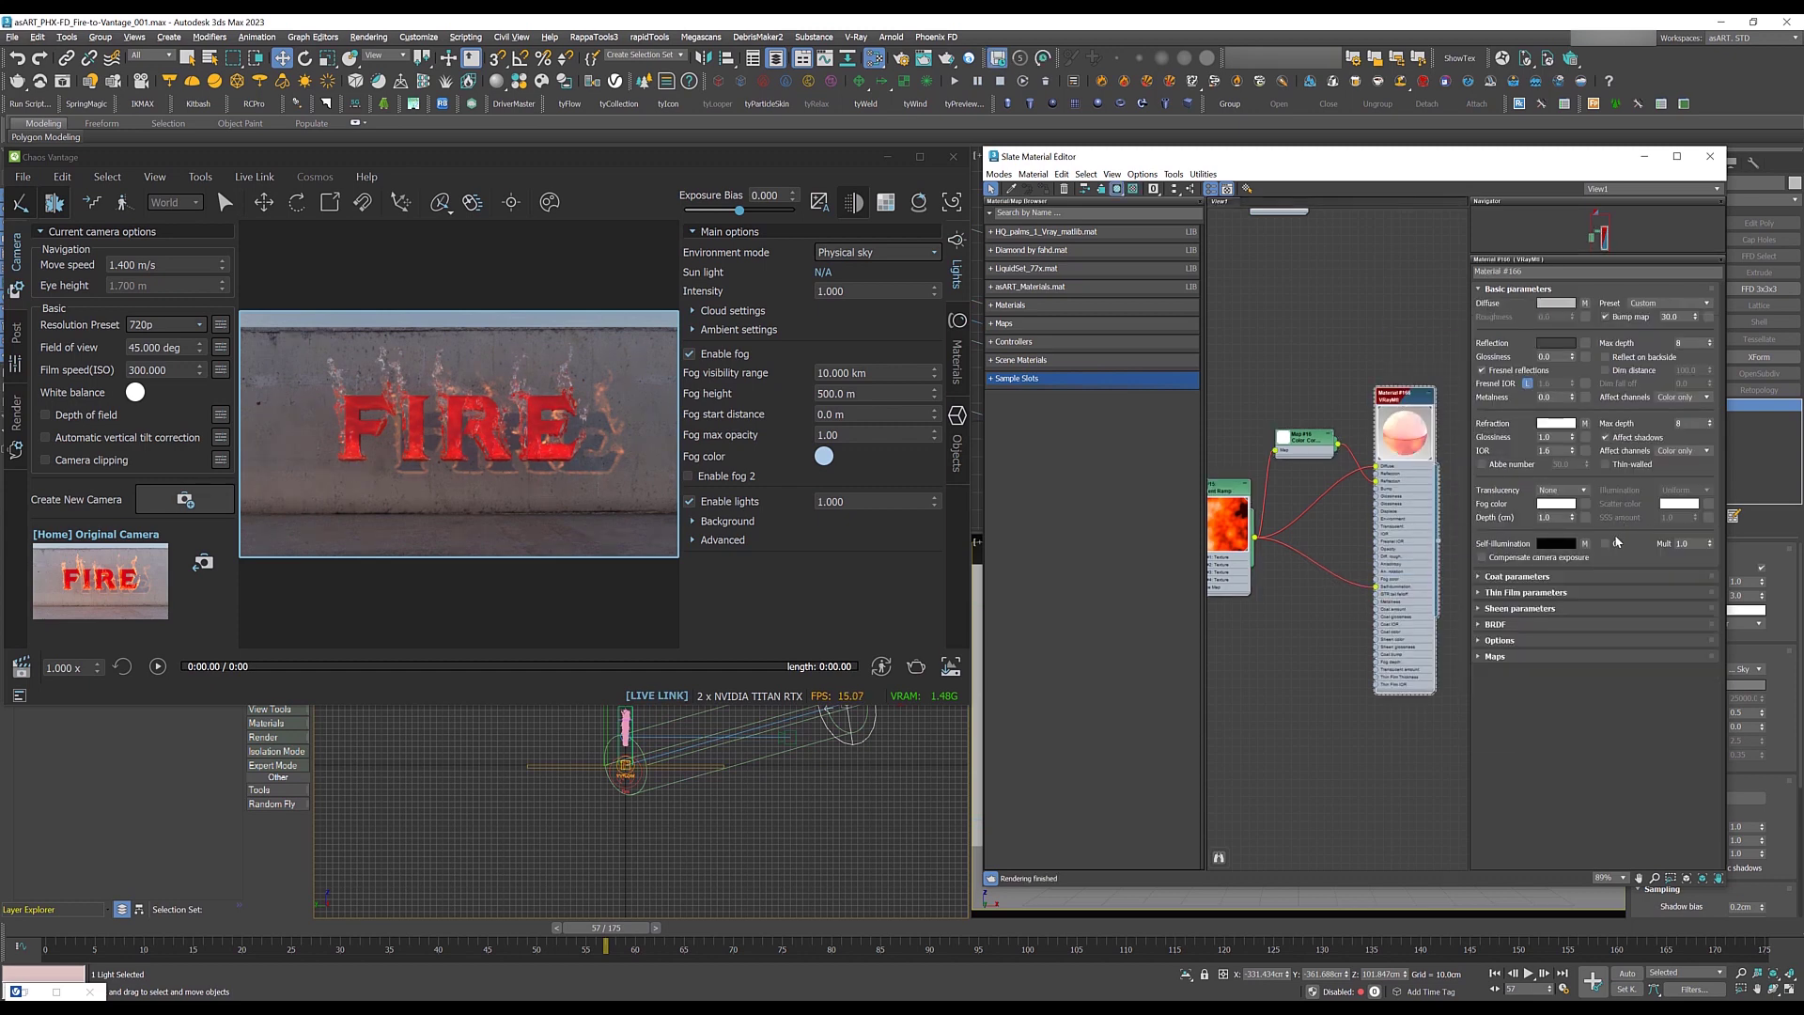
click(1605, 543)
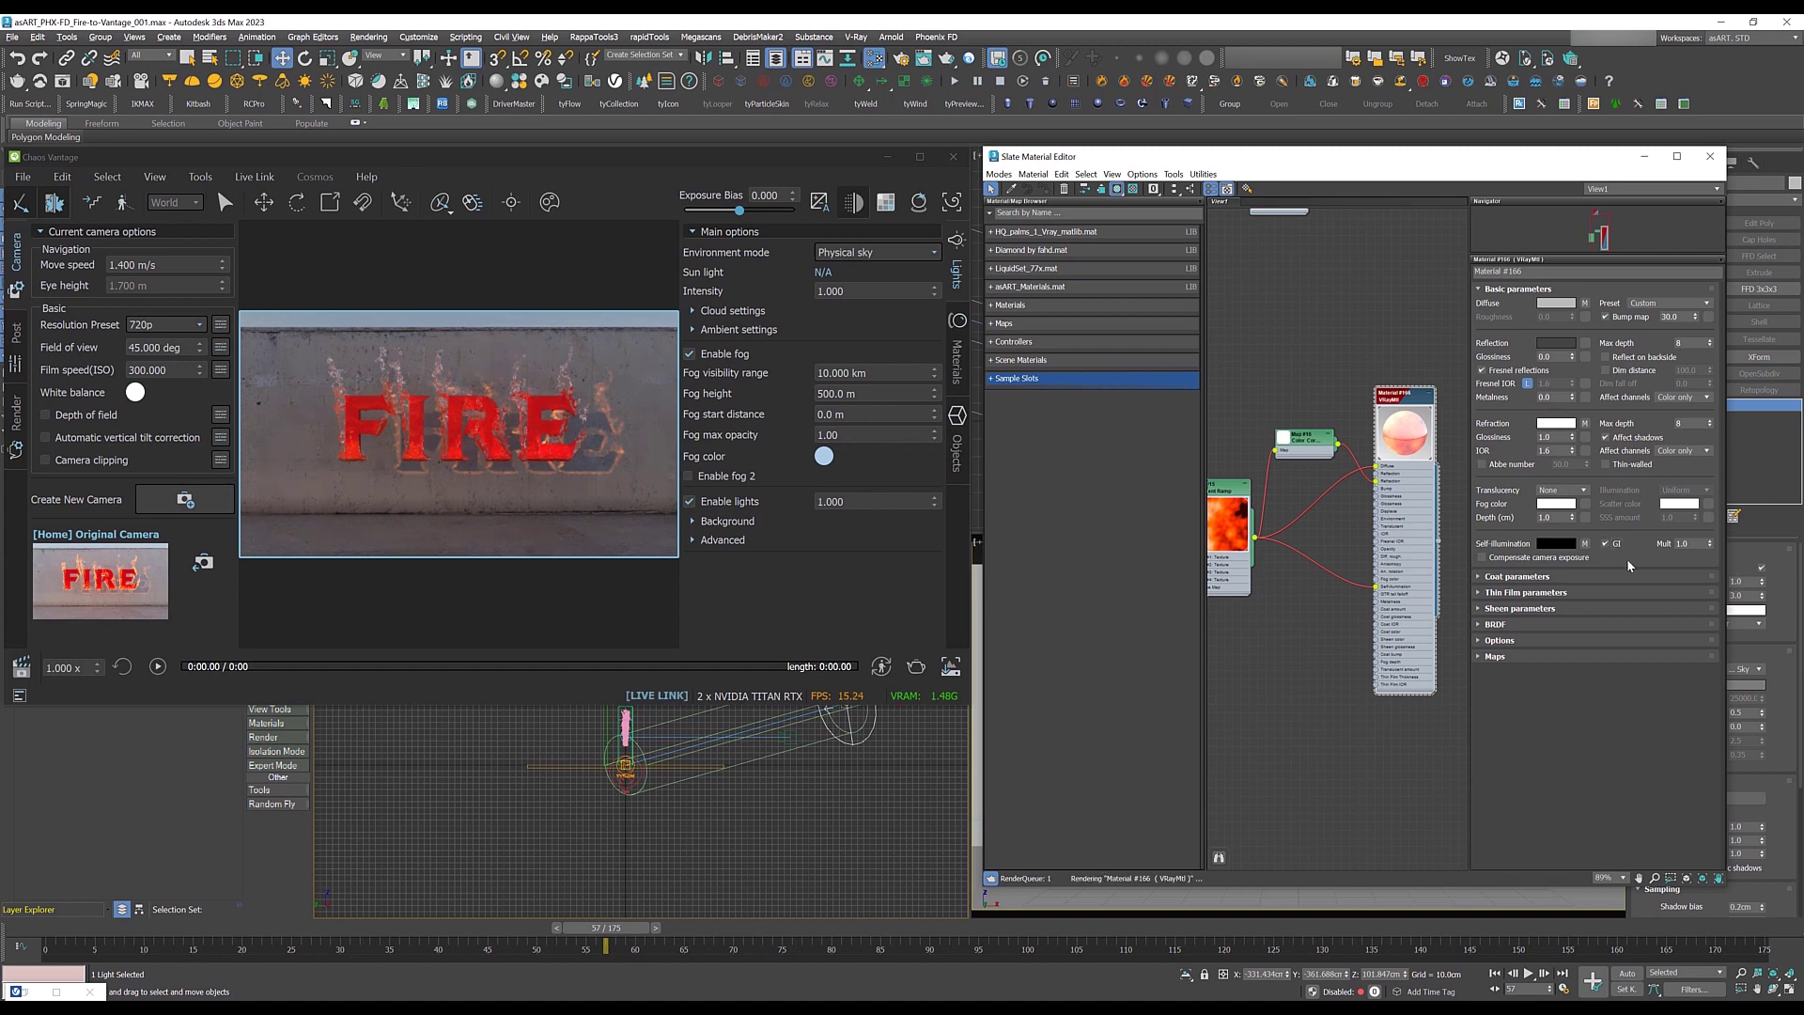
click(1689, 543)
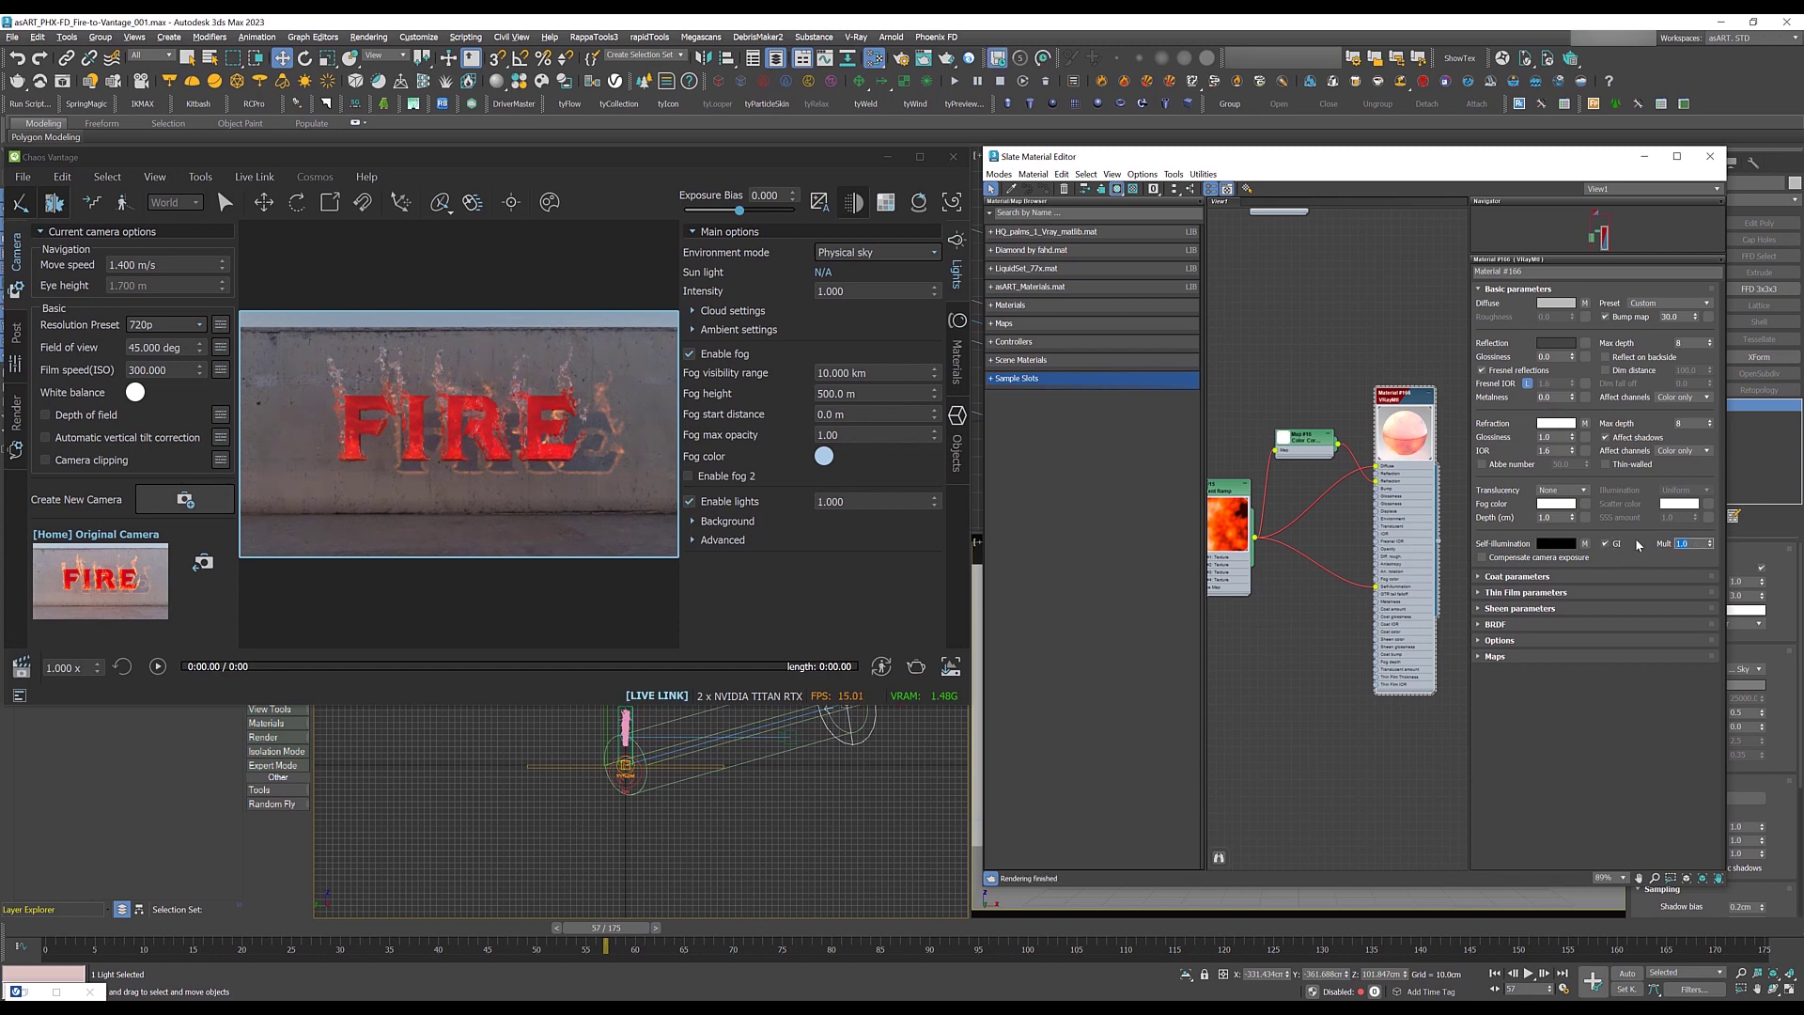
text(40)
key(Return)
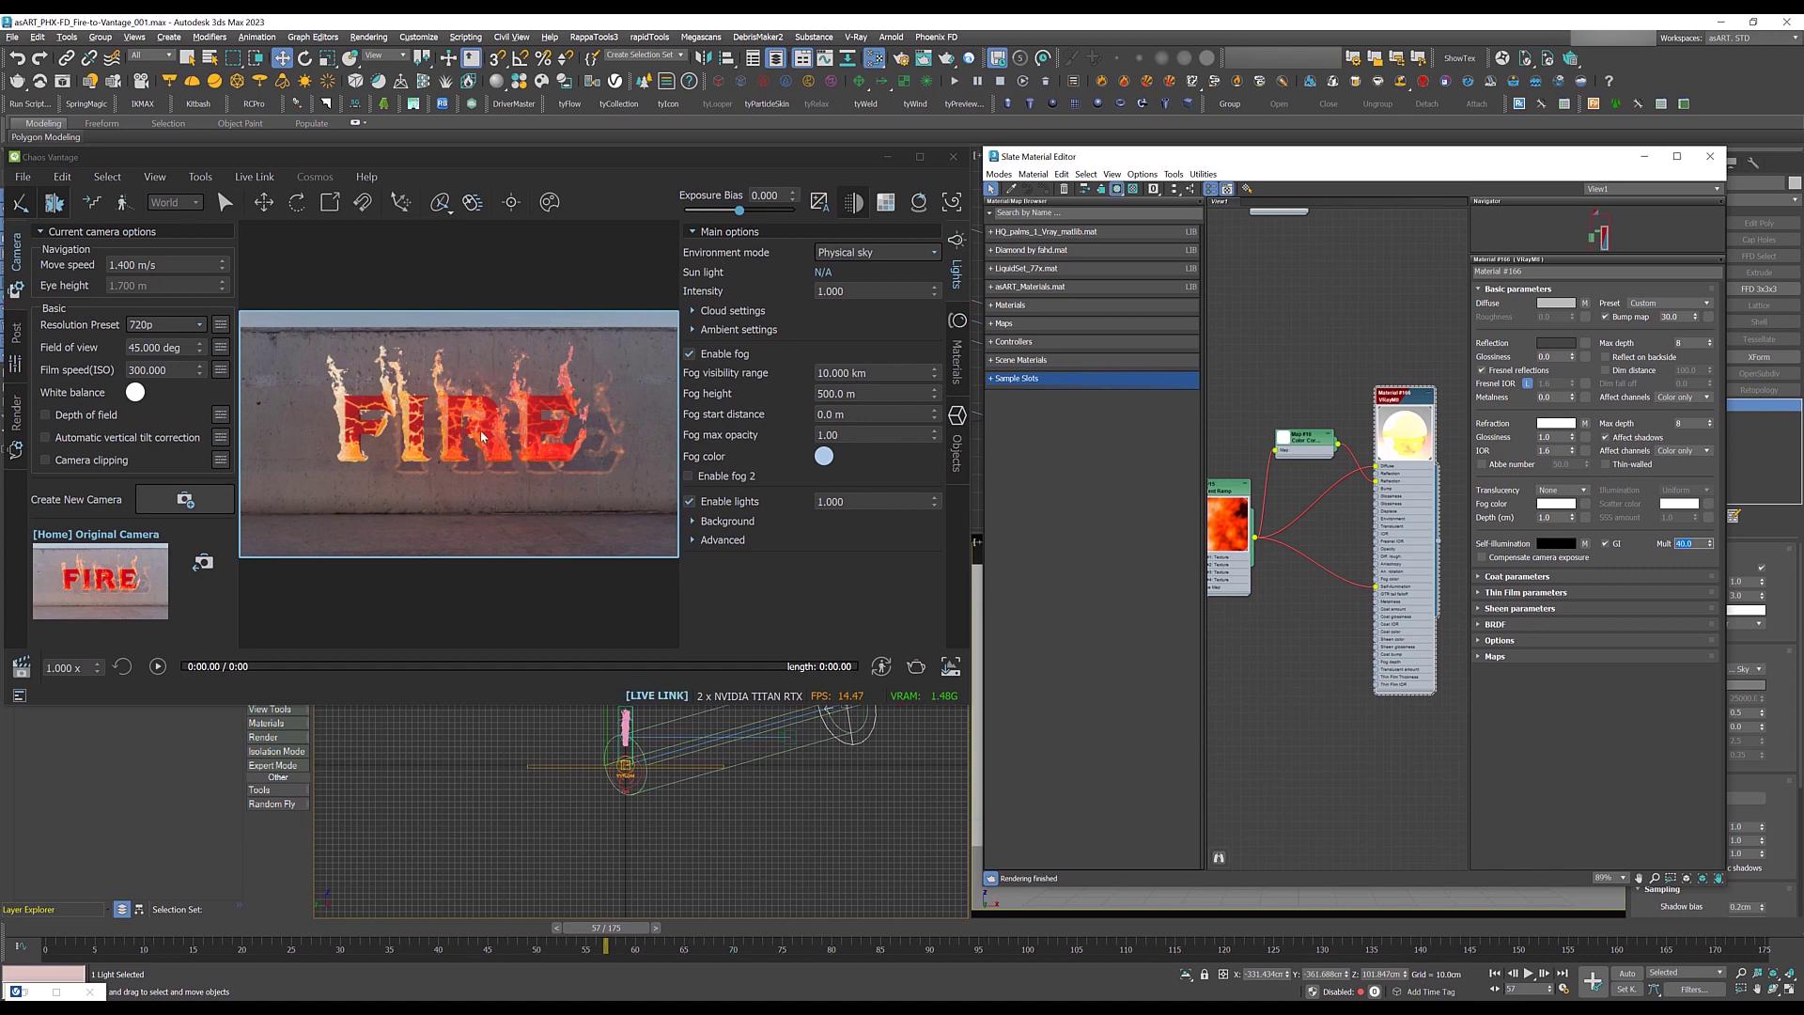
drag(1223, 492, 1260, 501)
Step: Try 4 Corner, Box and Diagonal gradient types, then settle on Normal for Map #15
double_click(1258, 500)
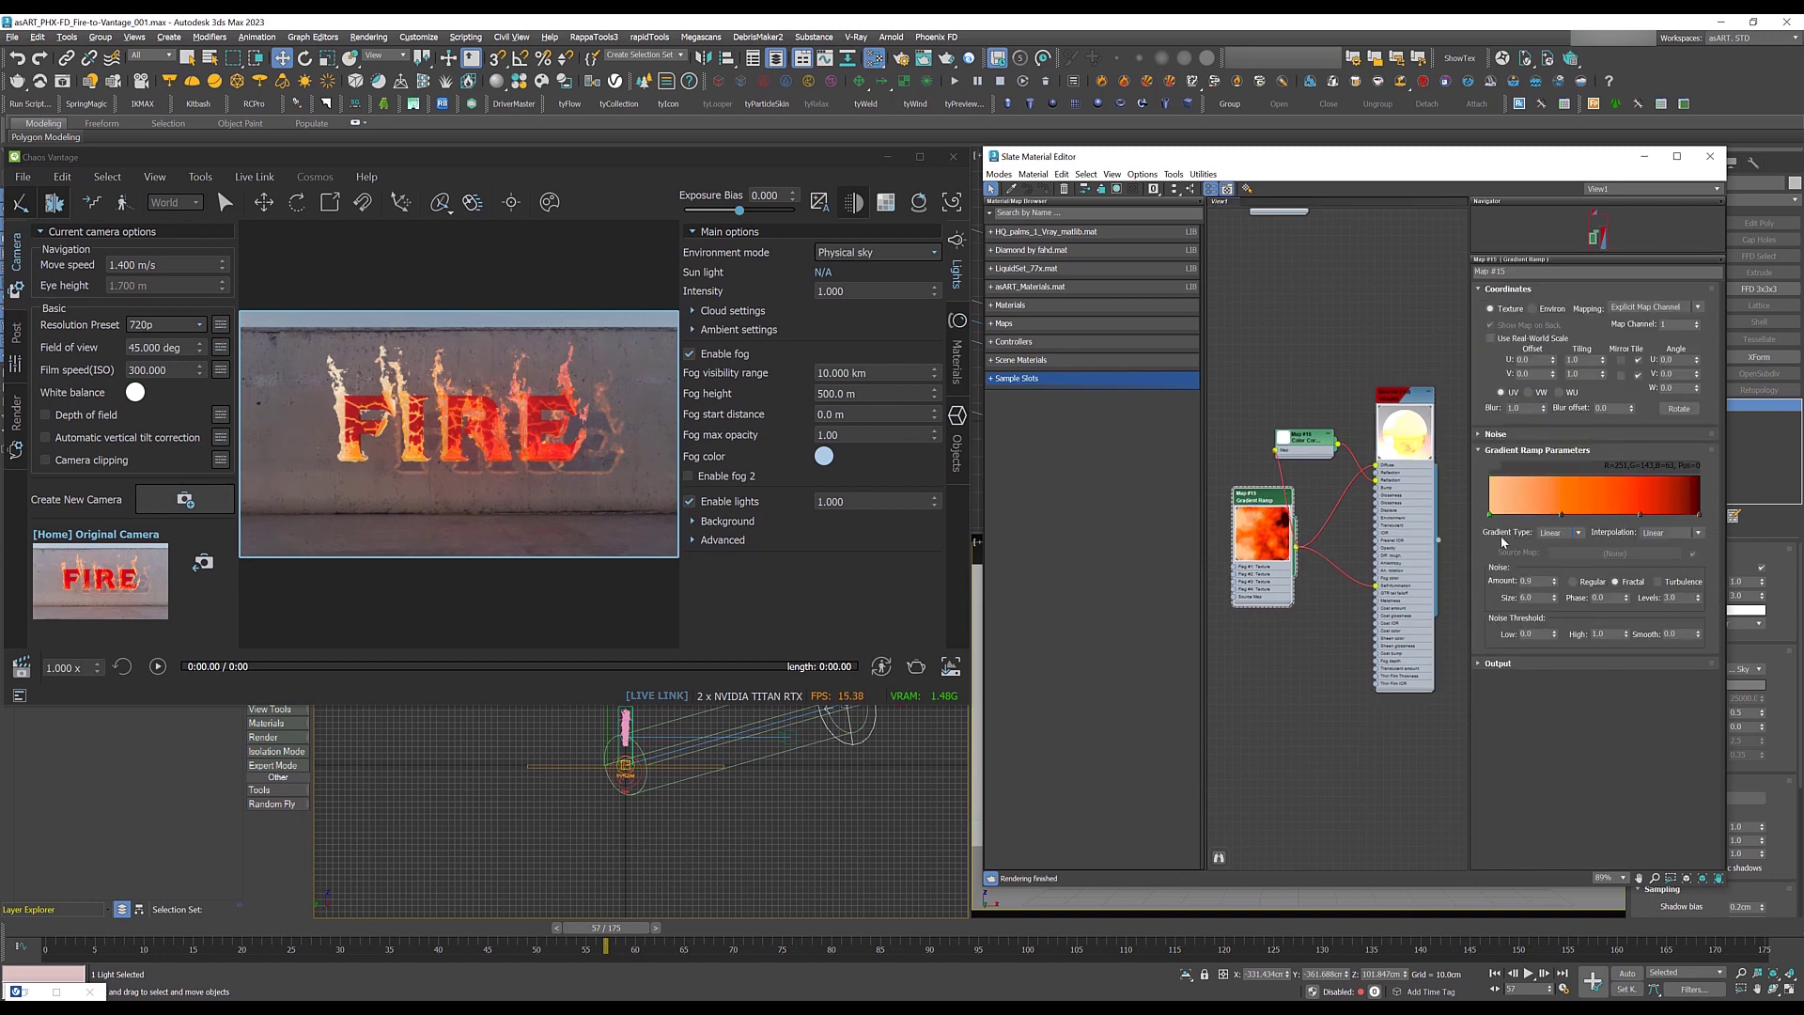
click(1579, 533)
click(1566, 544)
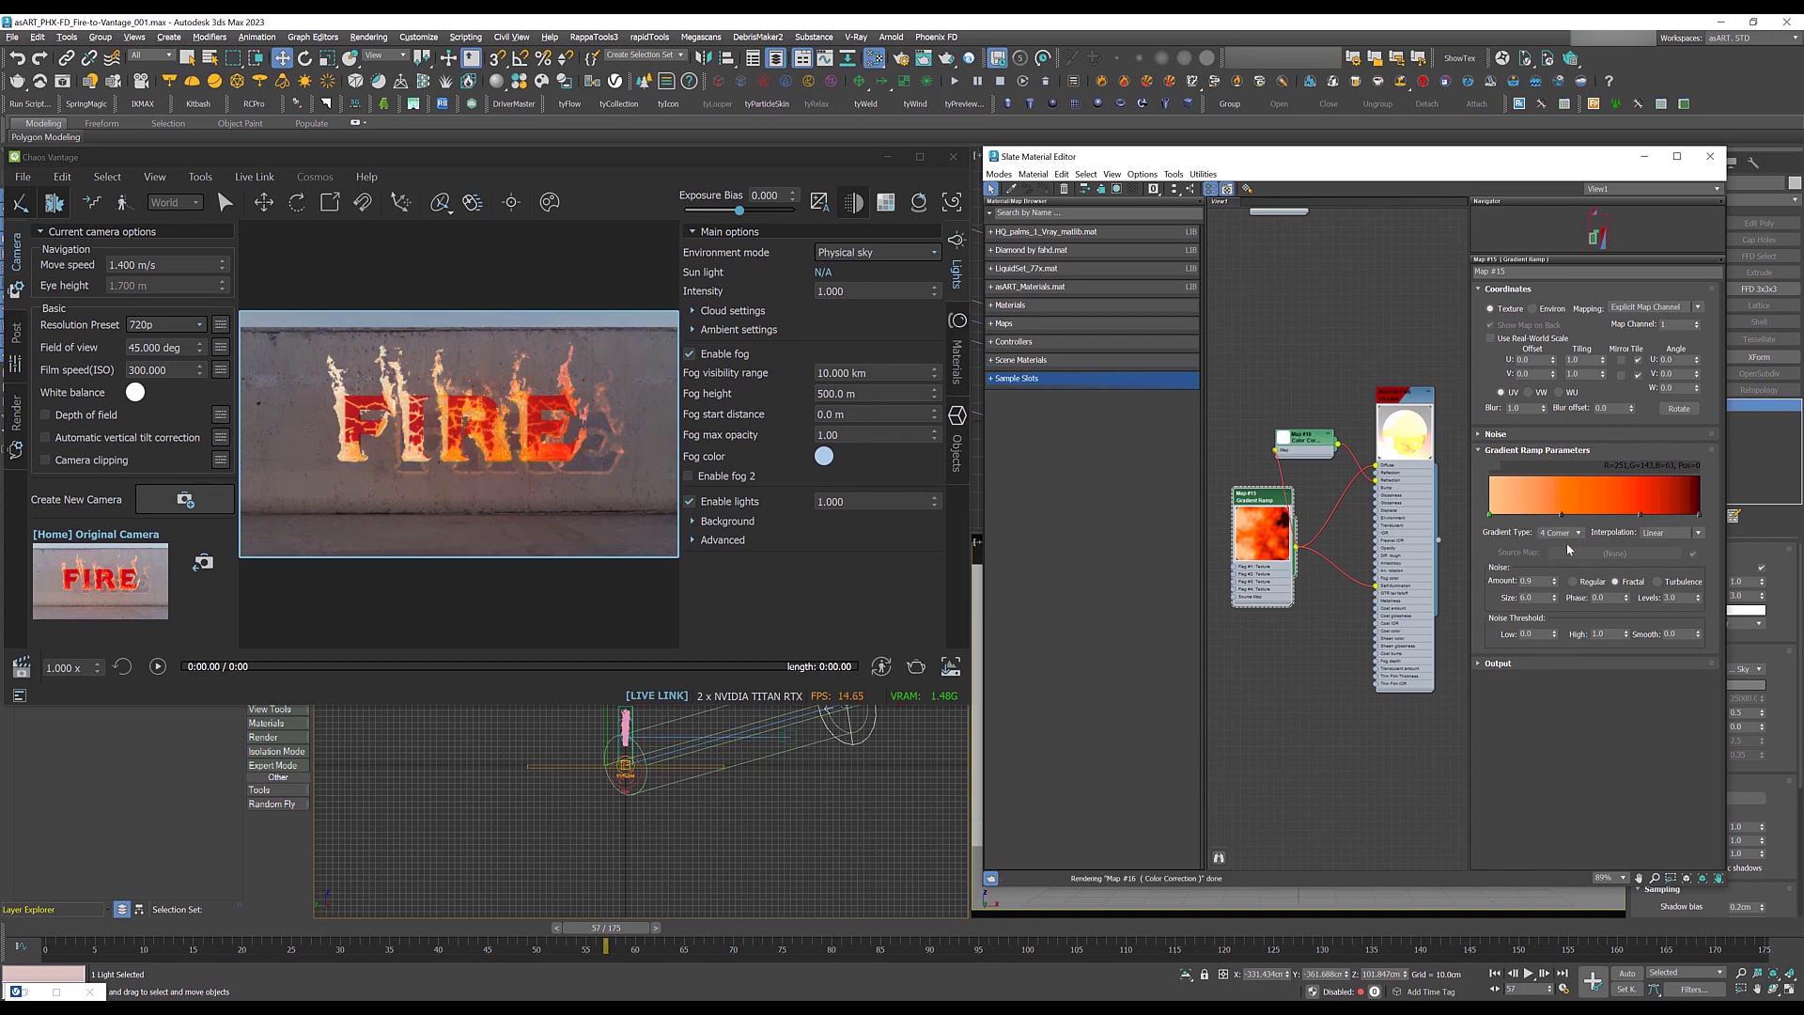
click(1564, 534)
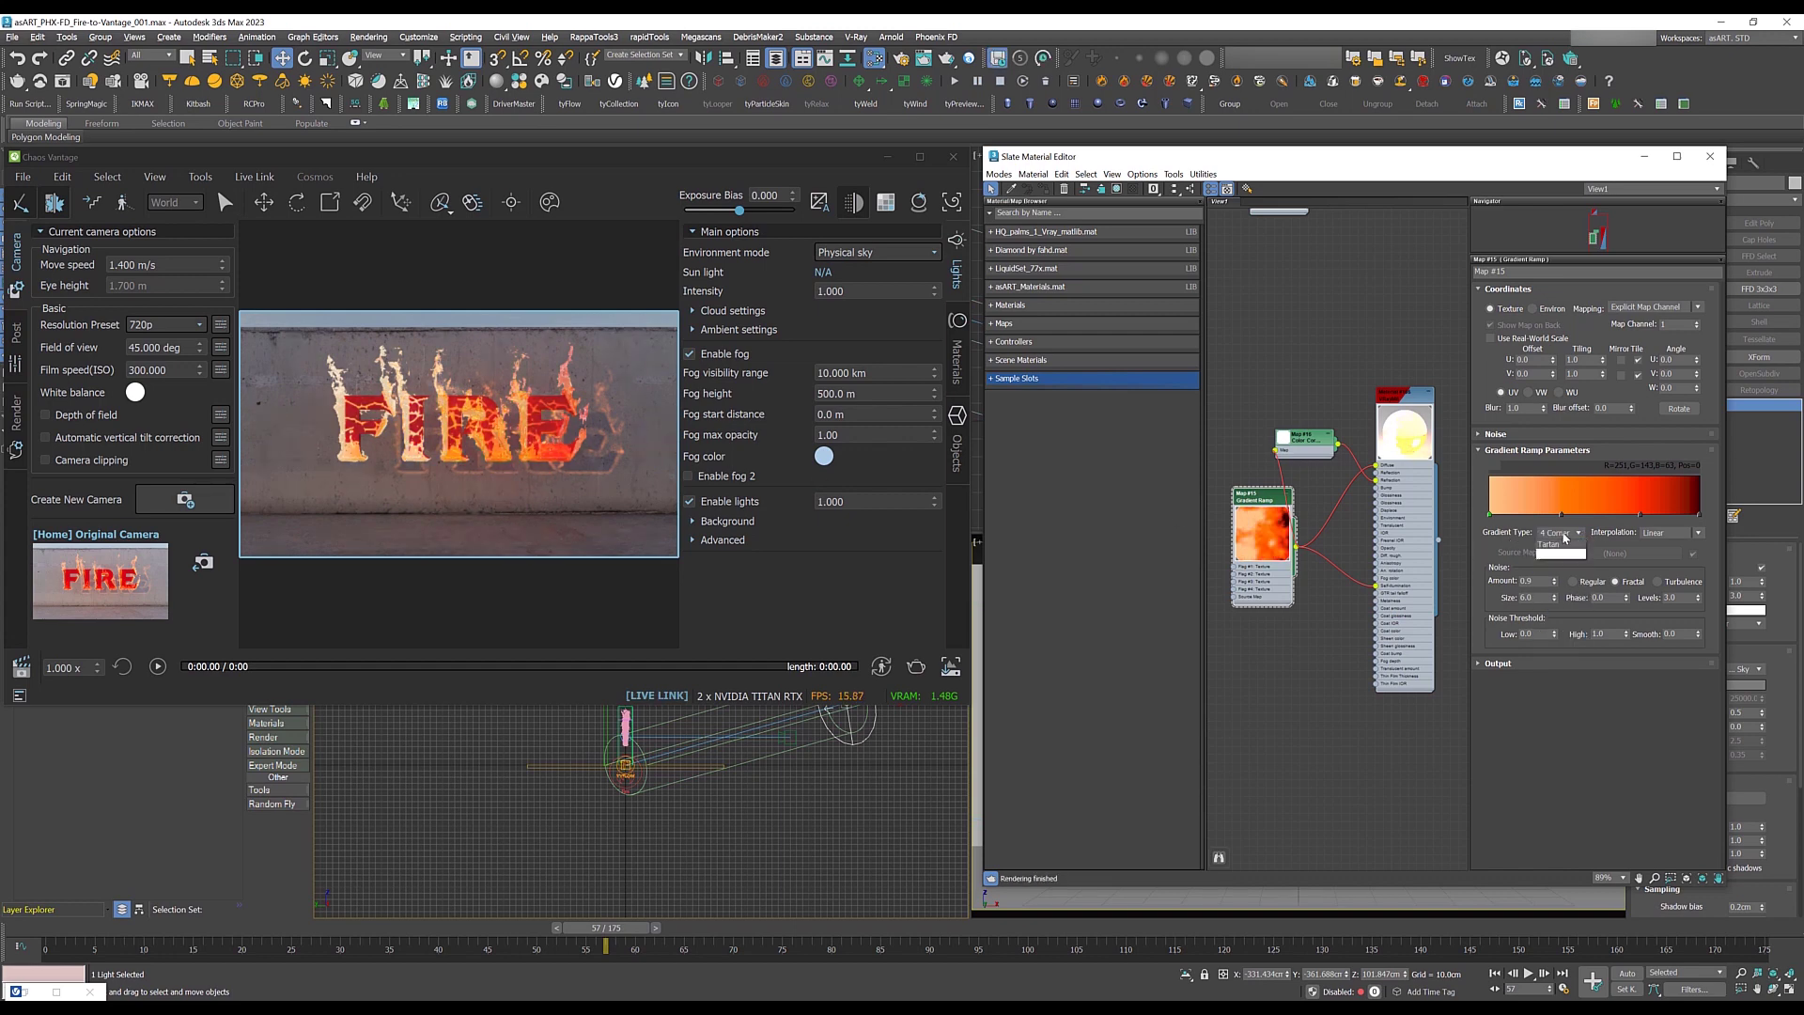
click(1565, 554)
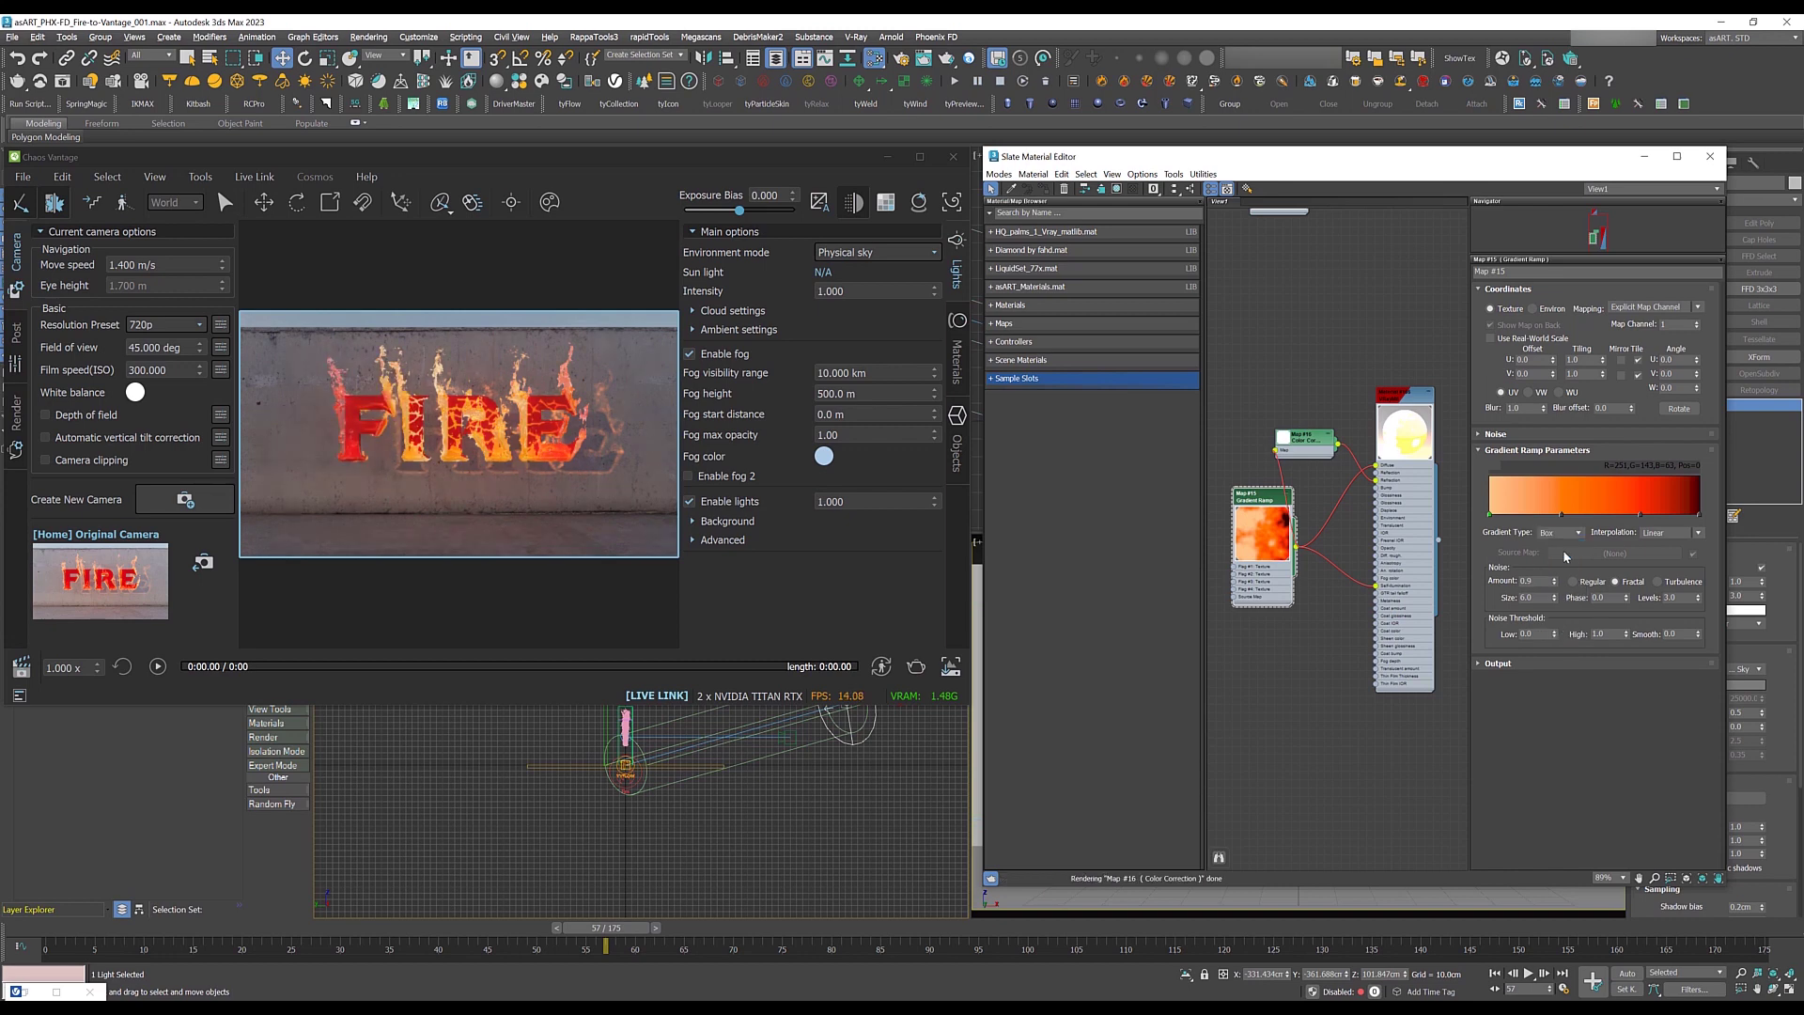
click(1560, 536)
click(1552, 556)
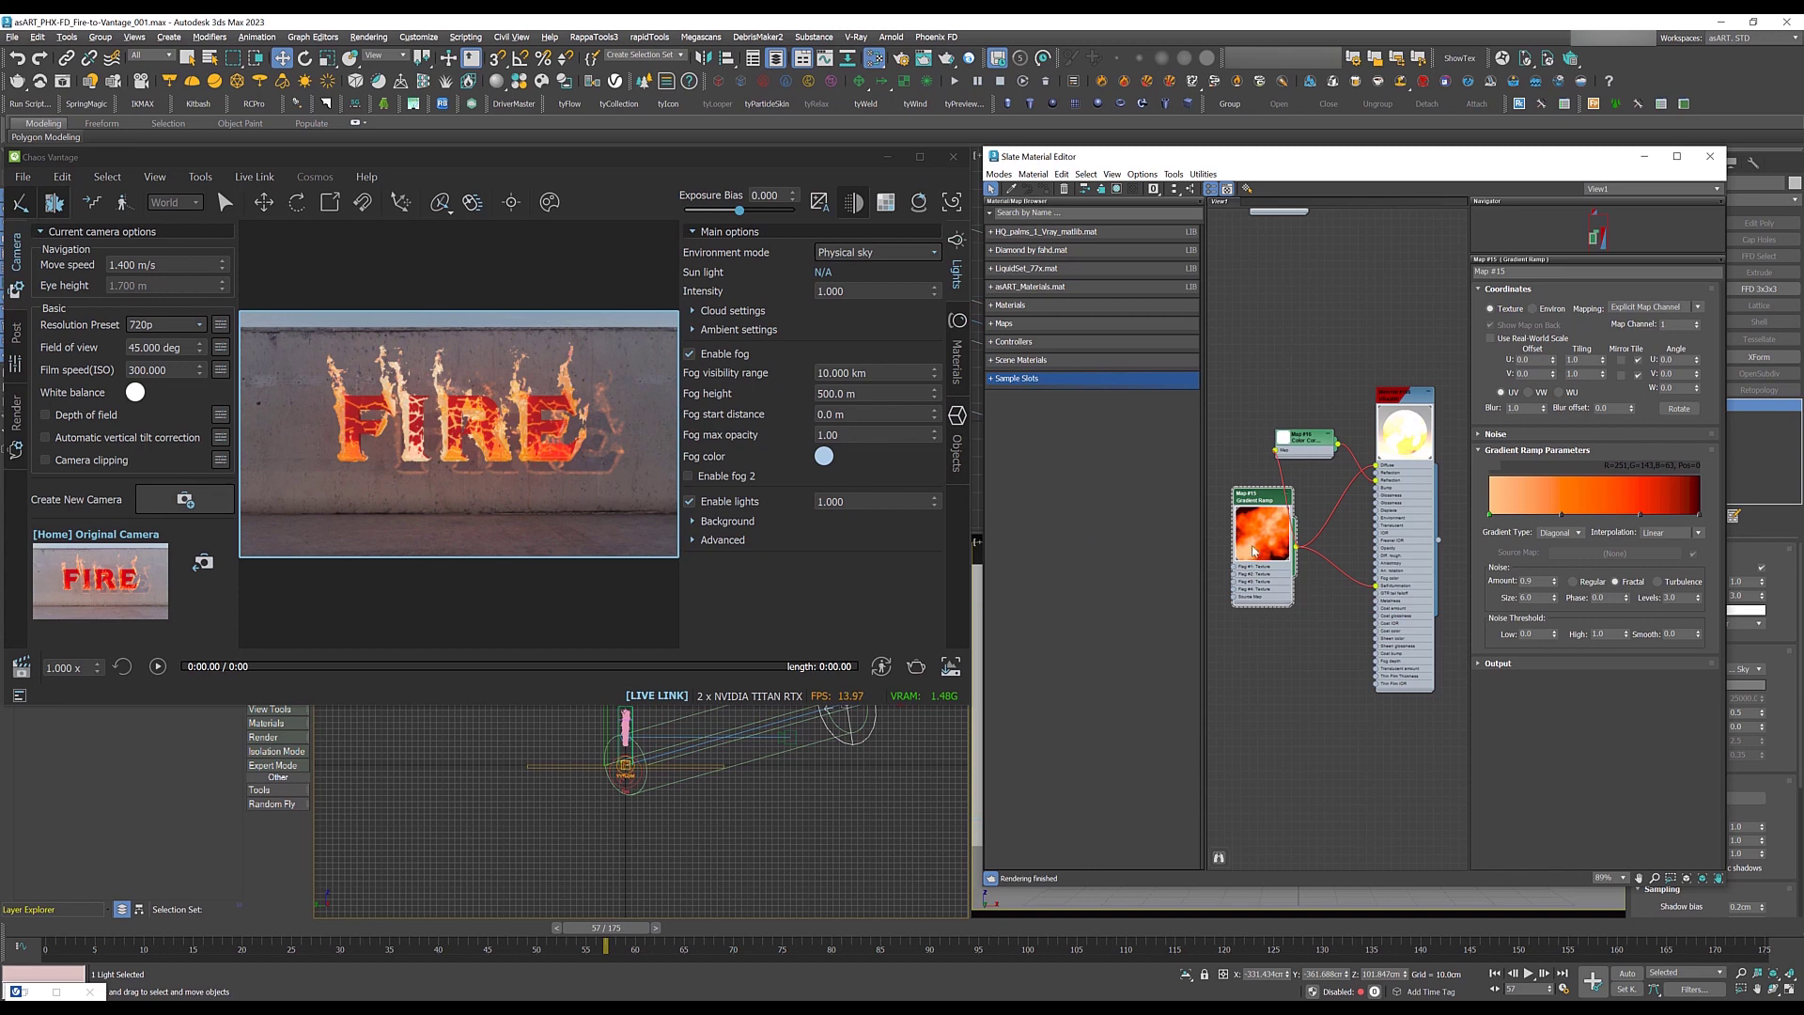
click(1579, 534)
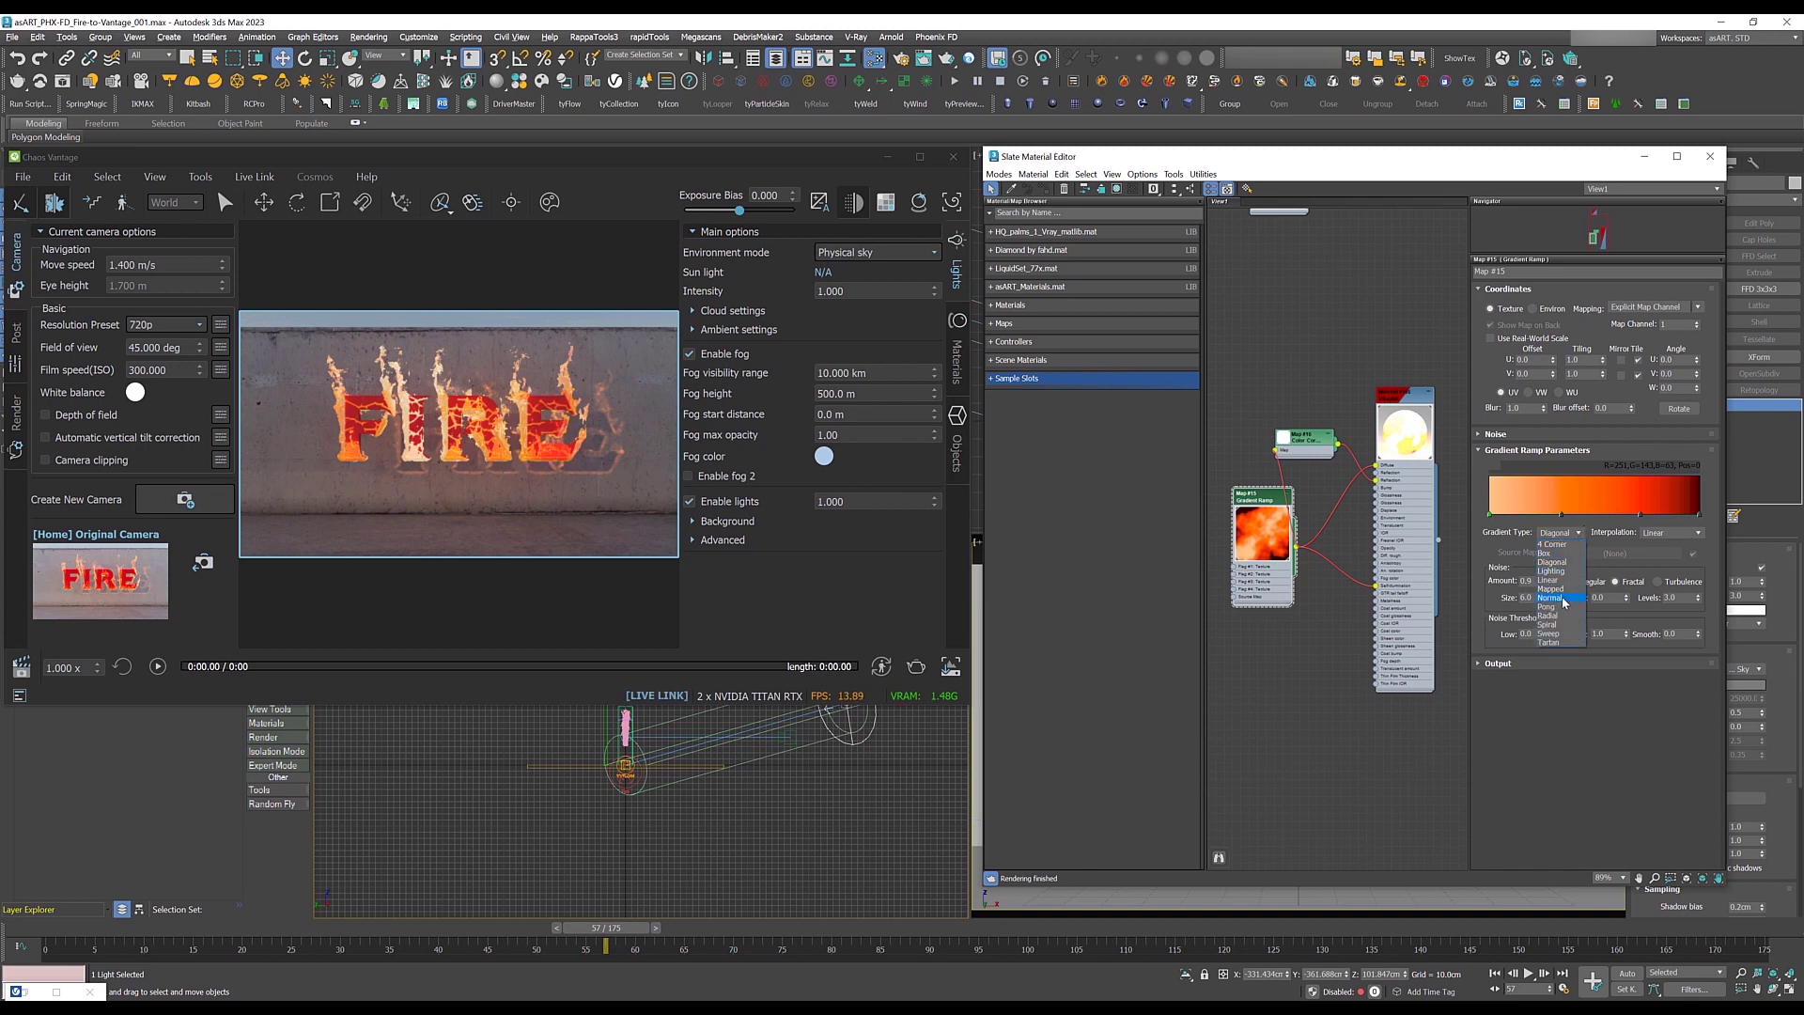
click(1551, 598)
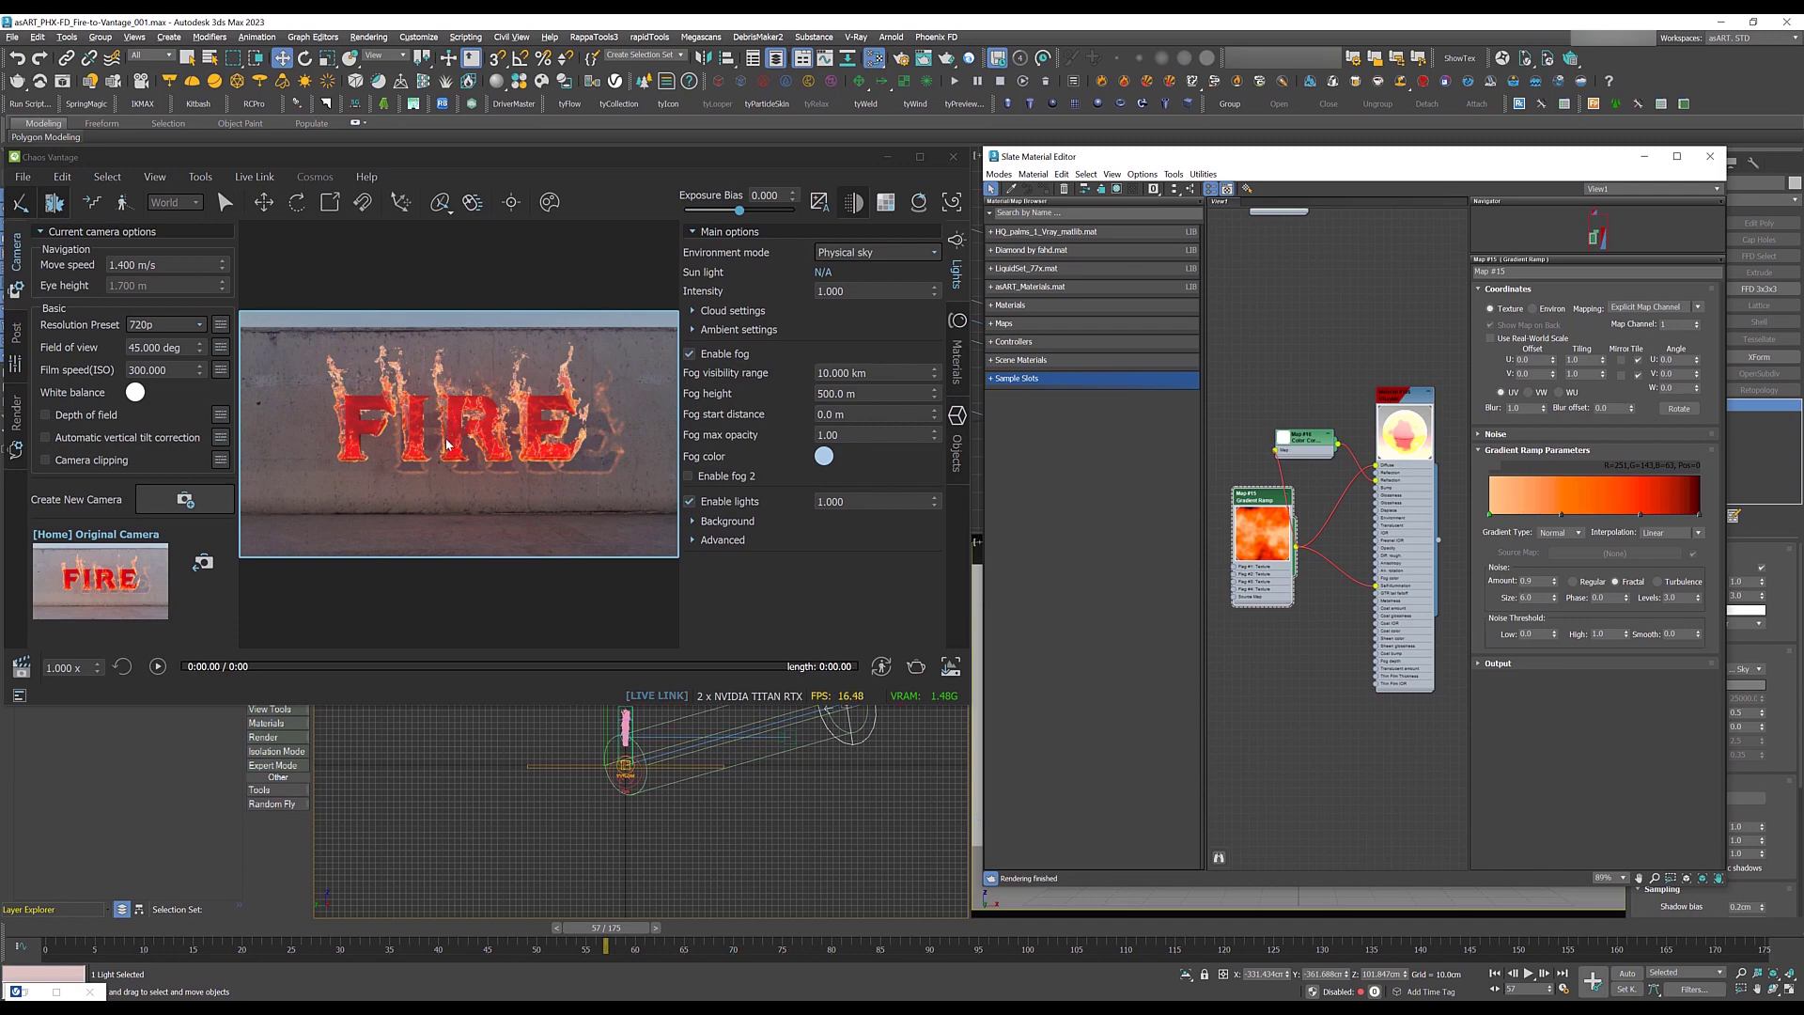
click(920, 157)
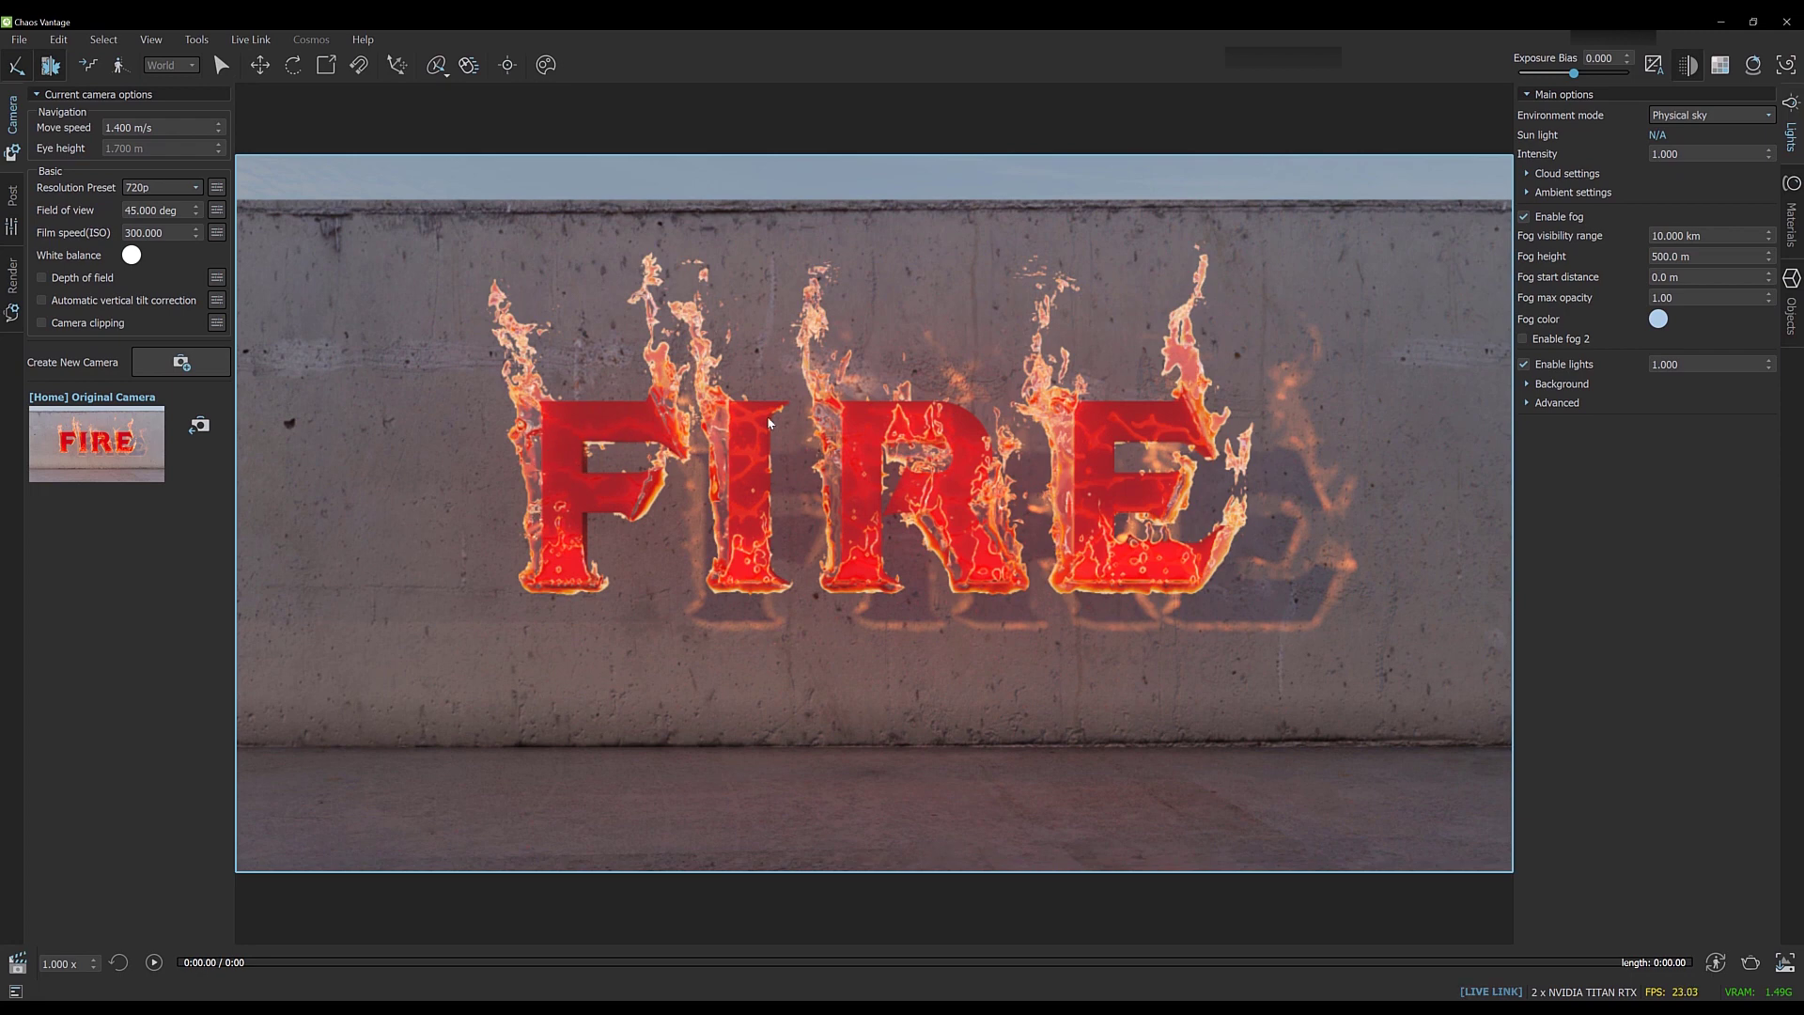
click(1753, 23)
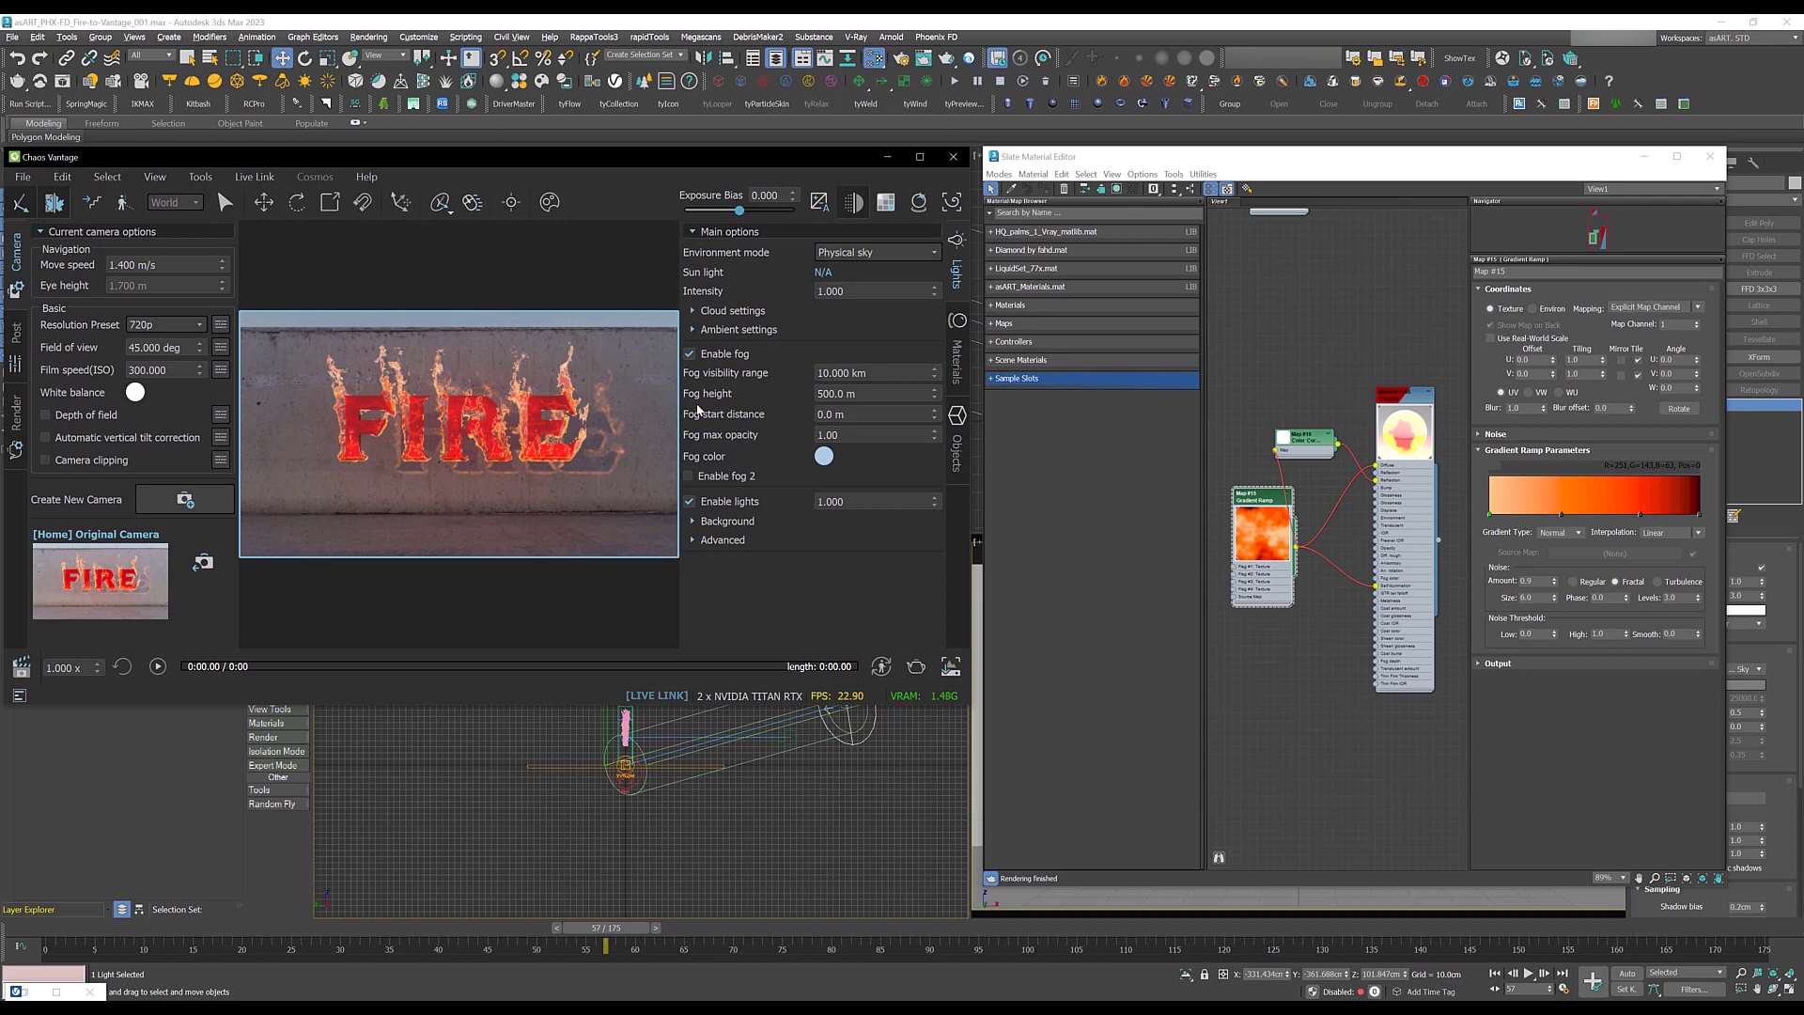
Step: Give Material #166 an orange refraction fog colour
double_click(1400, 407)
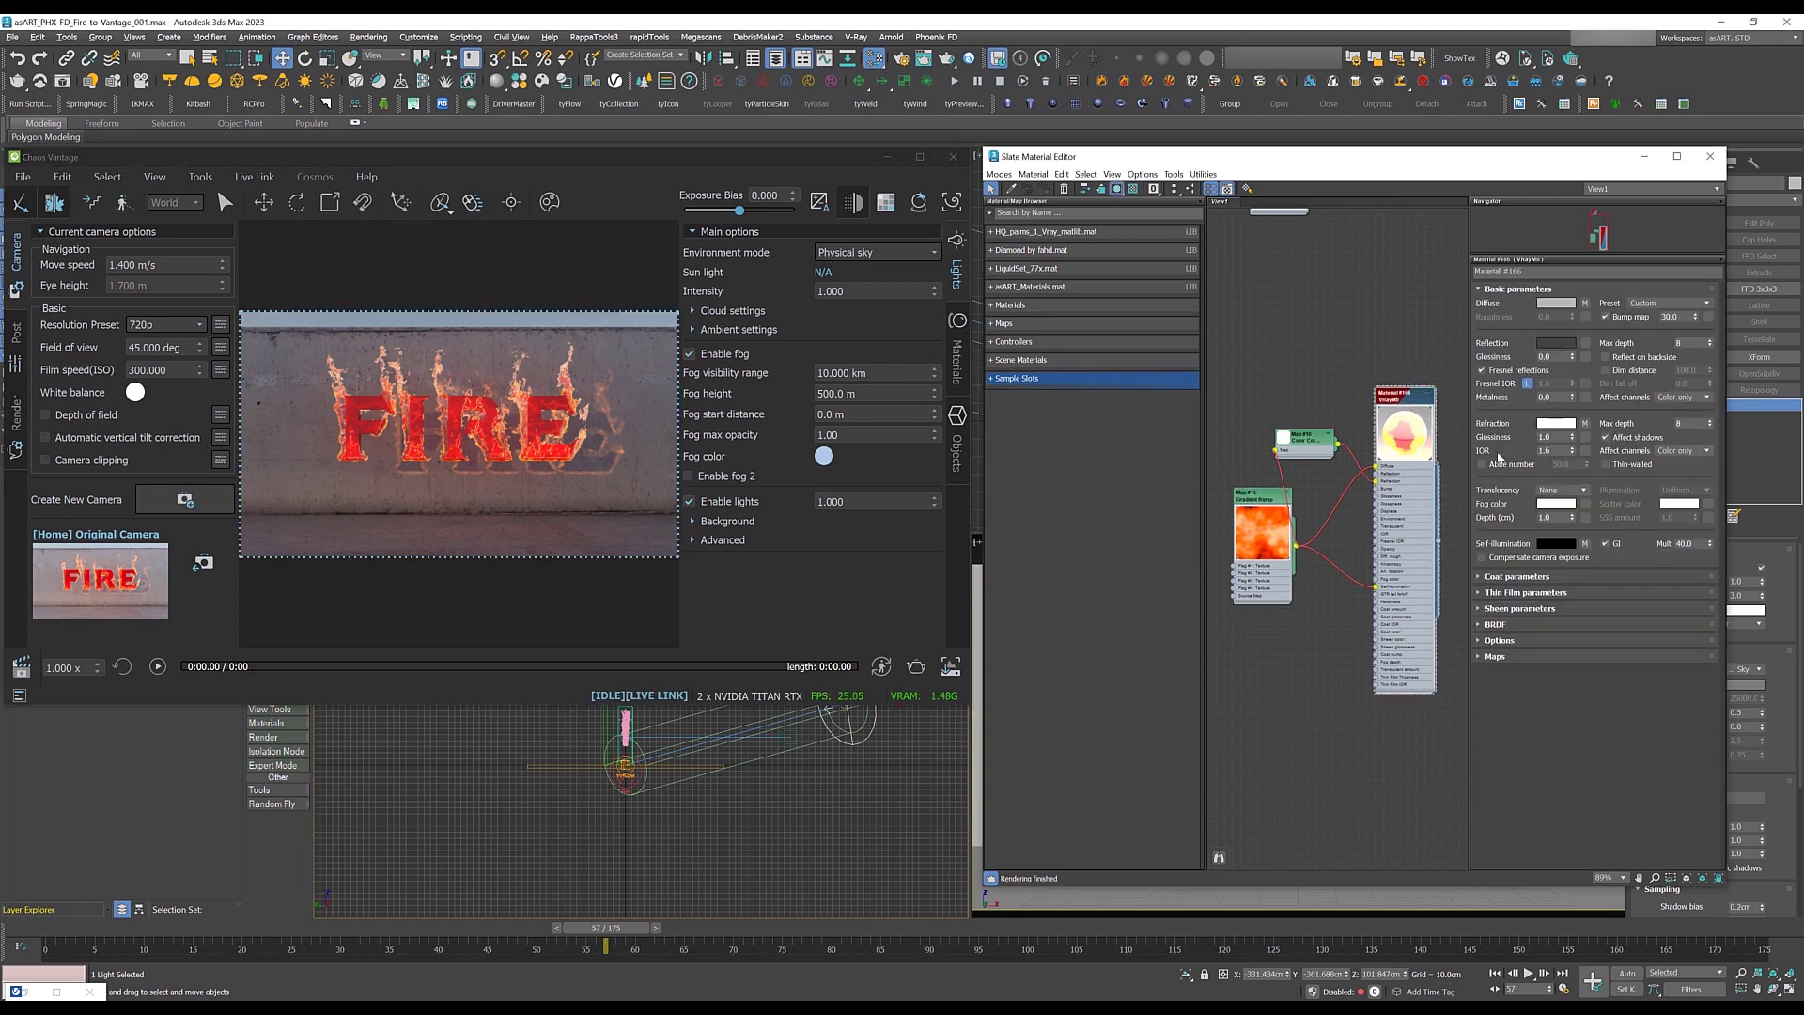
click(1553, 505)
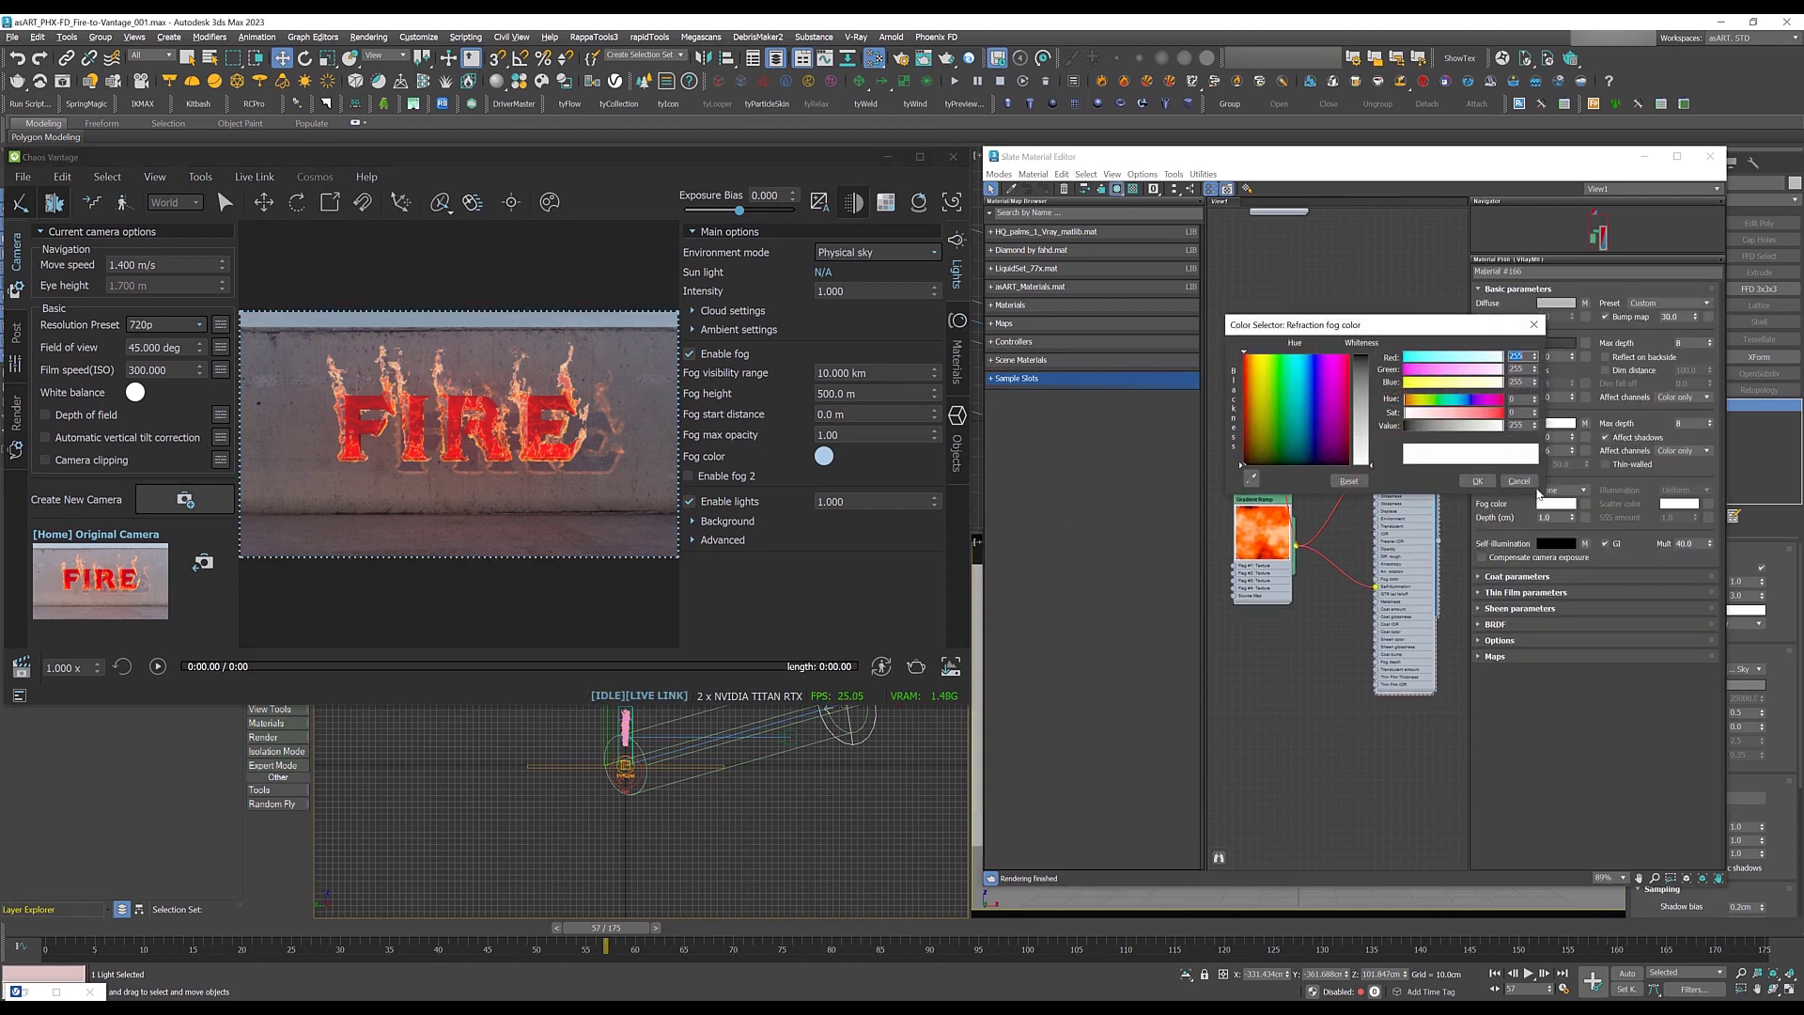
click(1250, 362)
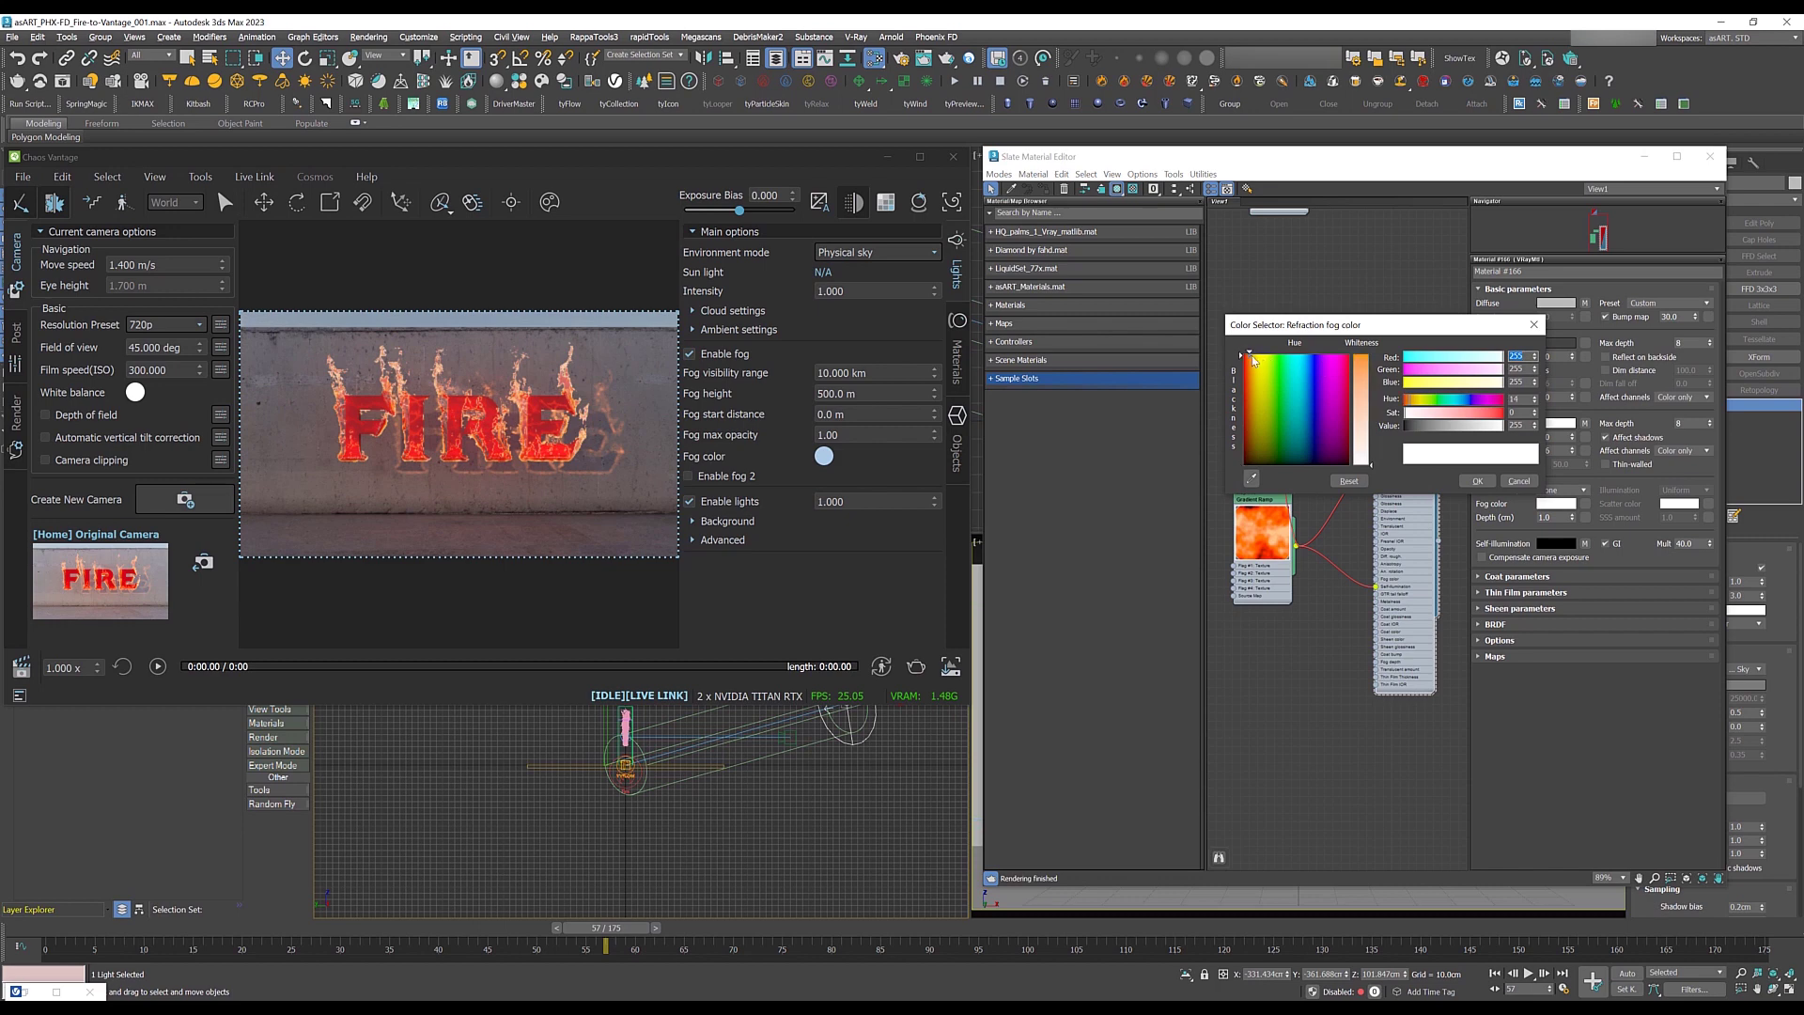
drag(1372, 465, 1419, 374)
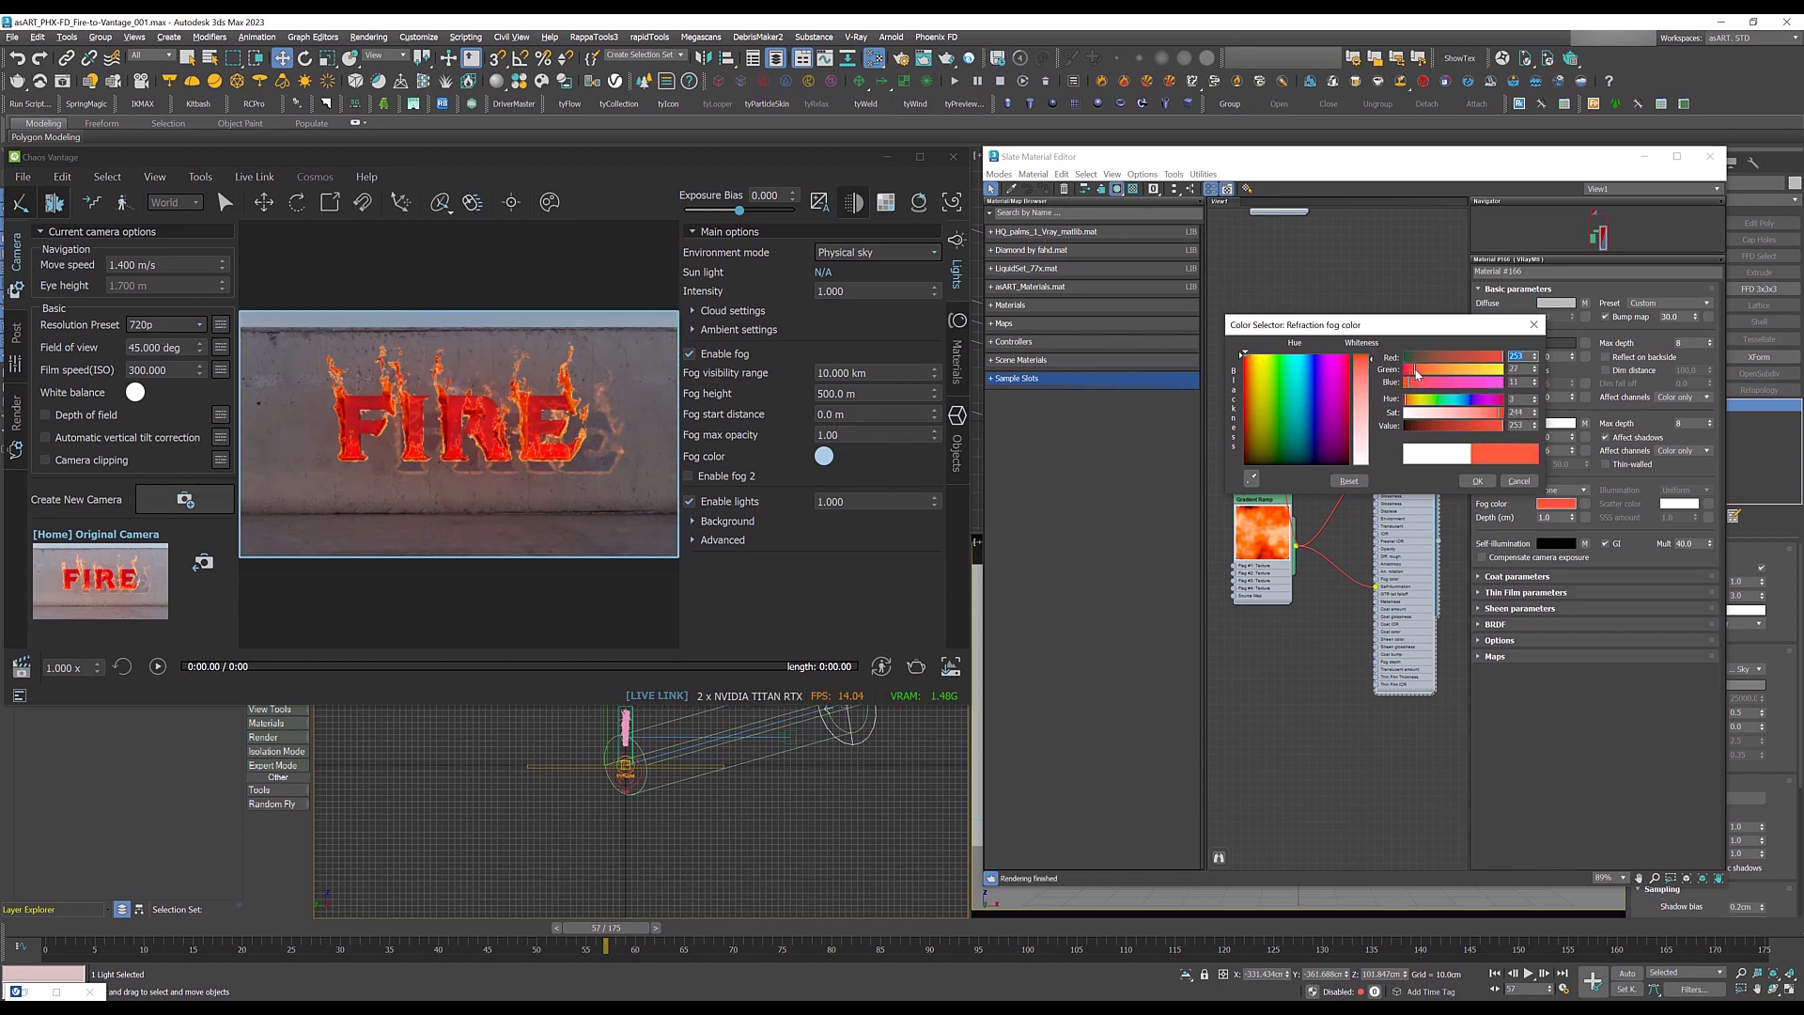
click(1478, 480)
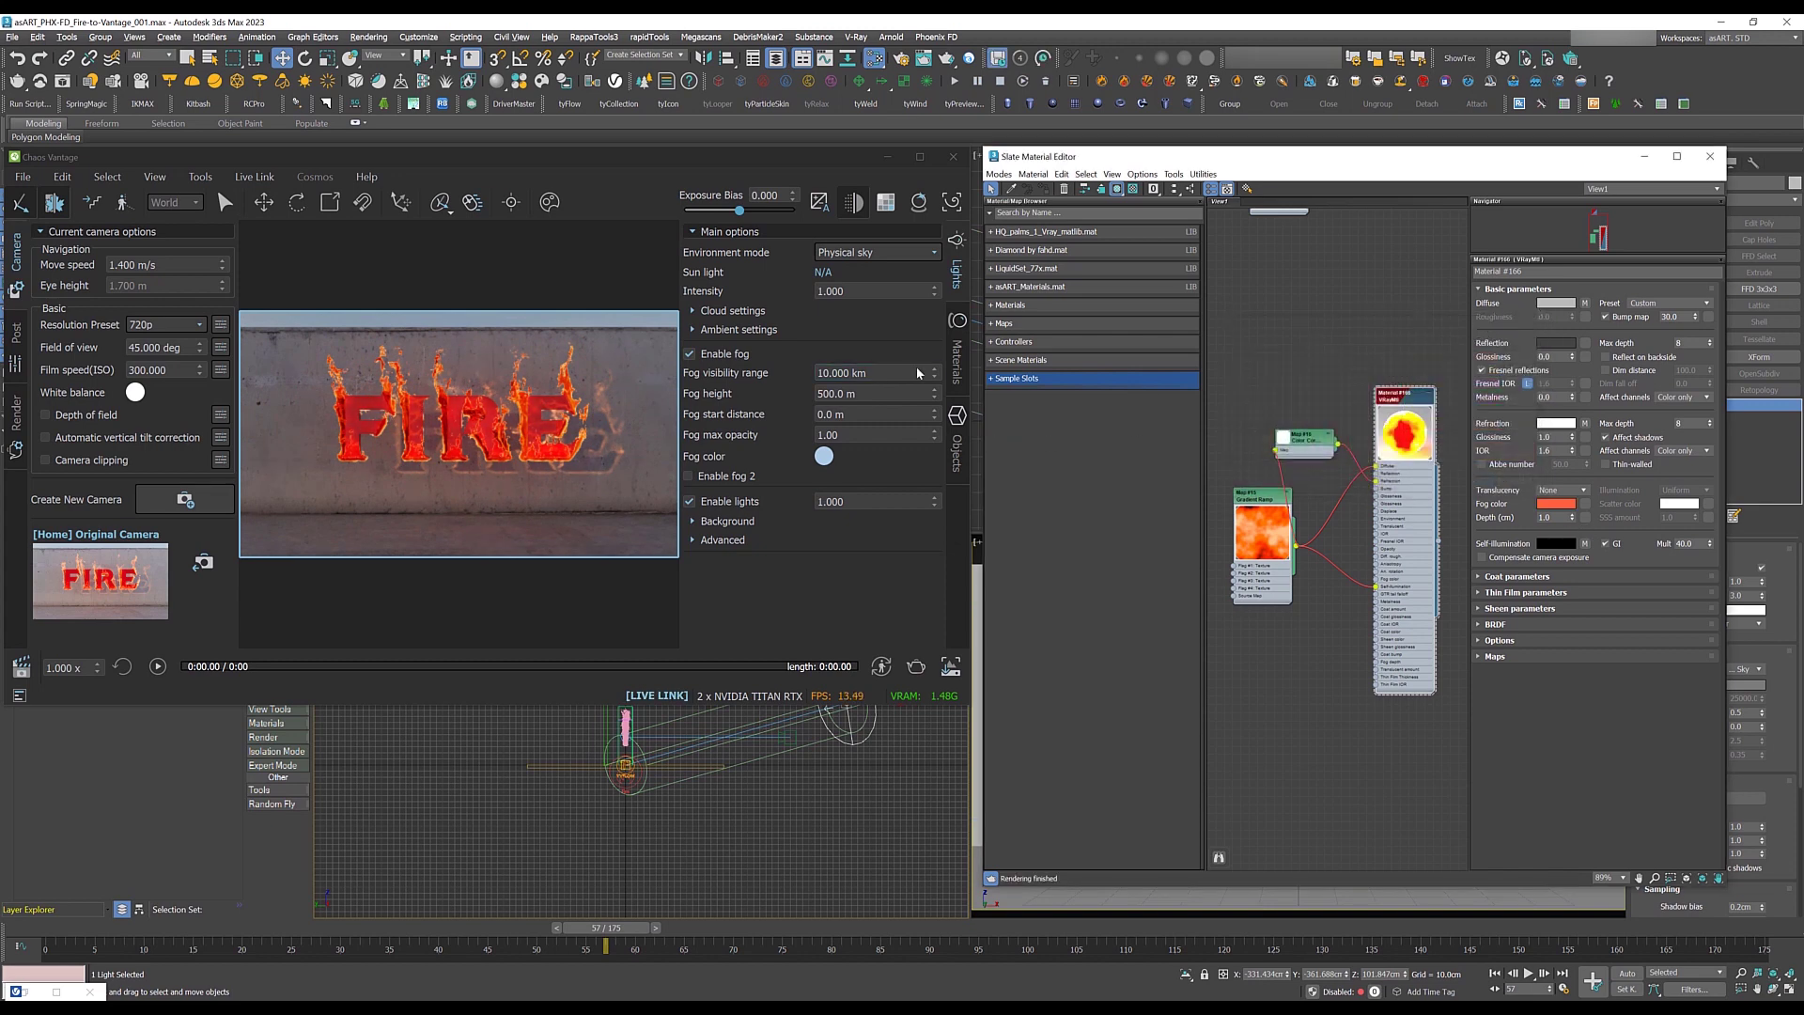
Step: Set the fog depth to 10 cm and check the flames full size in Vantage
click(1563, 518)
text(6)
key(Return)
text(10)
key(Return)
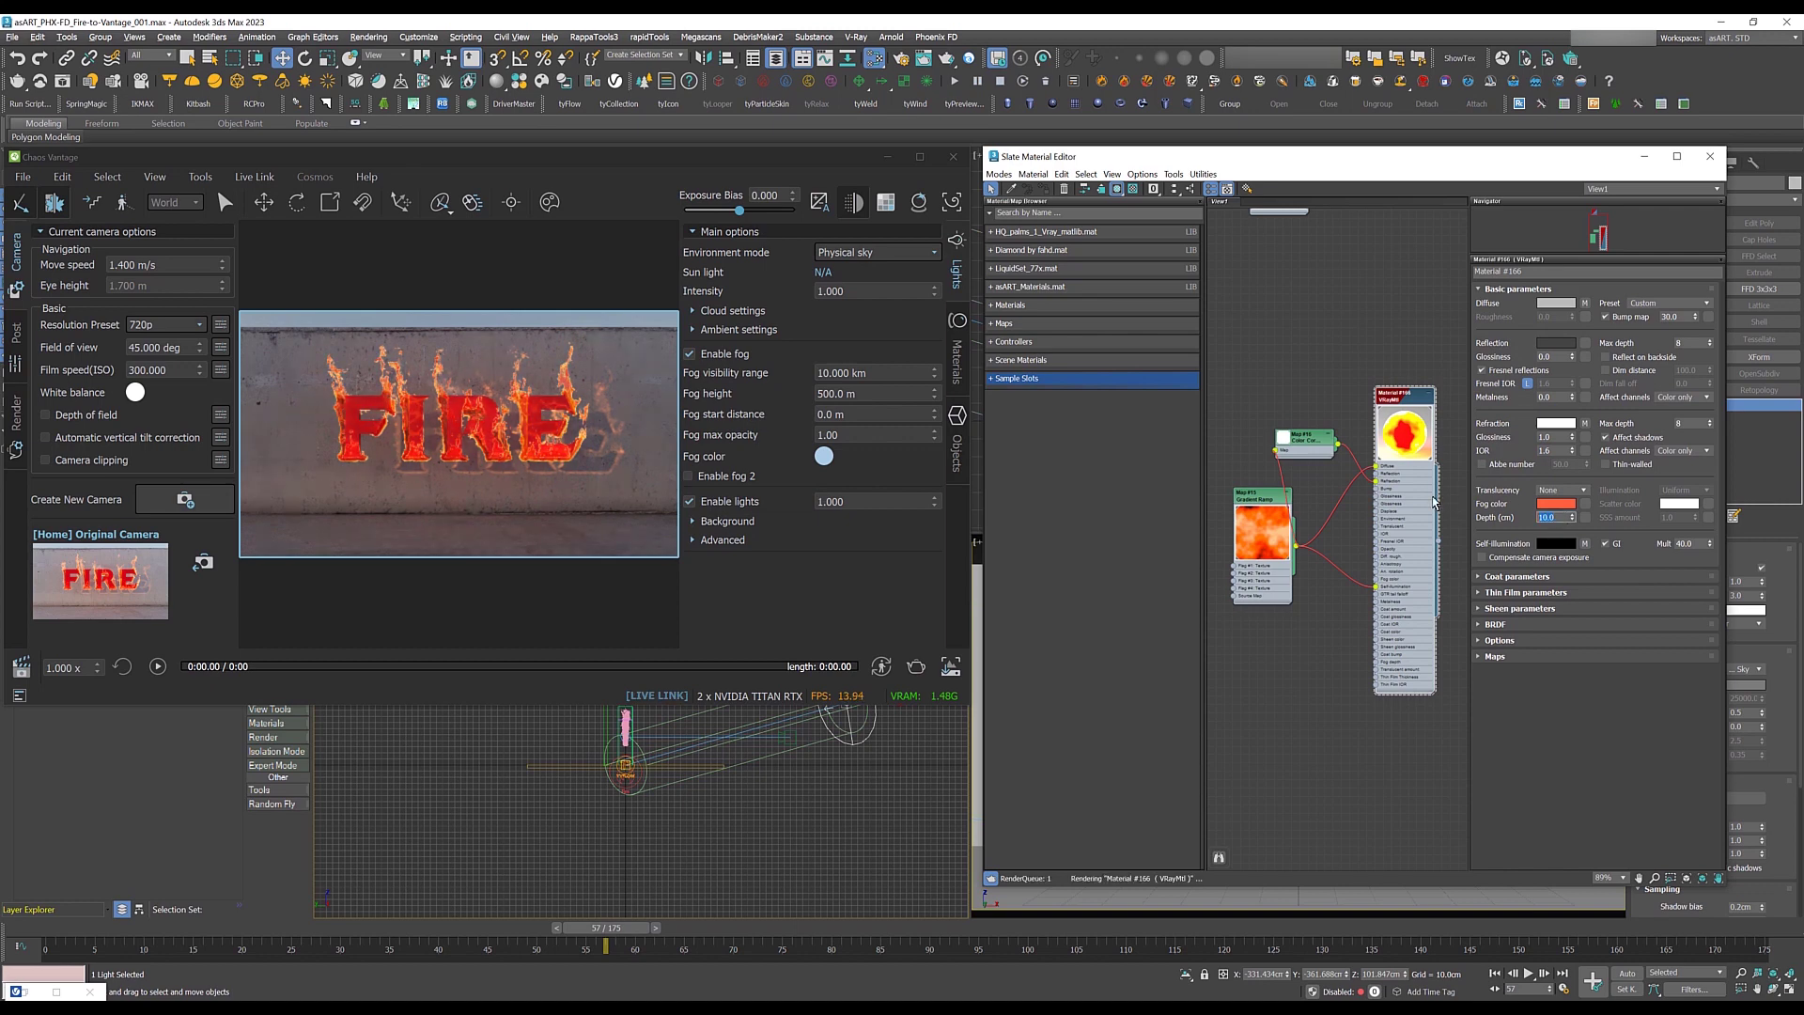
click(918, 158)
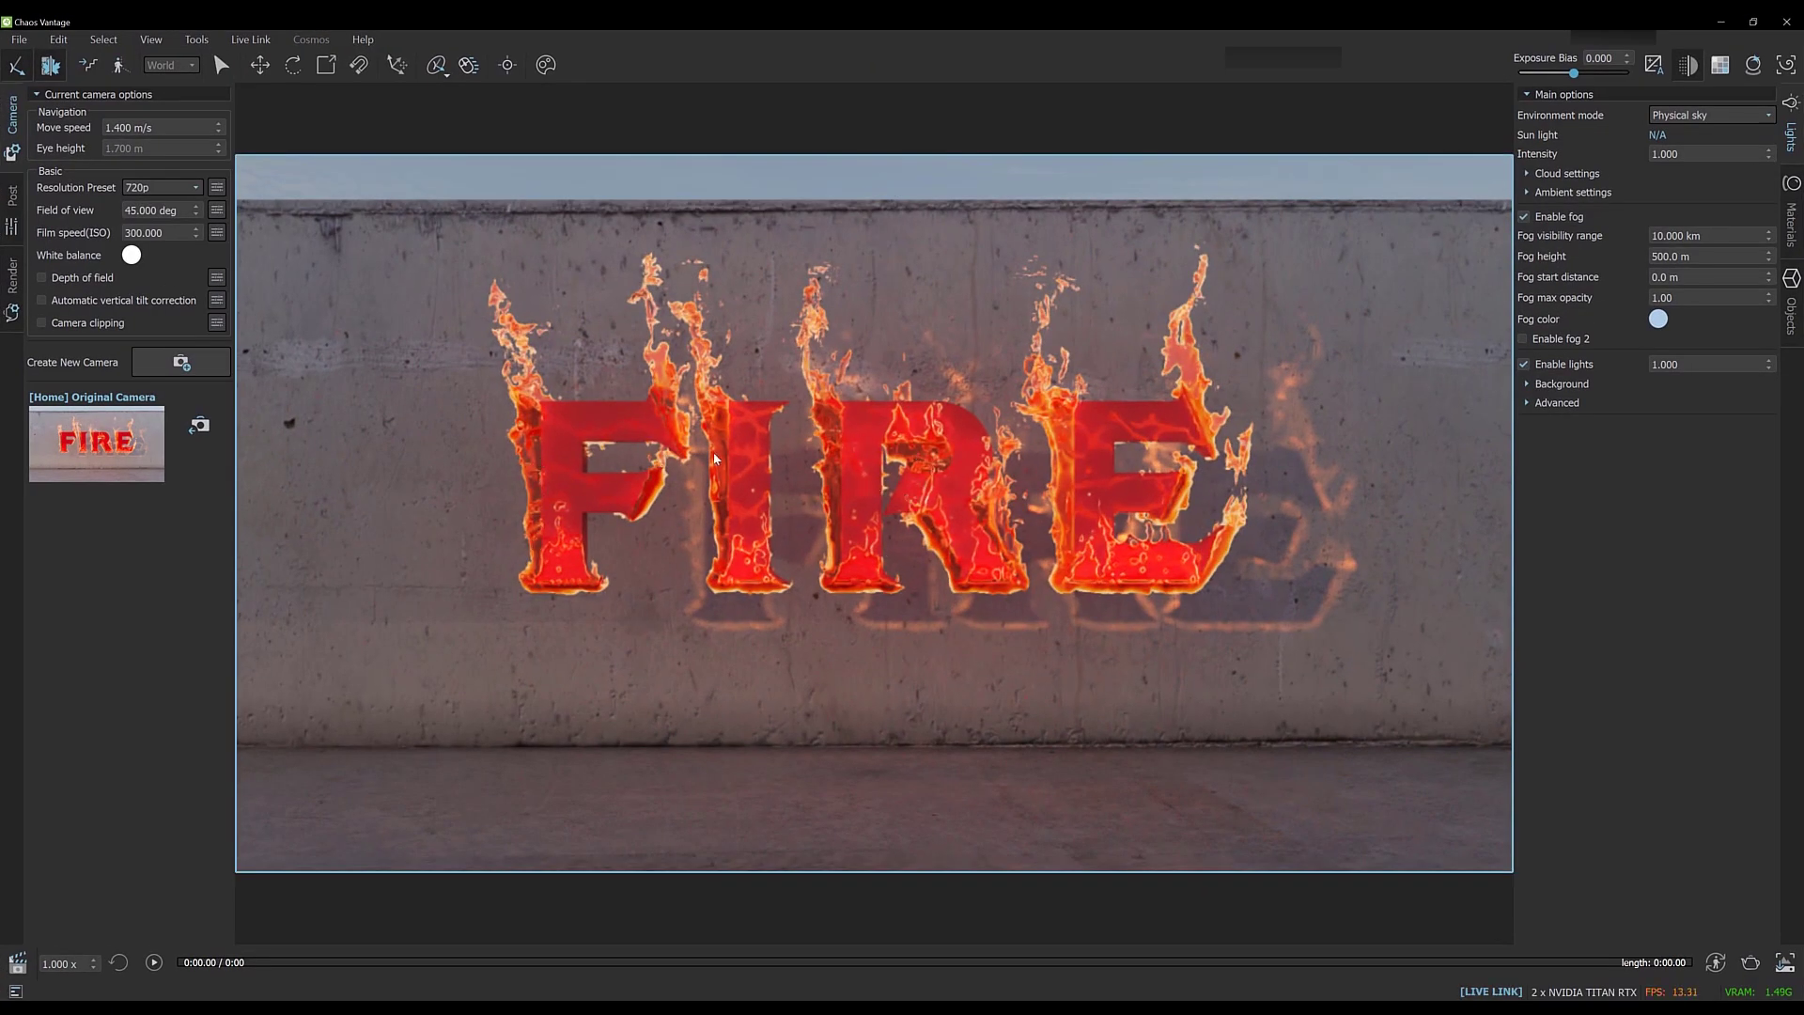
click(1754, 21)
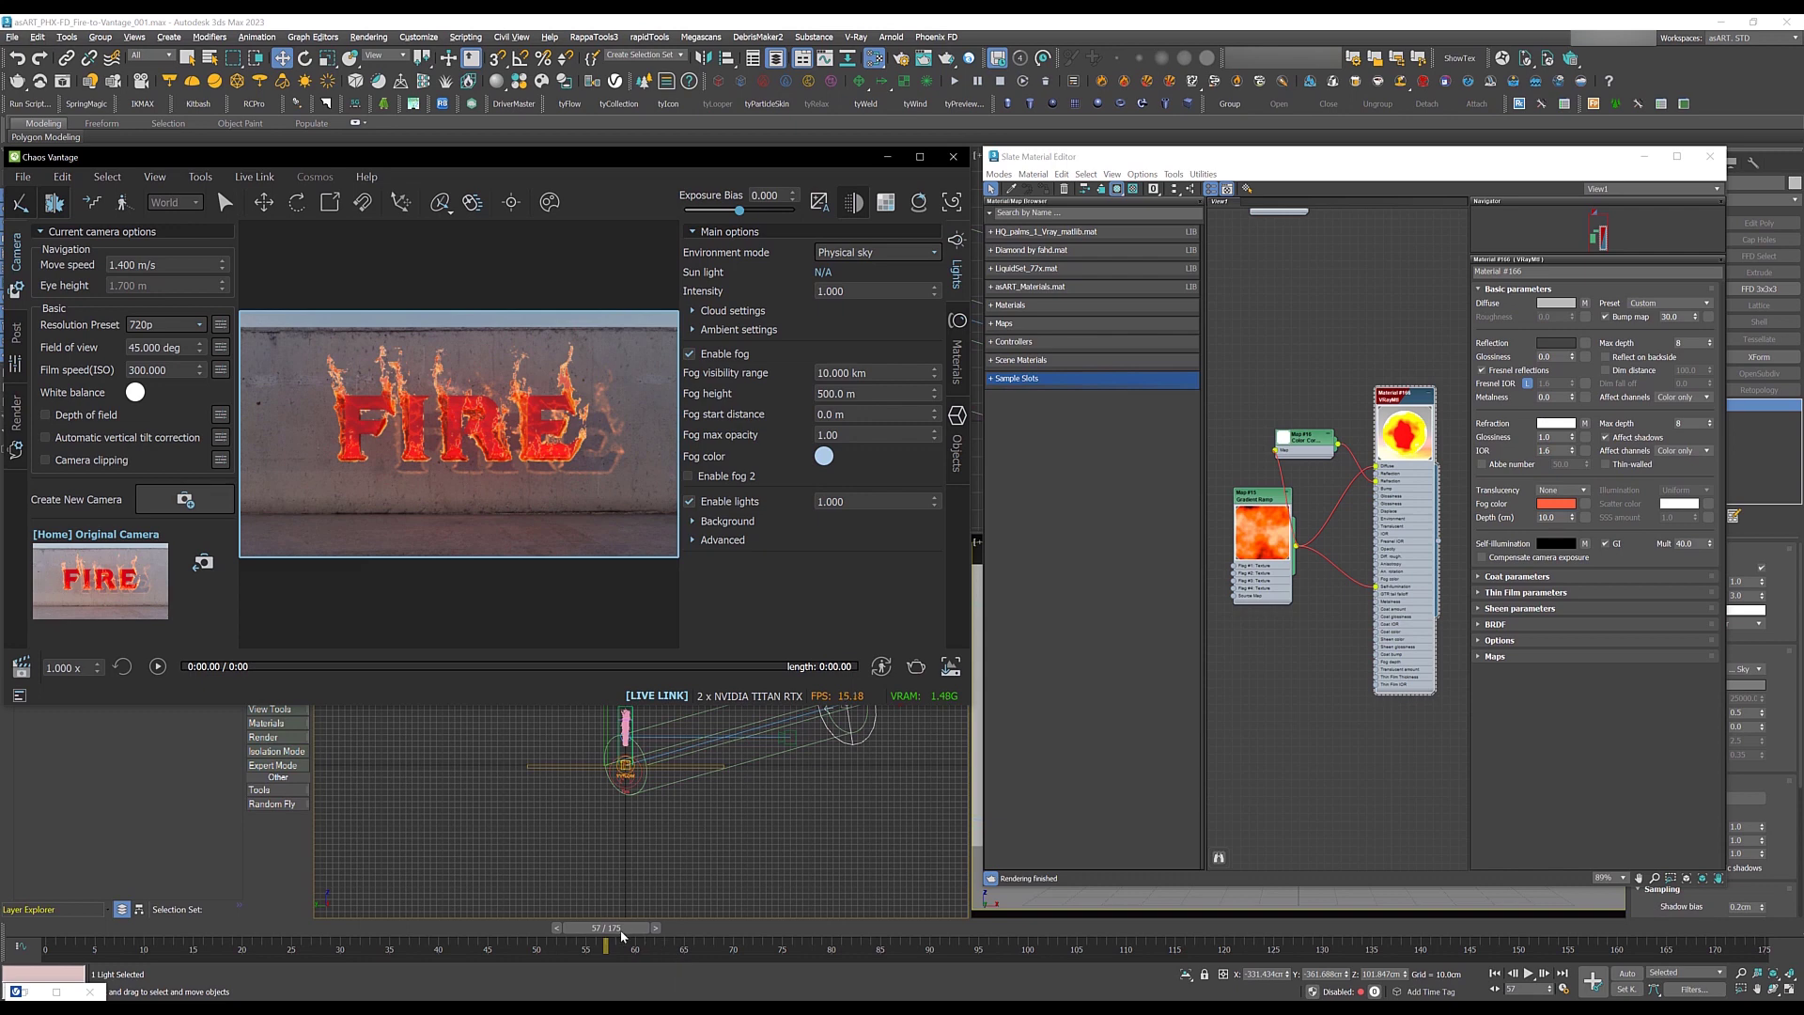
Step: Scrub to frame 126, open the Gradient Ramp parameters and maximize Vantage
drag(615, 933, 1285, 942)
double_click(1262, 526)
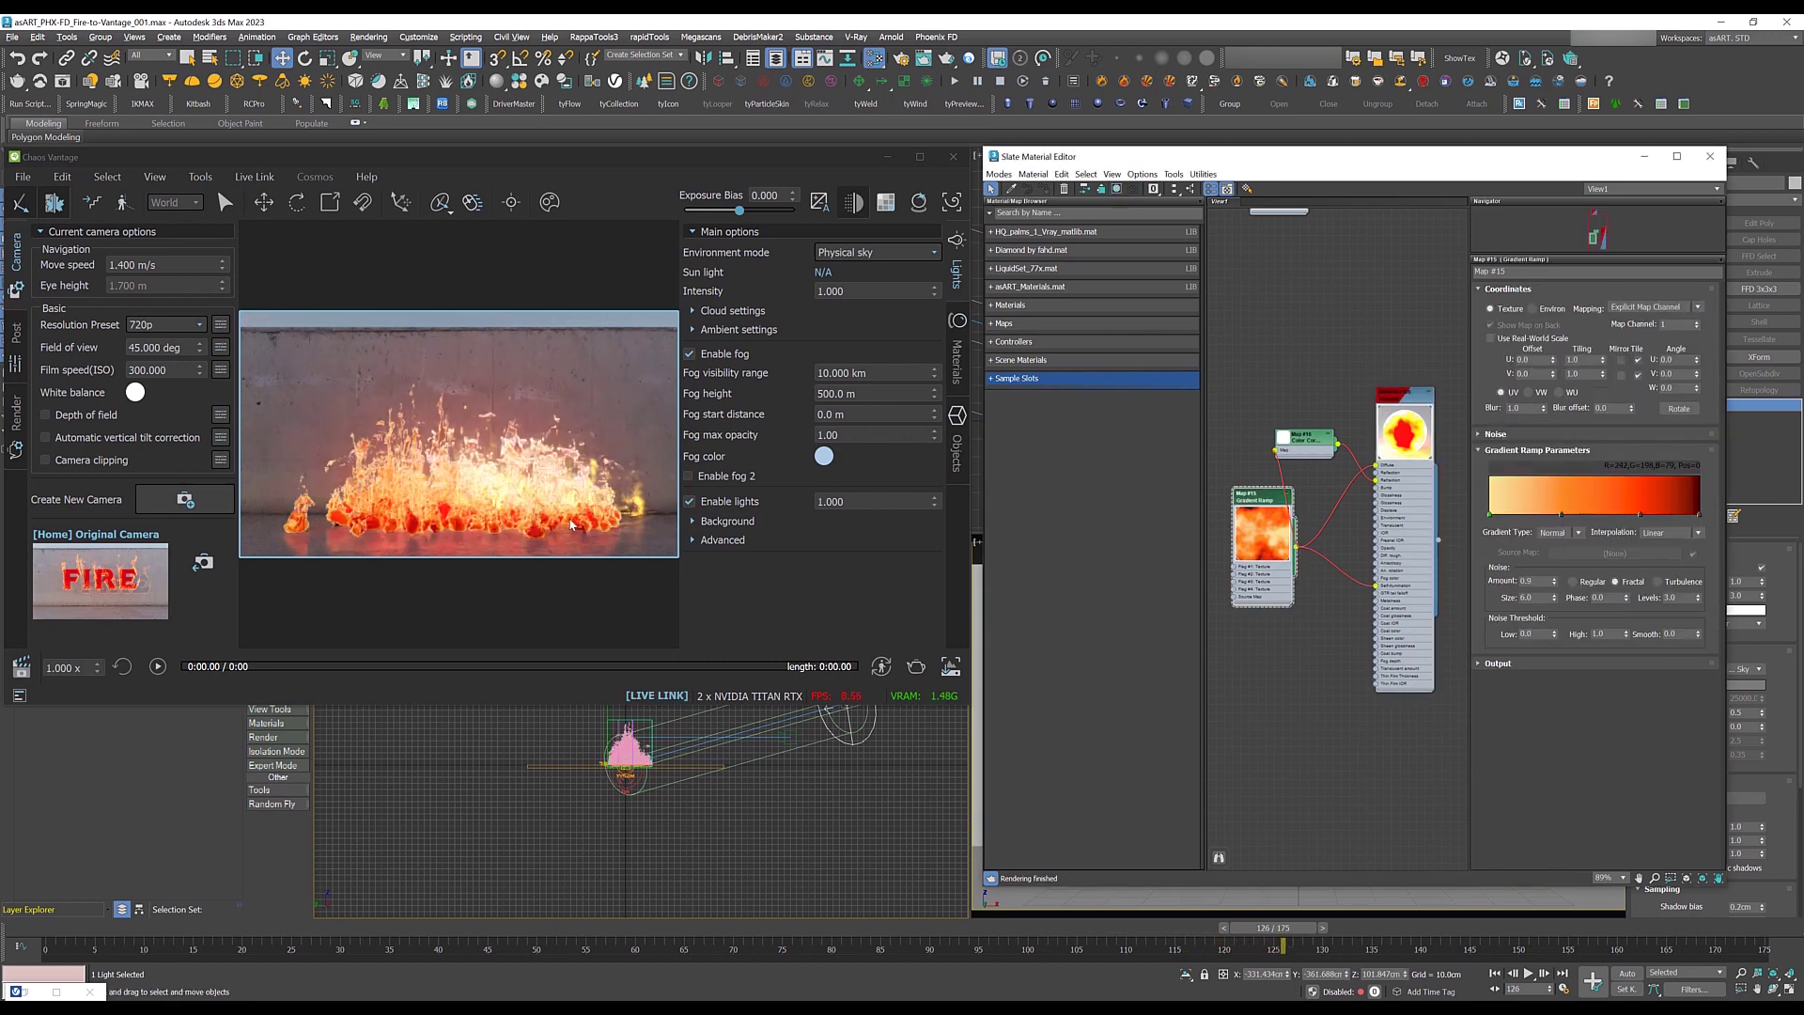
click(920, 157)
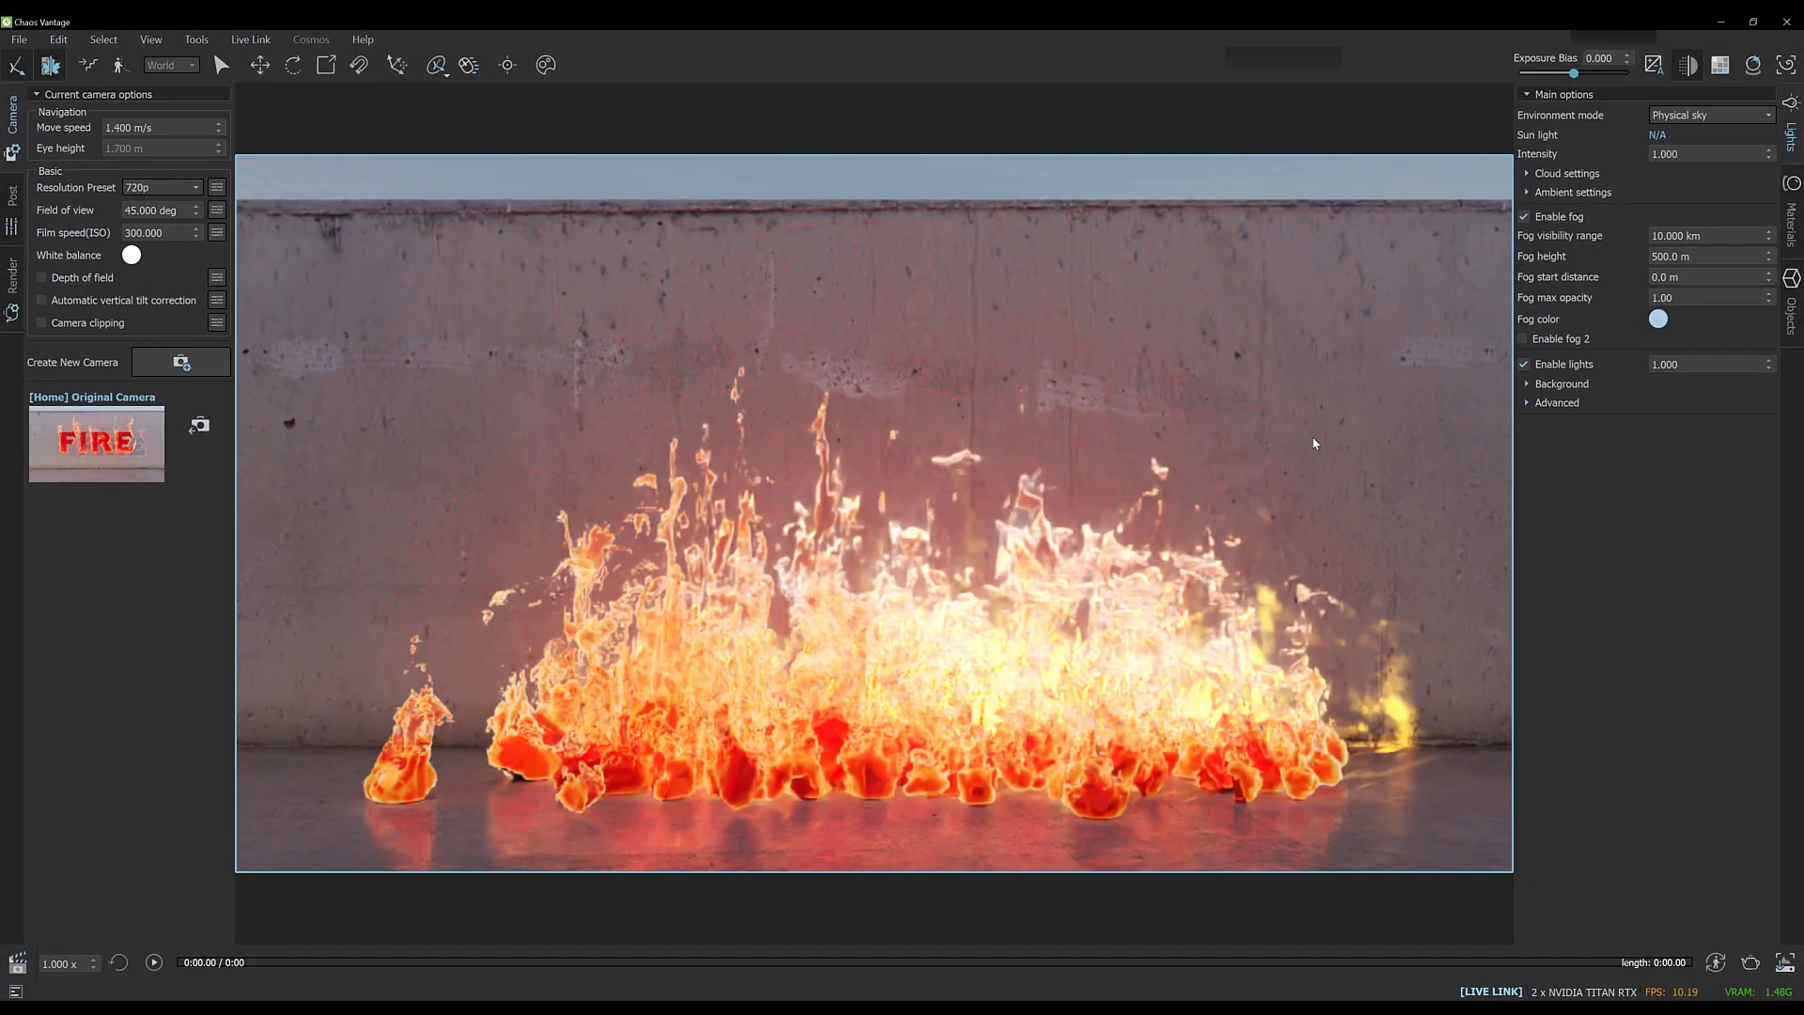
Step: Enable Motion blur on the Camera tab of Vantage's Advanced Scene Settings, then restore the window
click(57, 42)
mouse_move(19, 39)
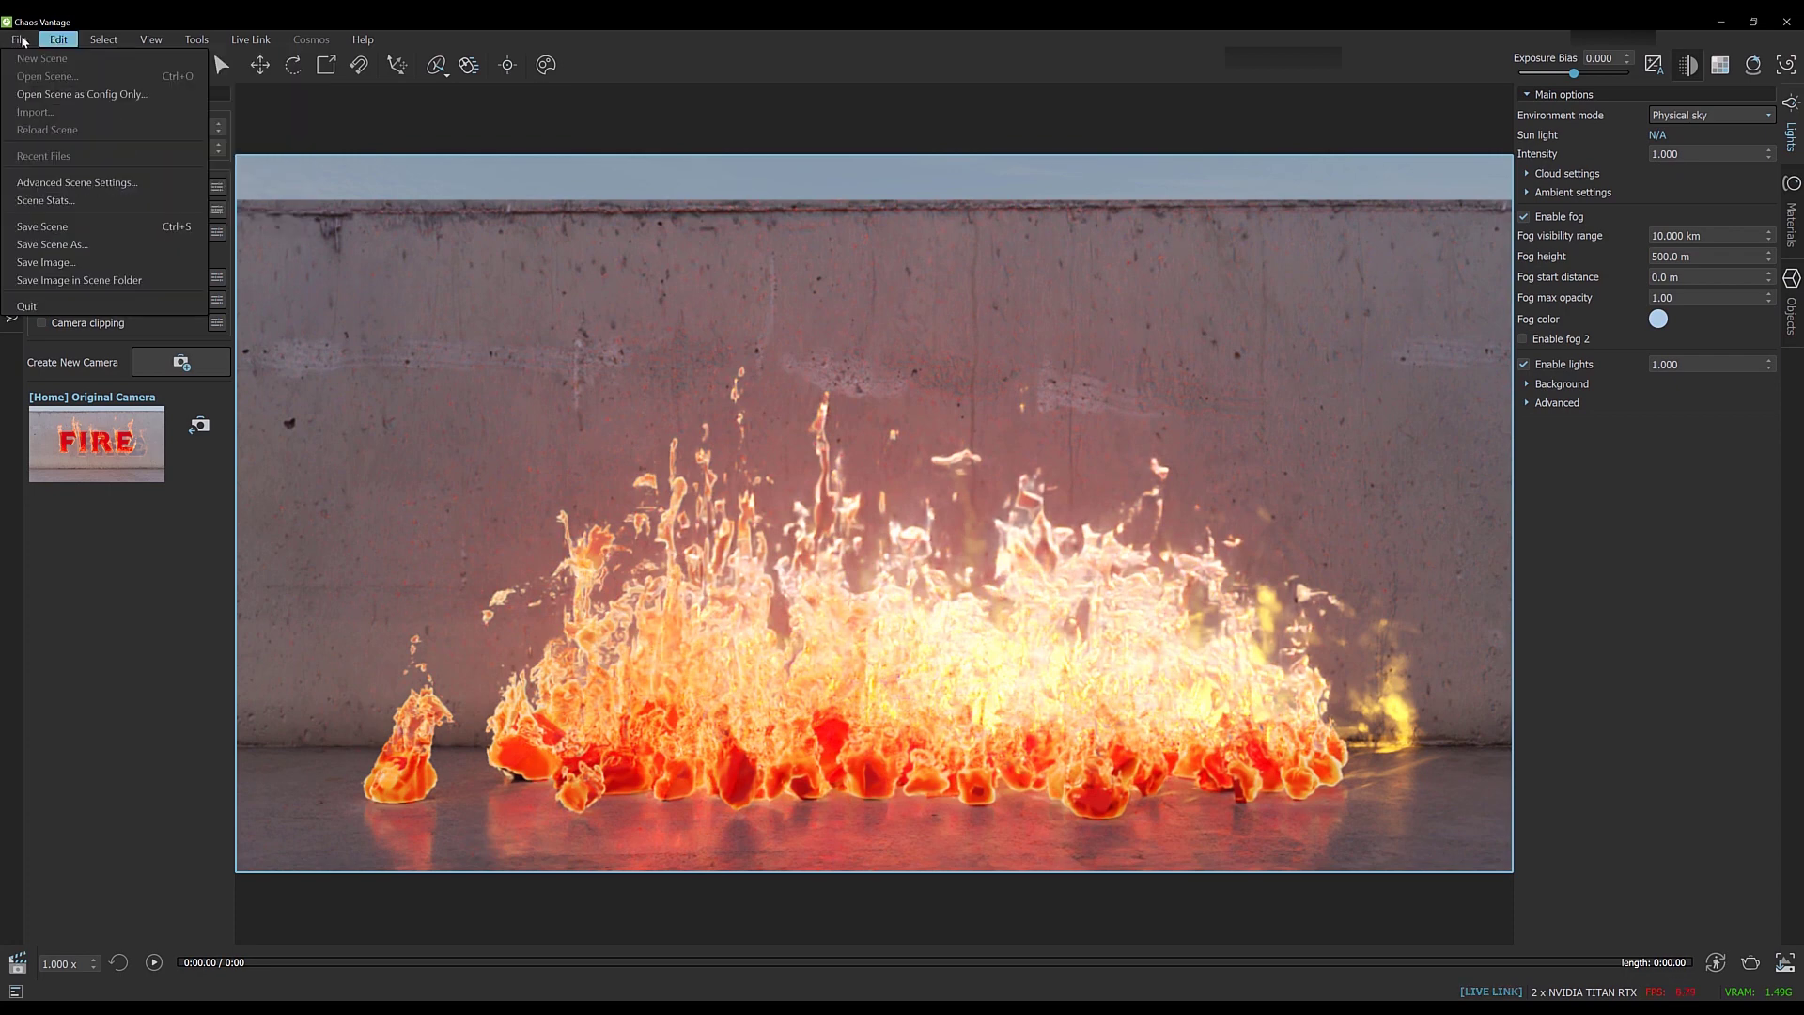
click(102, 185)
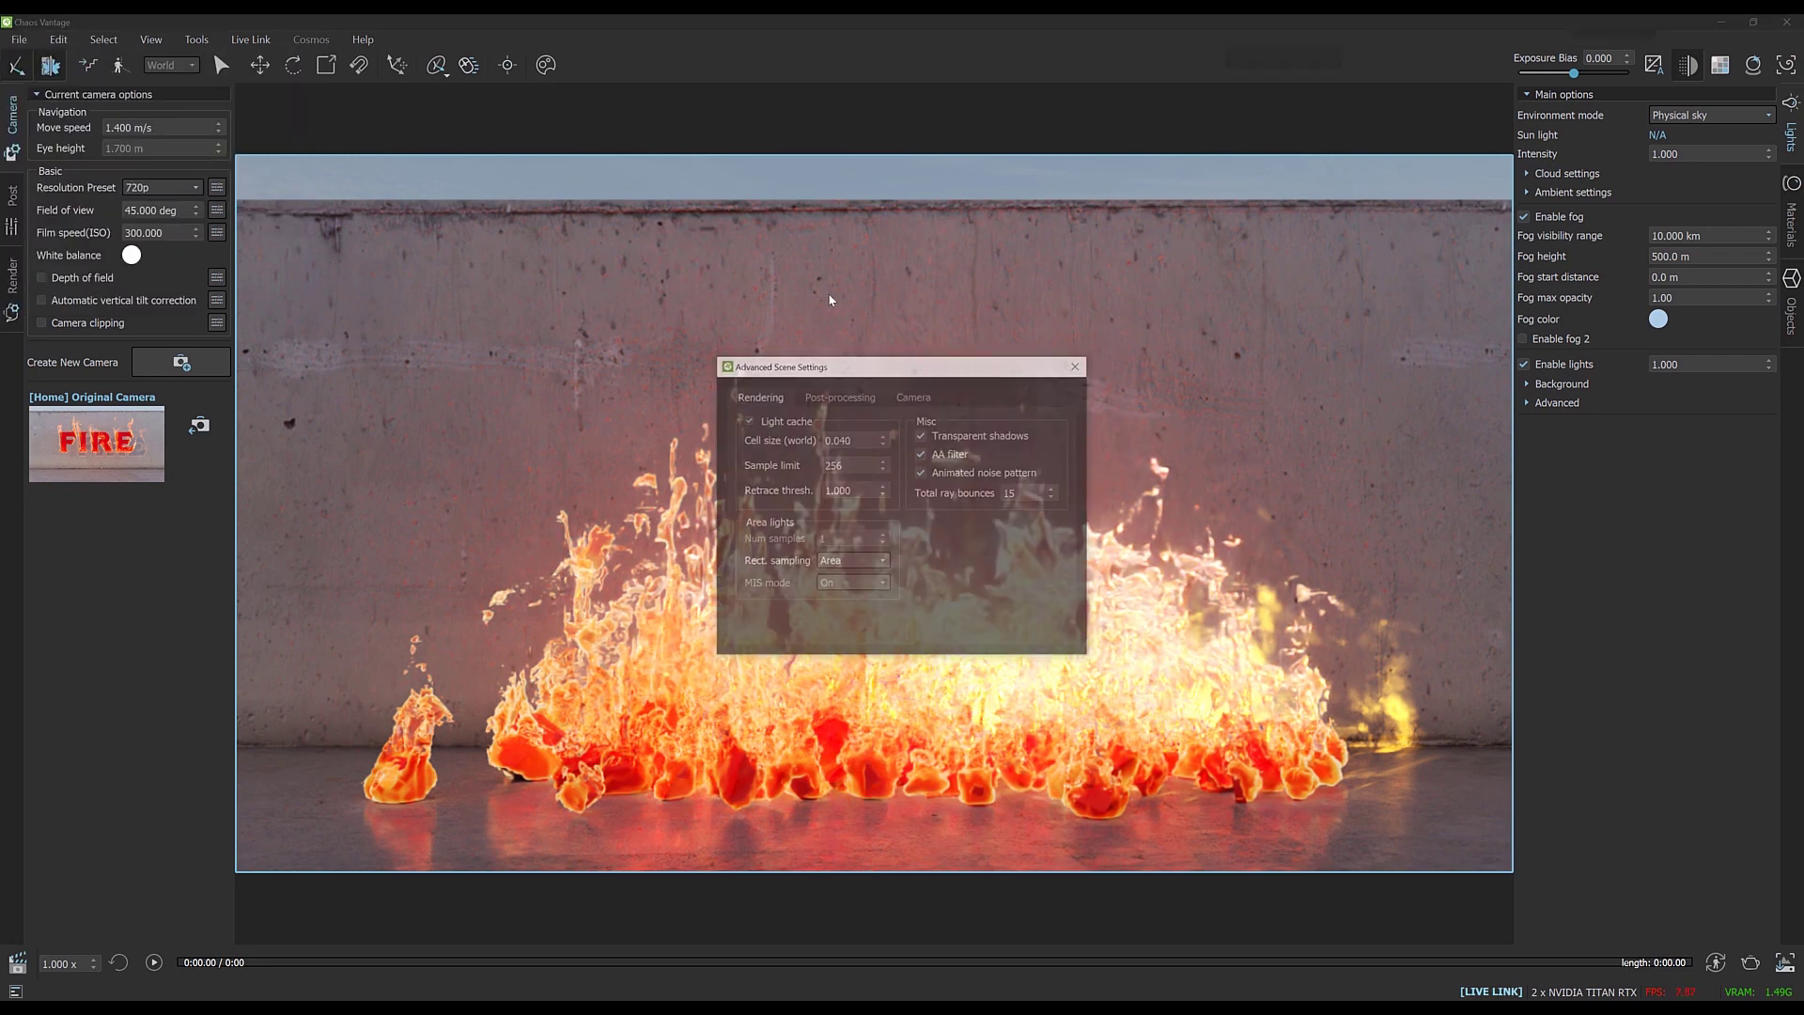
click(912, 397)
click(748, 421)
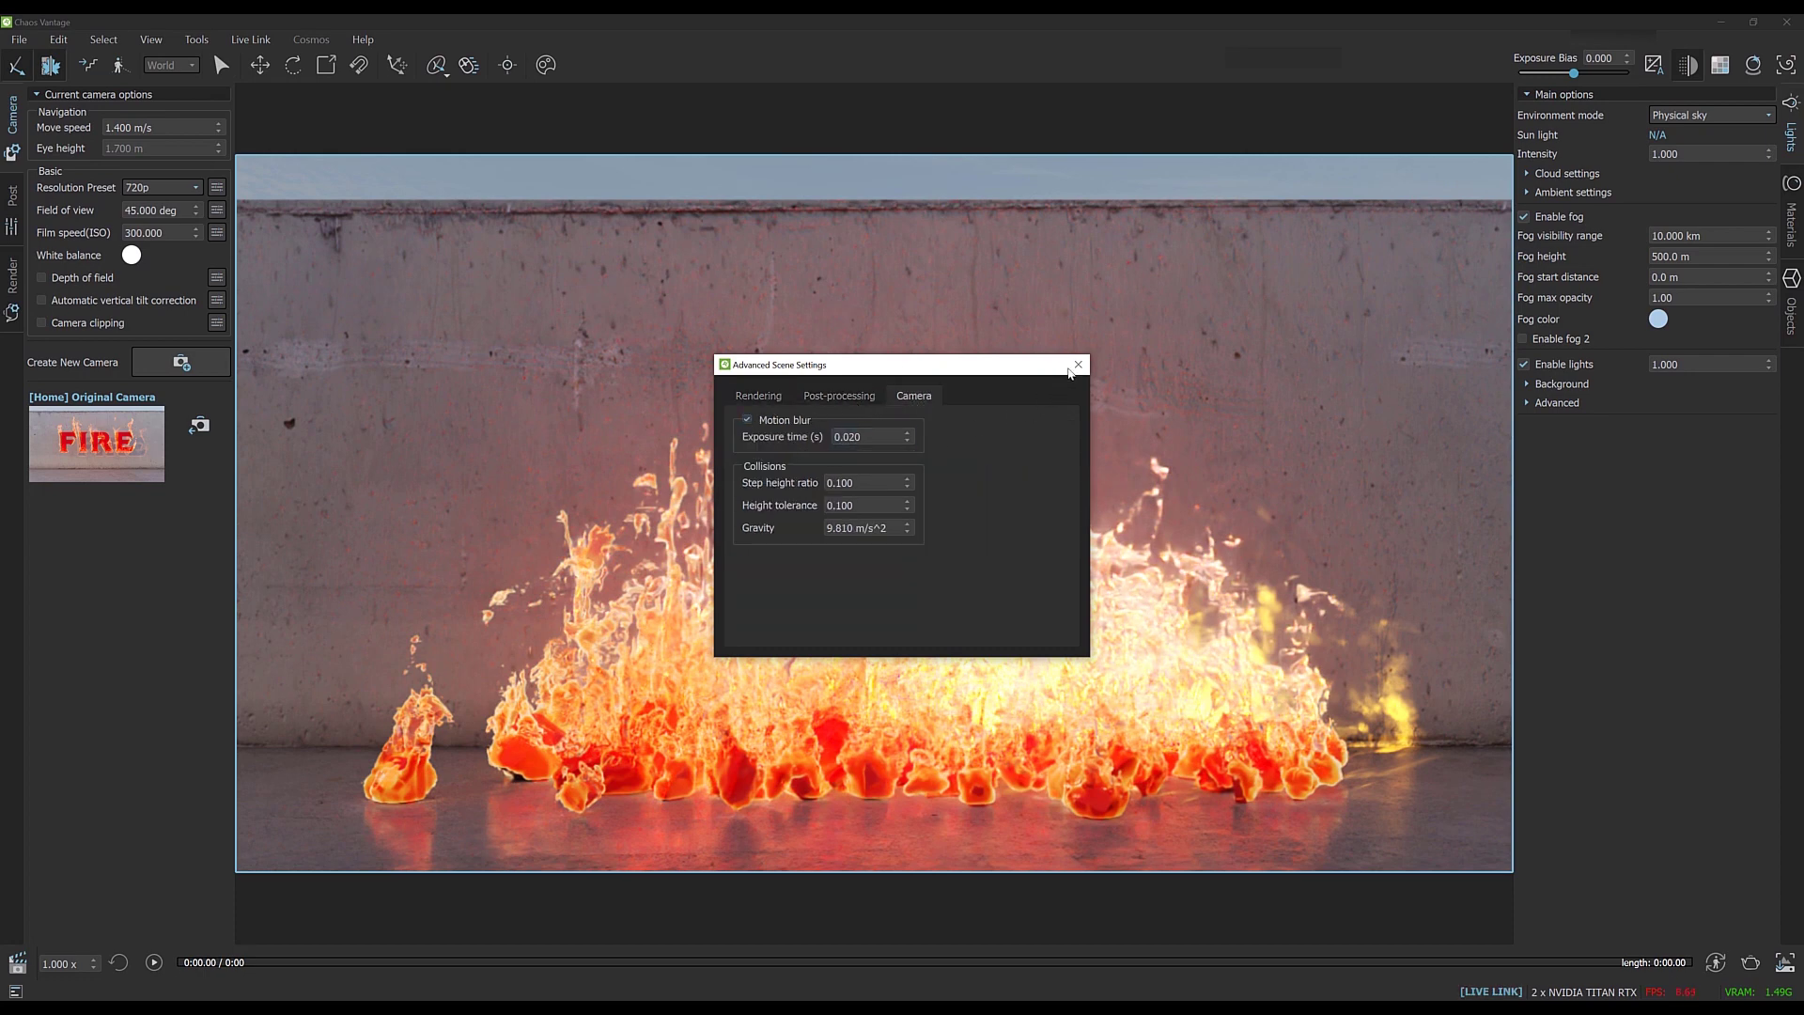
click(465, 725)
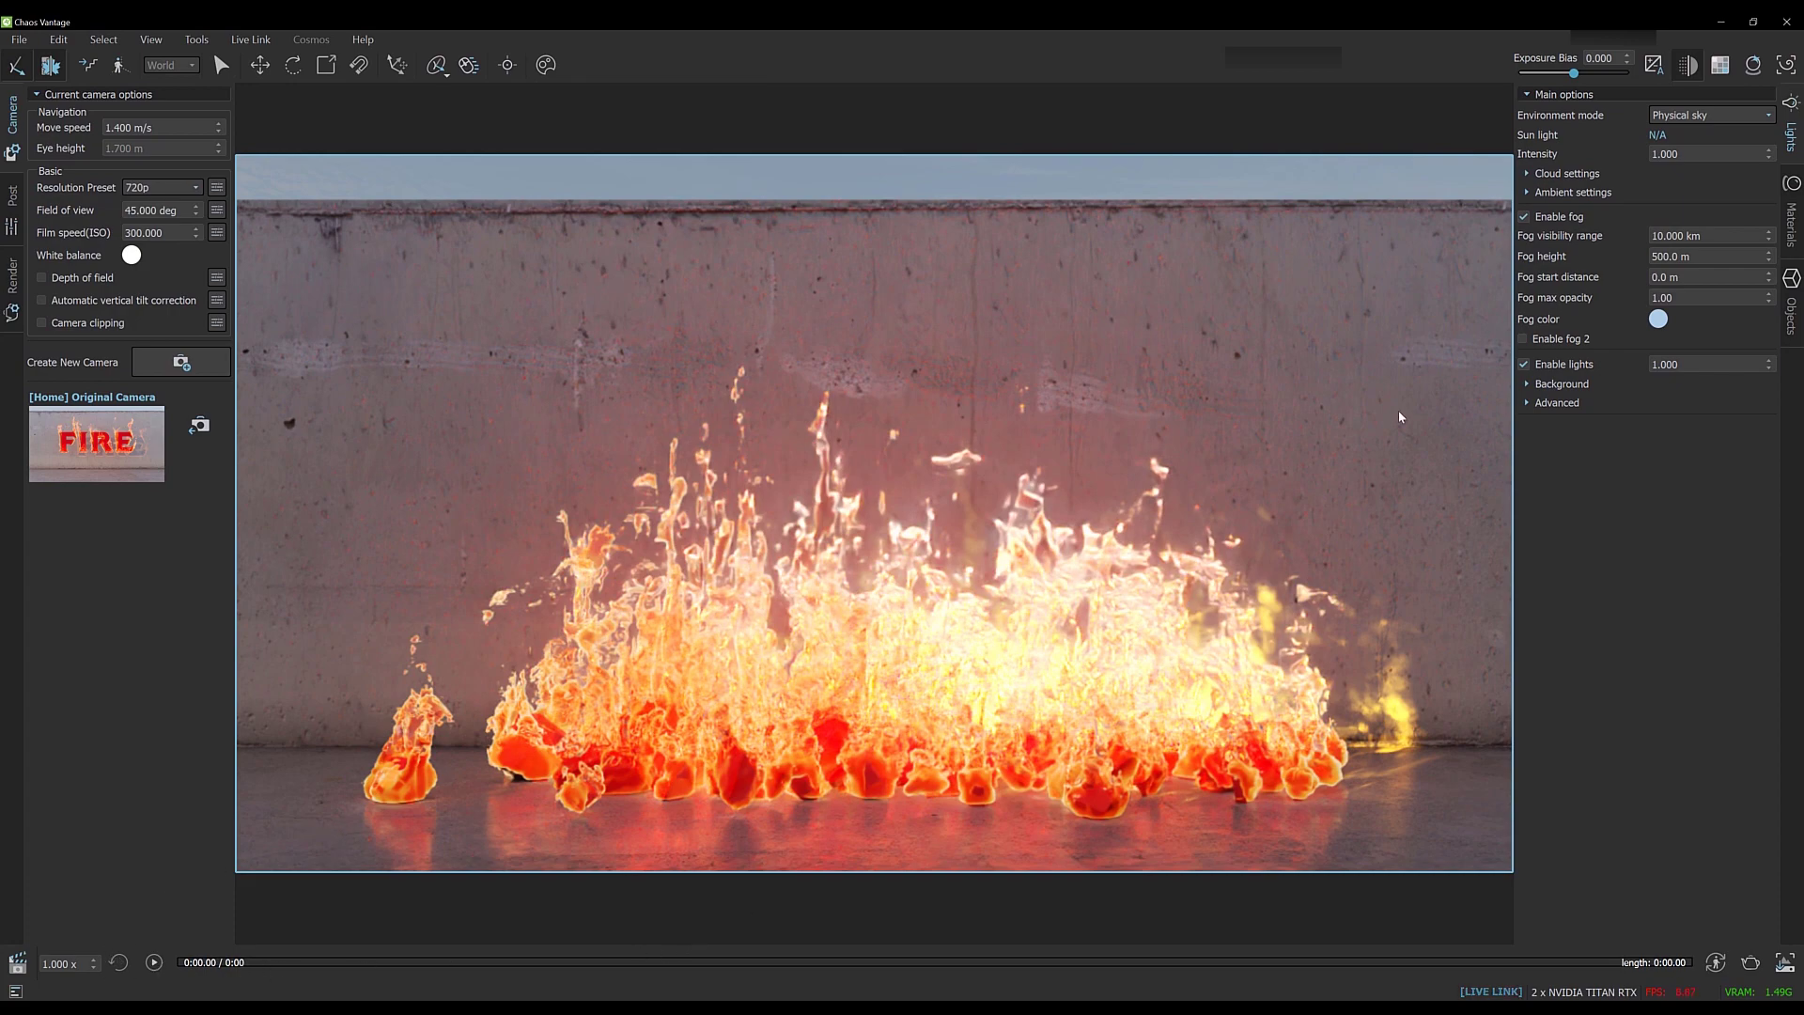
click(1753, 21)
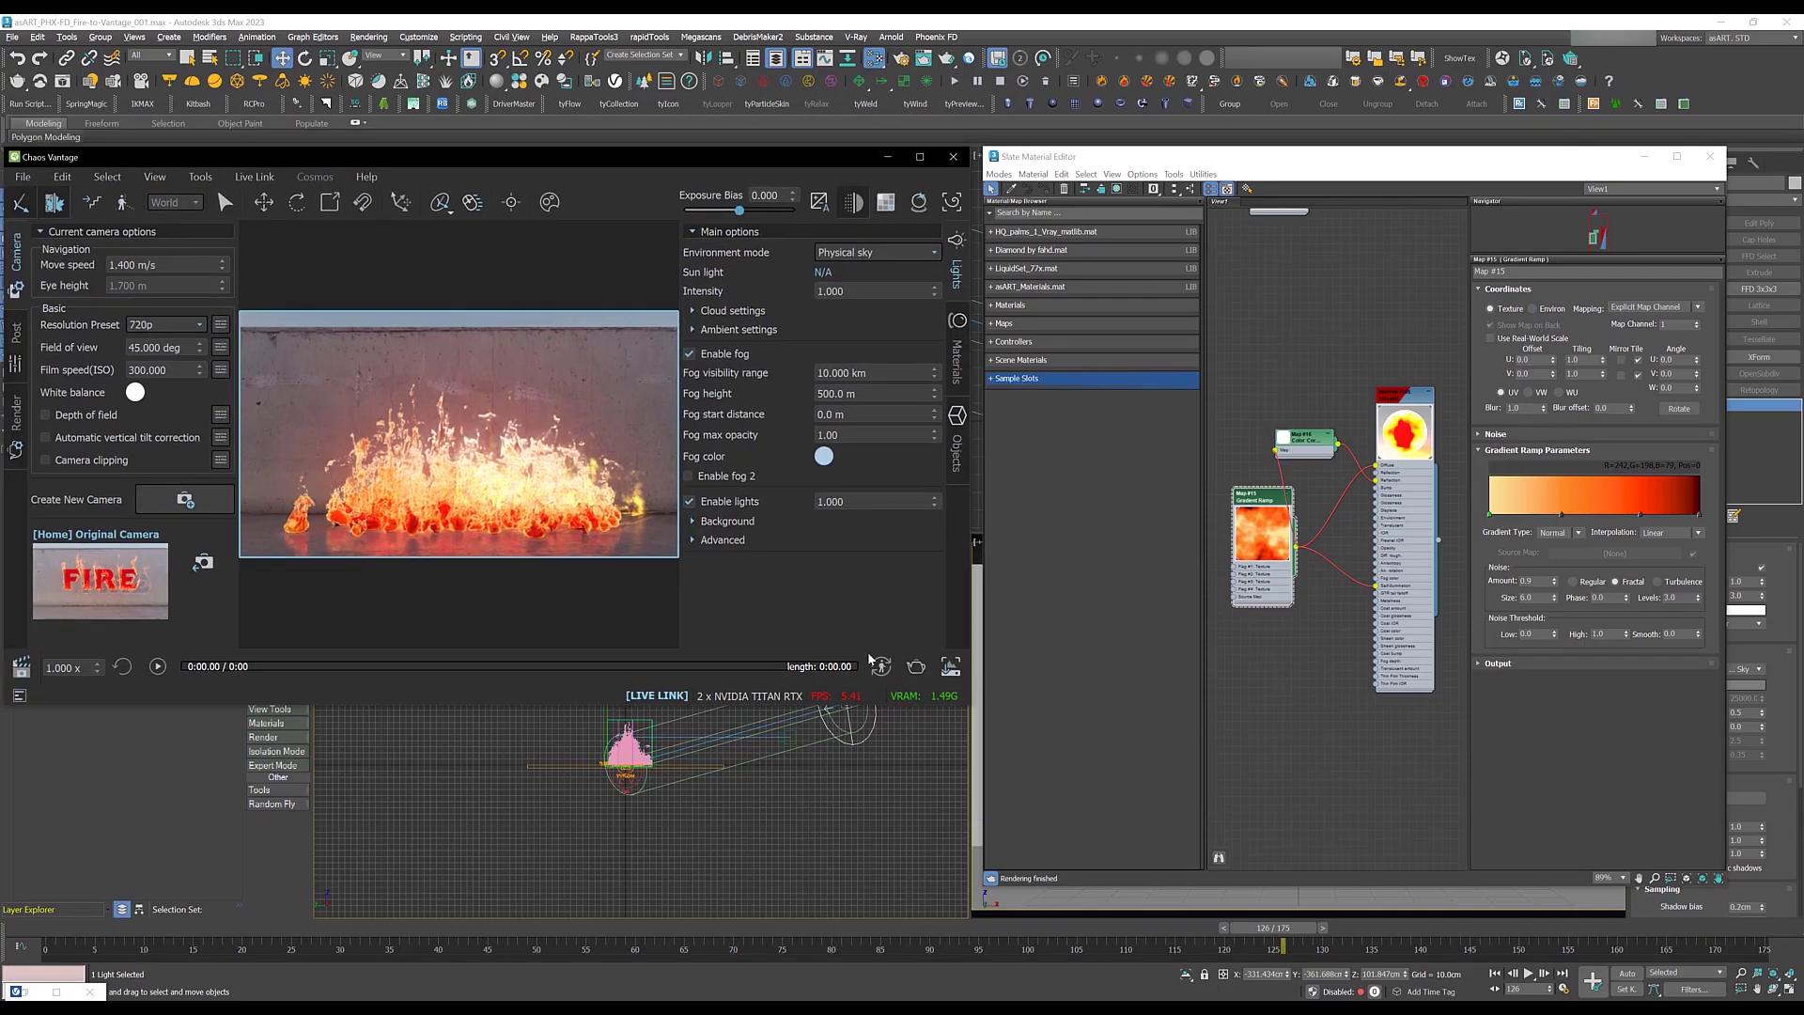
Step: Scrub the animation back to frame 57 and preview the flames full size in Vantage
click(1325, 928)
mouse_move(1344, 927)
mouse_down()
mouse_move(1532, 928)
mouse_move(592, 933)
mouse_move(607, 933)
mouse_up()
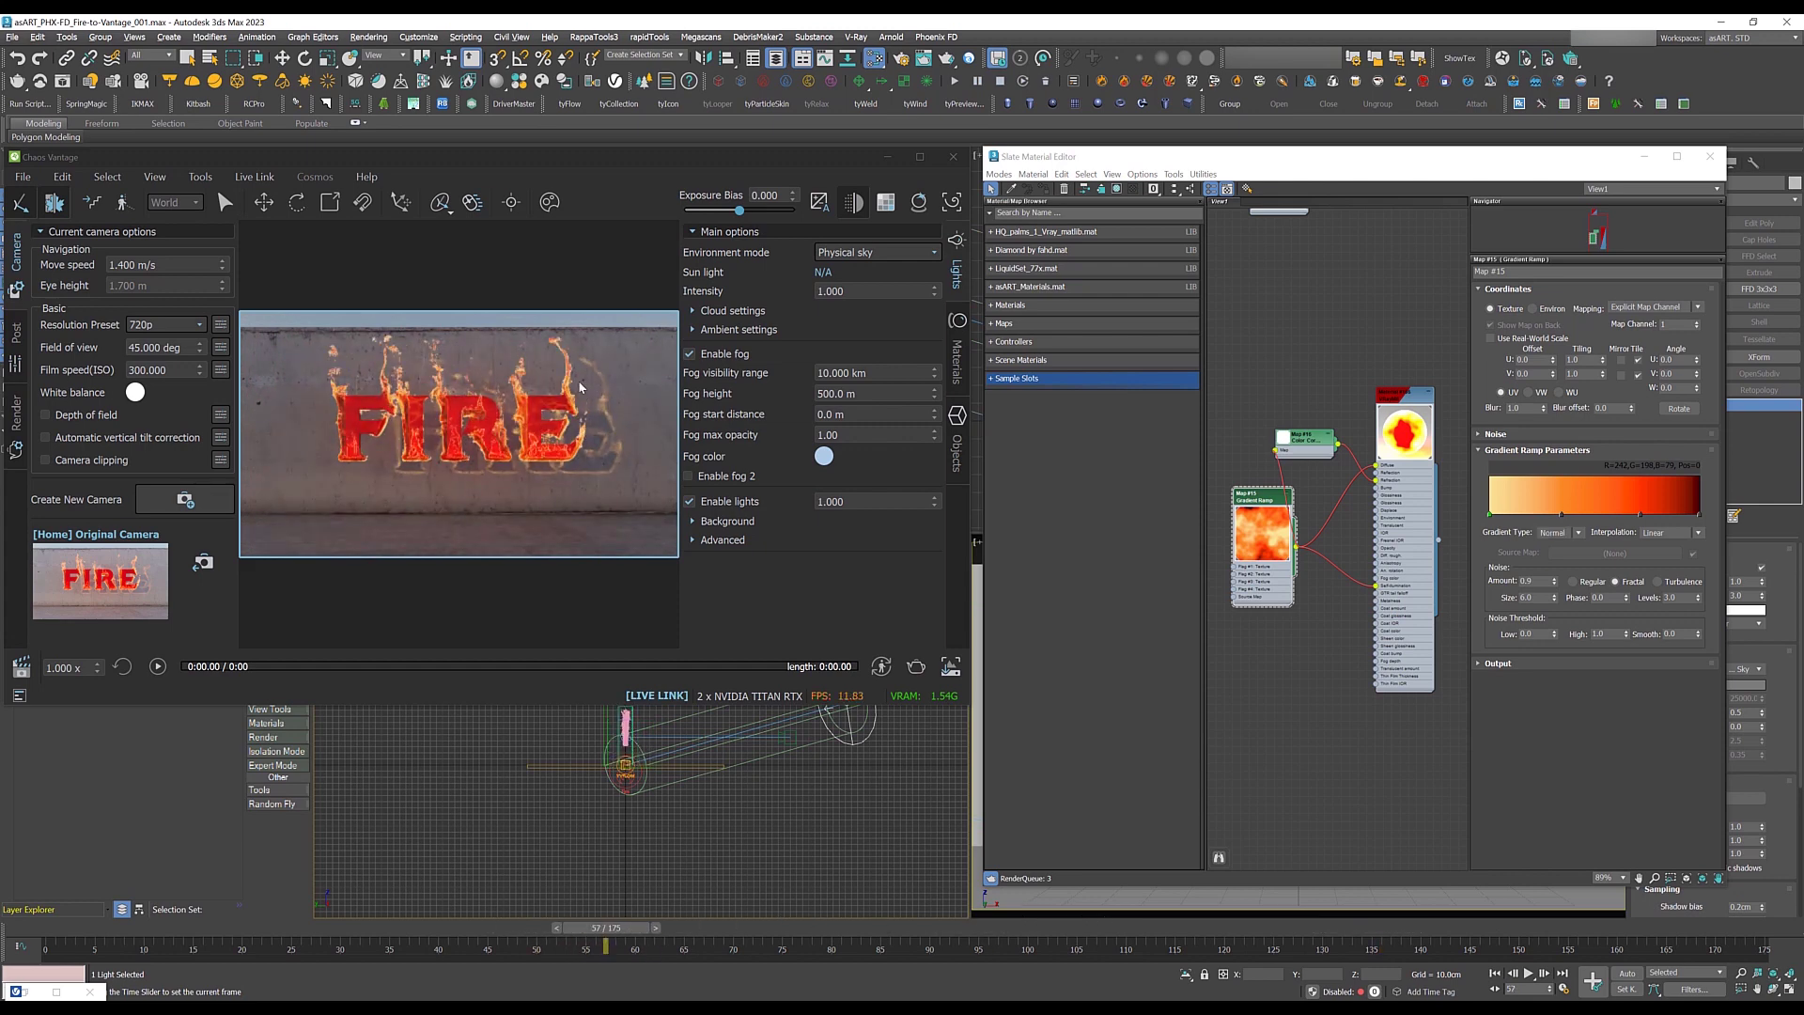
key(w)
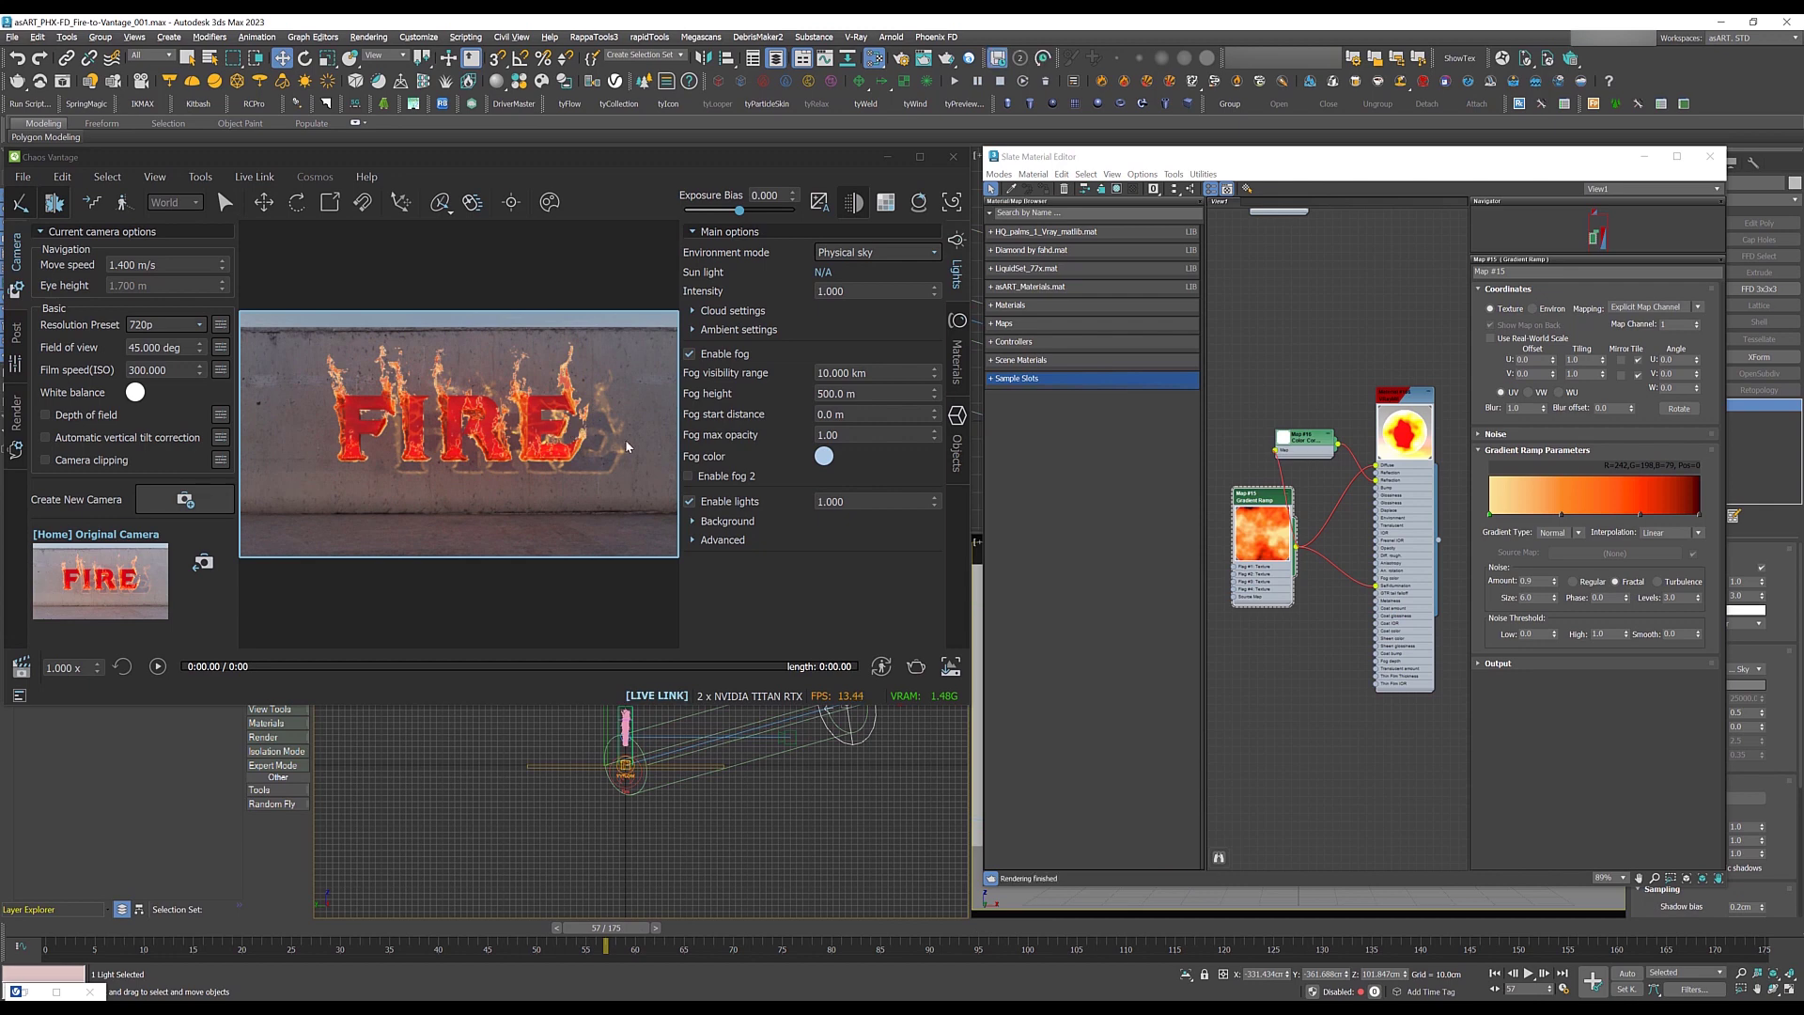
click(920, 158)
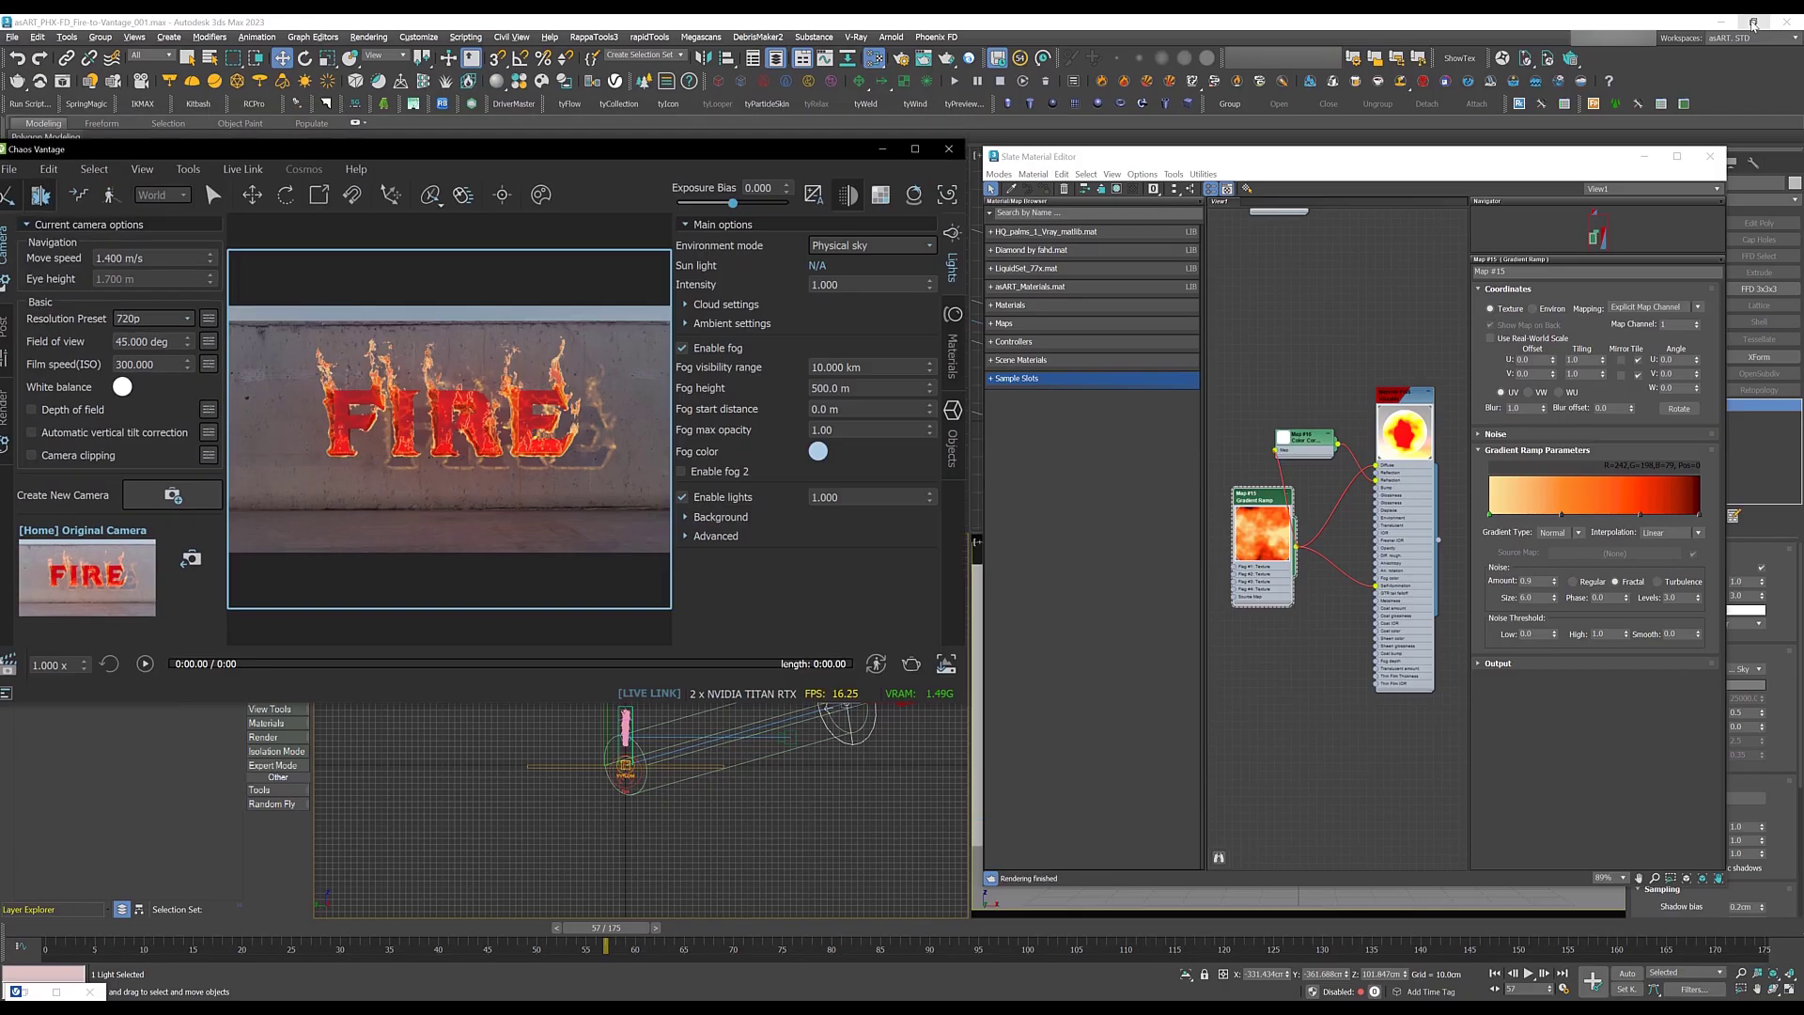
click(1754, 22)
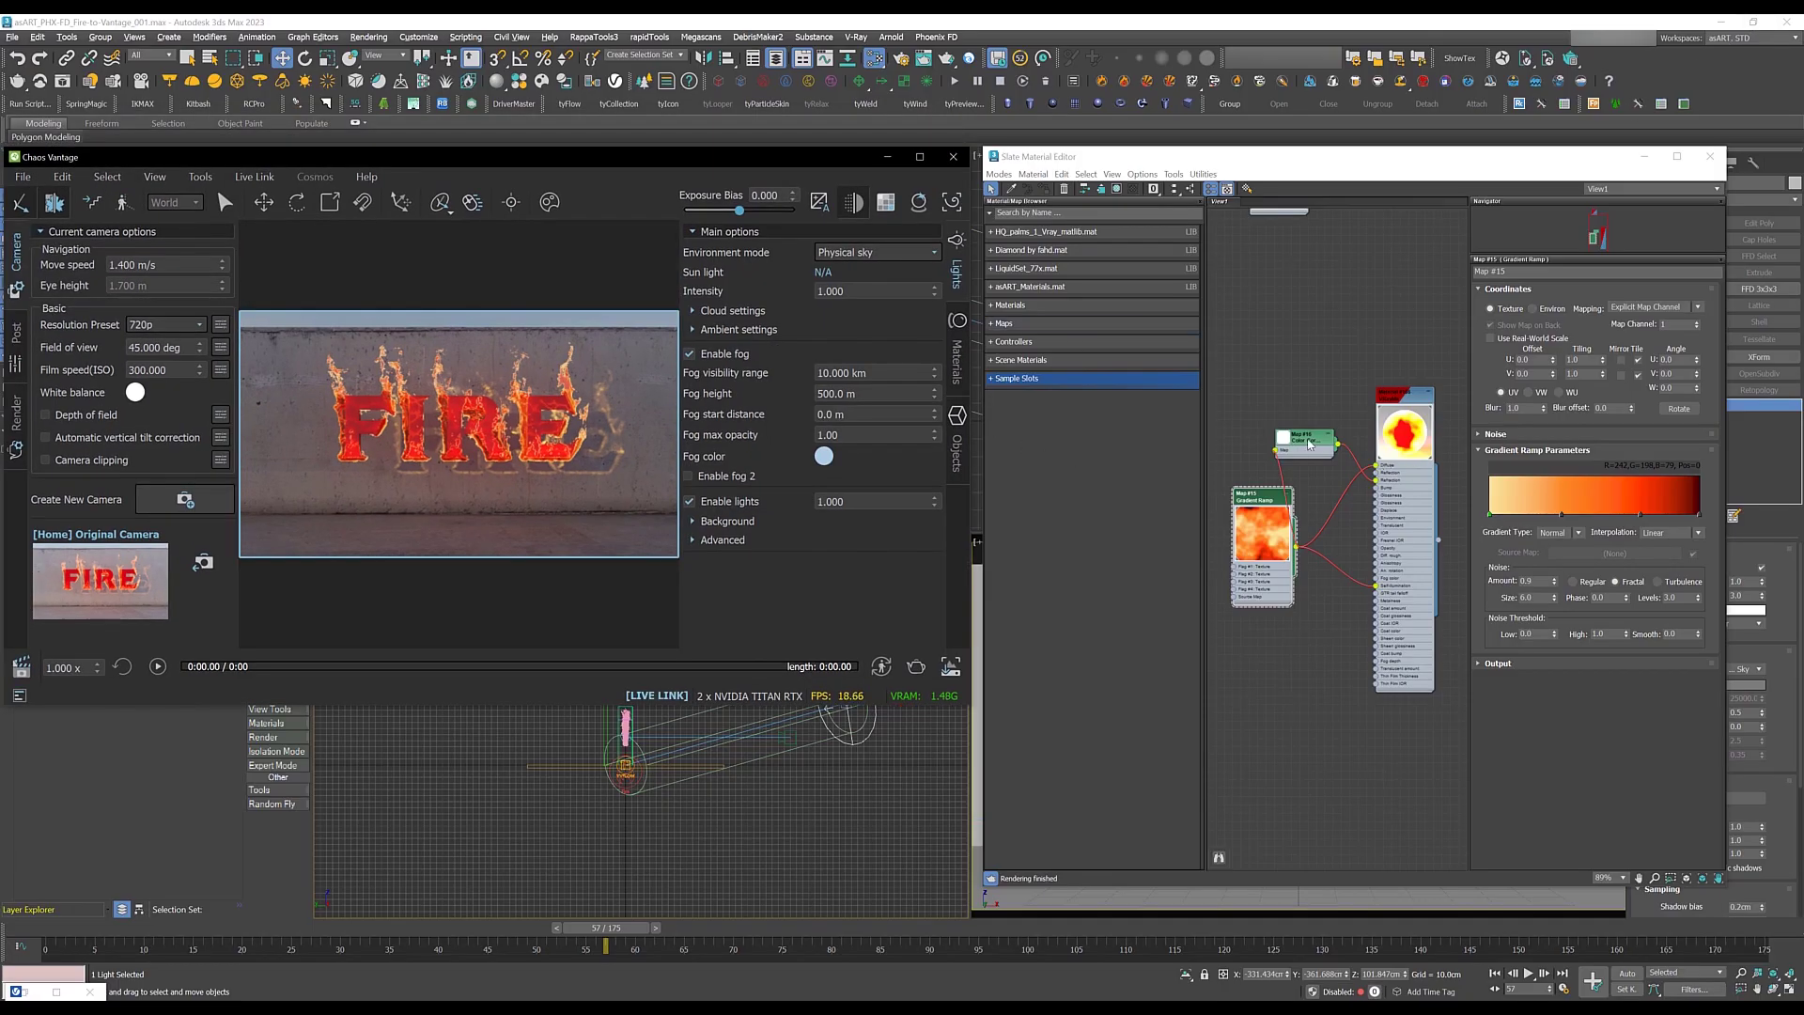
Step: Rearrange the Color Correction and Gradient Ramp nodes in the Slate graph
drag(1314, 446, 1342, 453)
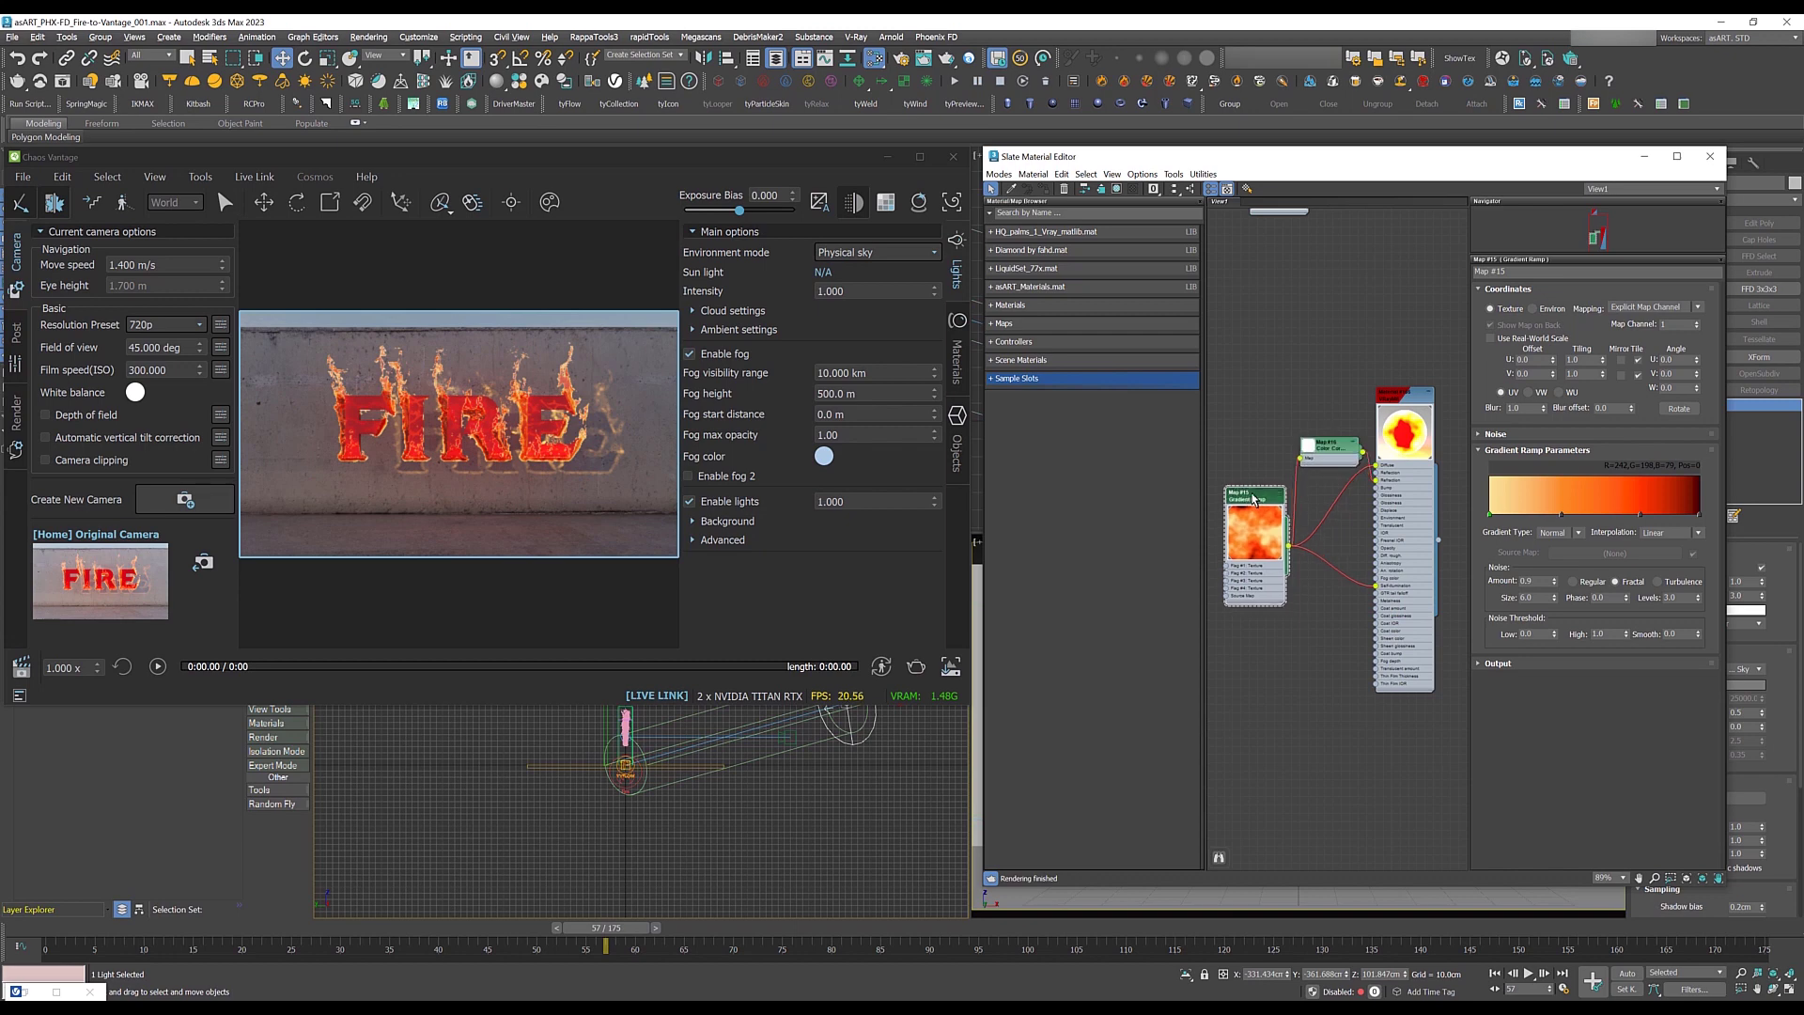
drag(1260, 498, 1242, 498)
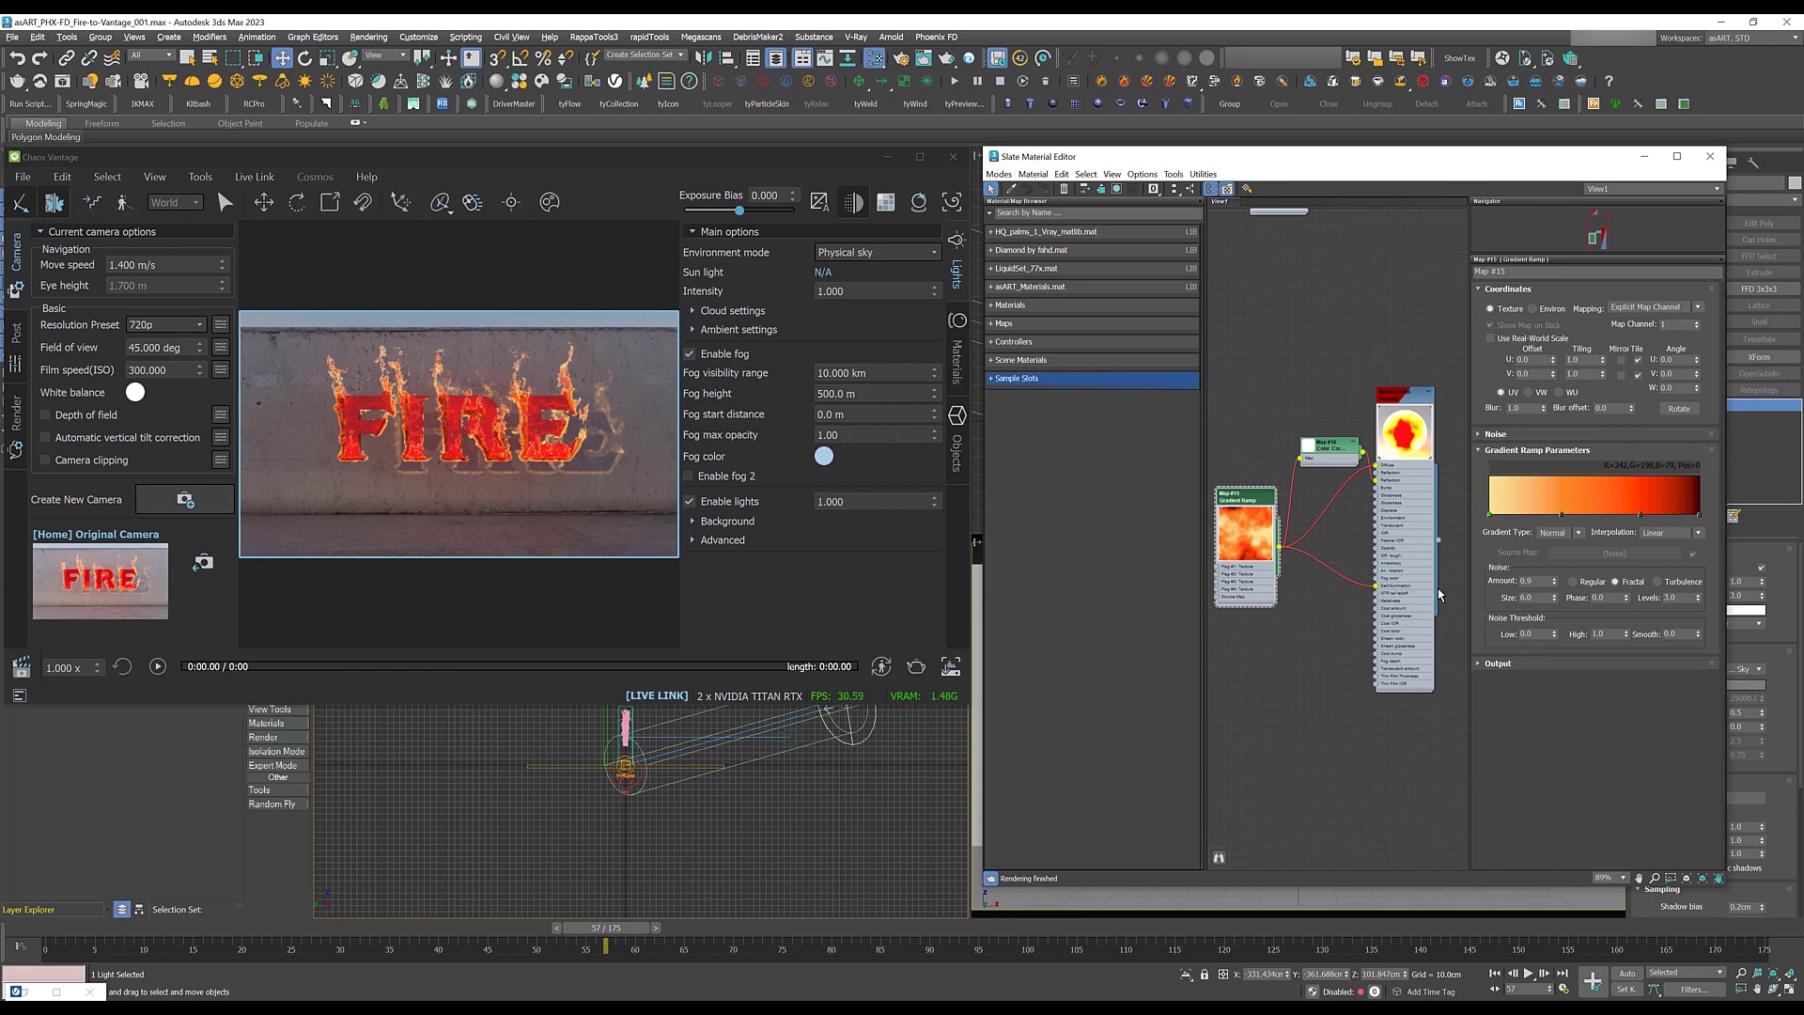
drag(1327, 443, 1327, 468)
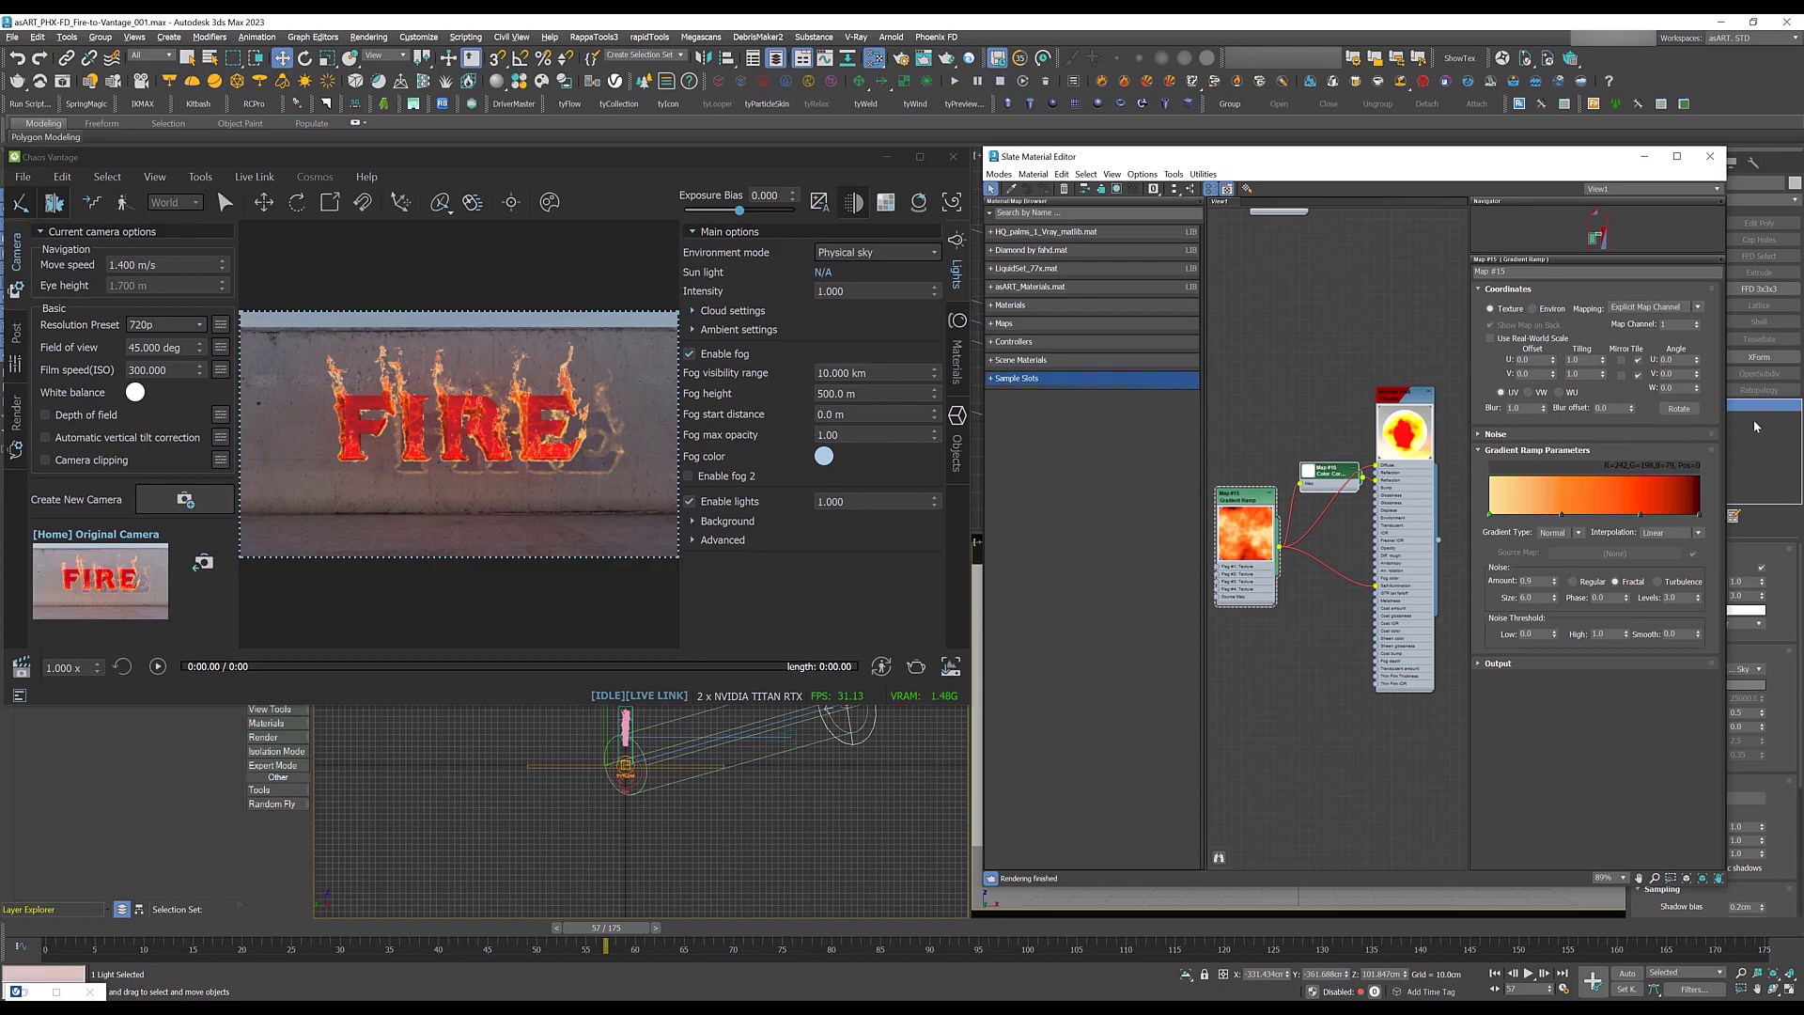